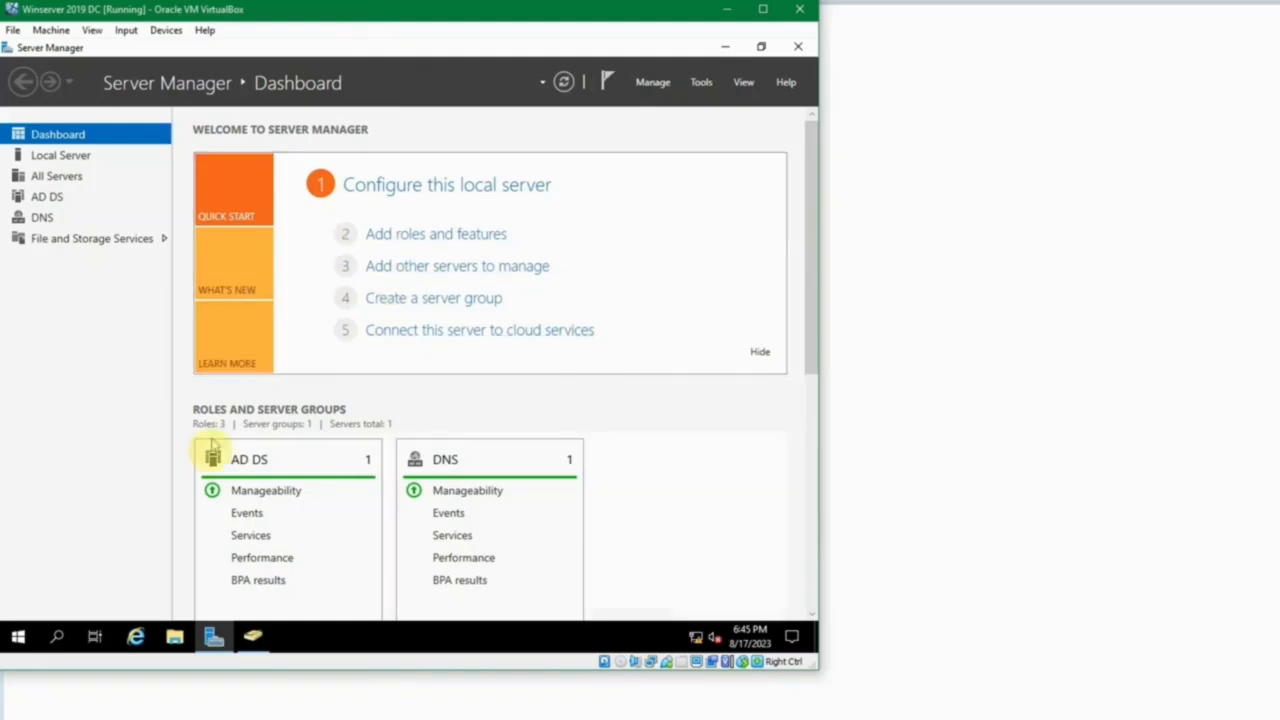
Open the source folder on Local Disk (C:) and examine the 7-Zip and Notepad++ MSI installer packages in it.
left_click(178, 639)
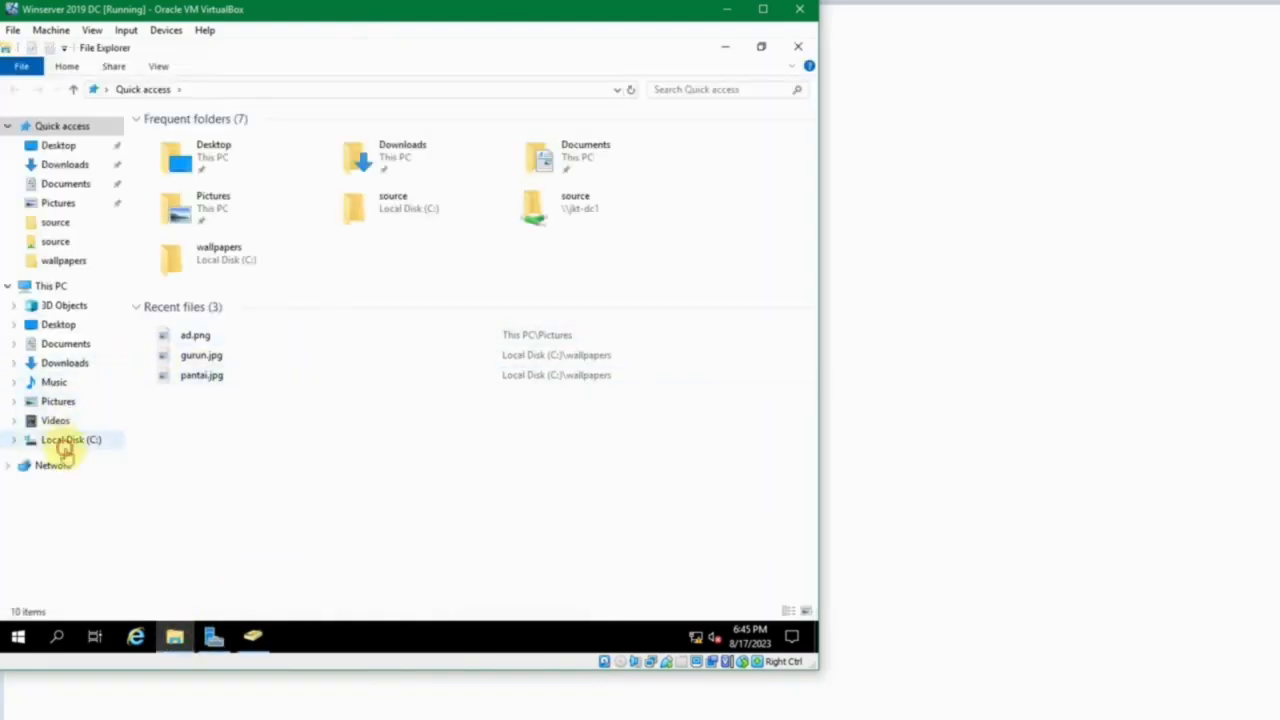
left_click(66, 443)
double_click(201, 192)
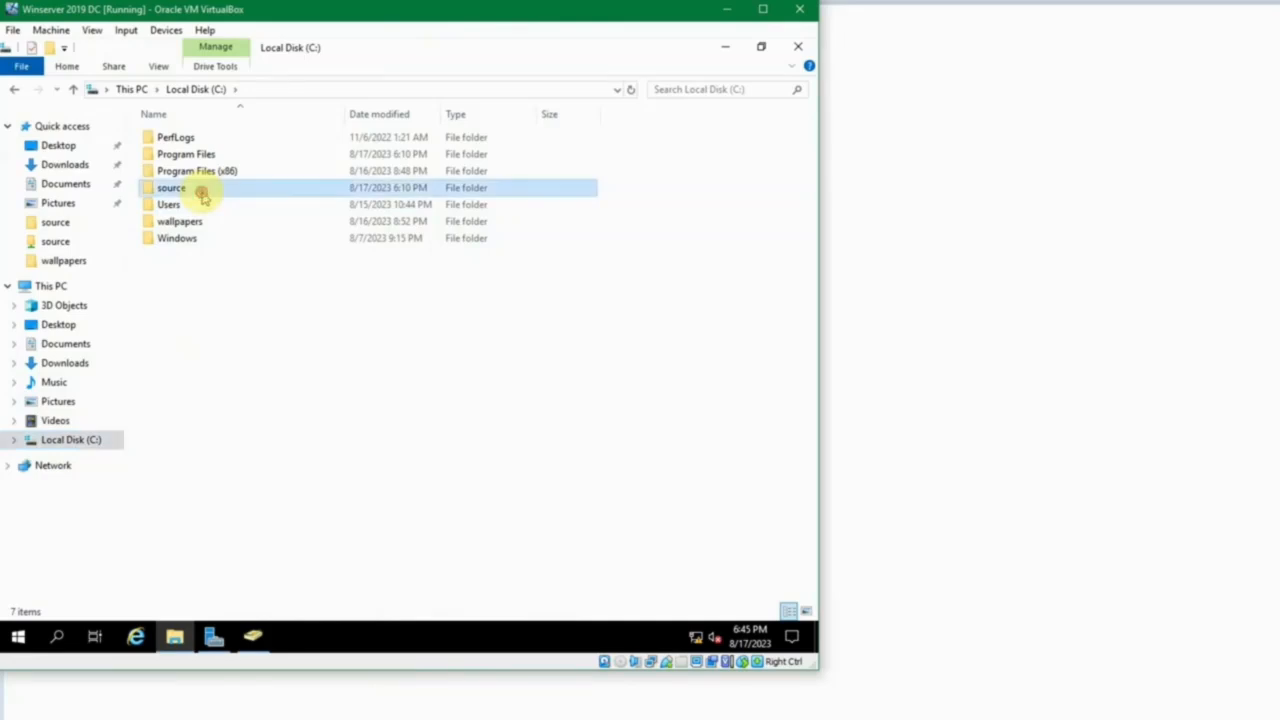
left_click(203, 117)
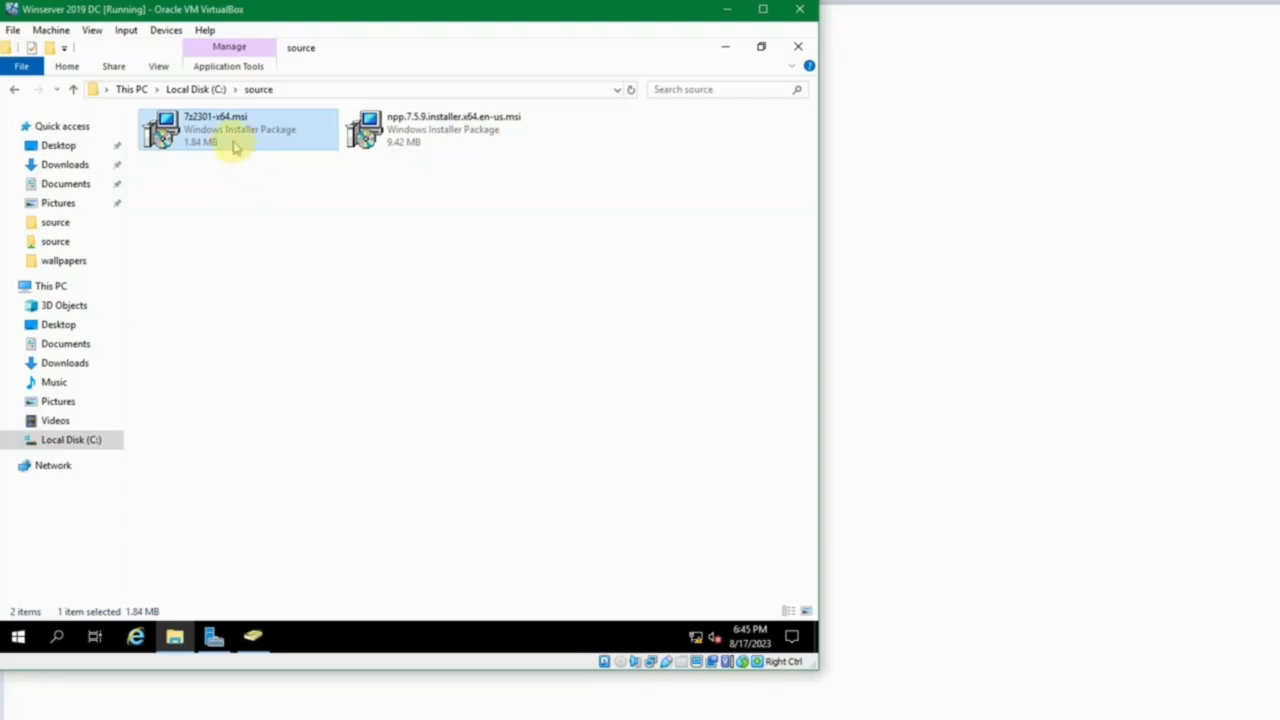
mouse_move(235, 147)
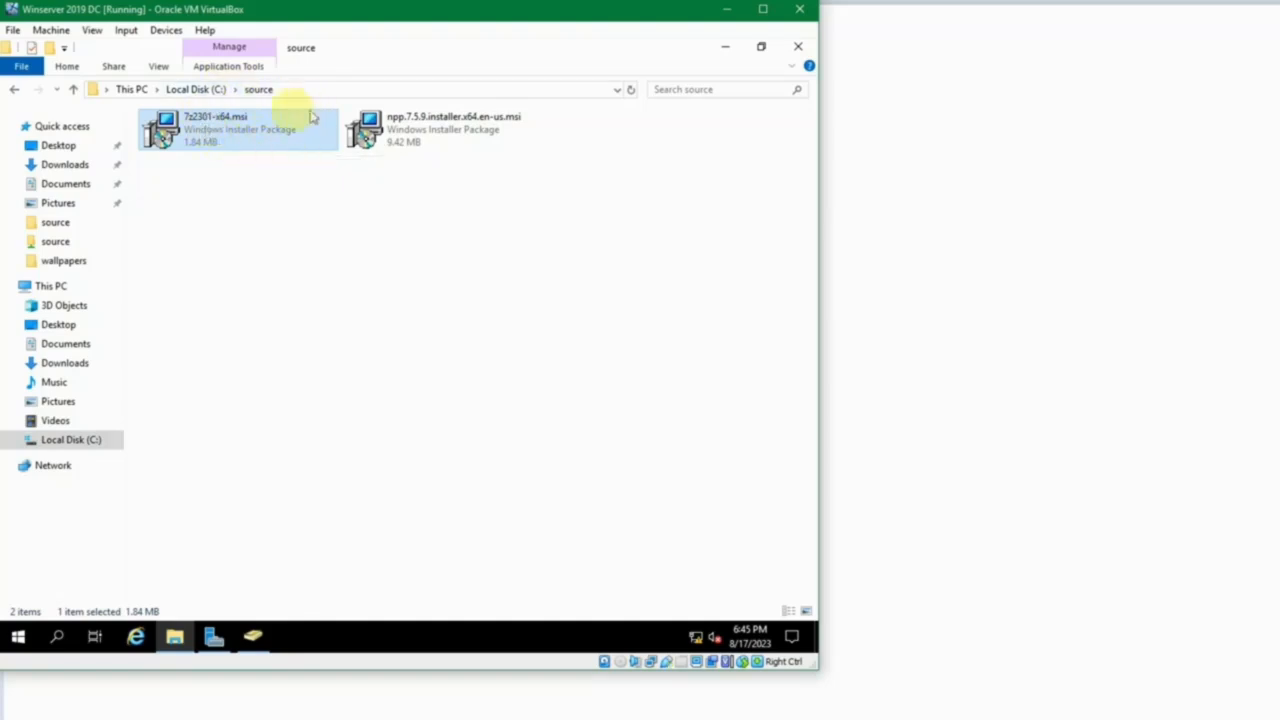
mouse_move(277, 123)
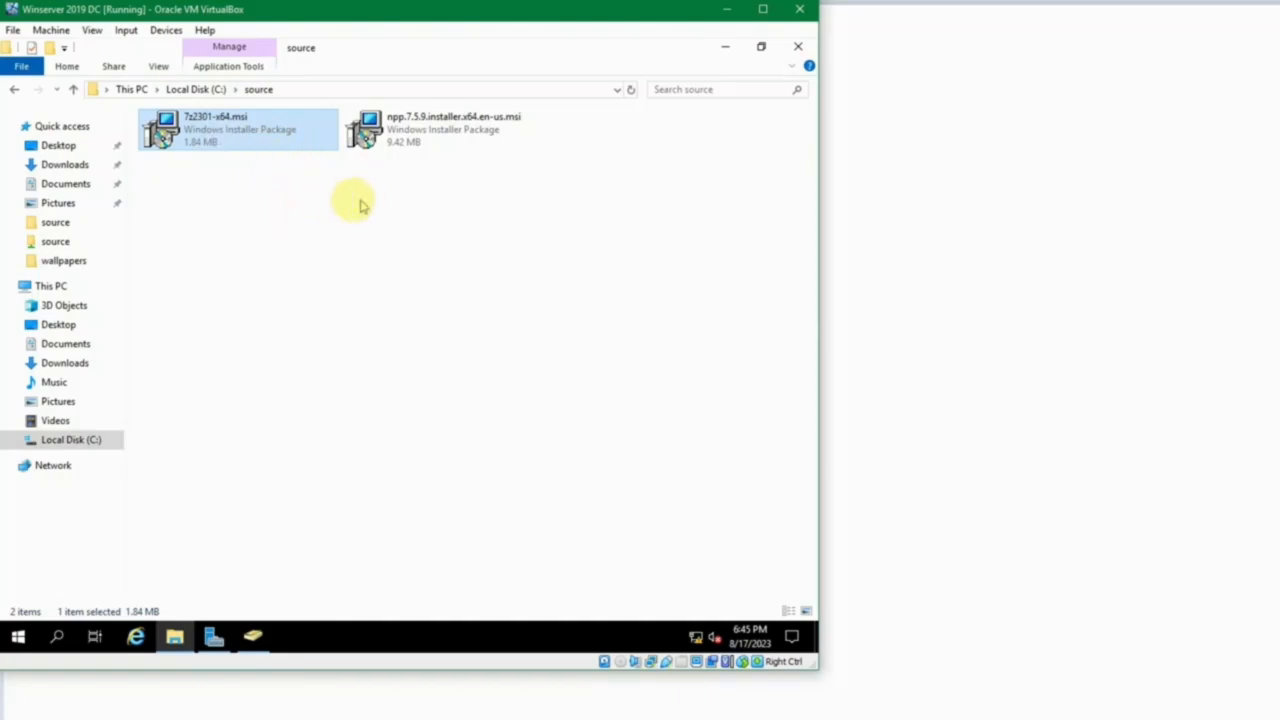
left_click(350, 201)
left_click(249, 133)
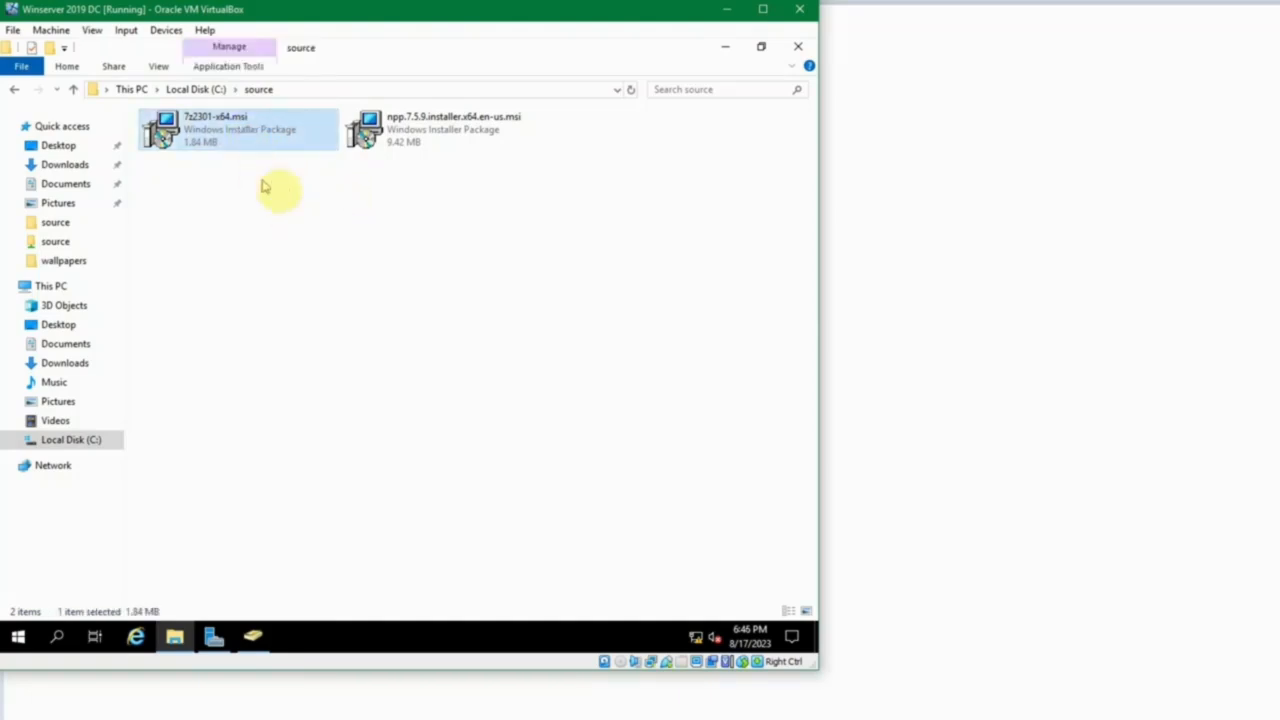
left_click(234, 206)
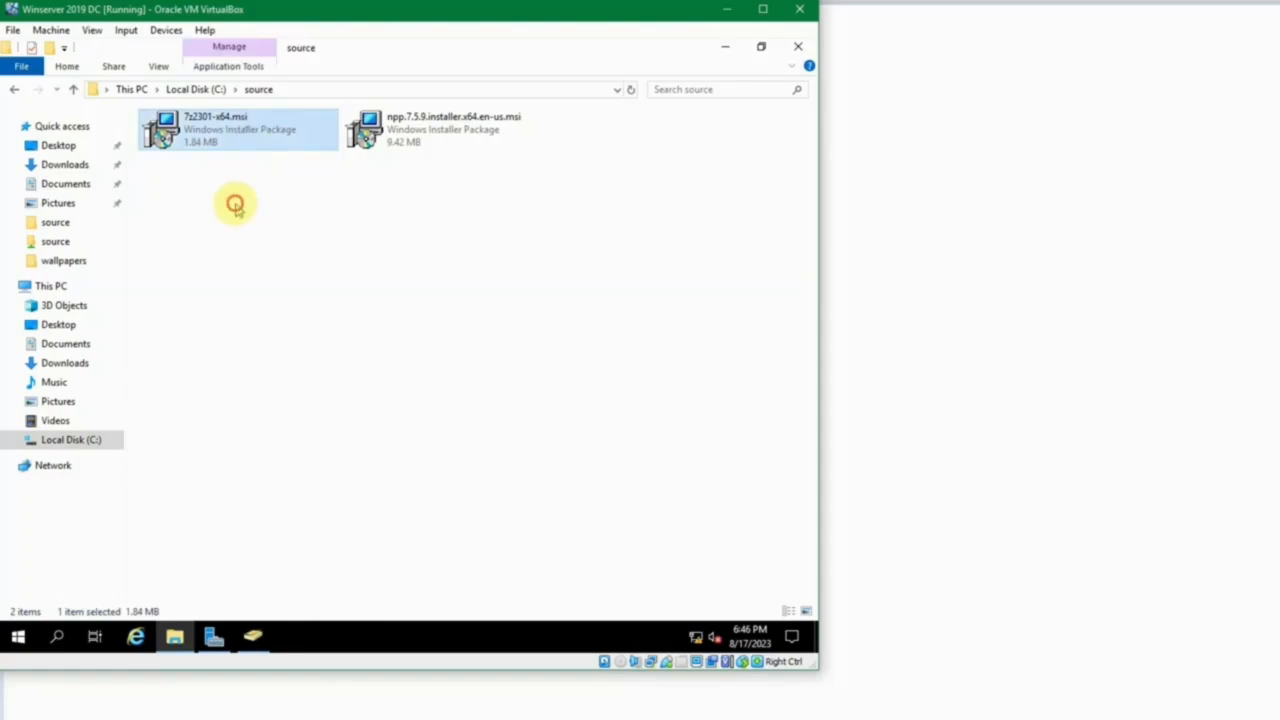
left_click(230, 142)
Return to Local Disk (C:) and enable advanced sharing of the source folder under the share name source.
left_click(195, 90)
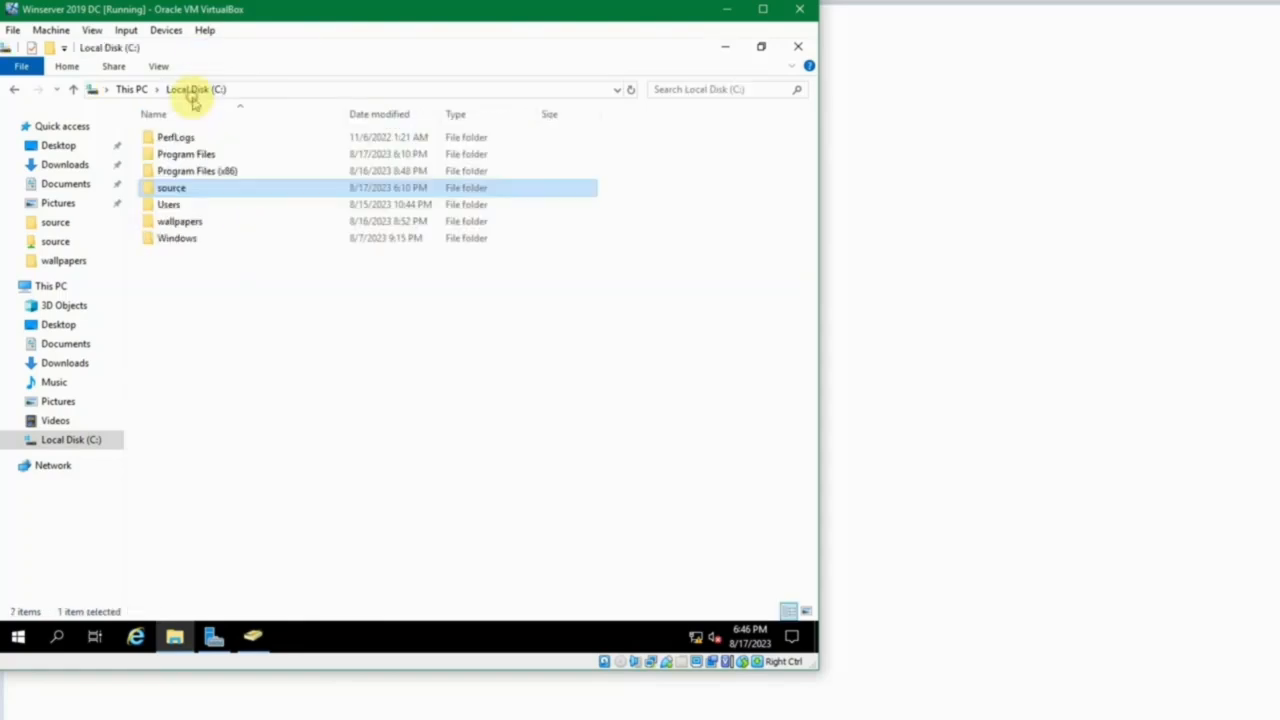
right_click(166, 186)
left_click(150, 192)
left_click(314, 315)
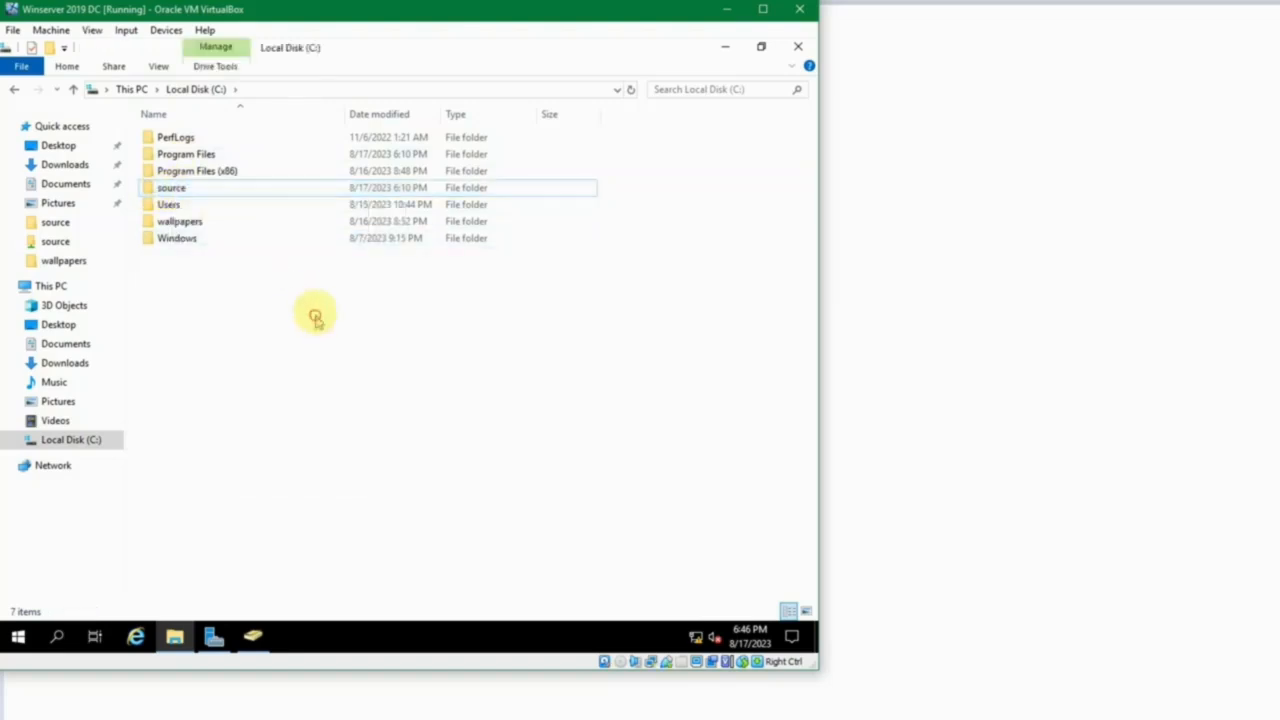
left_click(180, 191)
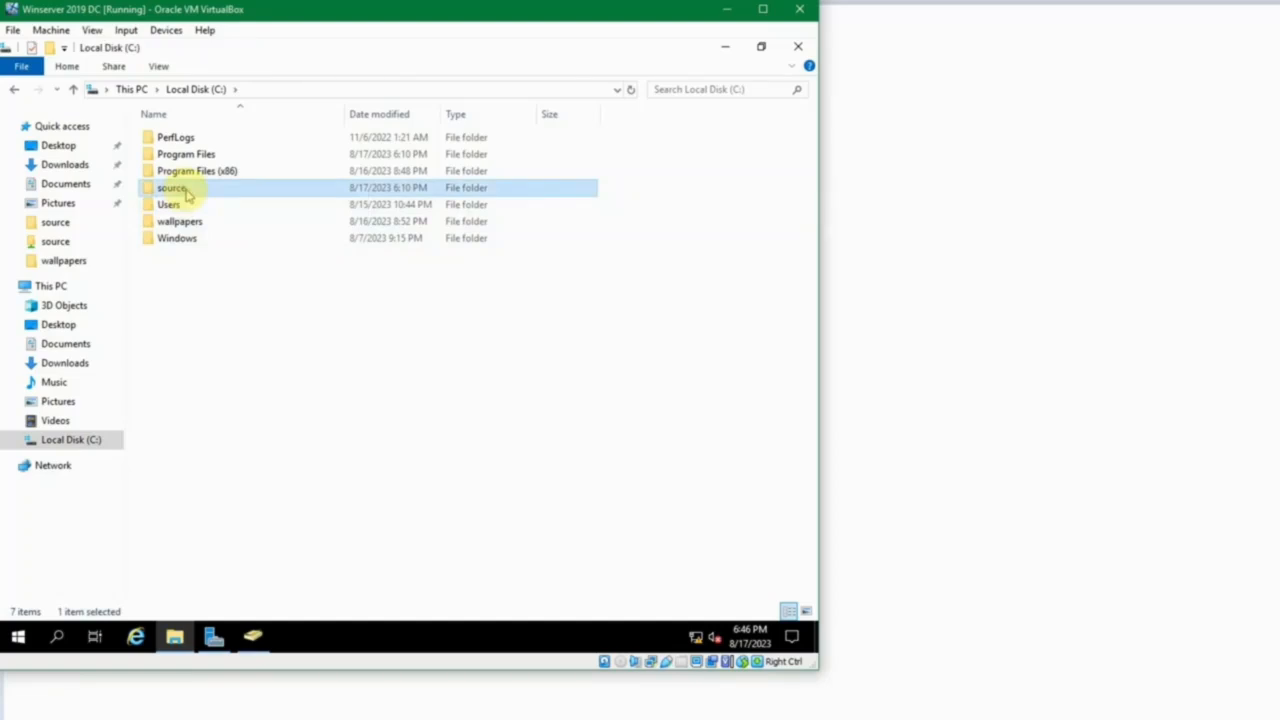
right_click(185, 190)
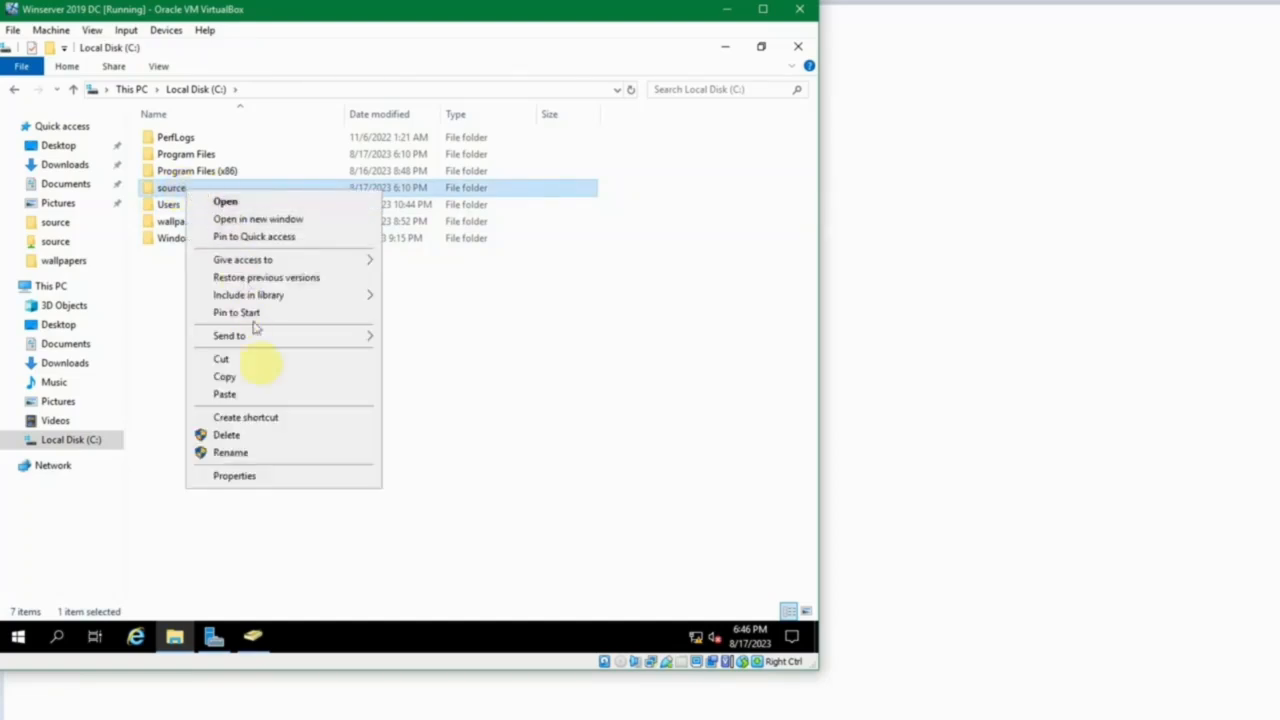
left_click(271, 475)
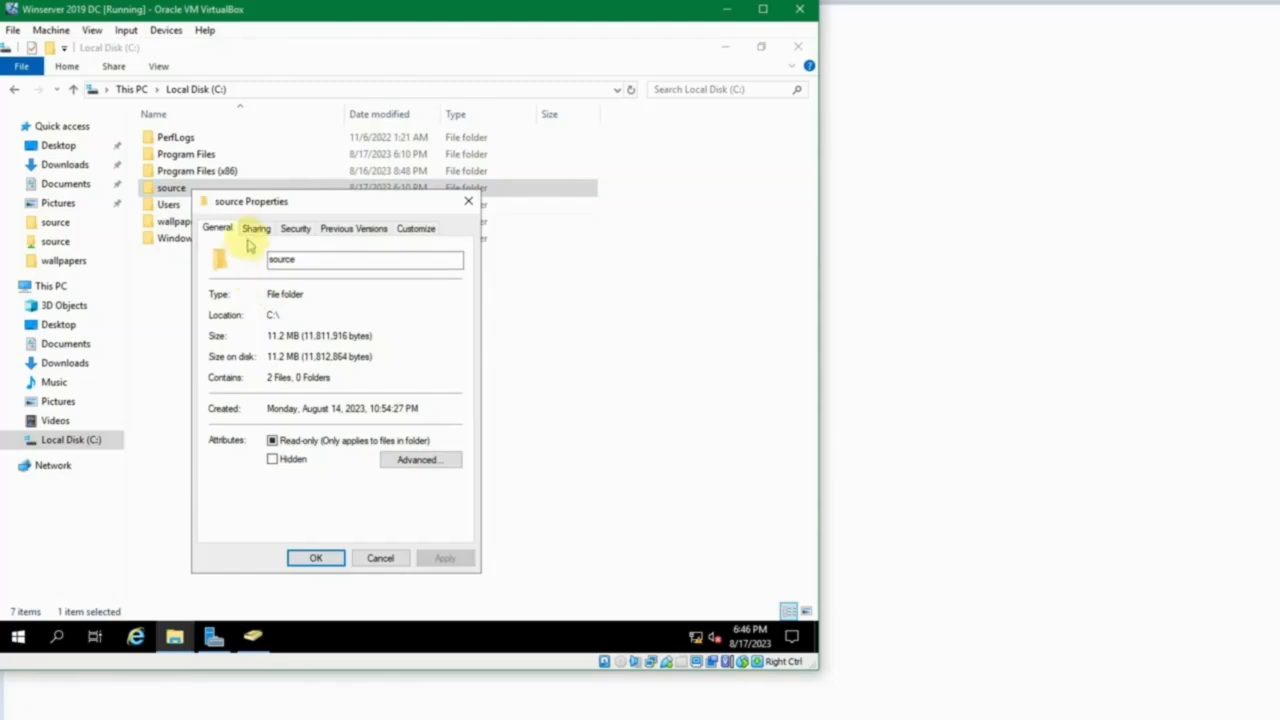
left_click(255, 231)
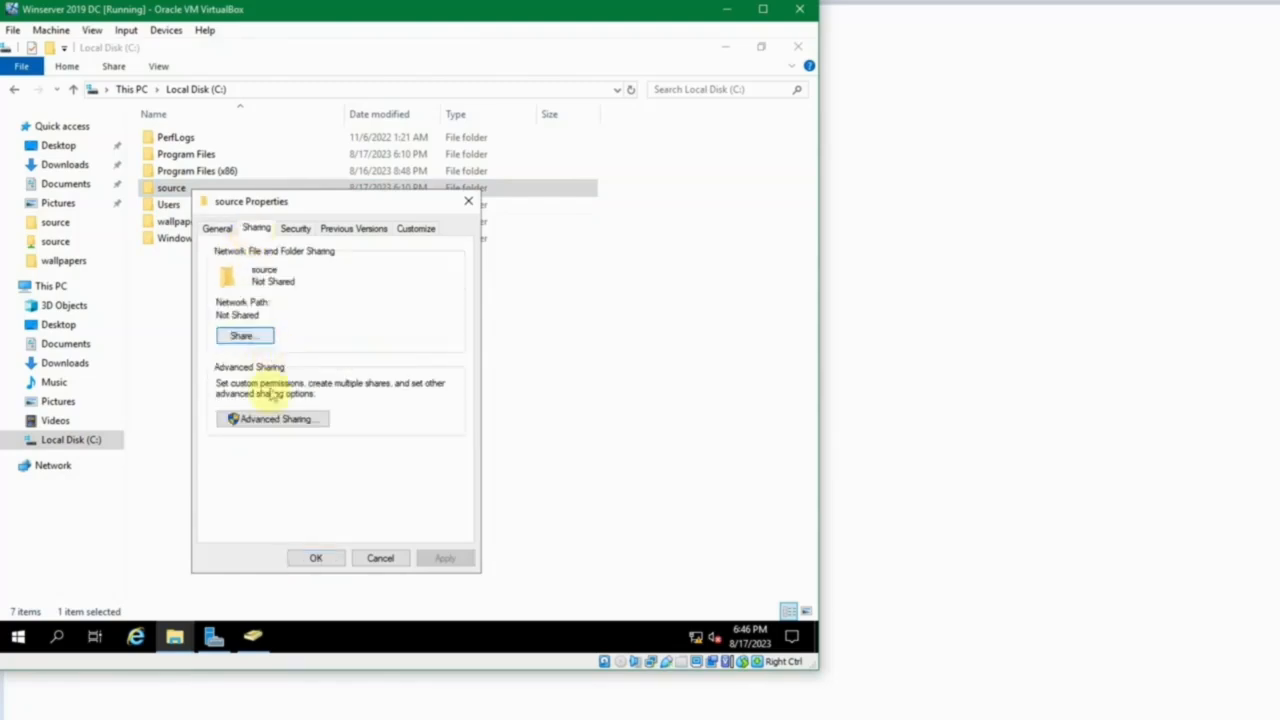
left_click(266, 422)
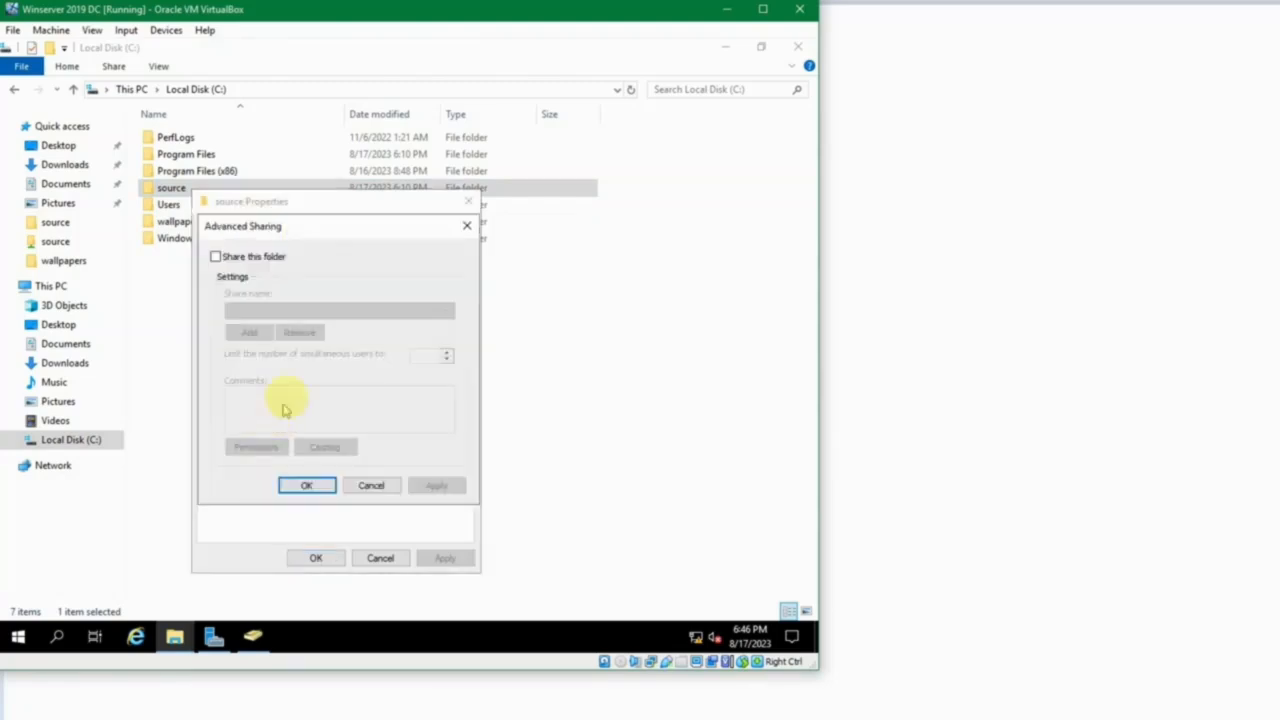
left_click(264, 259)
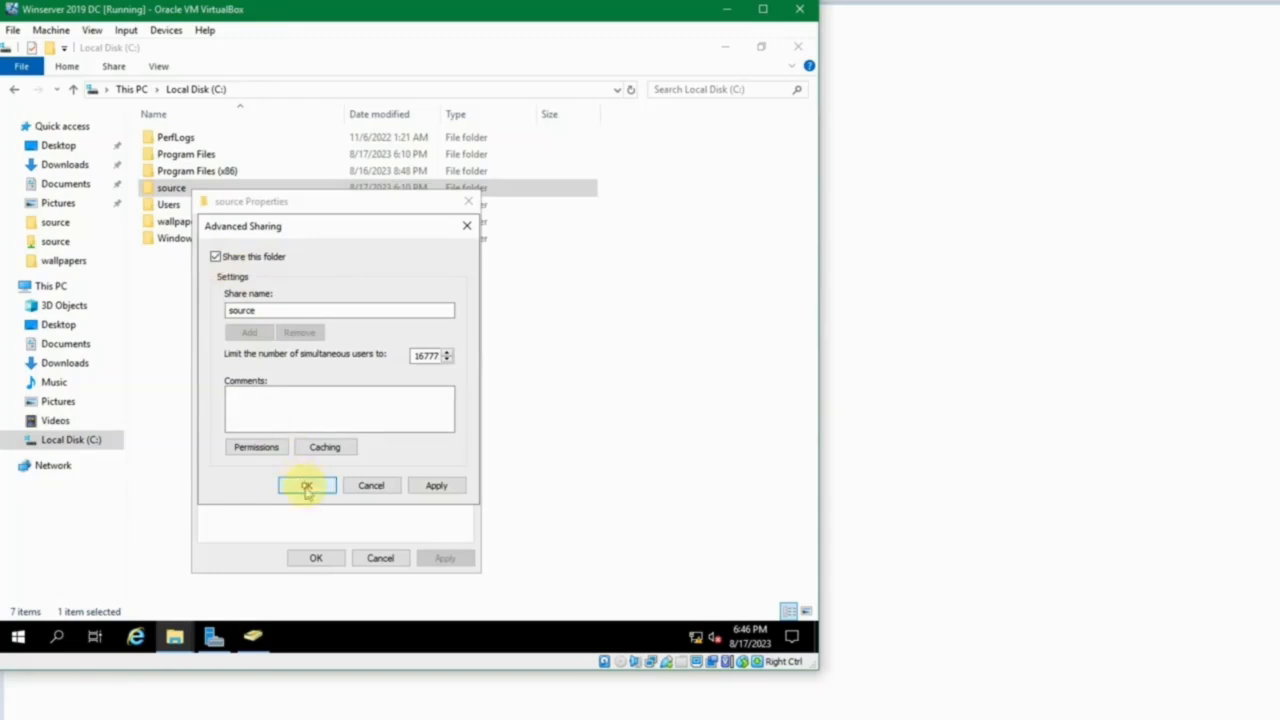
Remove the Everyone group from the share permissions of the source folder.
left_click(274, 449)
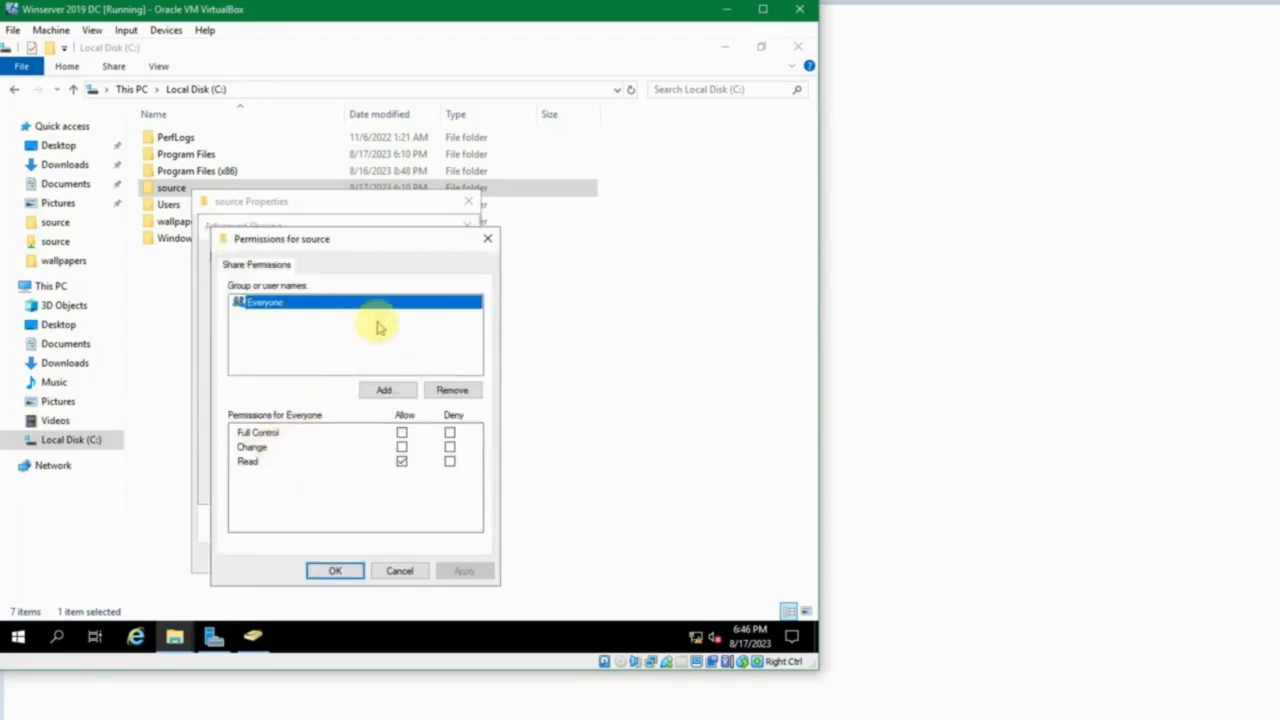
left_click(455, 391)
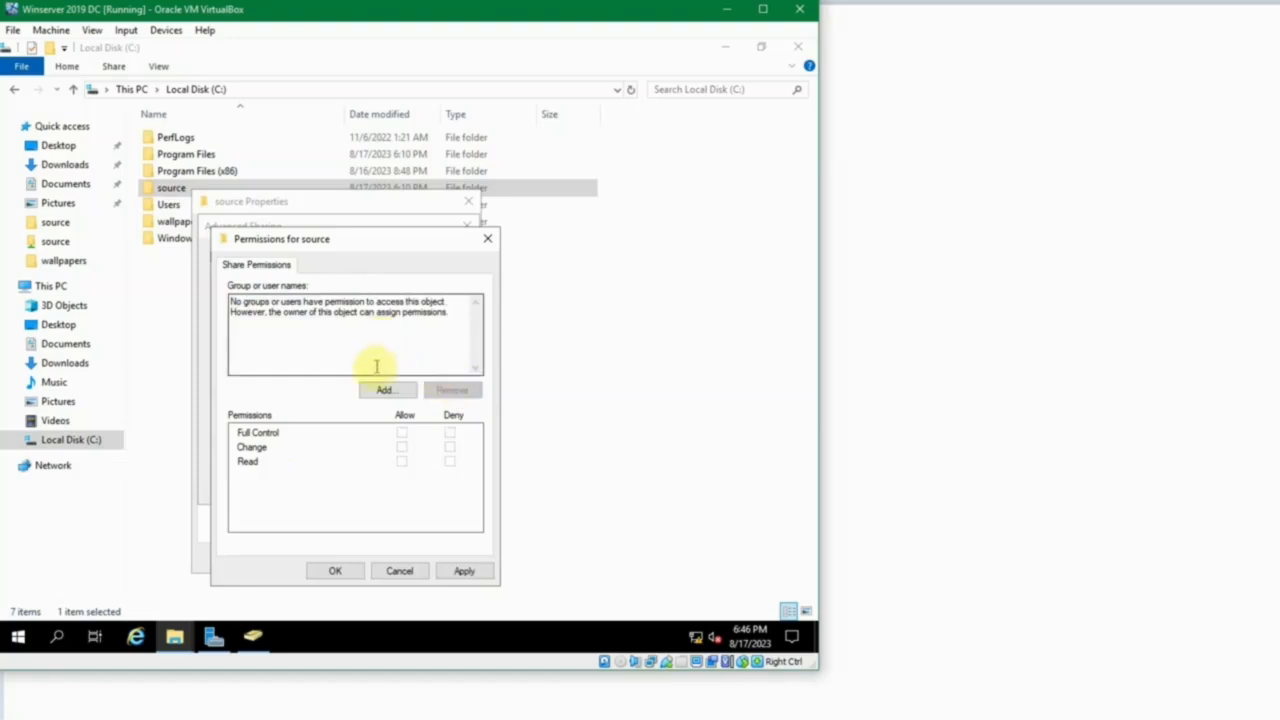
left_click(387, 344)
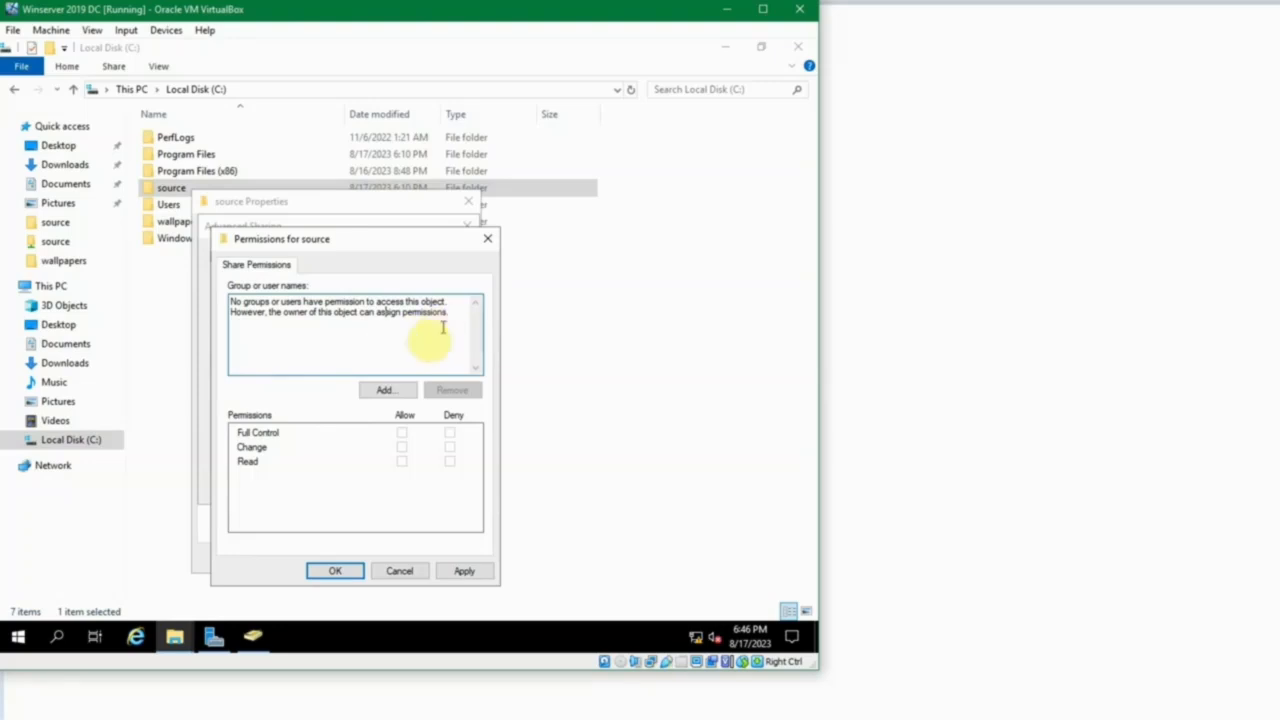
Look up "domain", add Domain Computers and Domain Users to the source folder's share permissions, and apply the sharing settings.
left_click(386, 390)
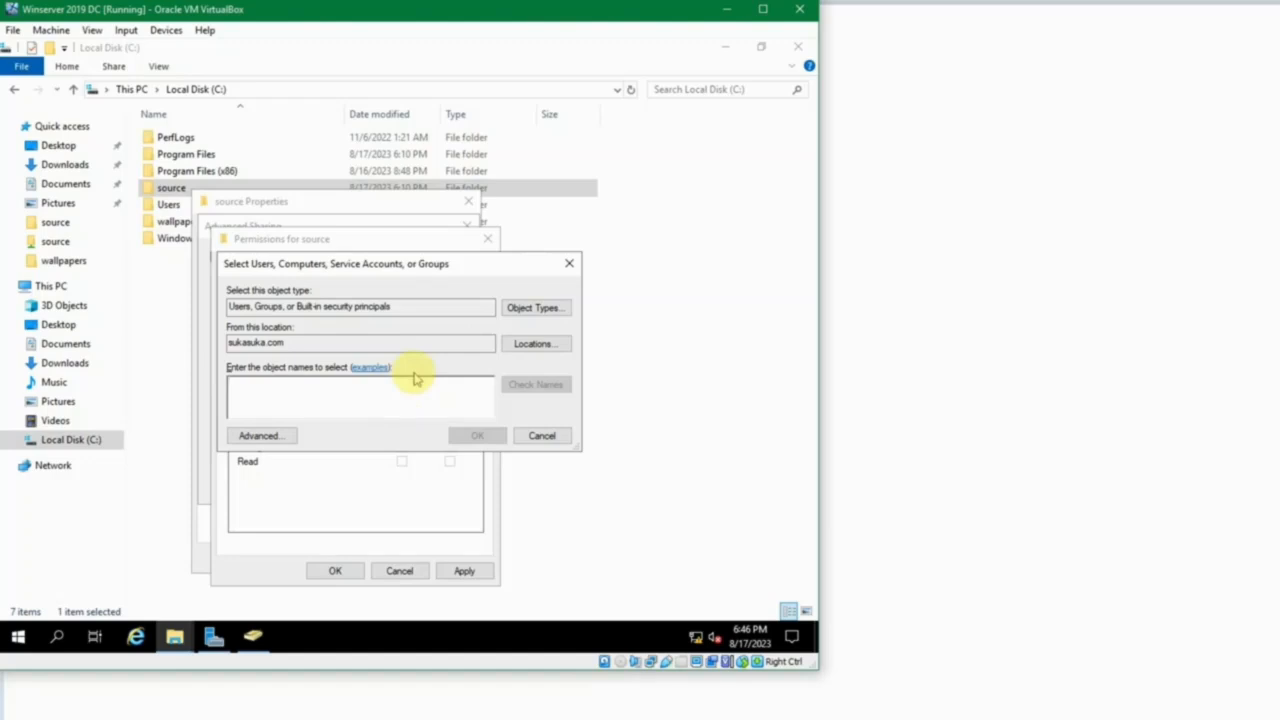
type("domain")
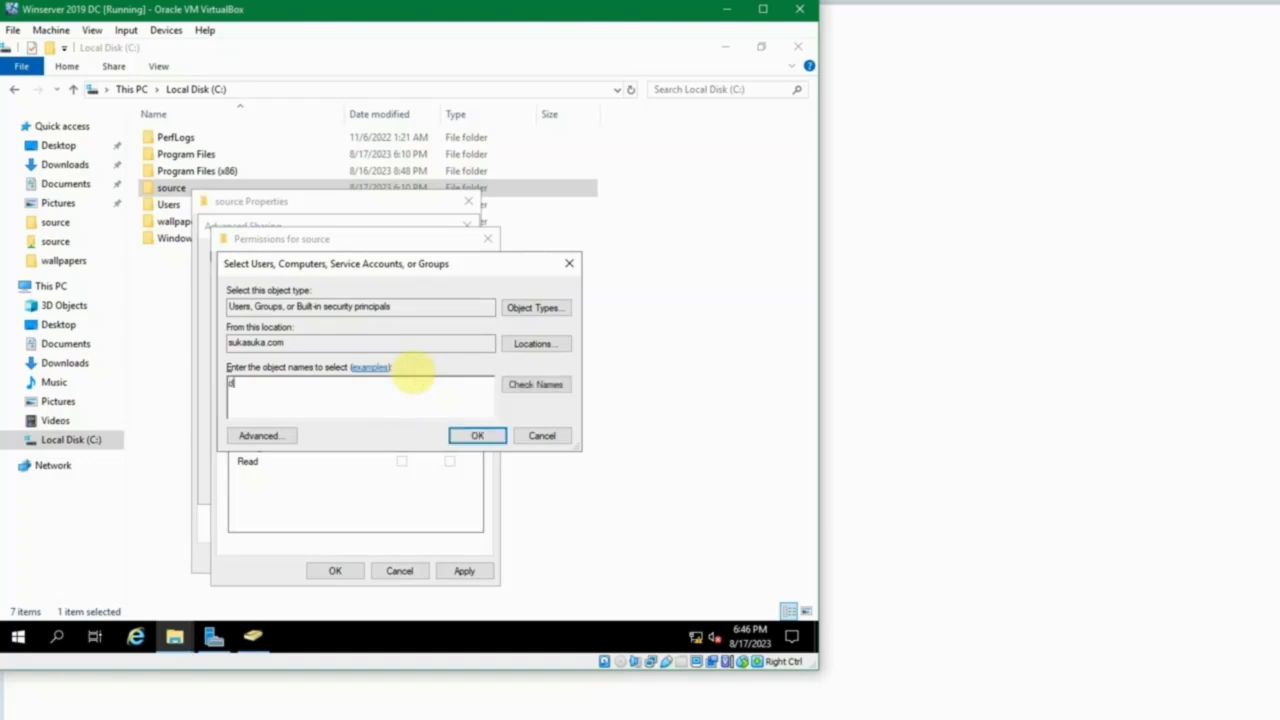
left_click(535, 384)
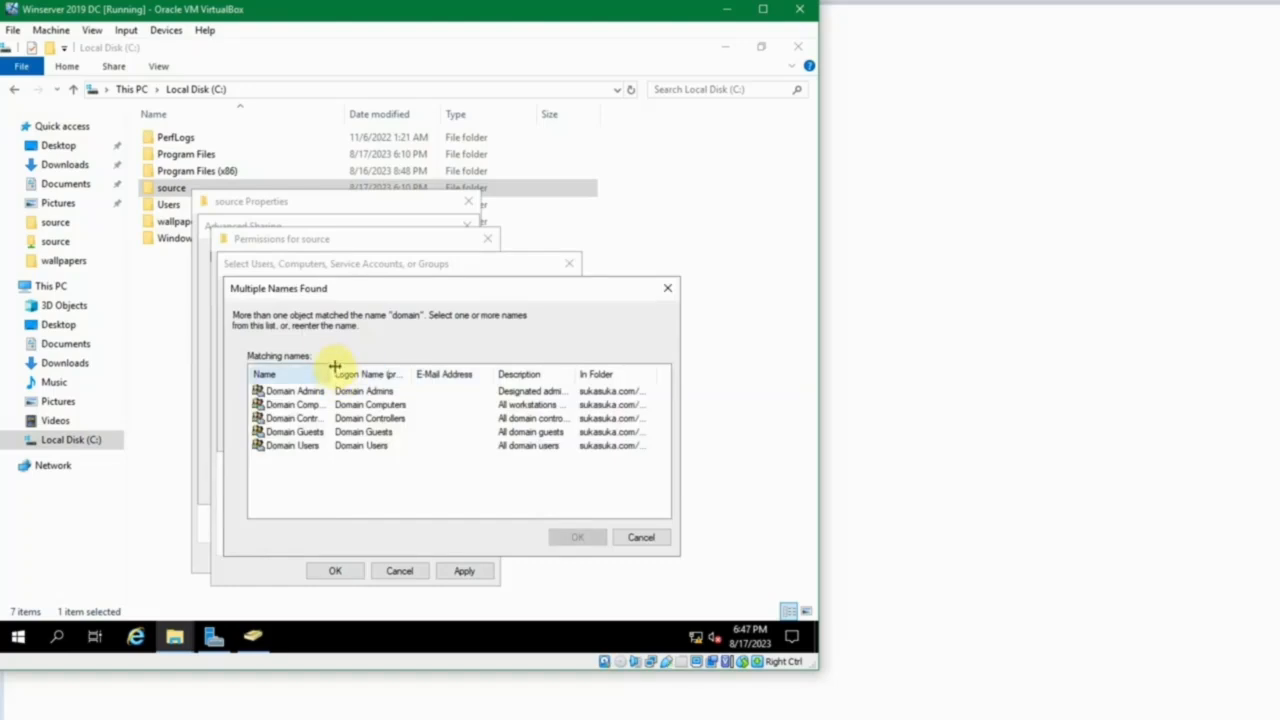
left_click_drag(333, 370, 410, 362)
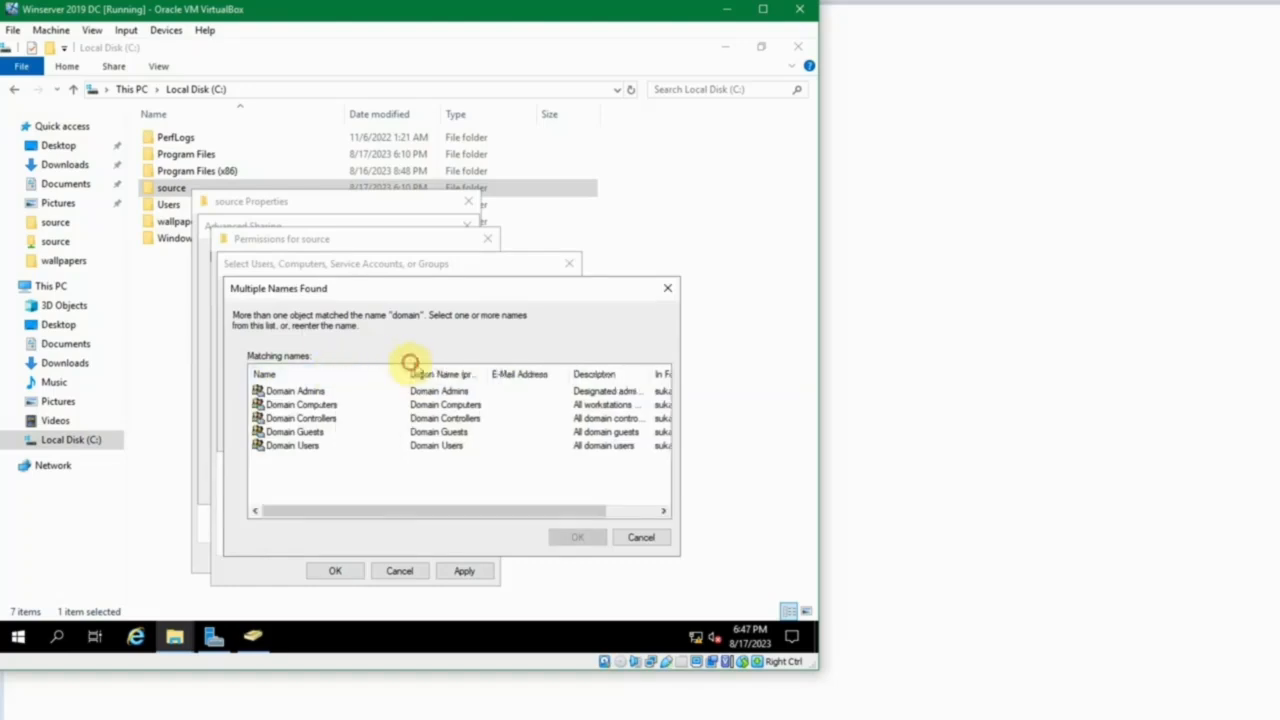
left_click(338, 403)
left_click(308, 445, "ctrl")
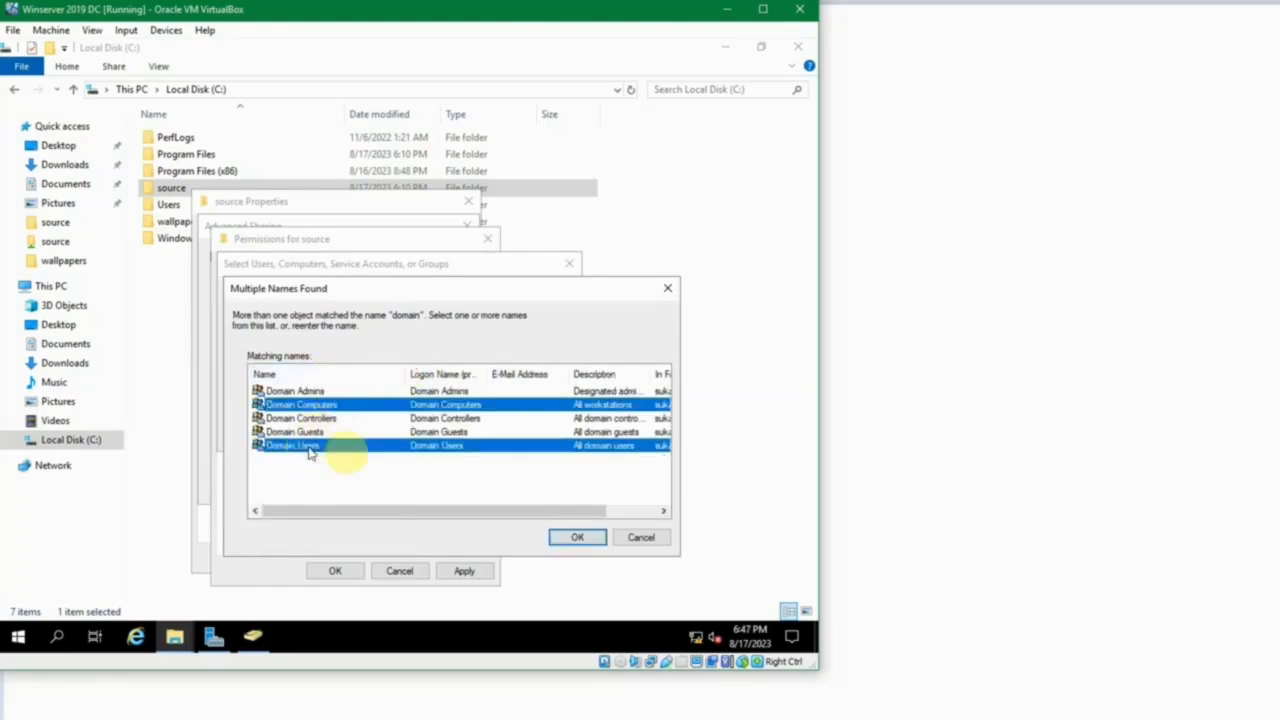
left_click(576, 536)
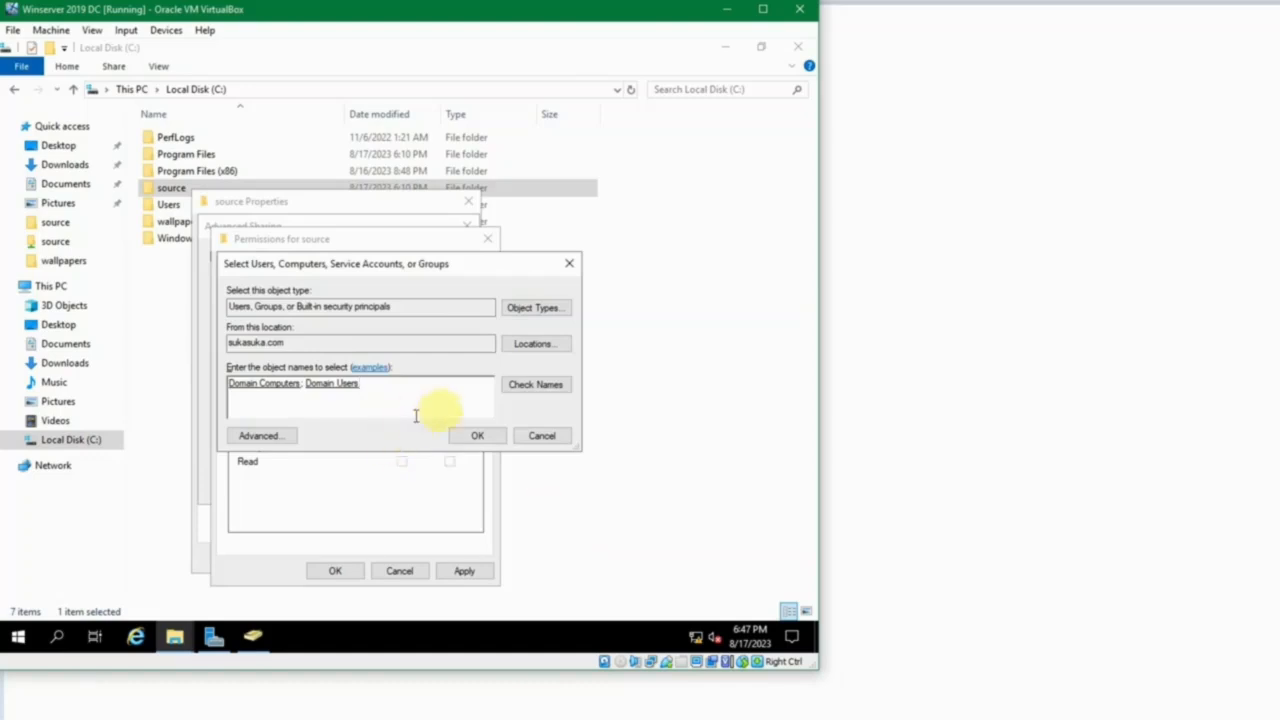
left_click(474, 436)
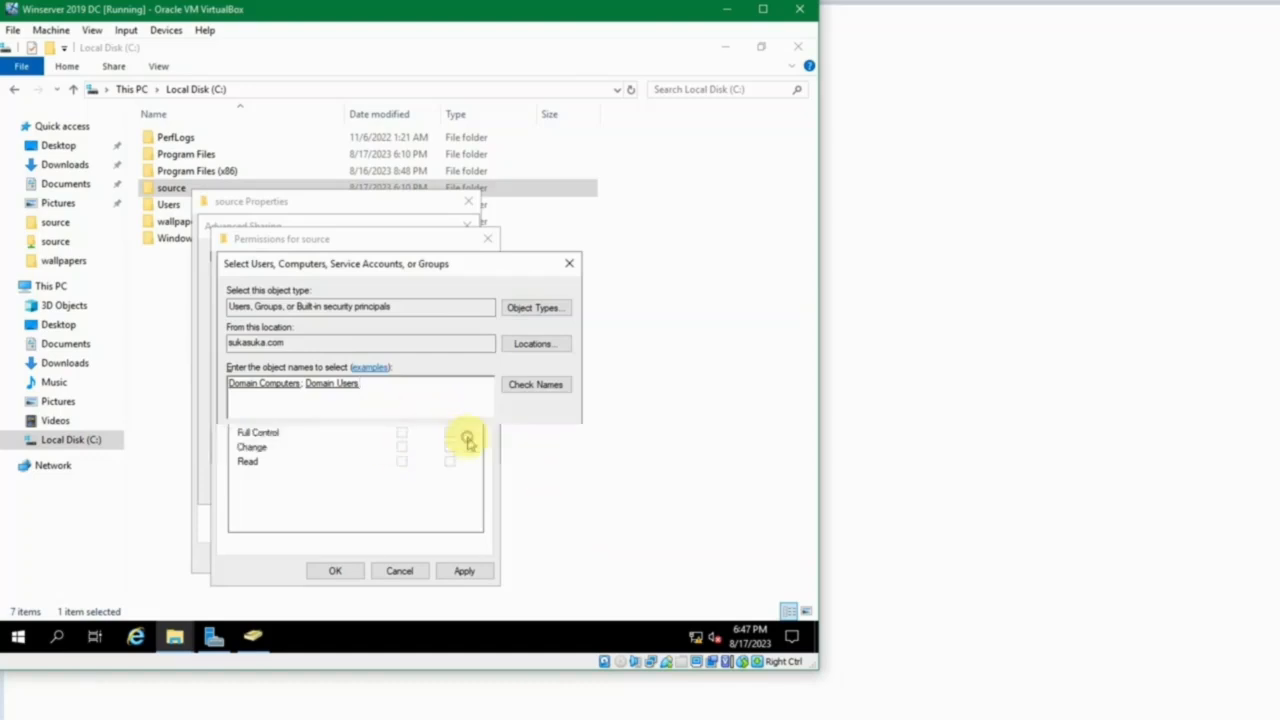
left_click(332, 570)
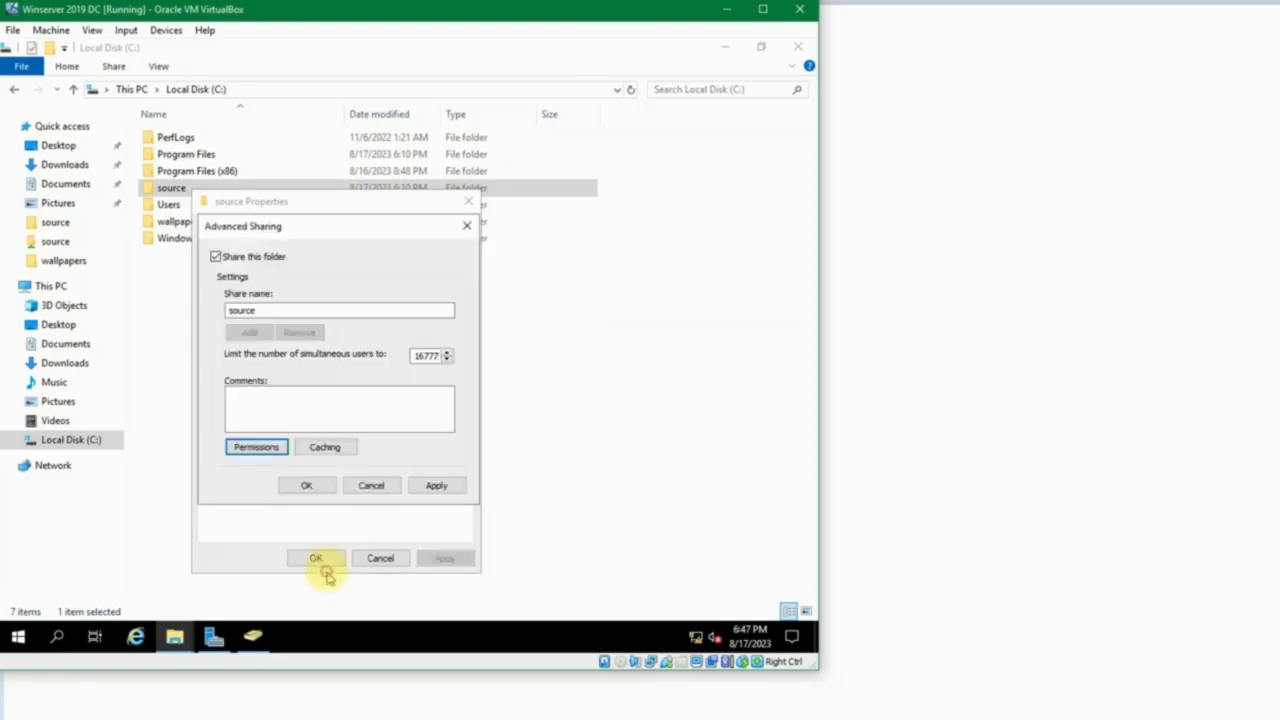
left_click(306, 488)
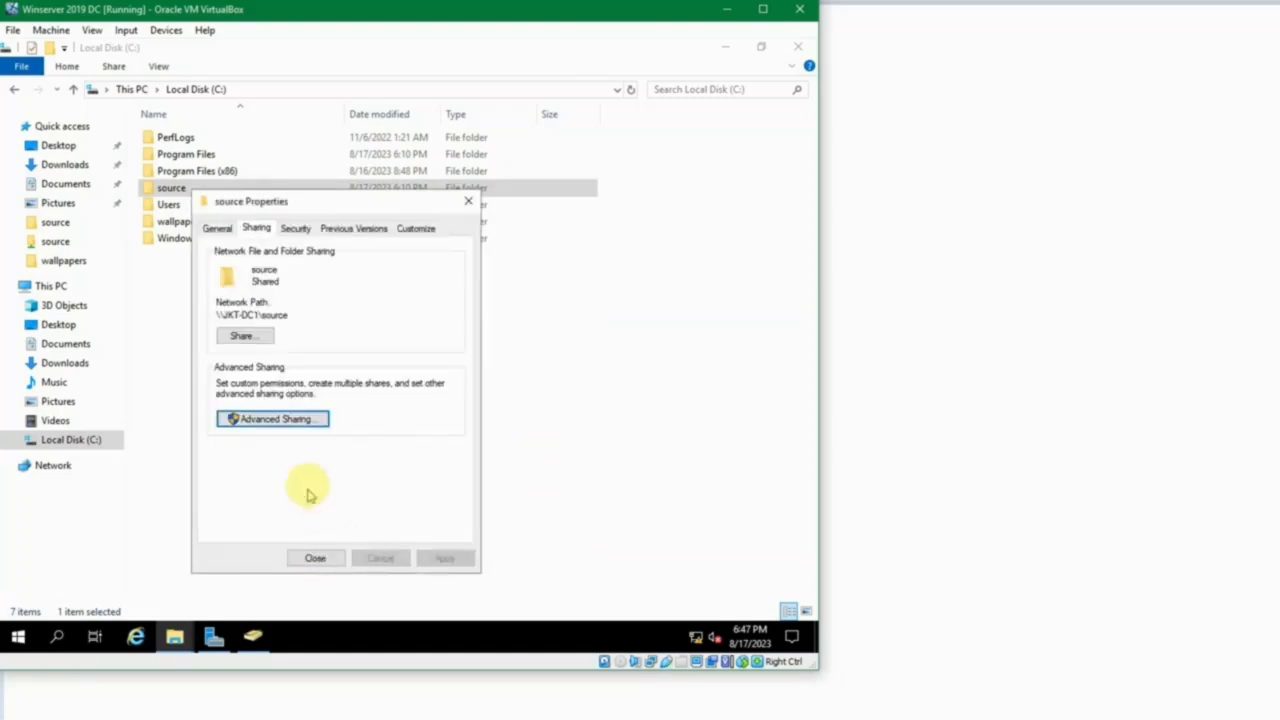
Start adding groups to the source folder's security permissions by looking up the name "domain".
left_click(290, 229)
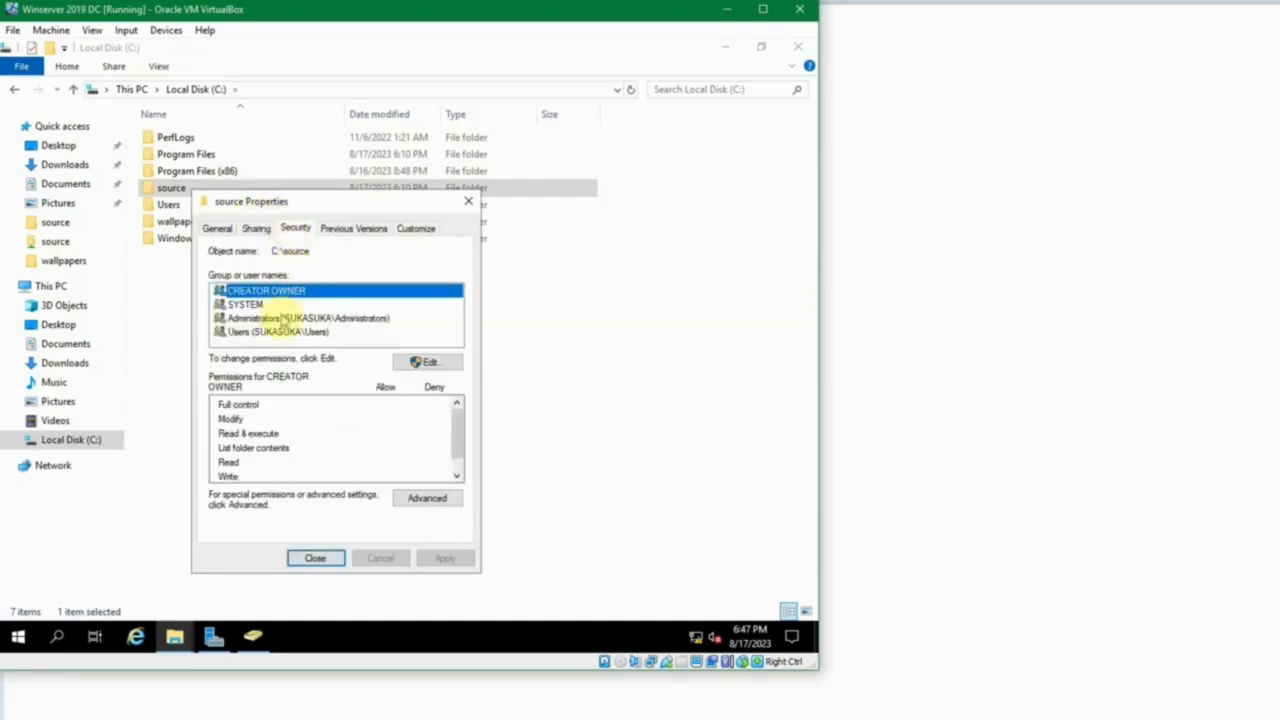
left_click(424, 362)
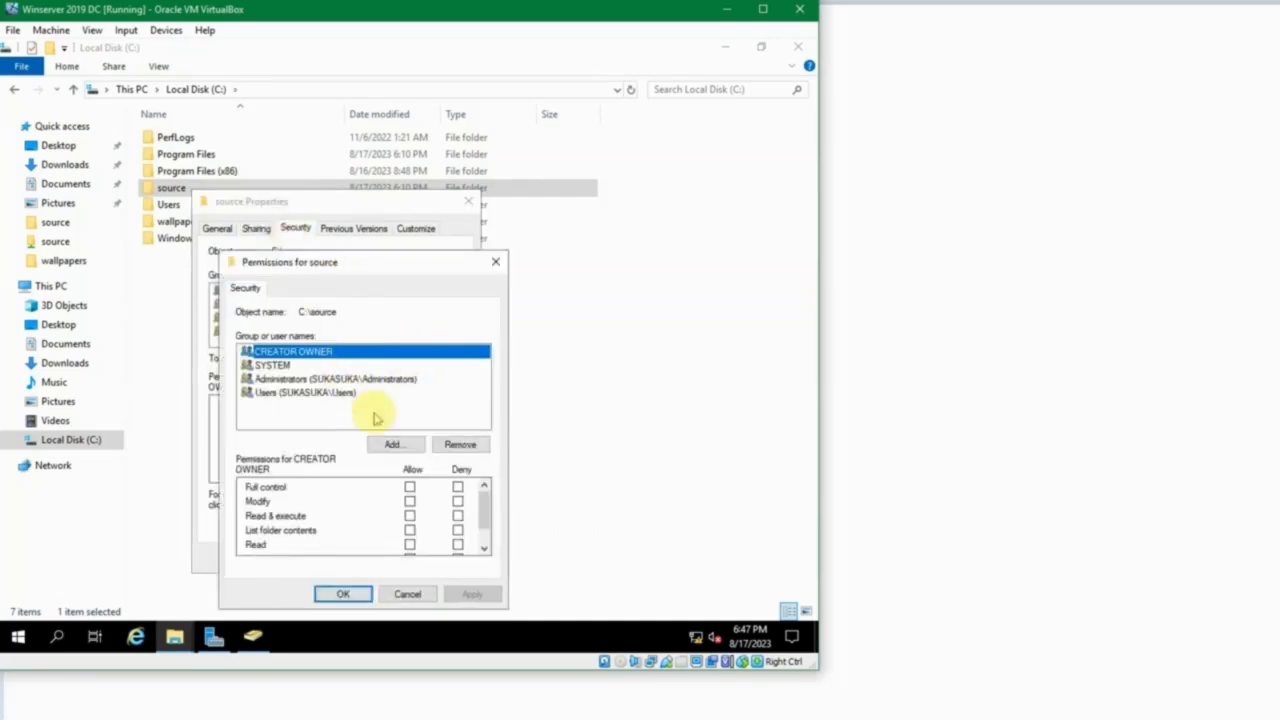
left_click(394, 445)
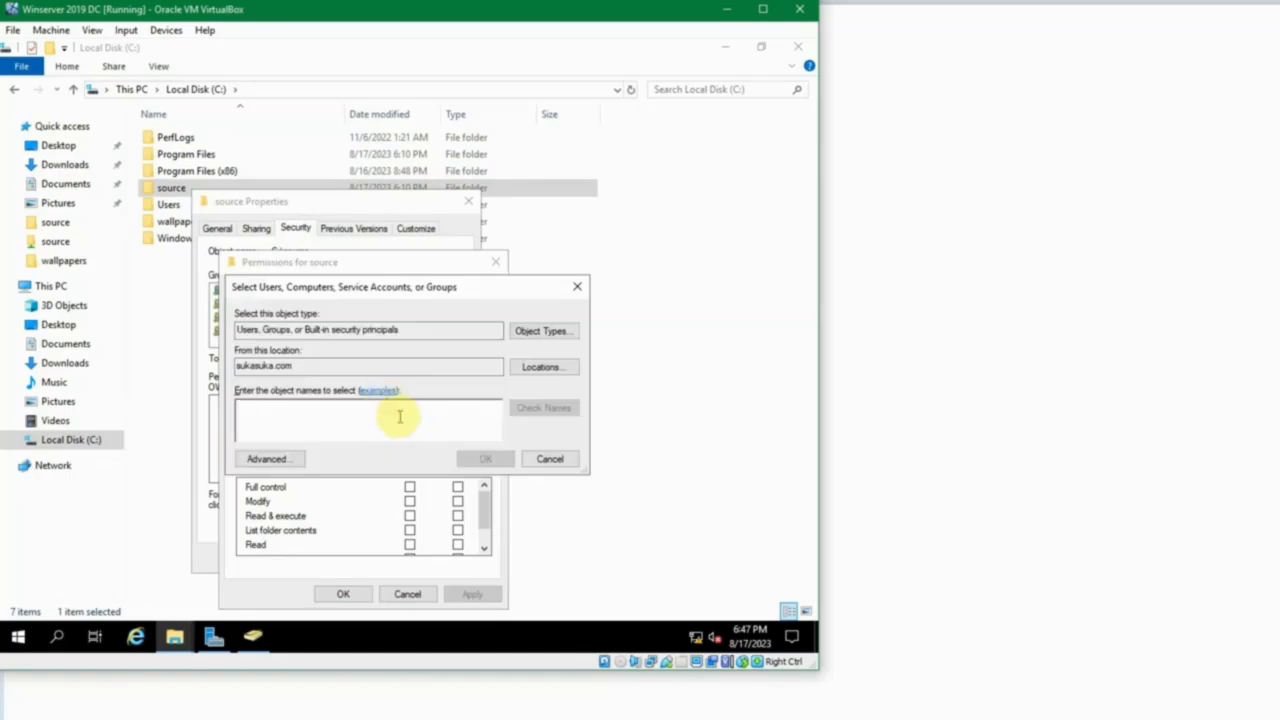
type("domain")
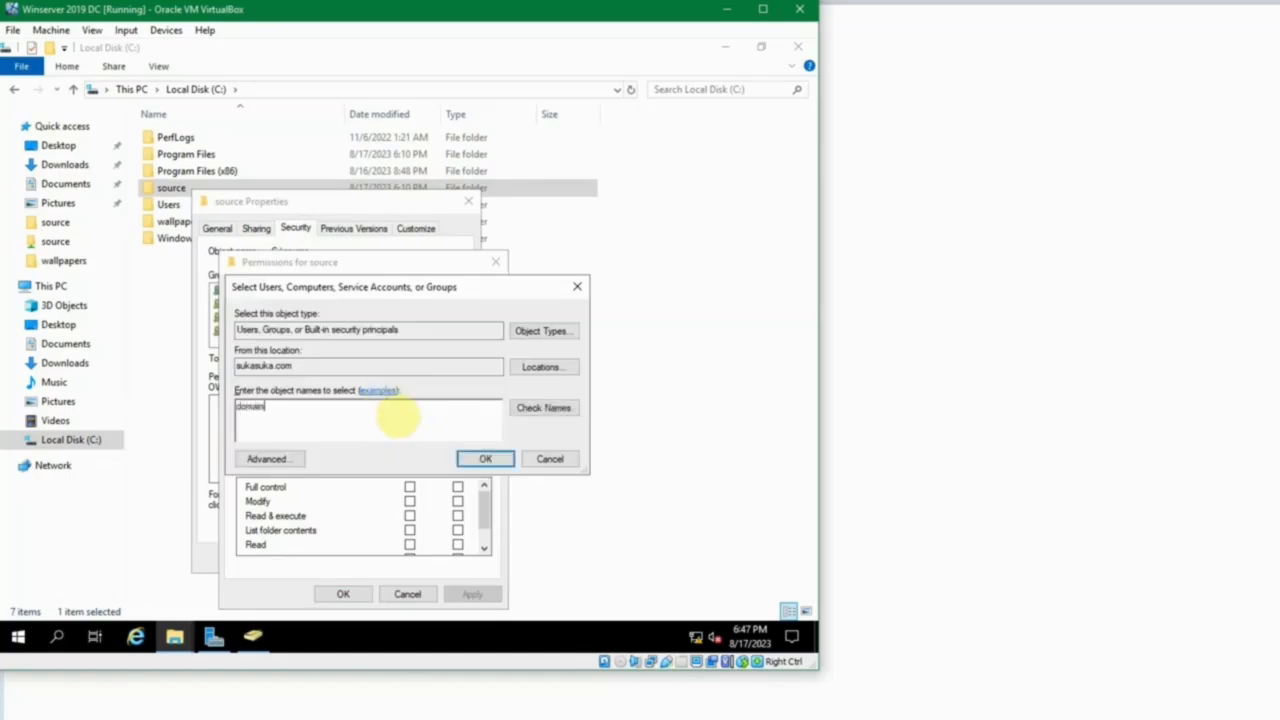
left_click(522, 408)
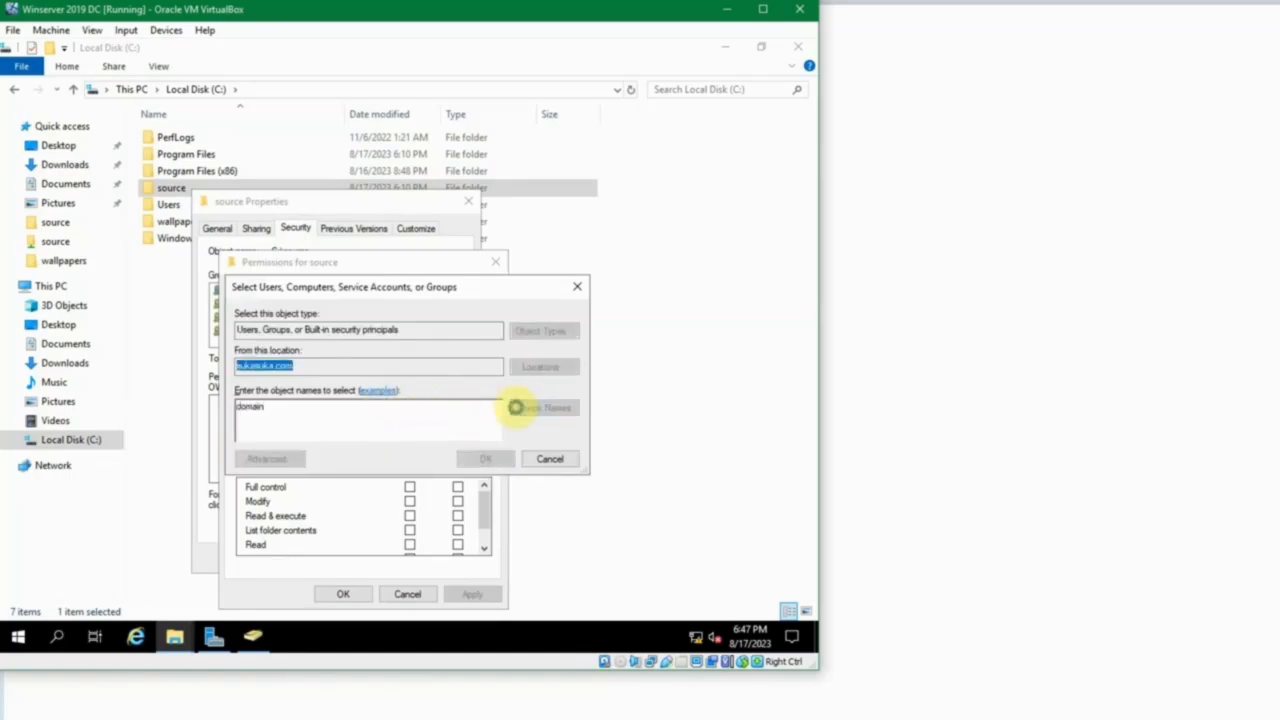
Pick Domain Computers and Domain Users from the matching names and add both to the source folder's security permissions.
left_click_drag(339, 397, 403, 398)
left_click(322, 442)
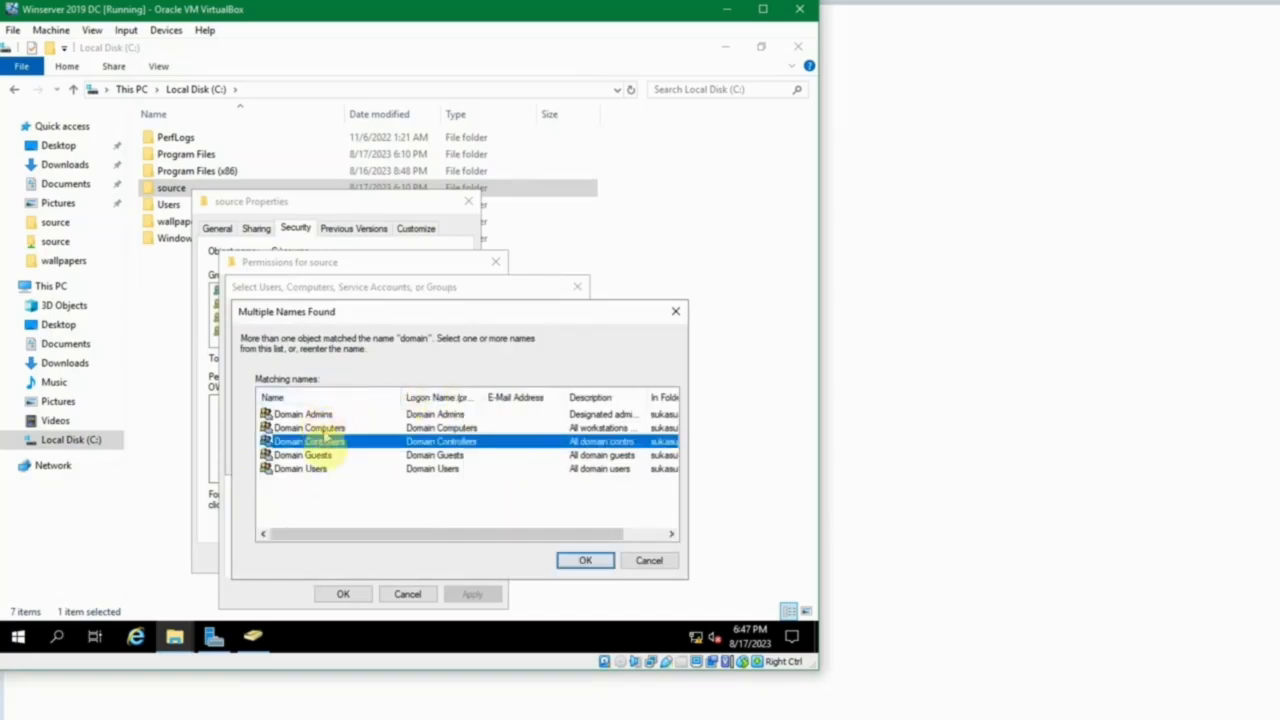
left_click(338, 429)
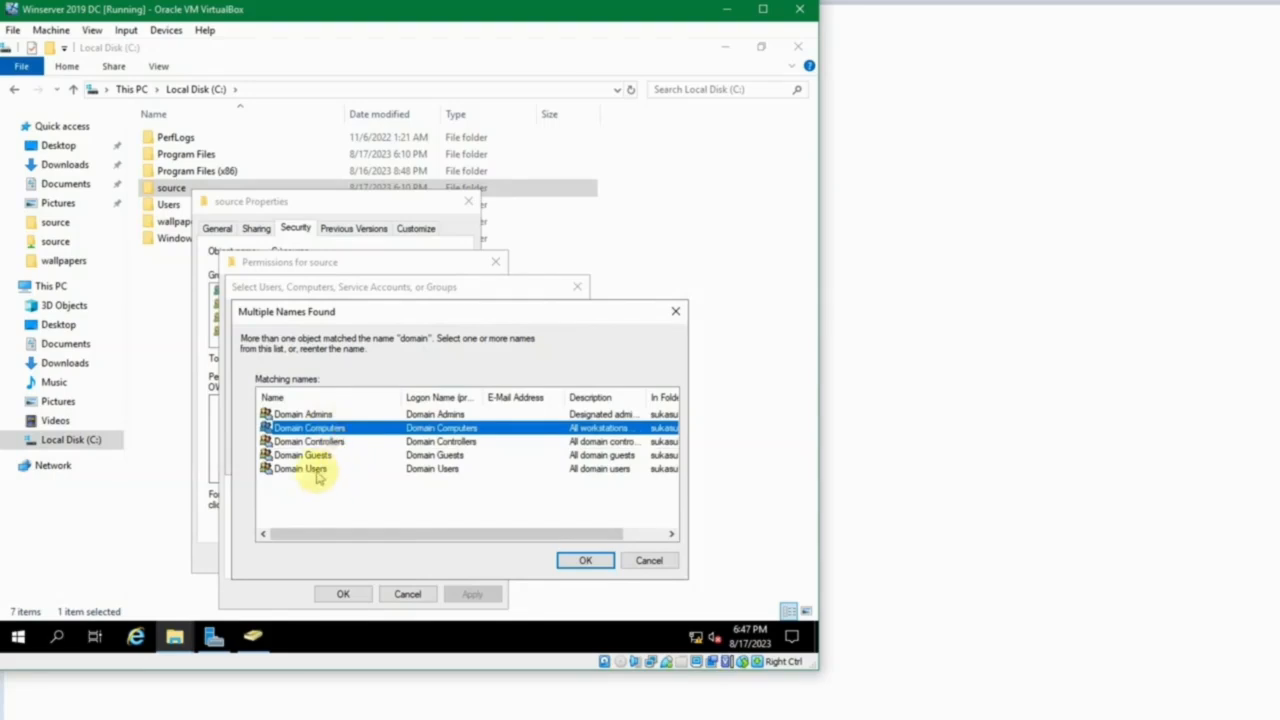
left_click(320, 468, "ctrl")
left_click(581, 562)
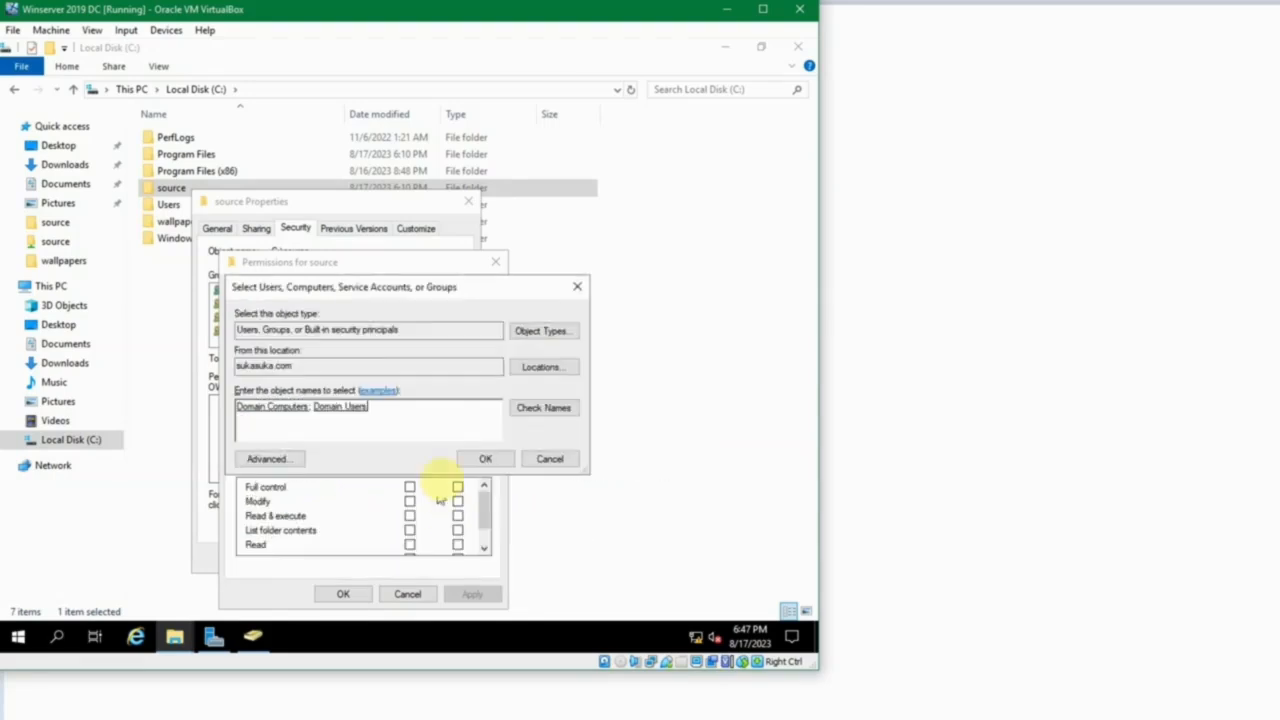
left_click(484, 459)
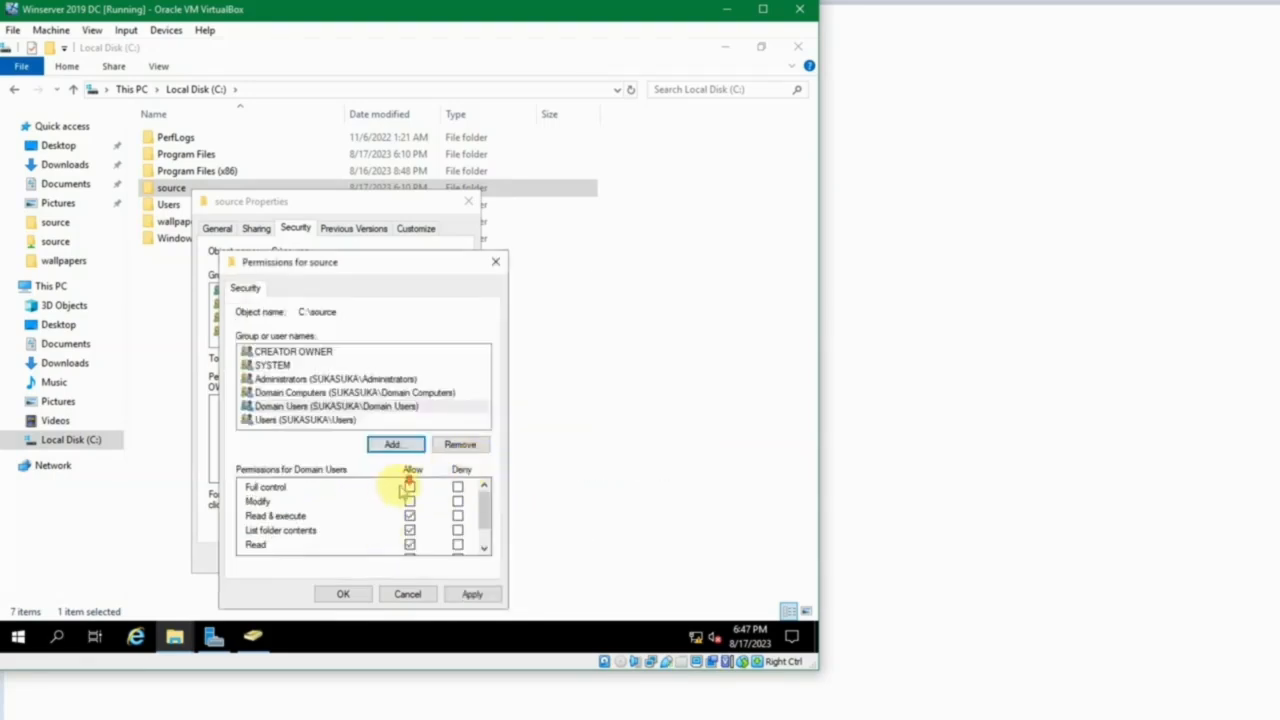
Review the security permissions of Domain Users and Domain Computers, keeping the default permissions, and save the changes.
scroll(408, 490, "down", 2)
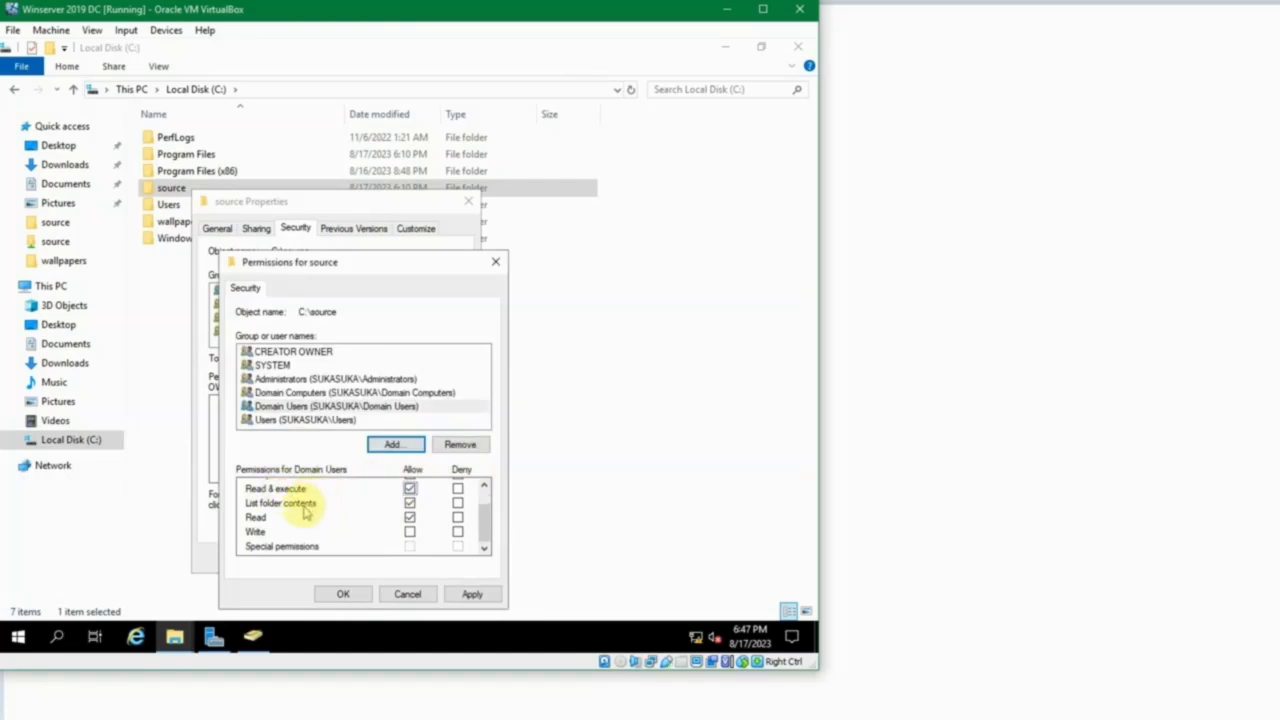
left_click(410, 488)
left_click(407, 406)
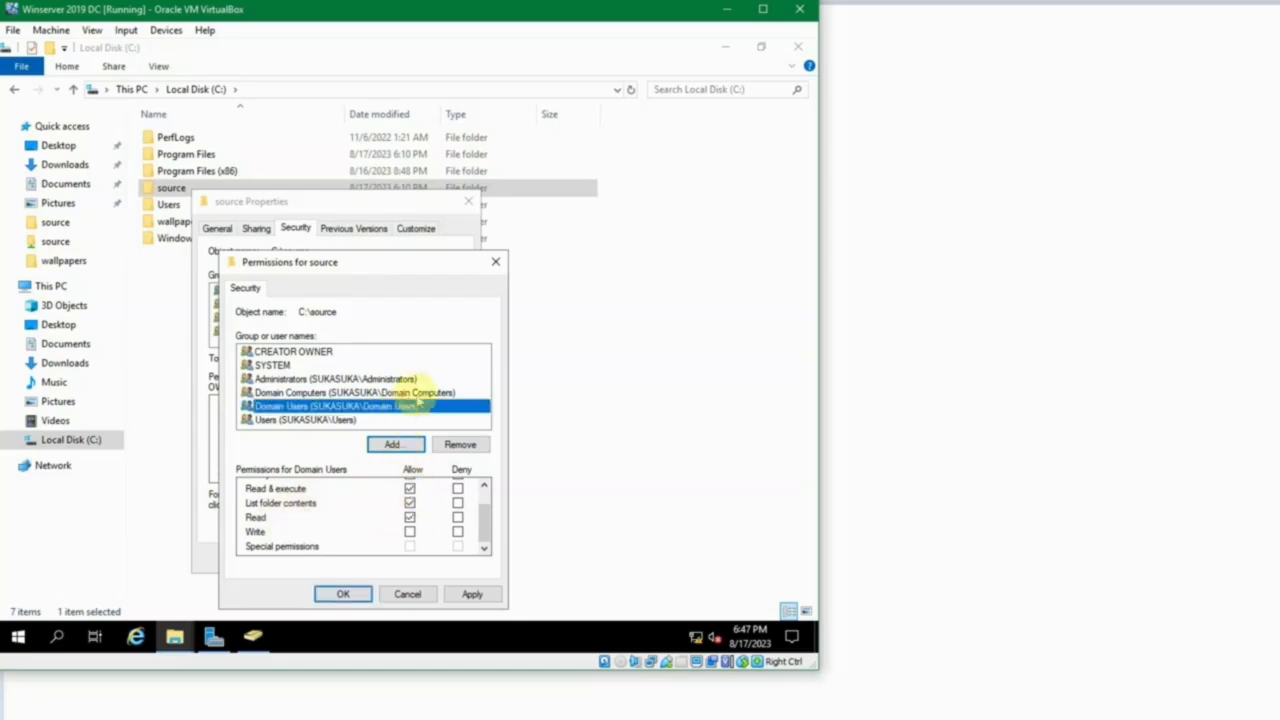
left_click(410, 392)
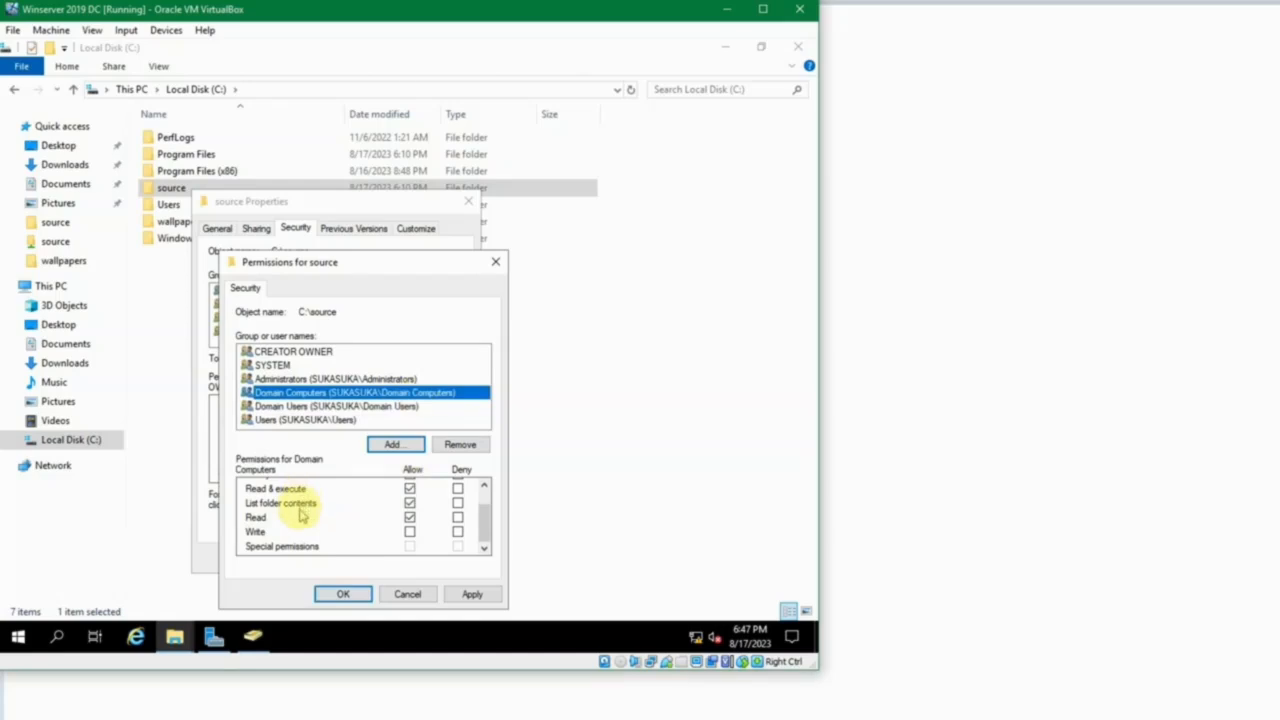
left_click(365, 594)
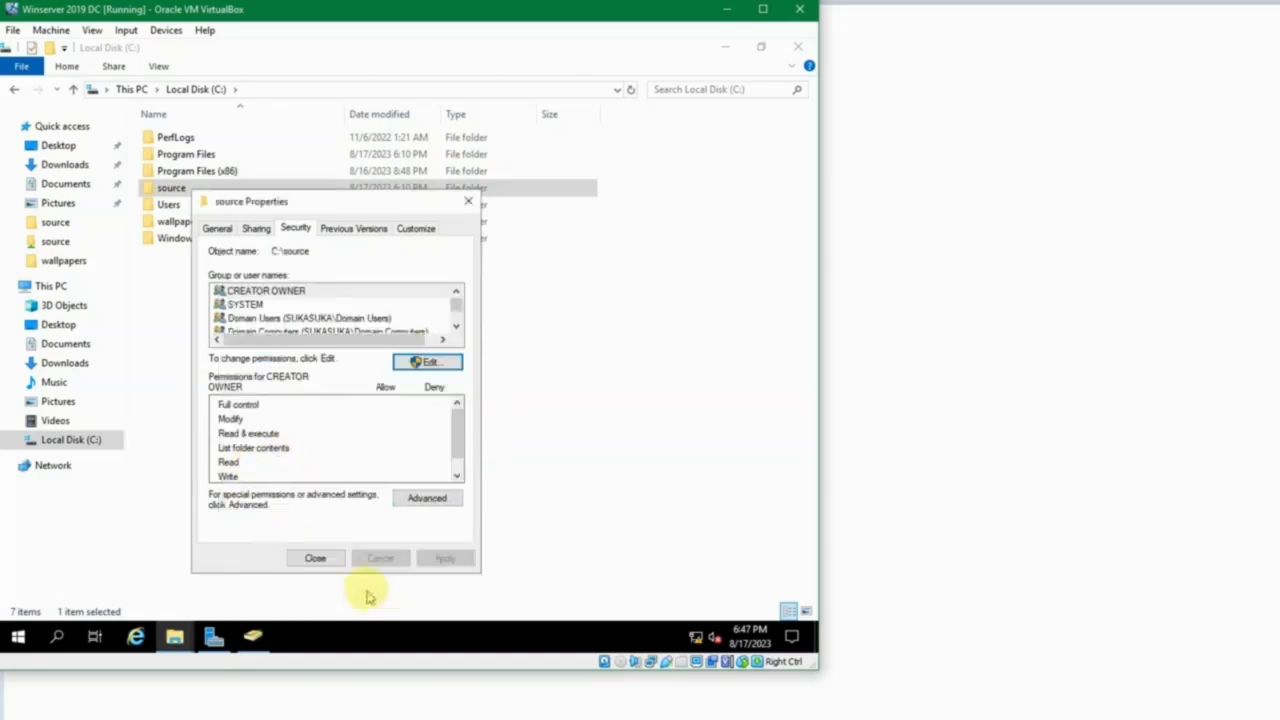
Examine the source folder's share permissions for Domain Users and Domain Computers, and close the folder properties.
left_click(257, 230)
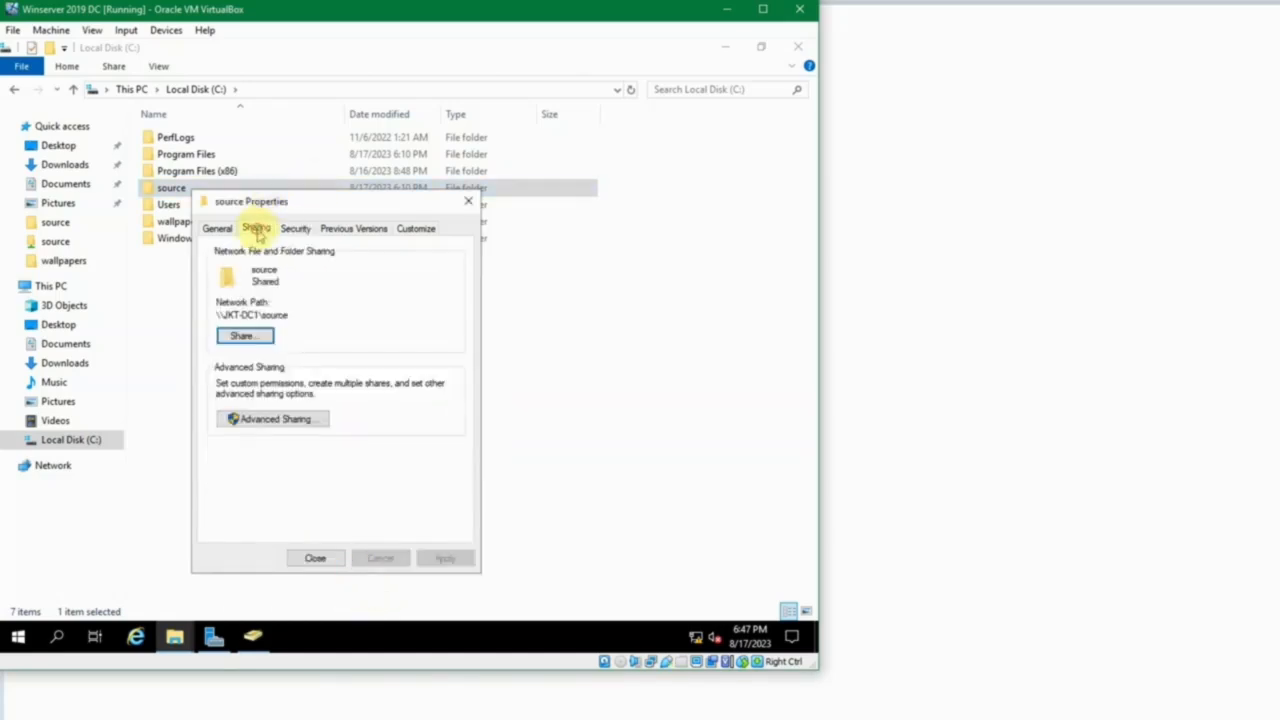
left_click(274, 420)
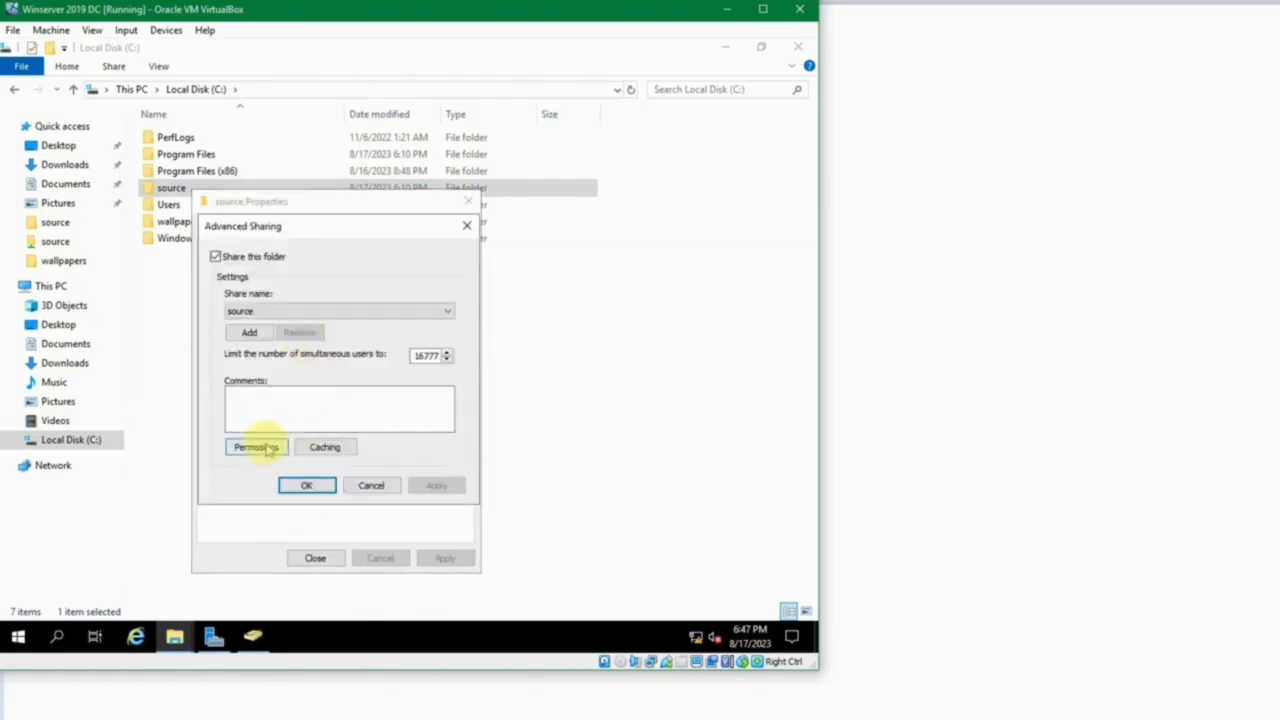
left_click(255, 447)
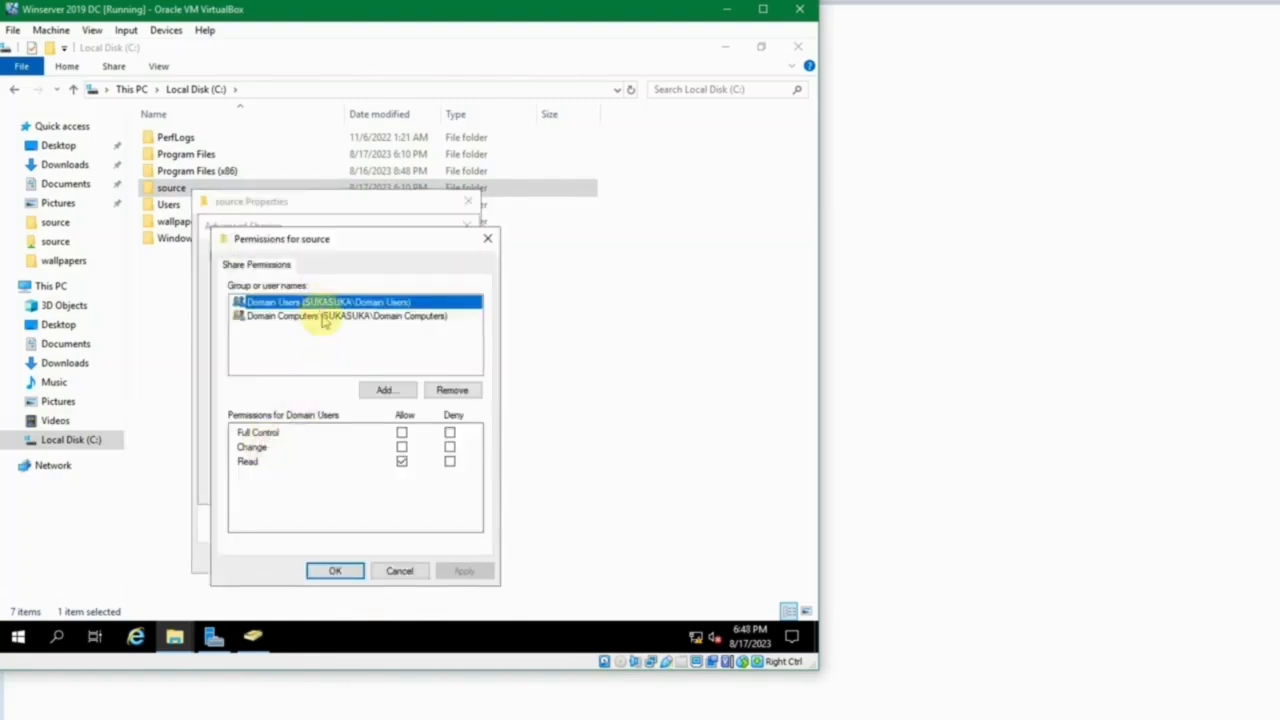
left_click(322, 316)
left_click(318, 302)
left_click(322, 316)
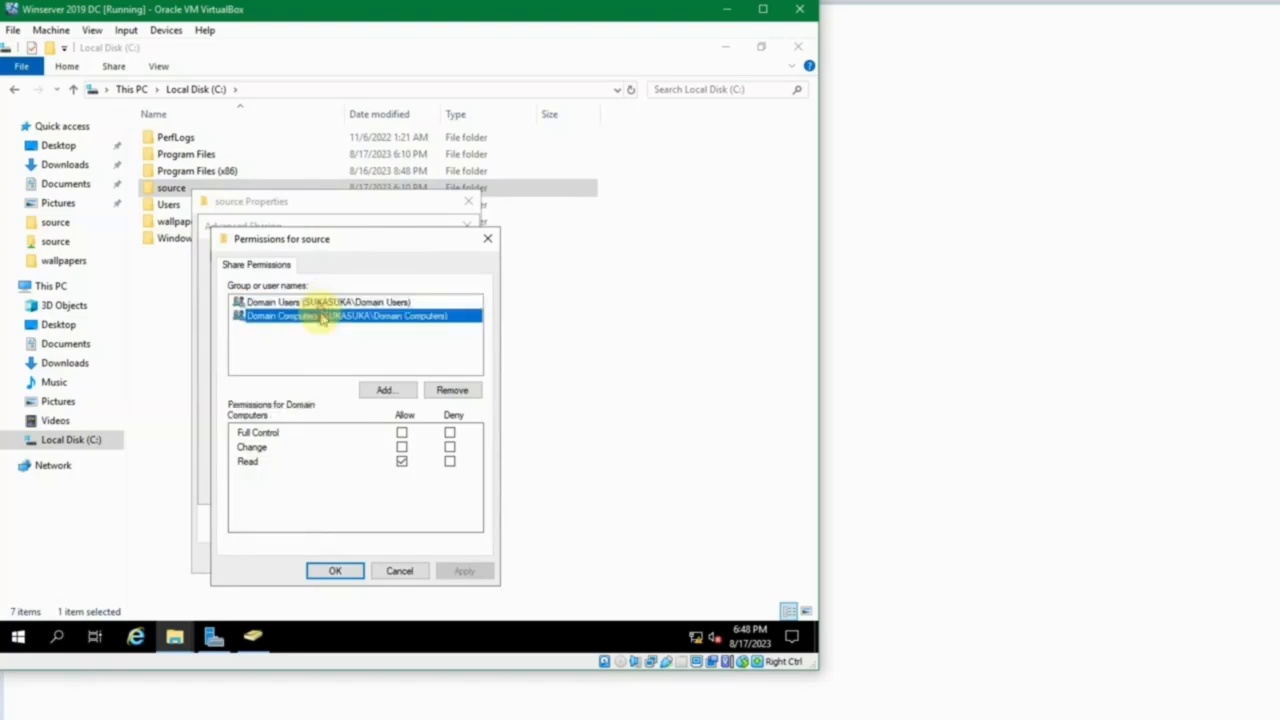
left_click(249, 460)
left_click(312, 302)
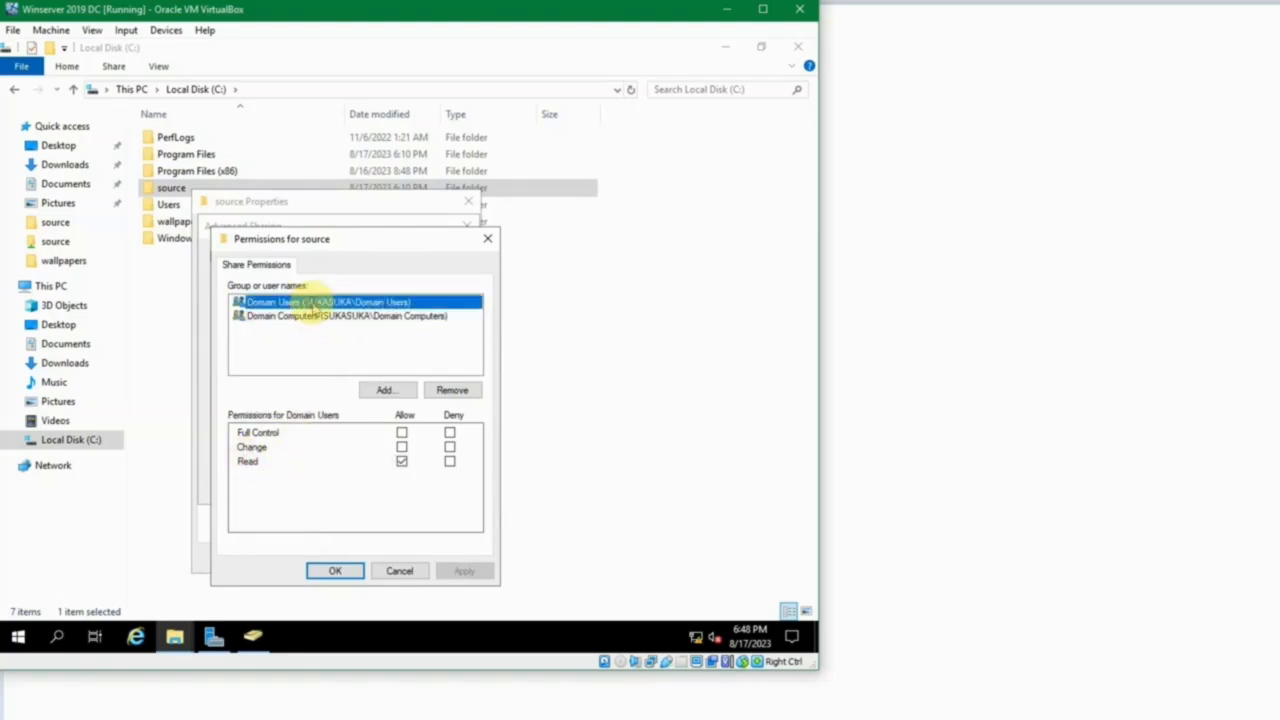
left_click(312, 316)
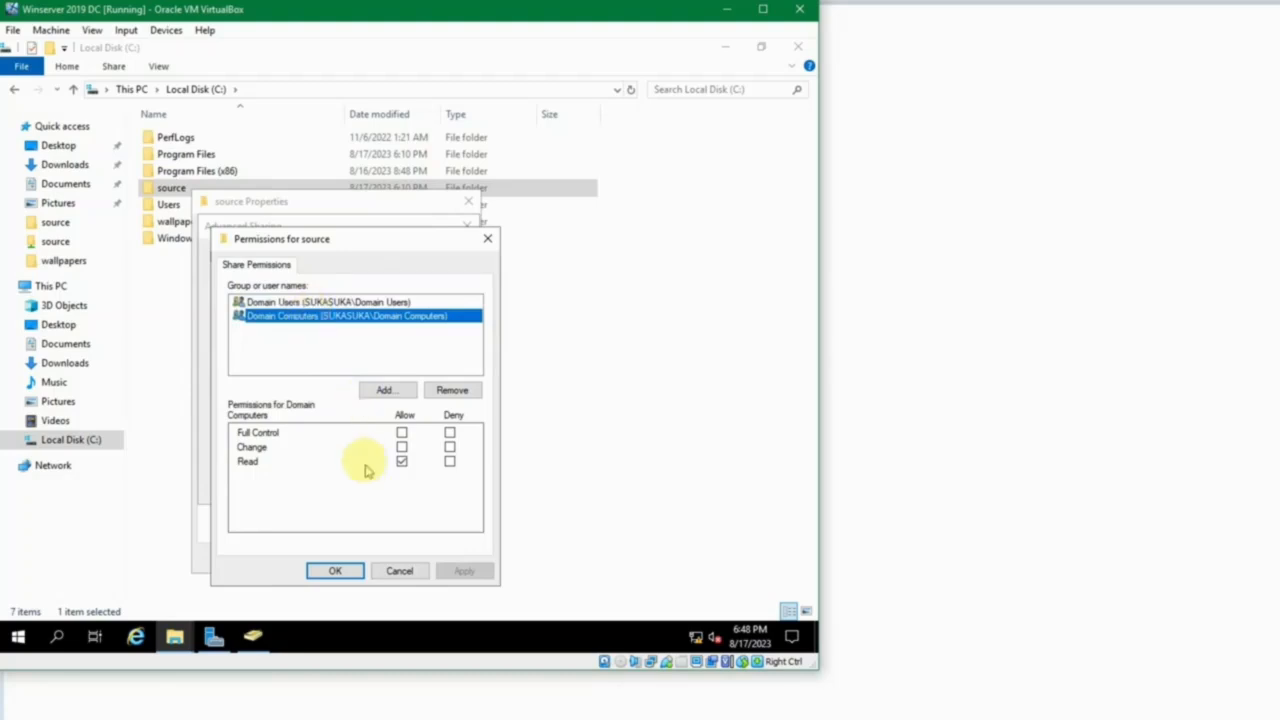
left_click(330, 568)
left_click(312, 490)
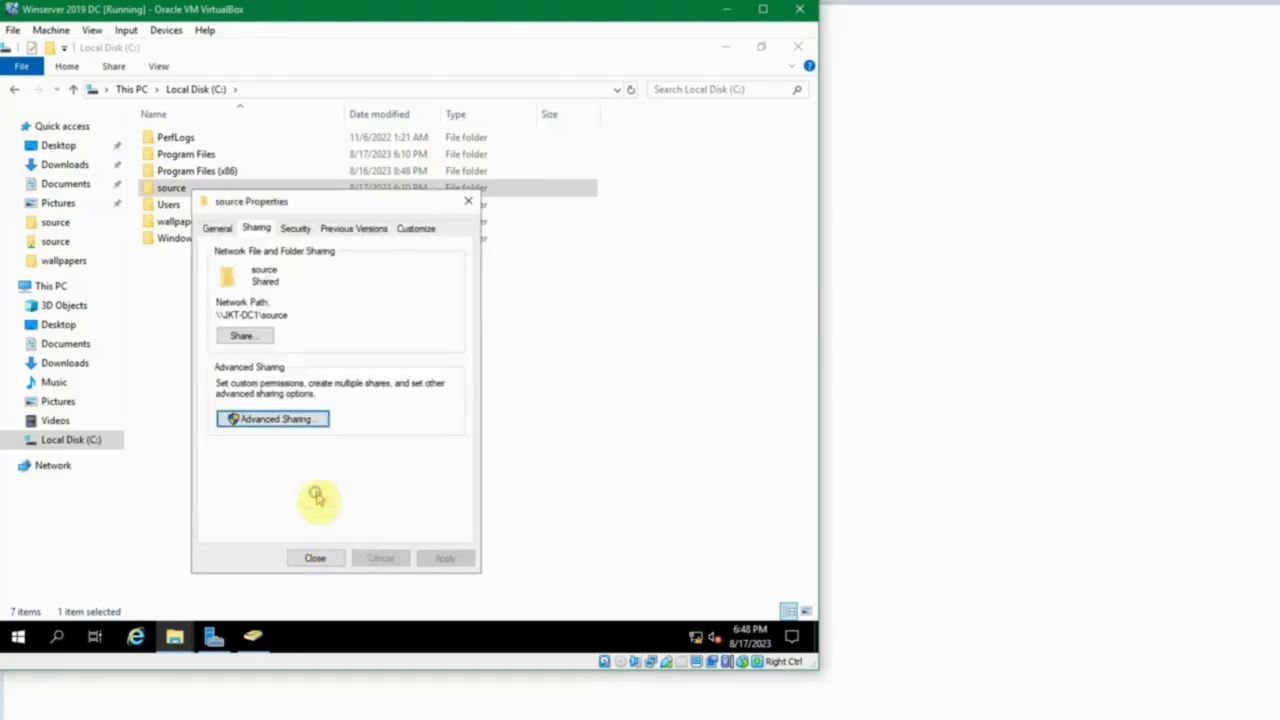
left_click(320, 557)
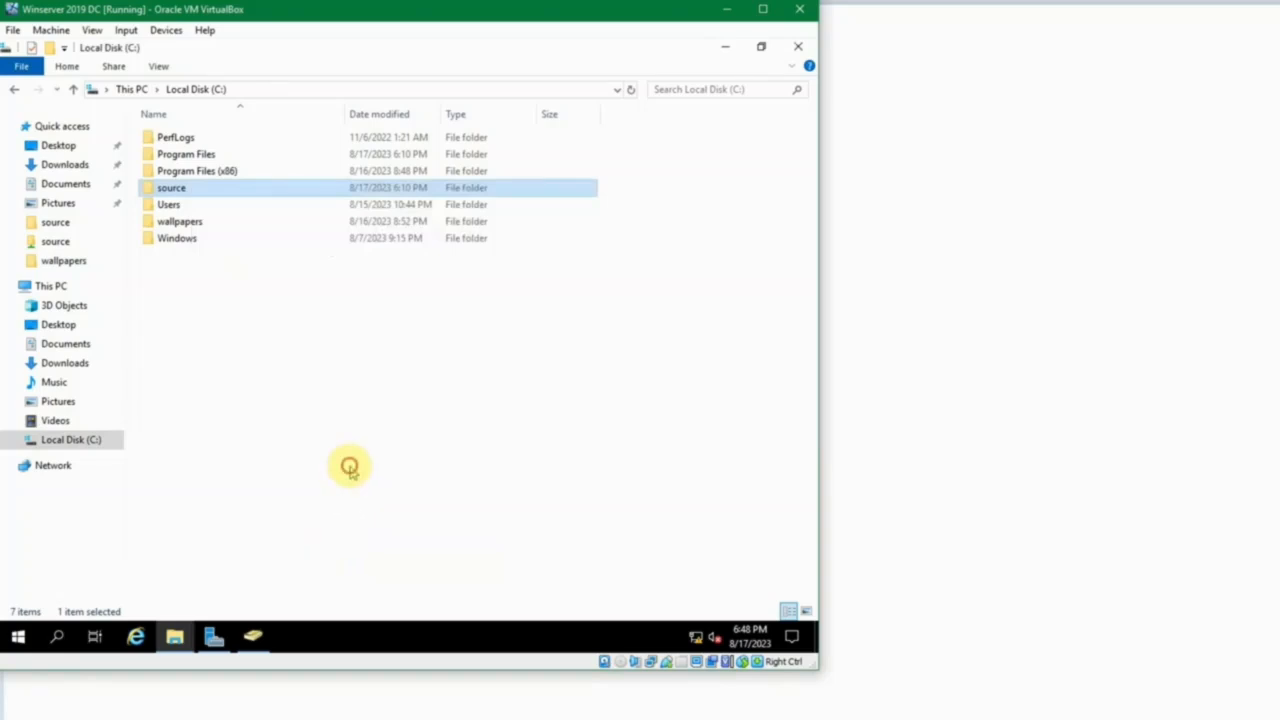
left_click(349, 466)
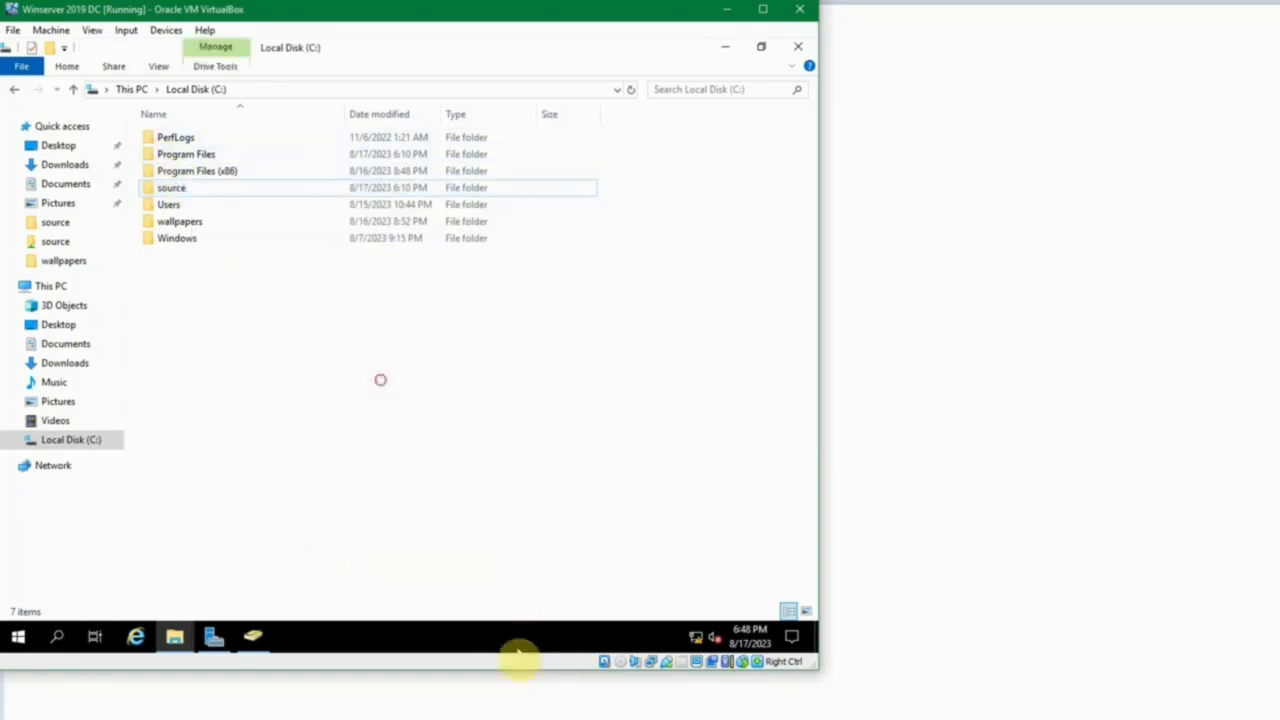
Switch to the Winserver 2019 SVR virtual machine and unlock it with the account password.
mouse_move(576, 715)
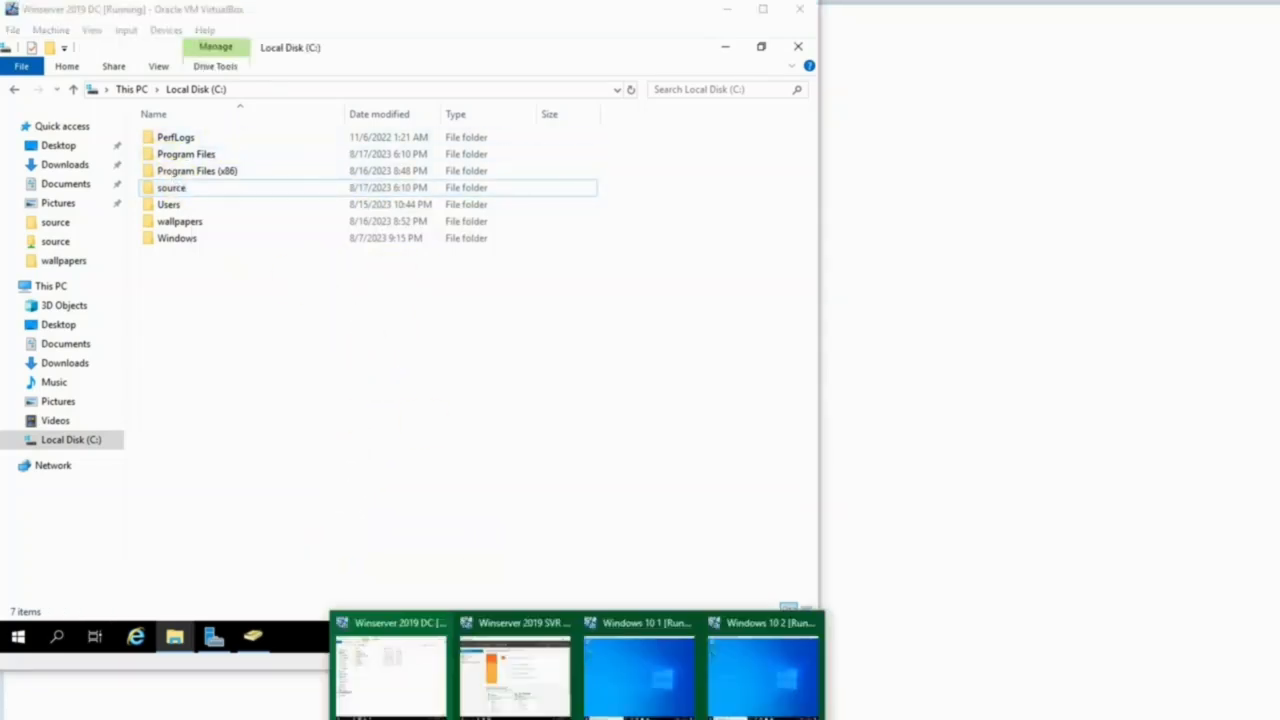
left_click(506, 681)
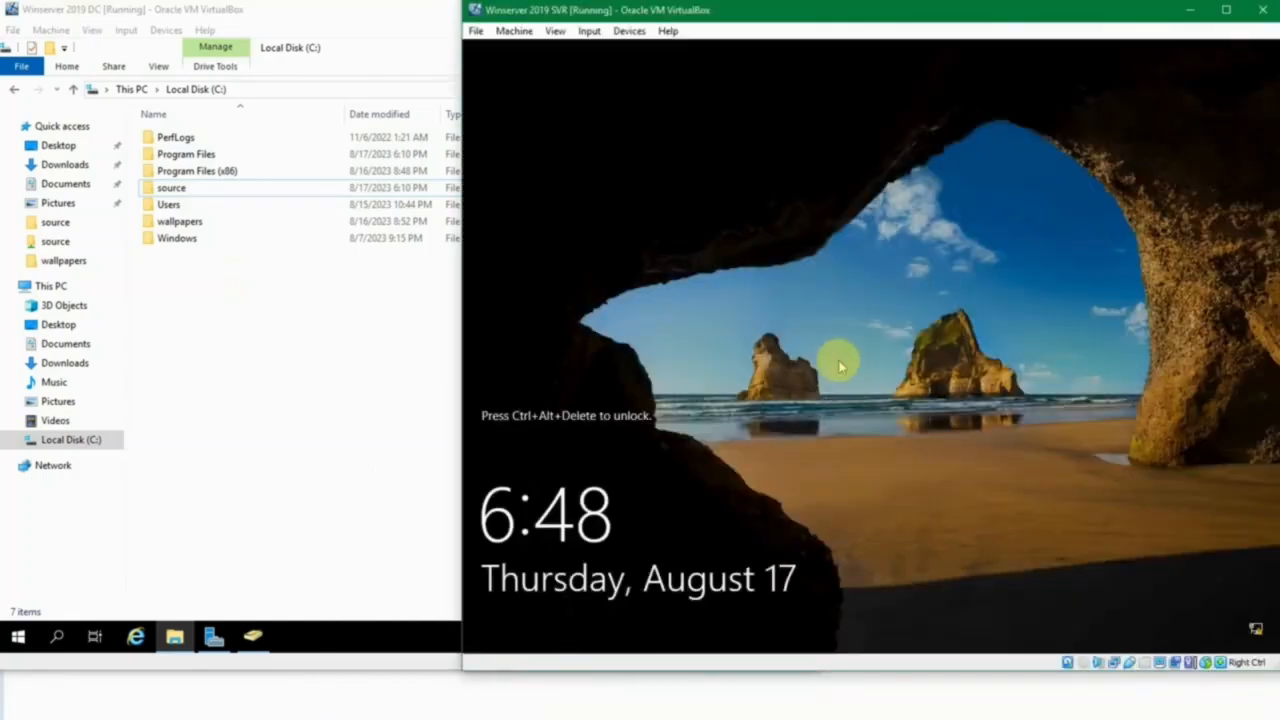
key("ctrl+alt+Delete")
type("•")
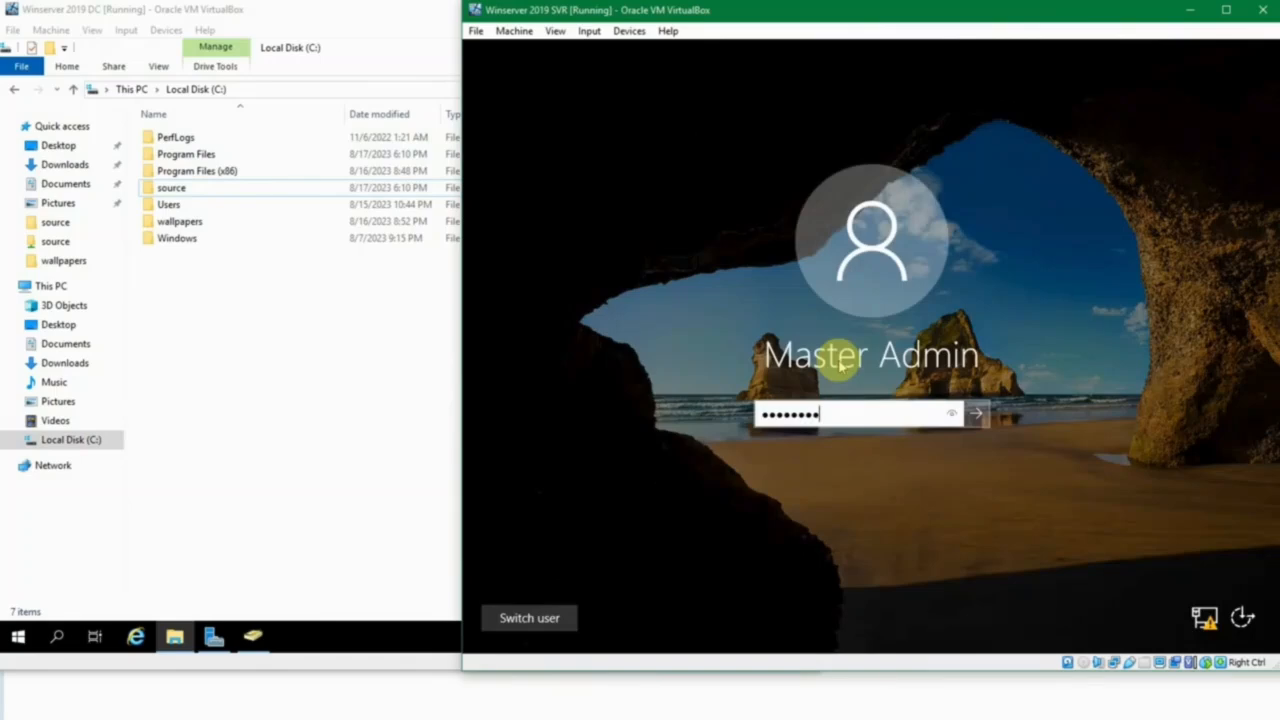
key("Return")
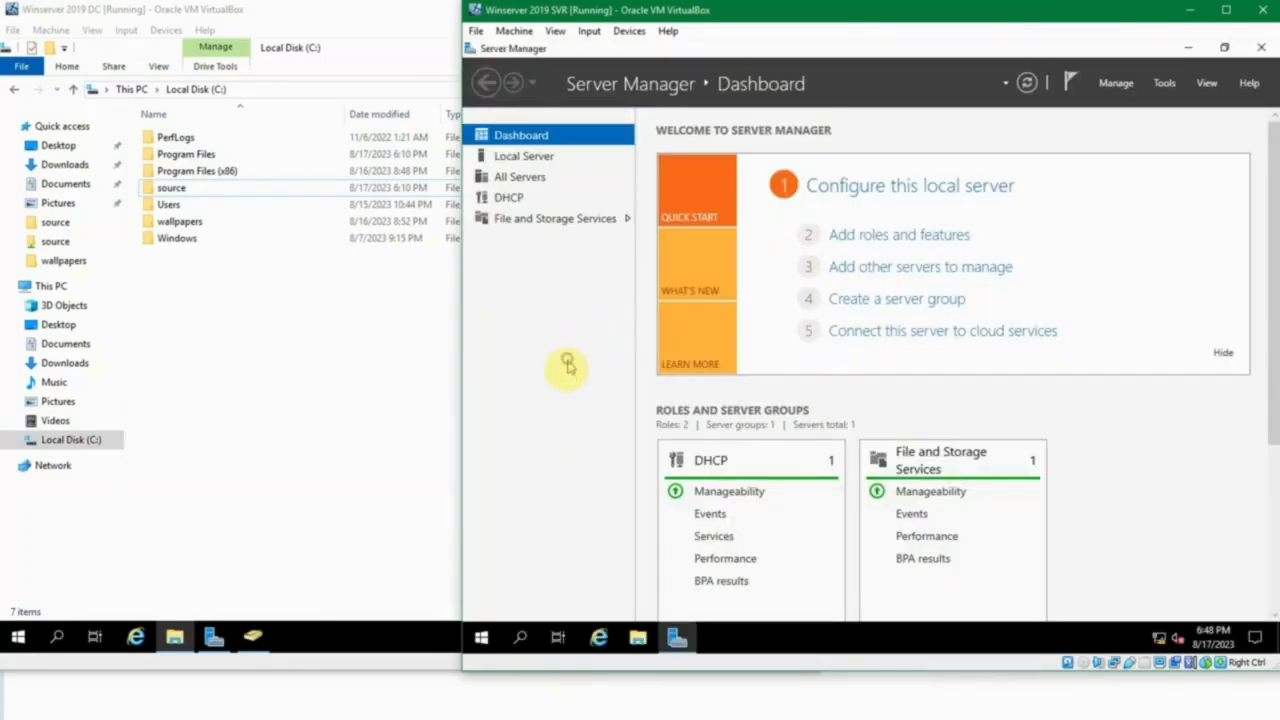
Open the network share \\jkt-dc1\source from the Run dialog and check its installer files and network path.
key("super+r")
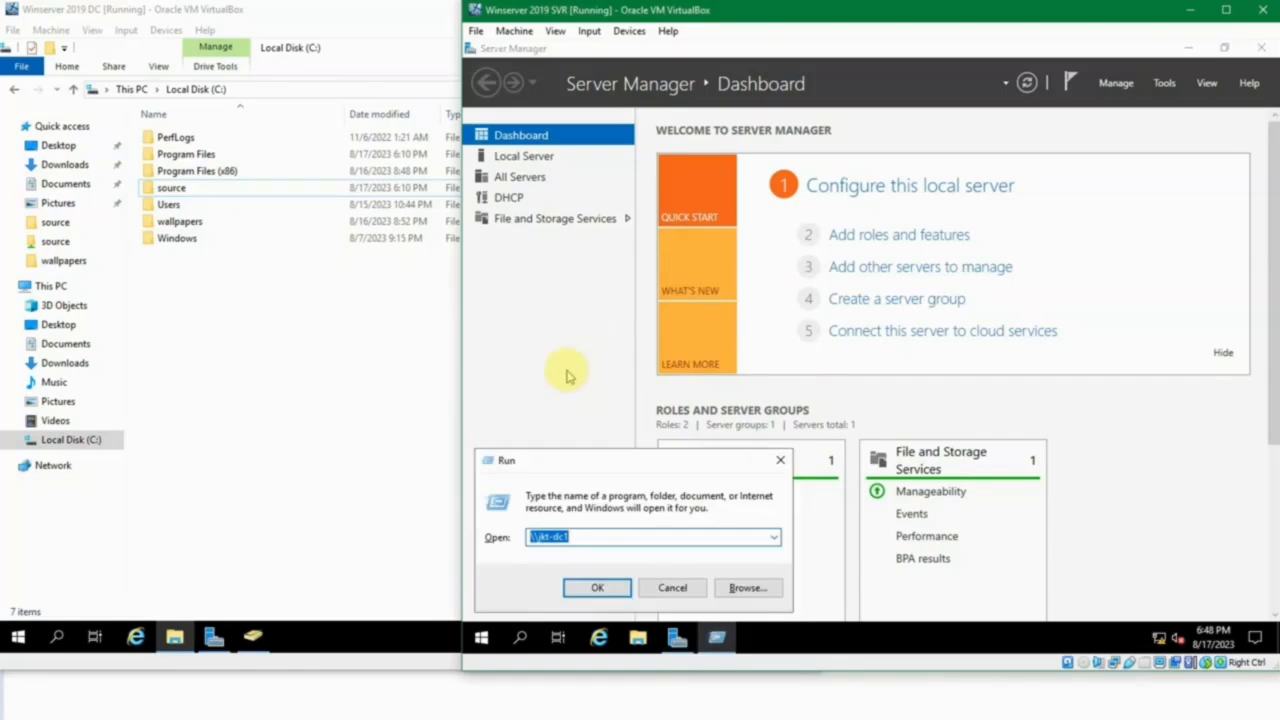
type("\\\\jkt-d")
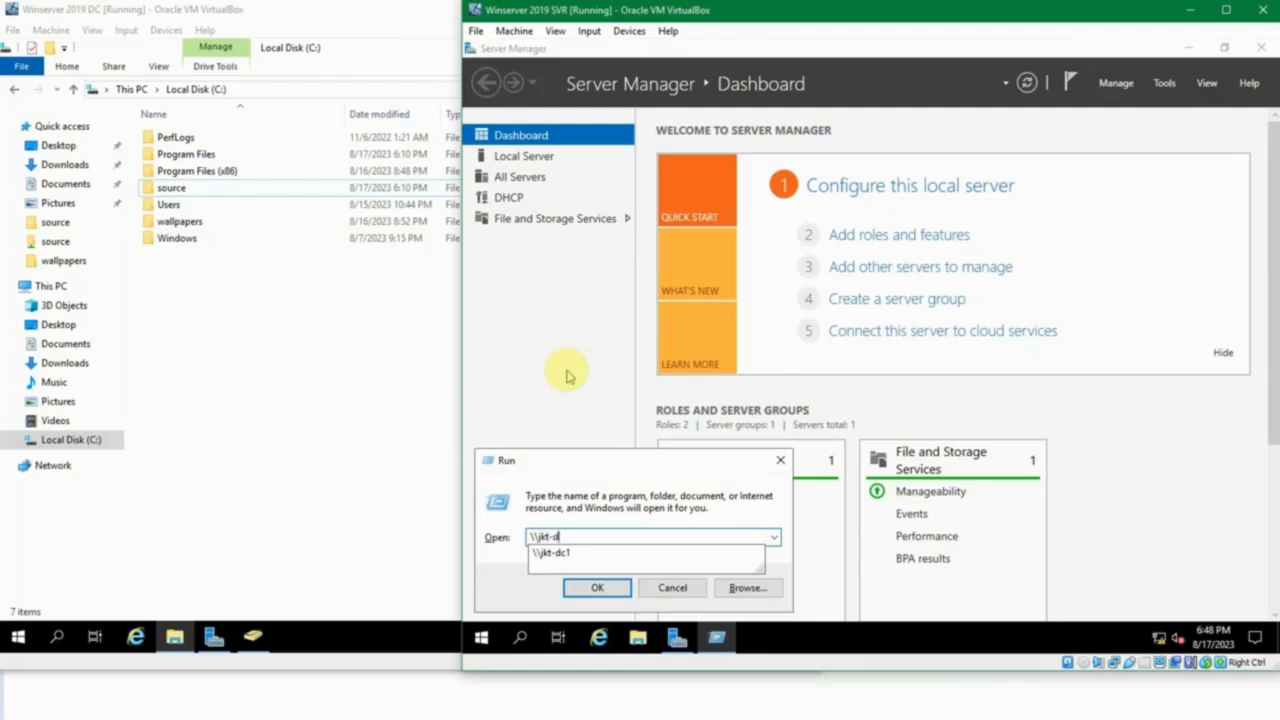
type("c1")
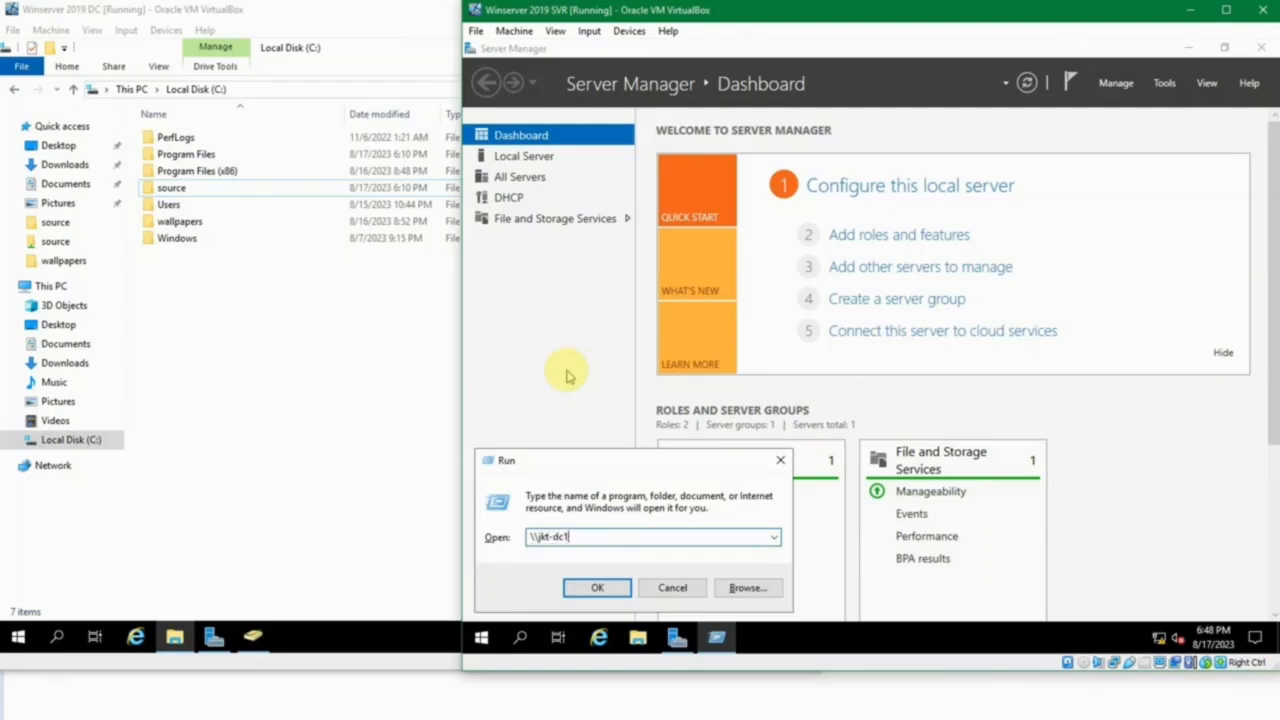
type("\\so")
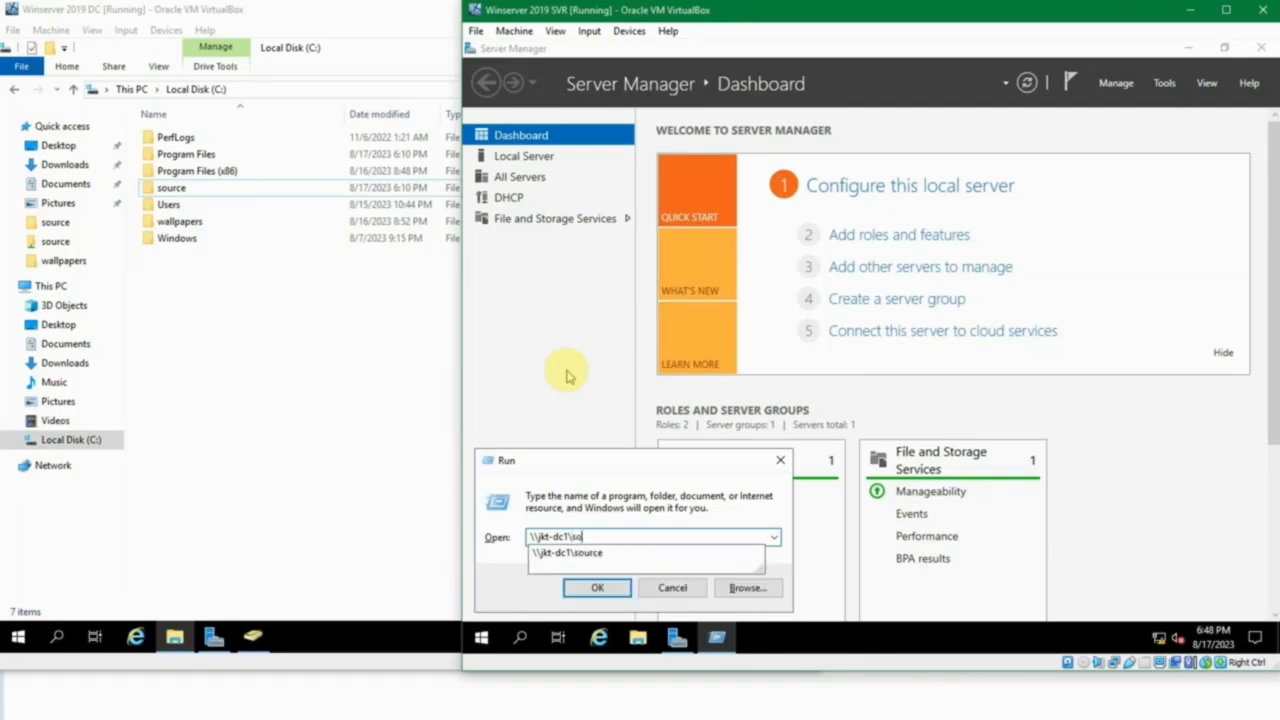
type("urce")
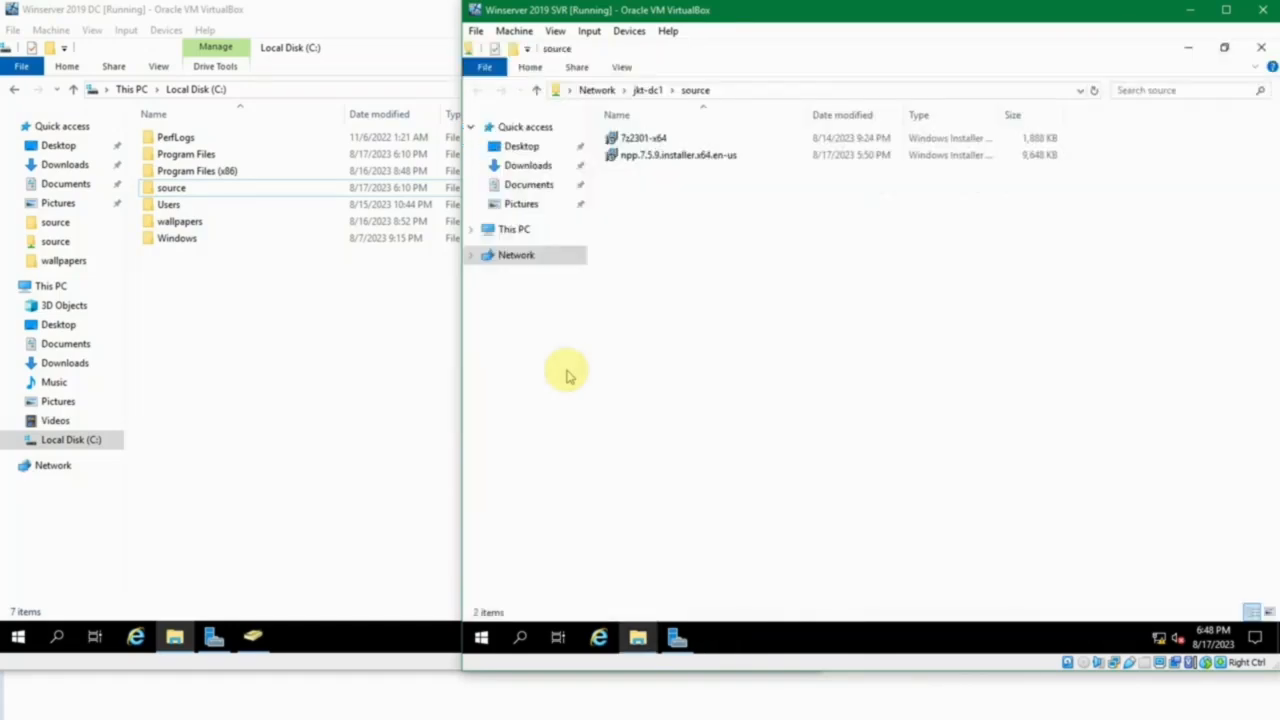
left_click(643, 138)
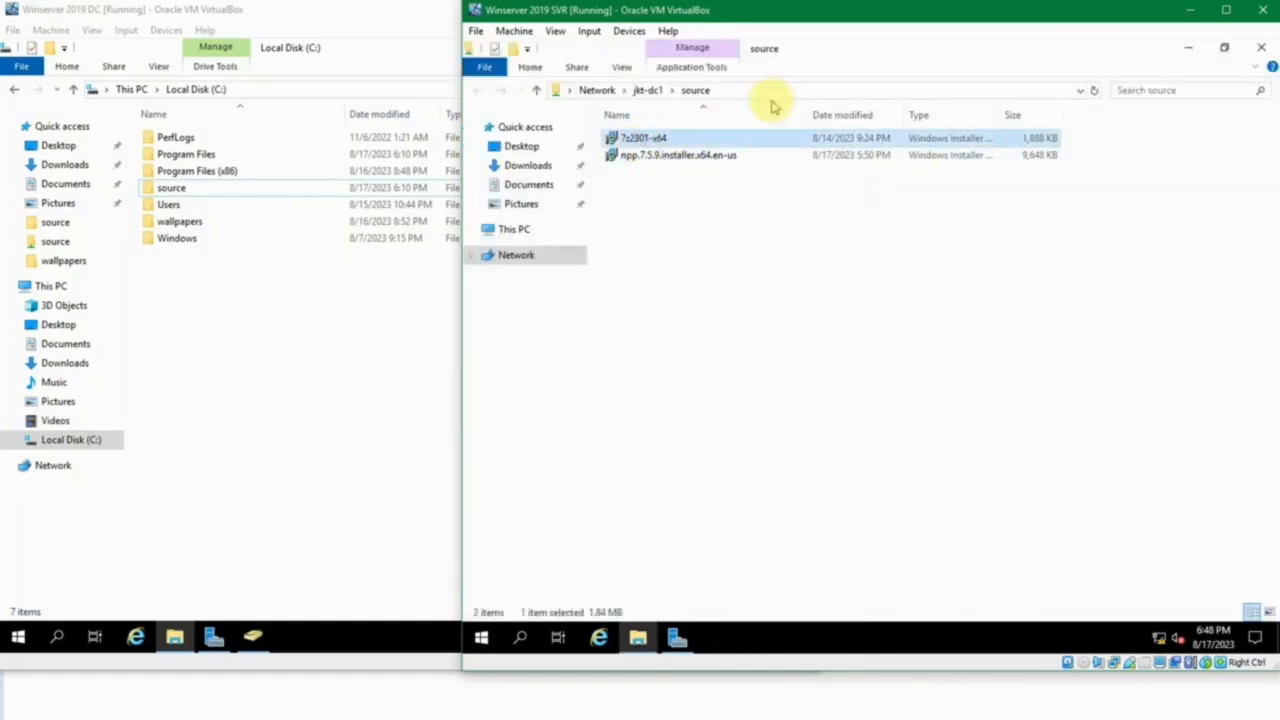
left_click(771, 90)
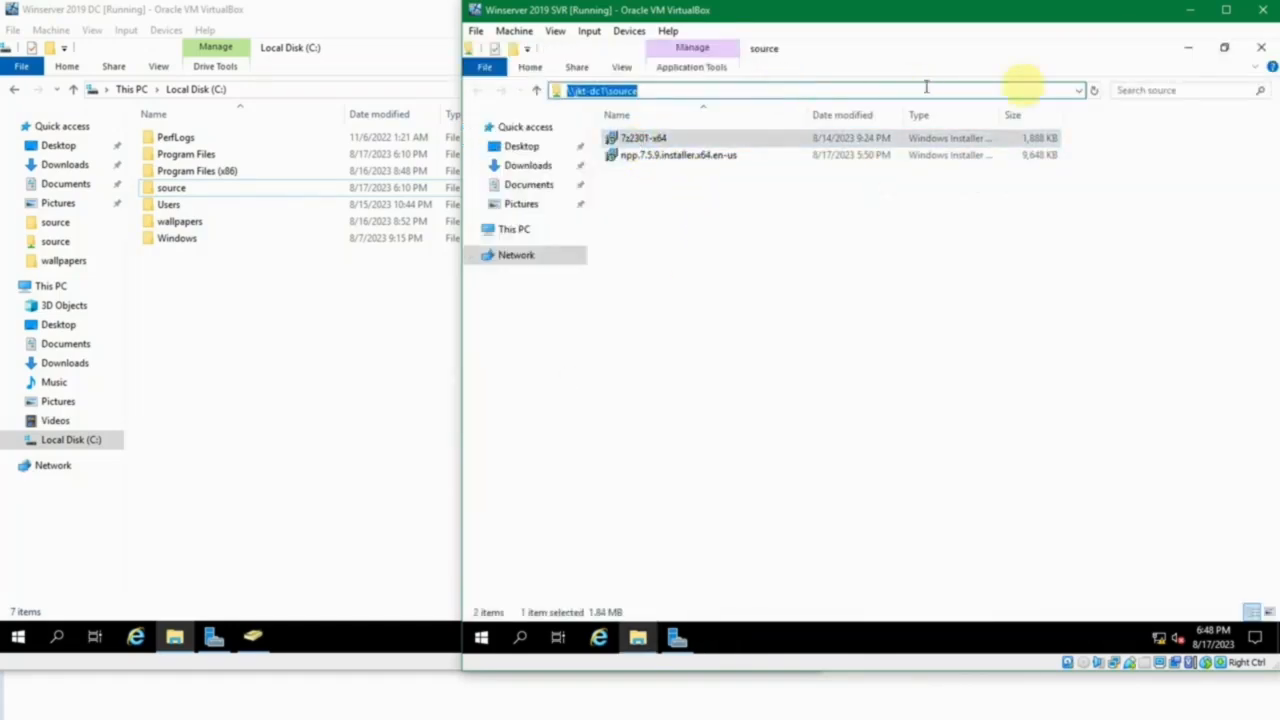
Close the shared folder window, return to the Winserver 2019 DC virtual machine and close its Local Disk (C:) window.
left_click(1258, 50)
left_click(176, 413)
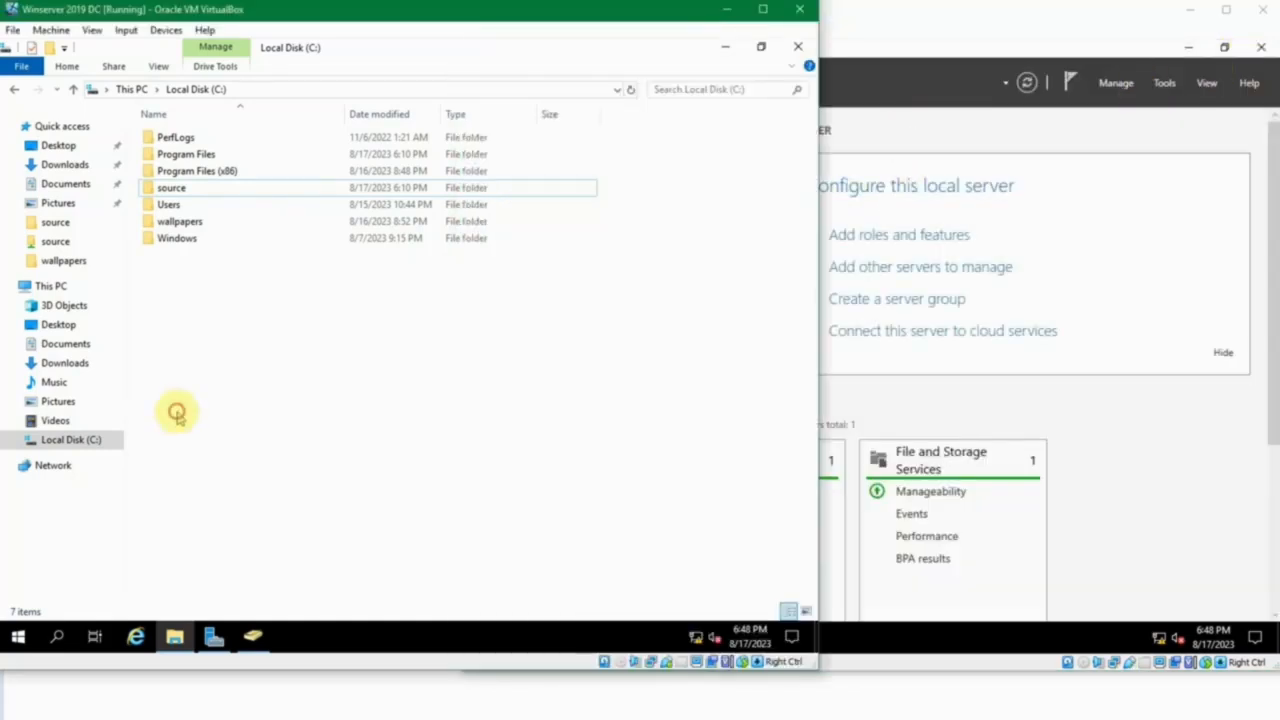
left_click(798, 46)
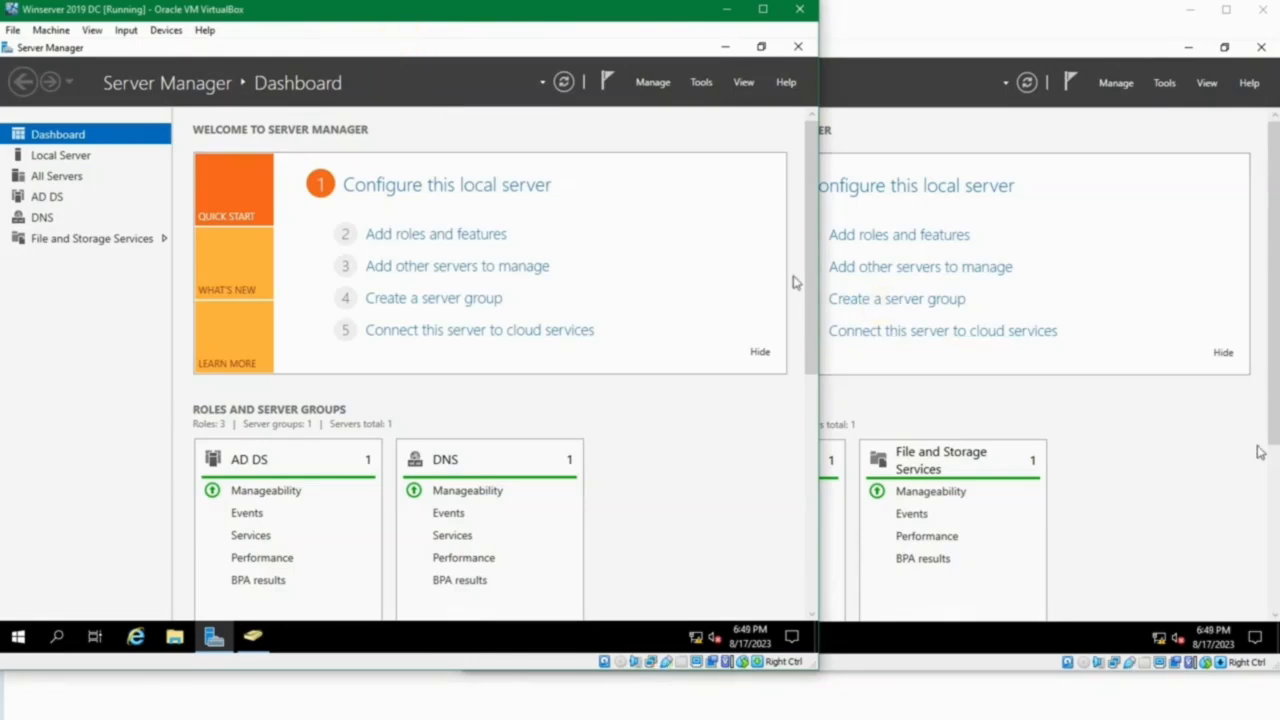
Examine the Users container and the Sales unit's Frontliner, Manager Sales and Transaction sub-units in Active Directory Users and Computers, and minimize the window.
left_click(252, 636)
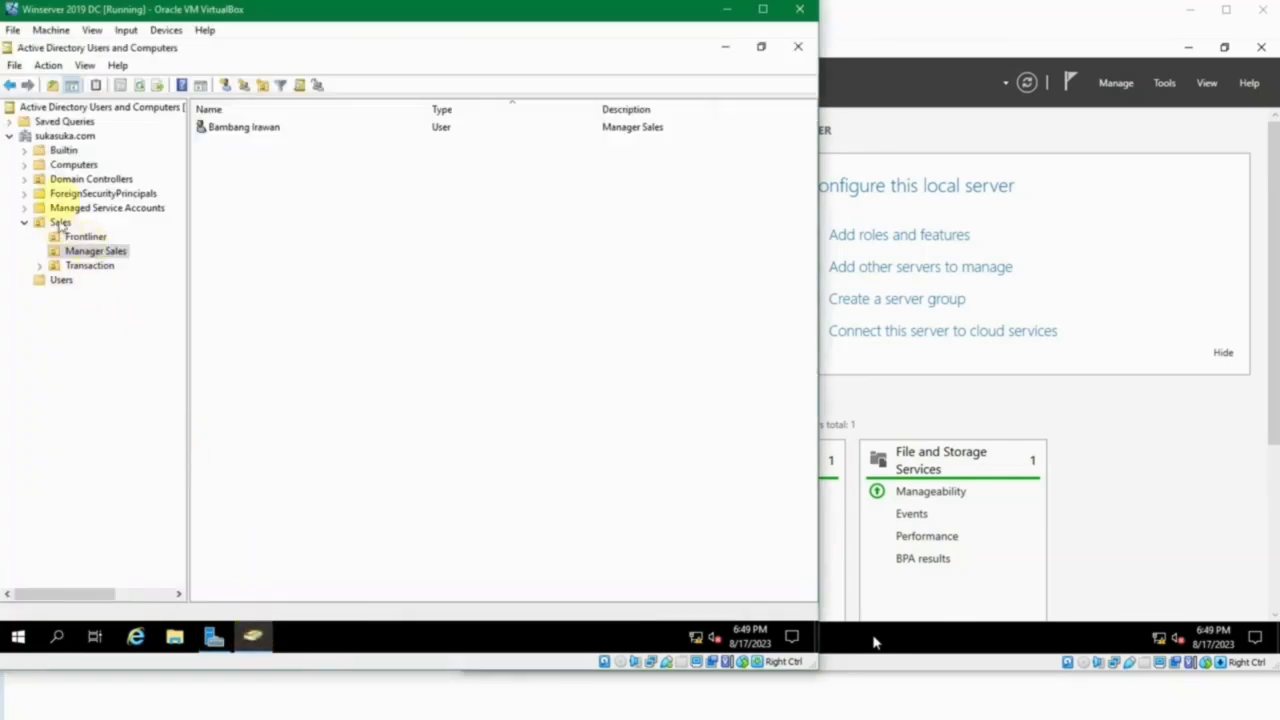
left_click(61, 280)
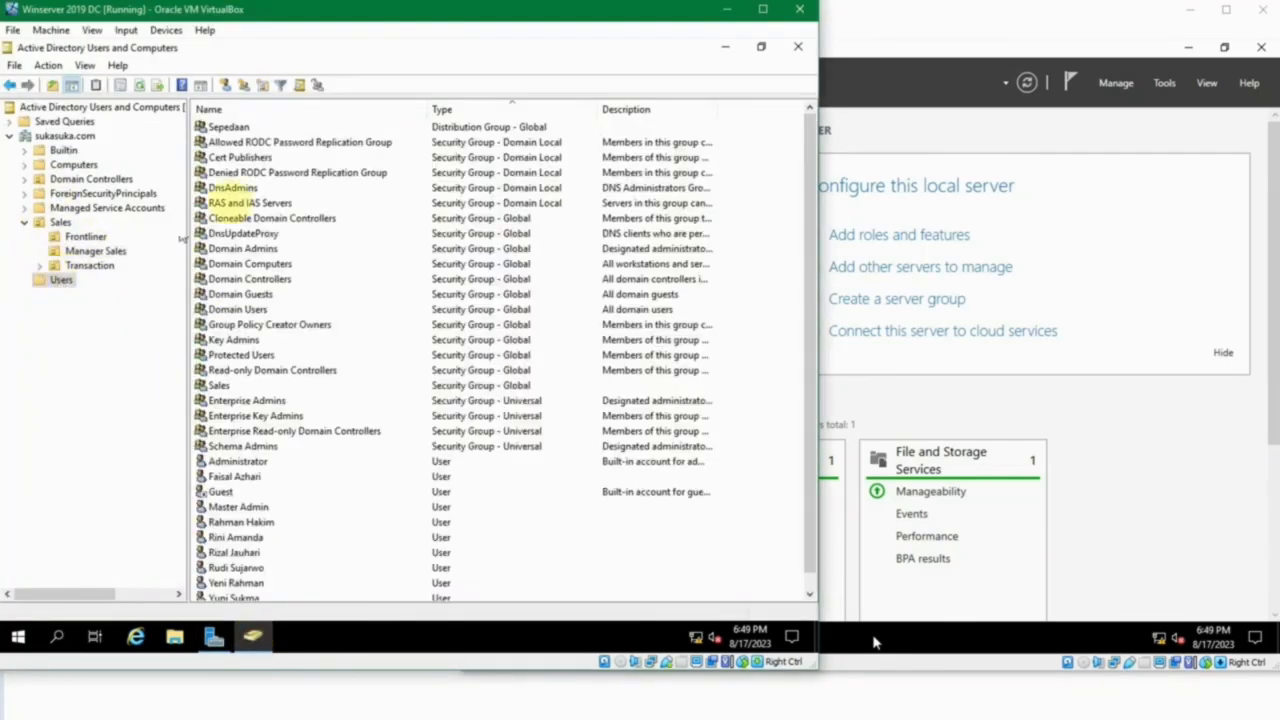
scroll(320, 280, "down", 1)
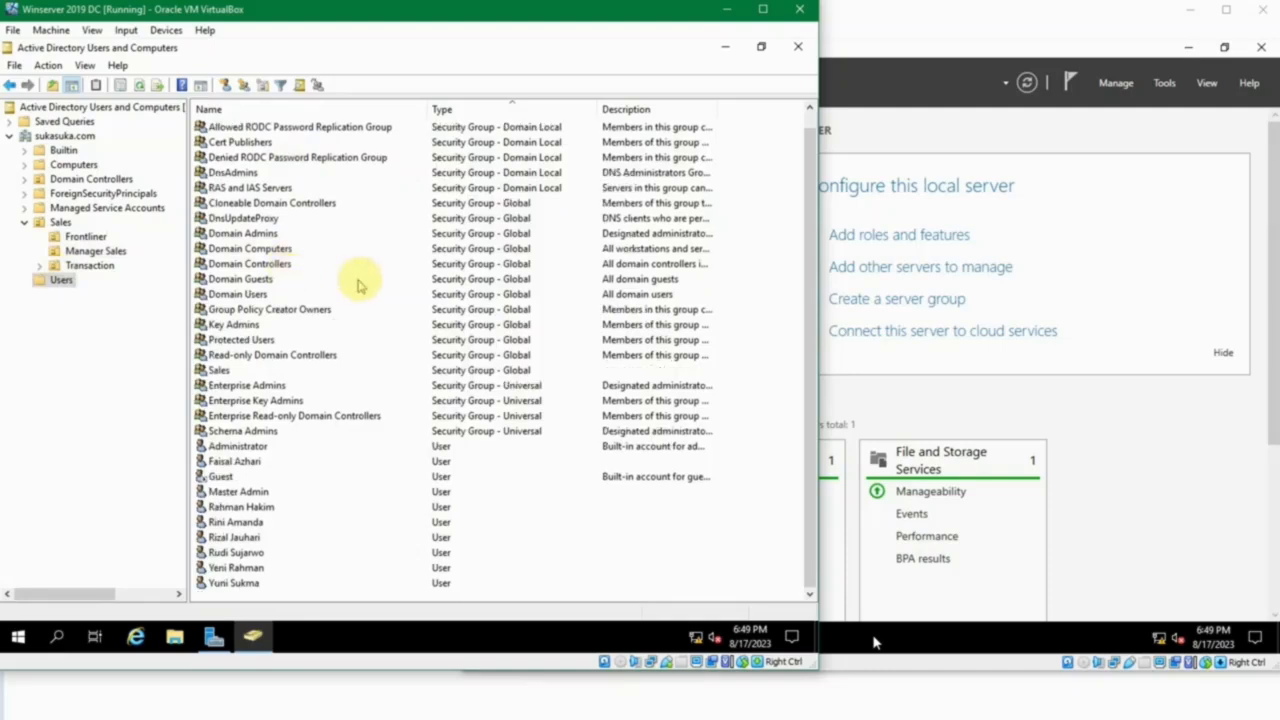
left_click(360, 283)
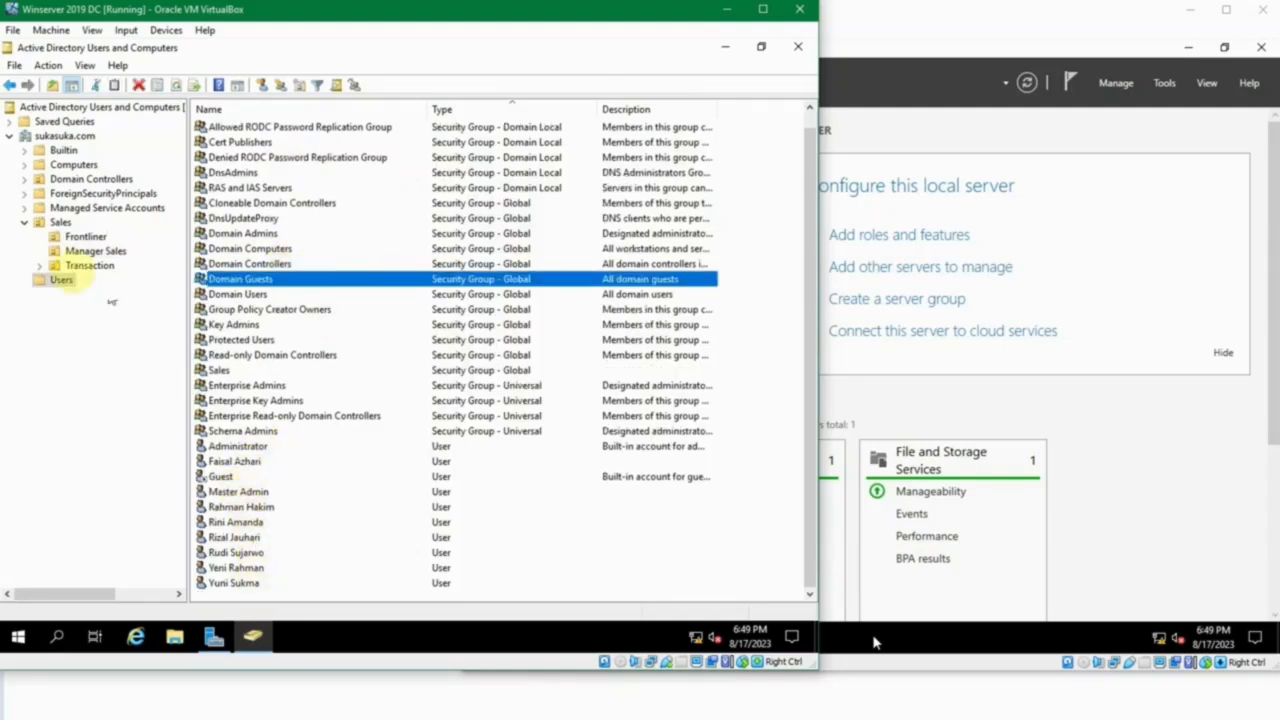
left_click(52, 224)
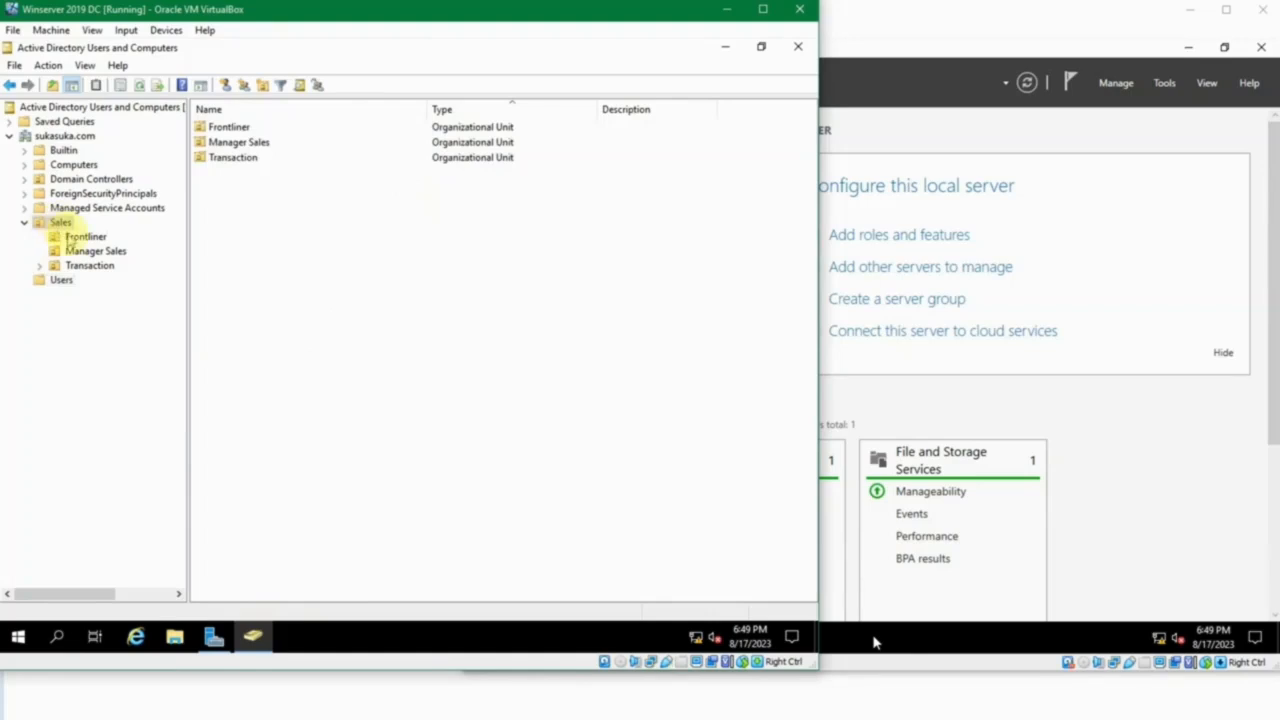
left_click(72, 238)
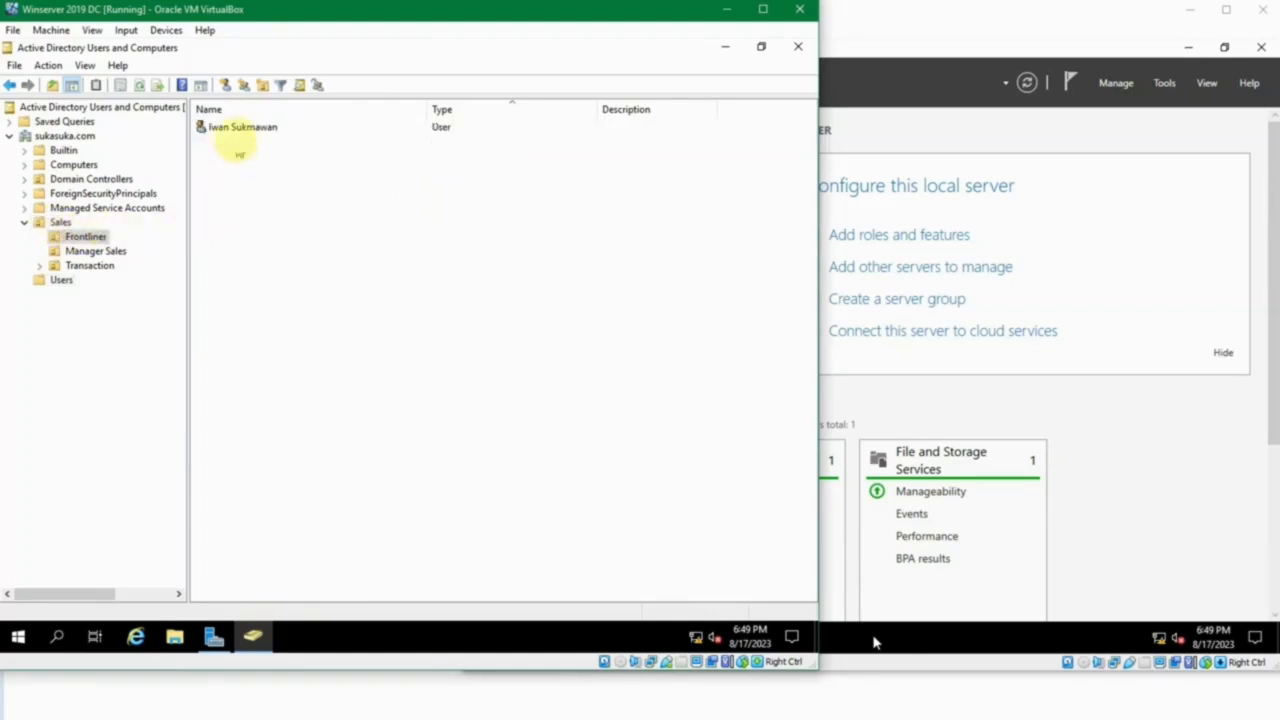
left_click(97, 253)
left_click(92, 266)
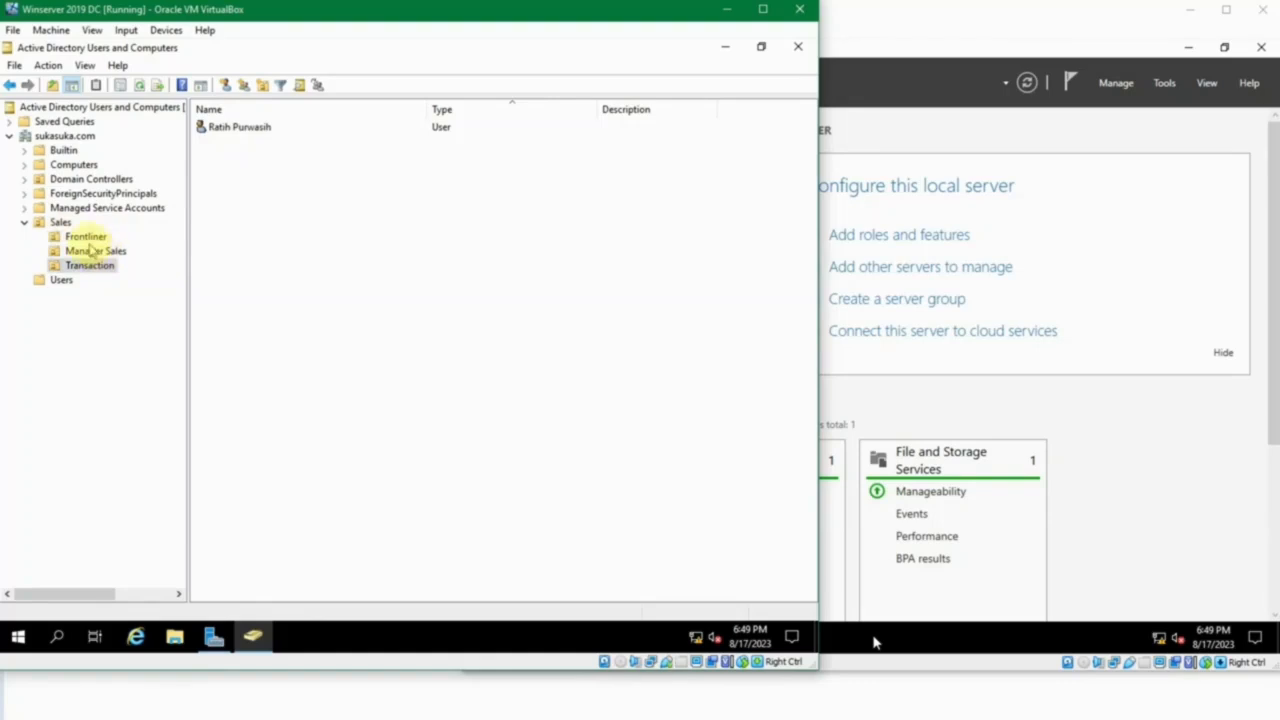
left_click(58, 226)
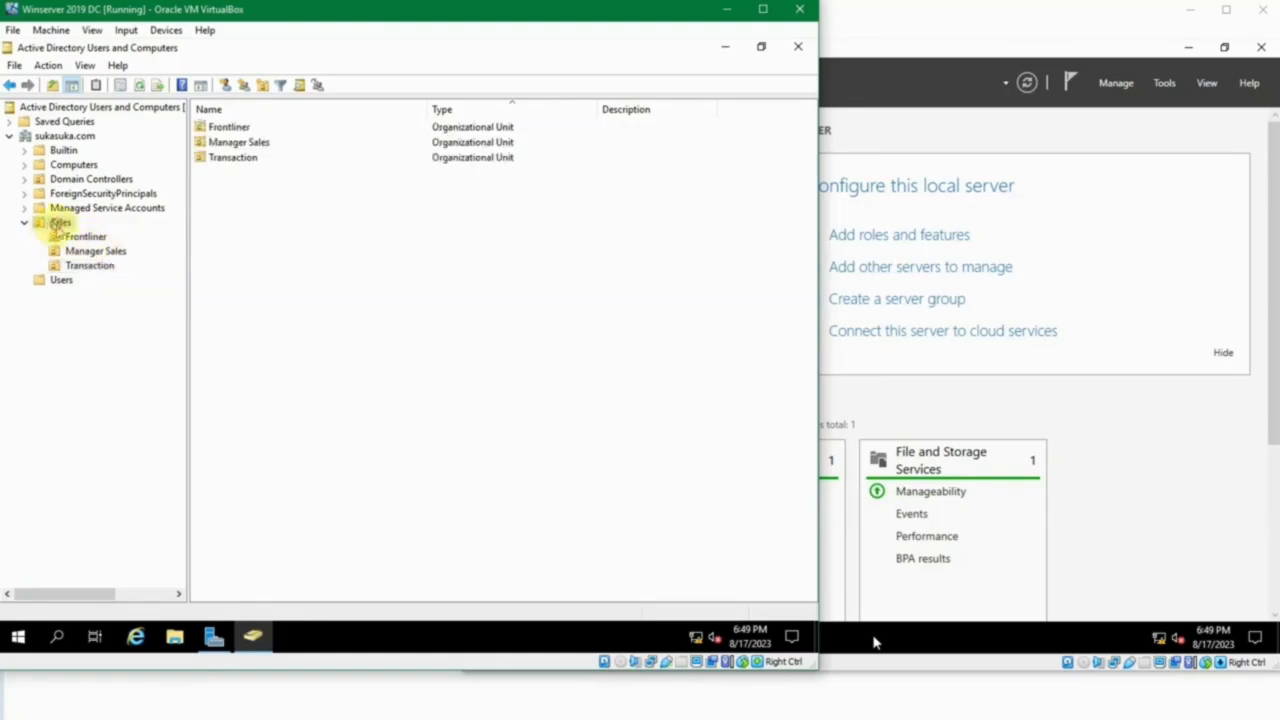
left_click(92, 254)
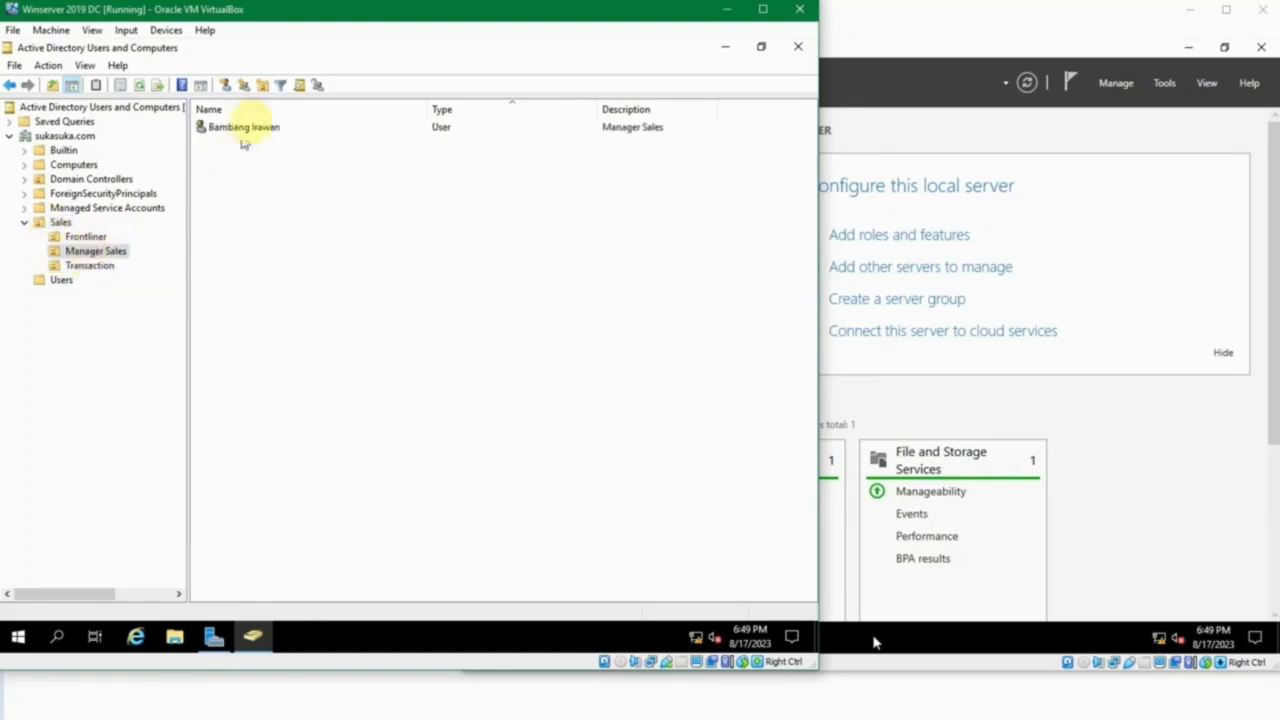
left_click(62, 223)
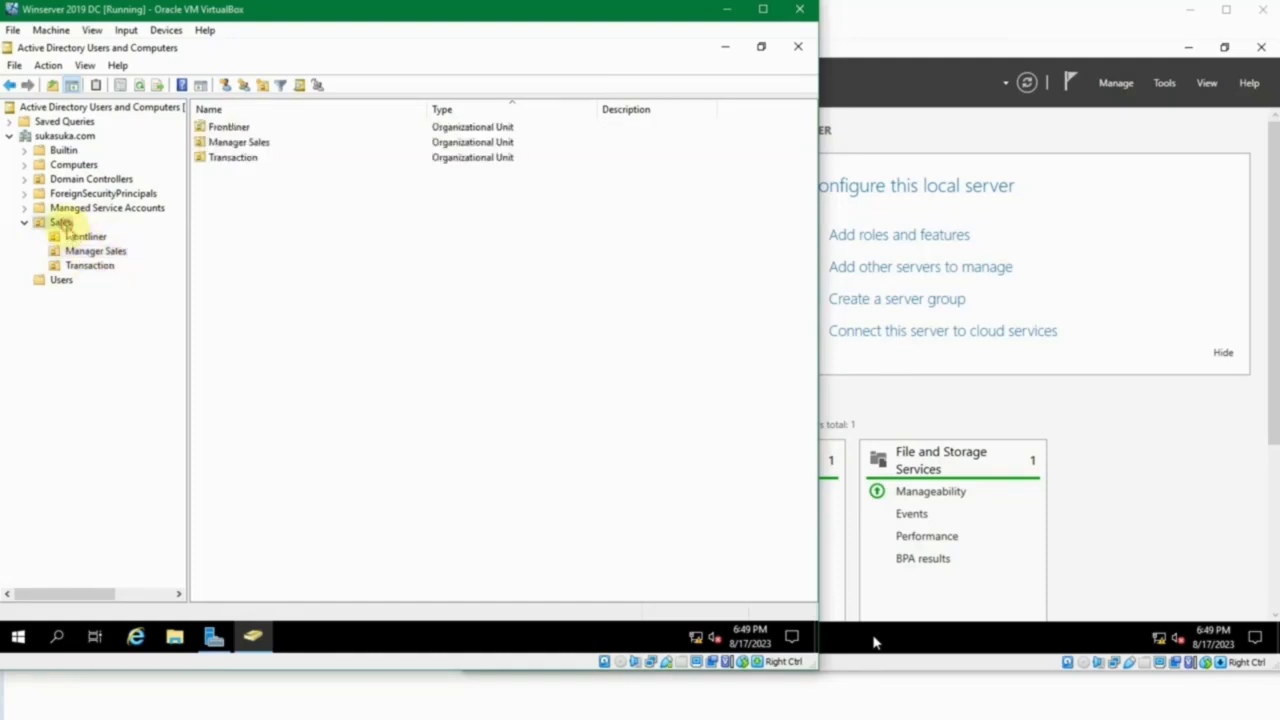
left_click(64, 279)
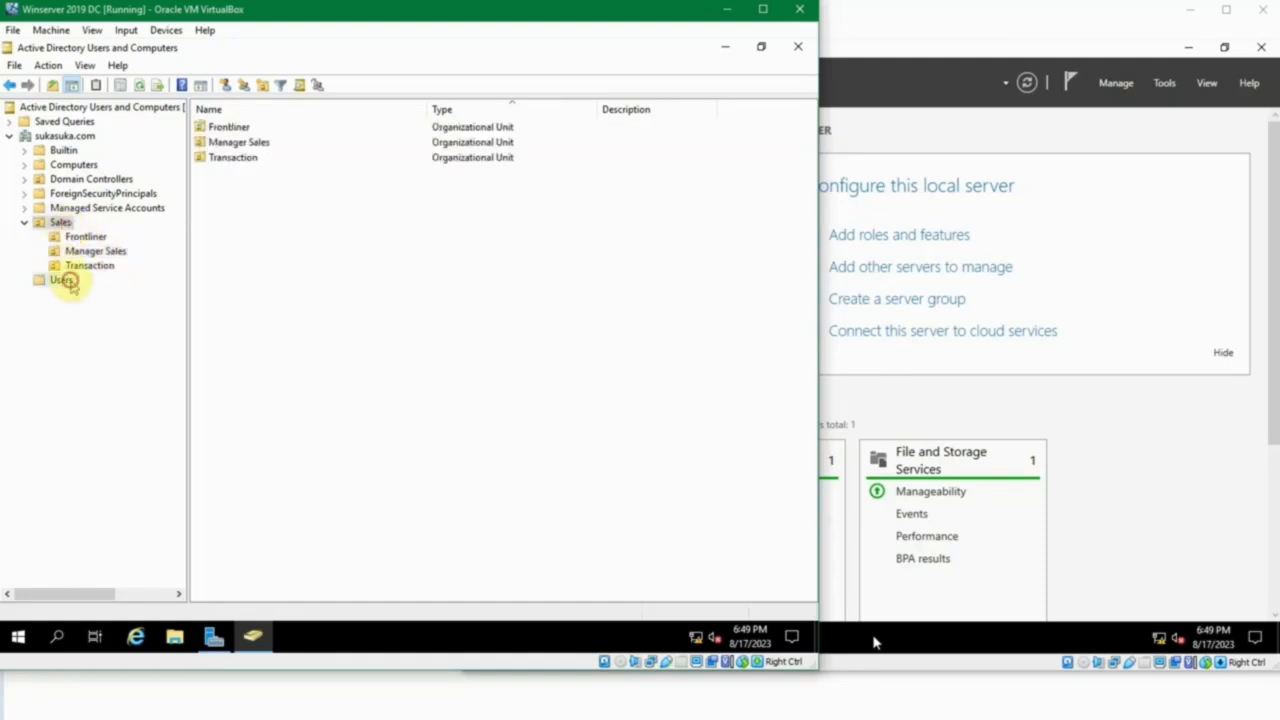
left_click(725, 47)
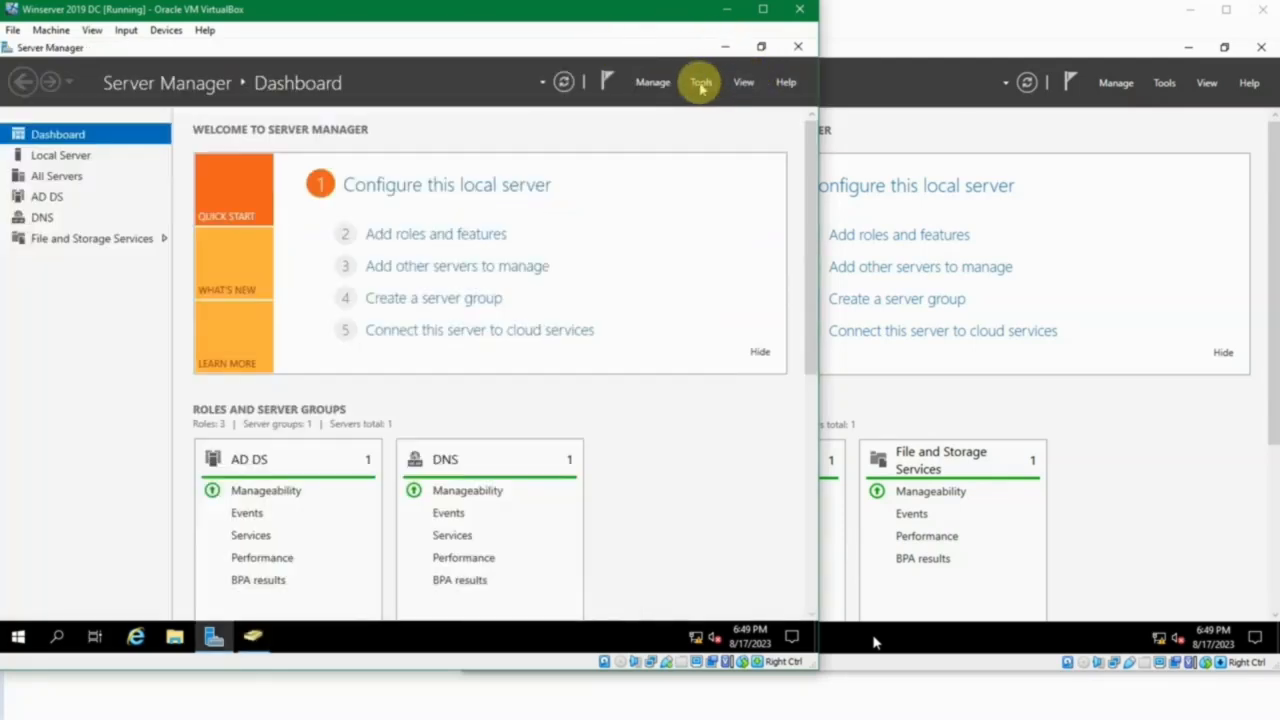
Open Group Policy Management and display the Group Policy Objects container of the sukasuka.com domain.
left_click(701, 84)
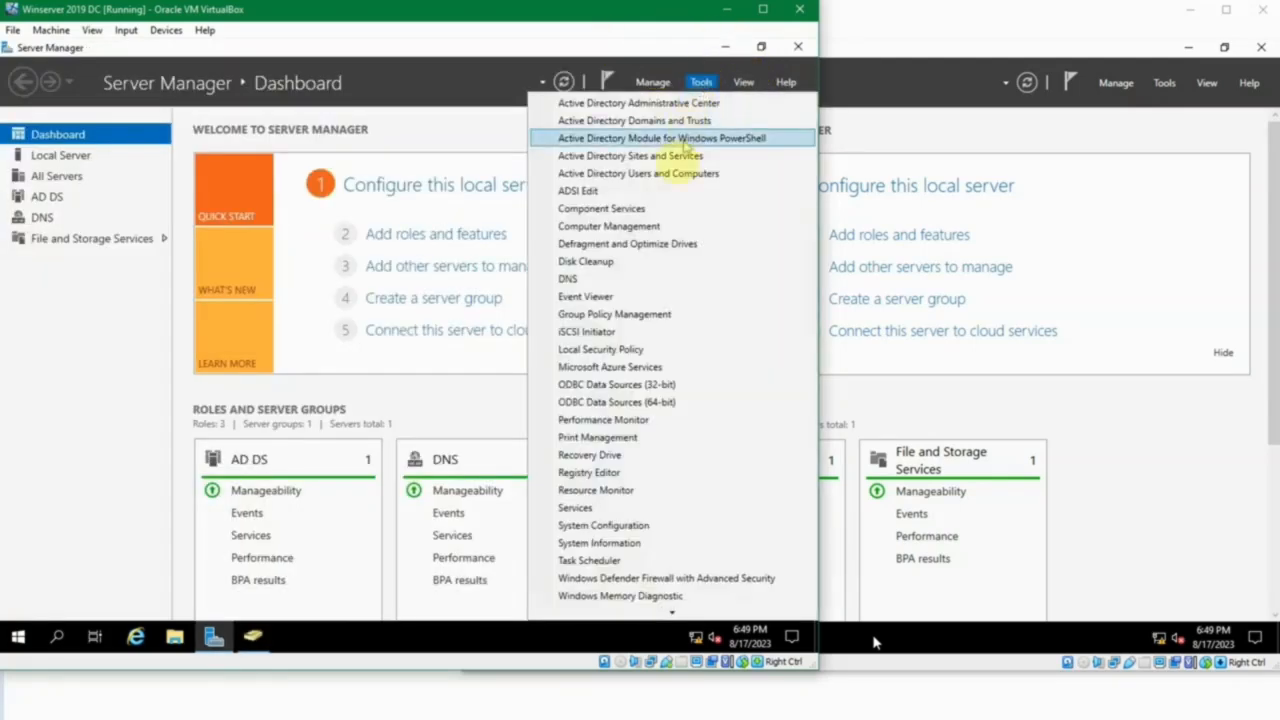
left_click(660, 314)
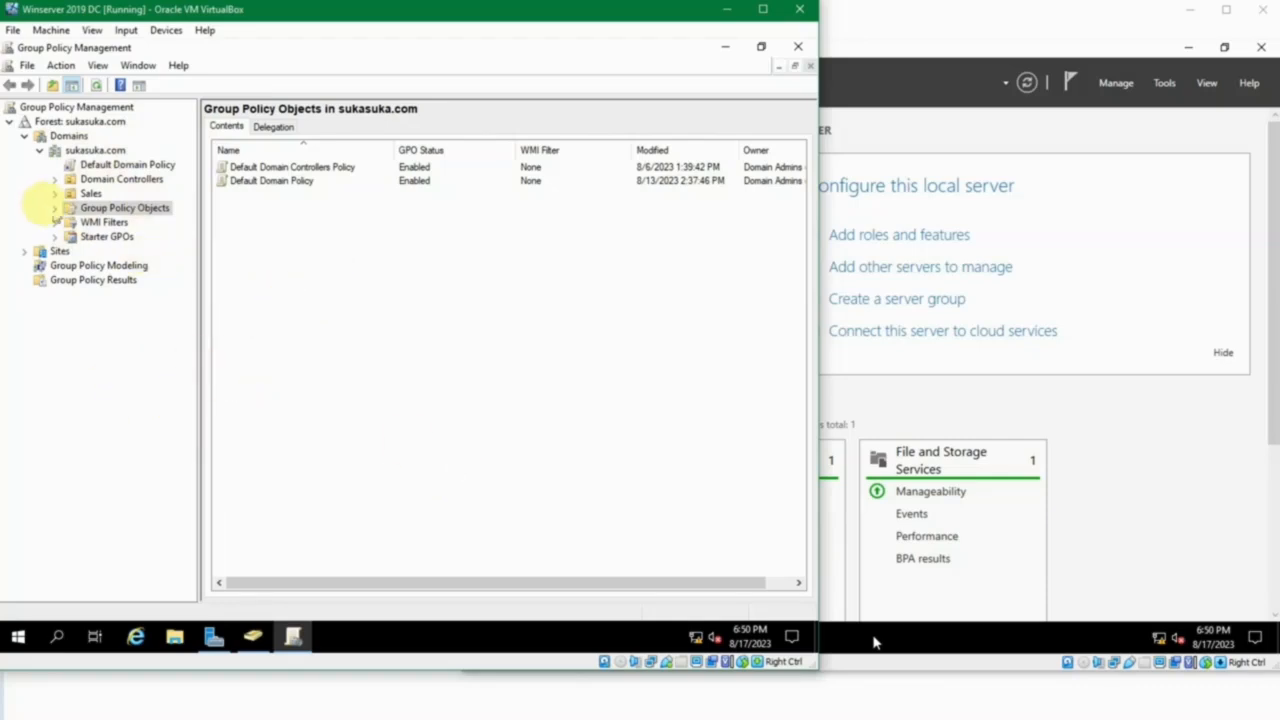
left_click(120, 210)
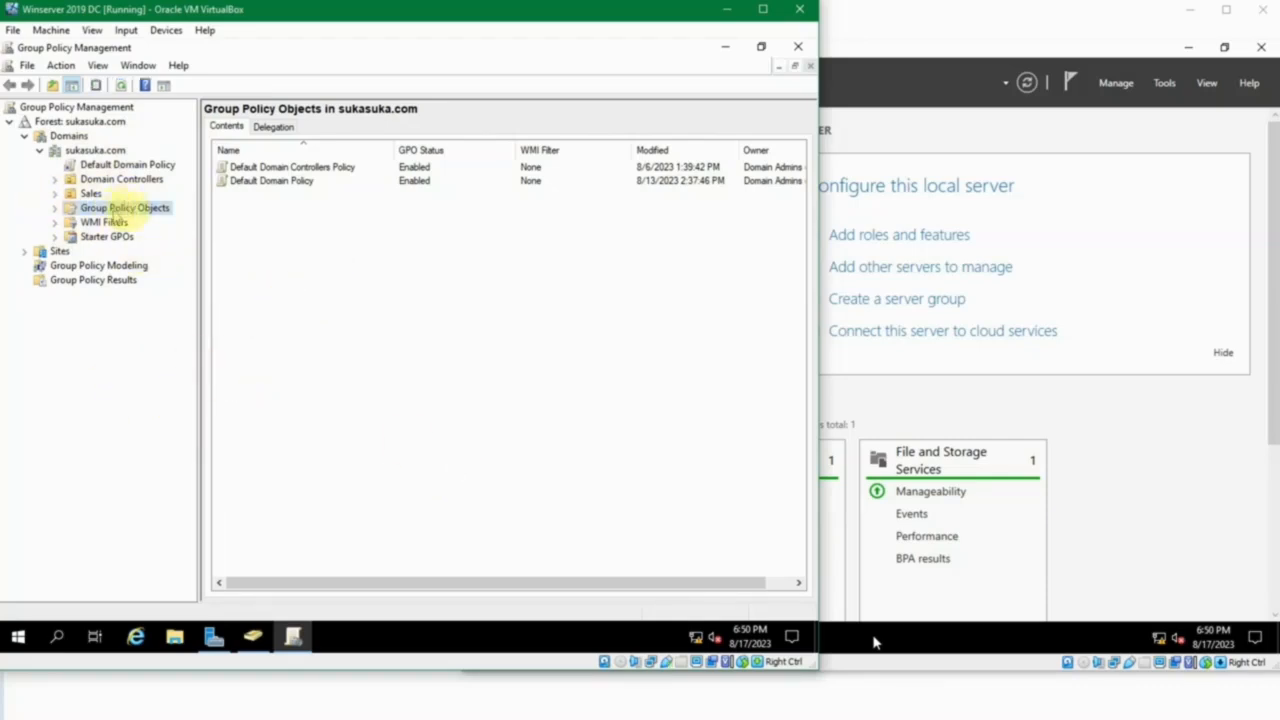
left_click(224, 213)
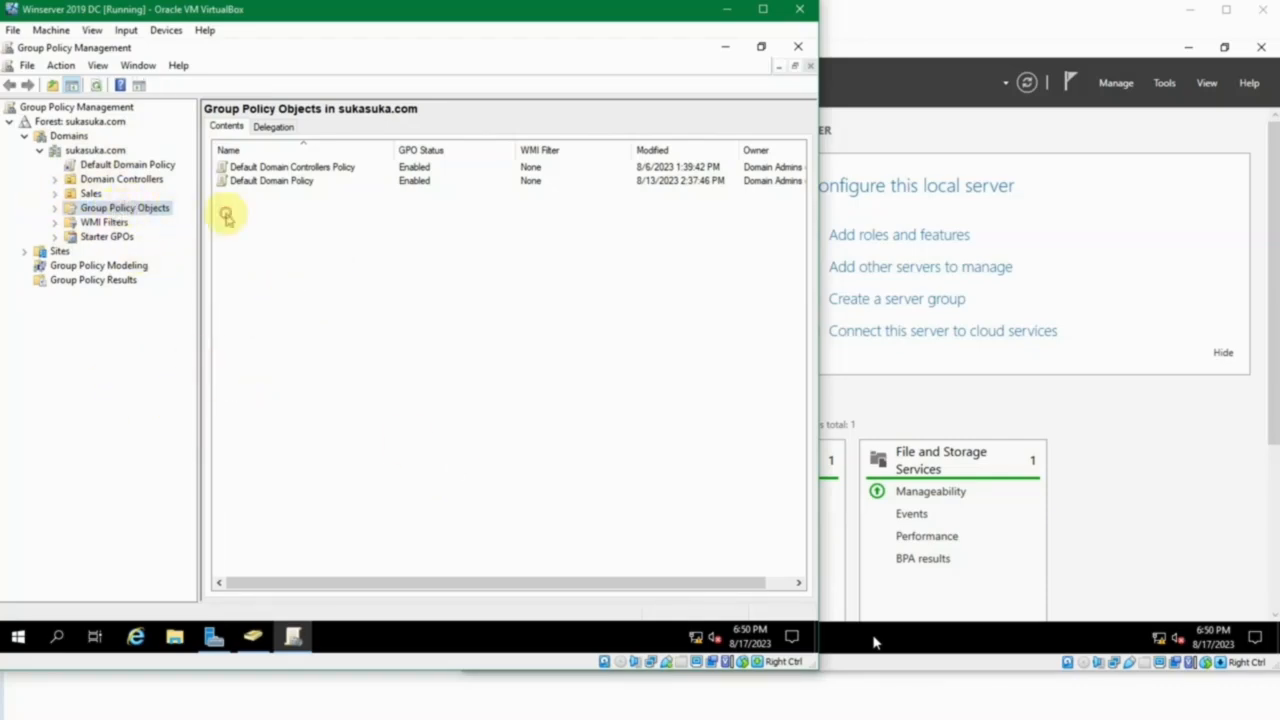
left_click(120, 210)
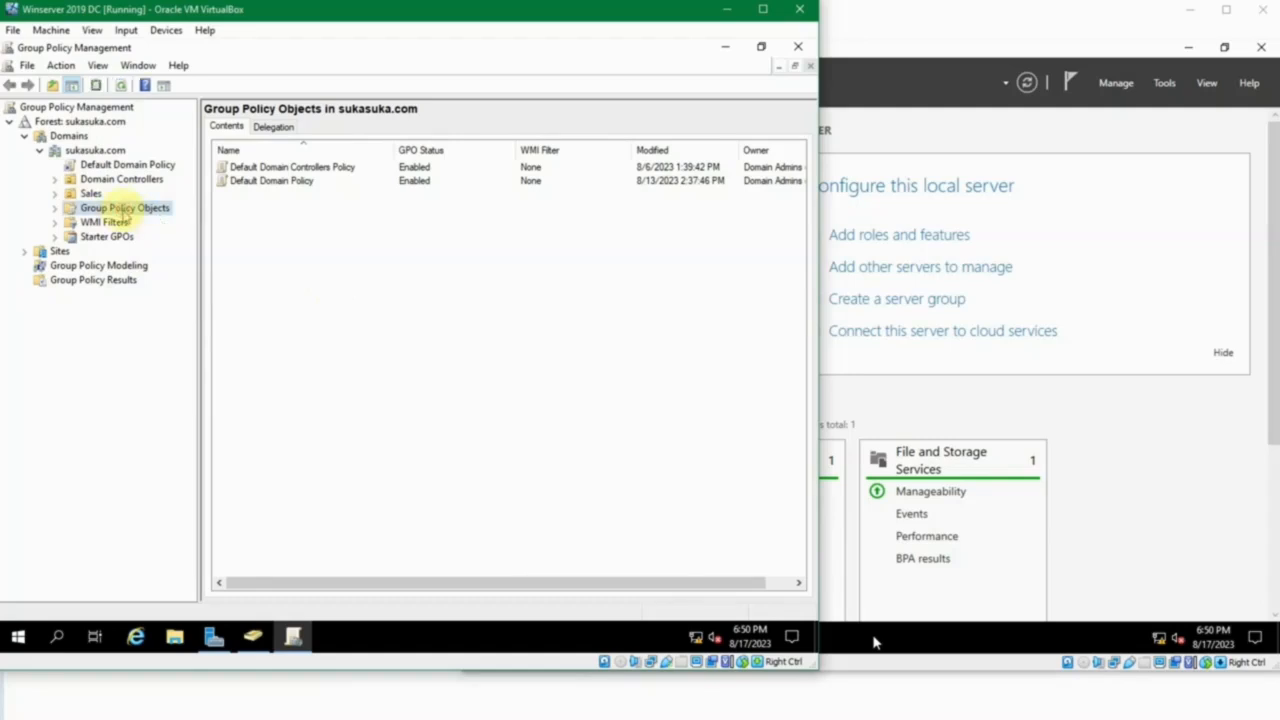
Create a new group policy object named "Instal 7-Zip" with no source starter GPO.
right_click(262, 206)
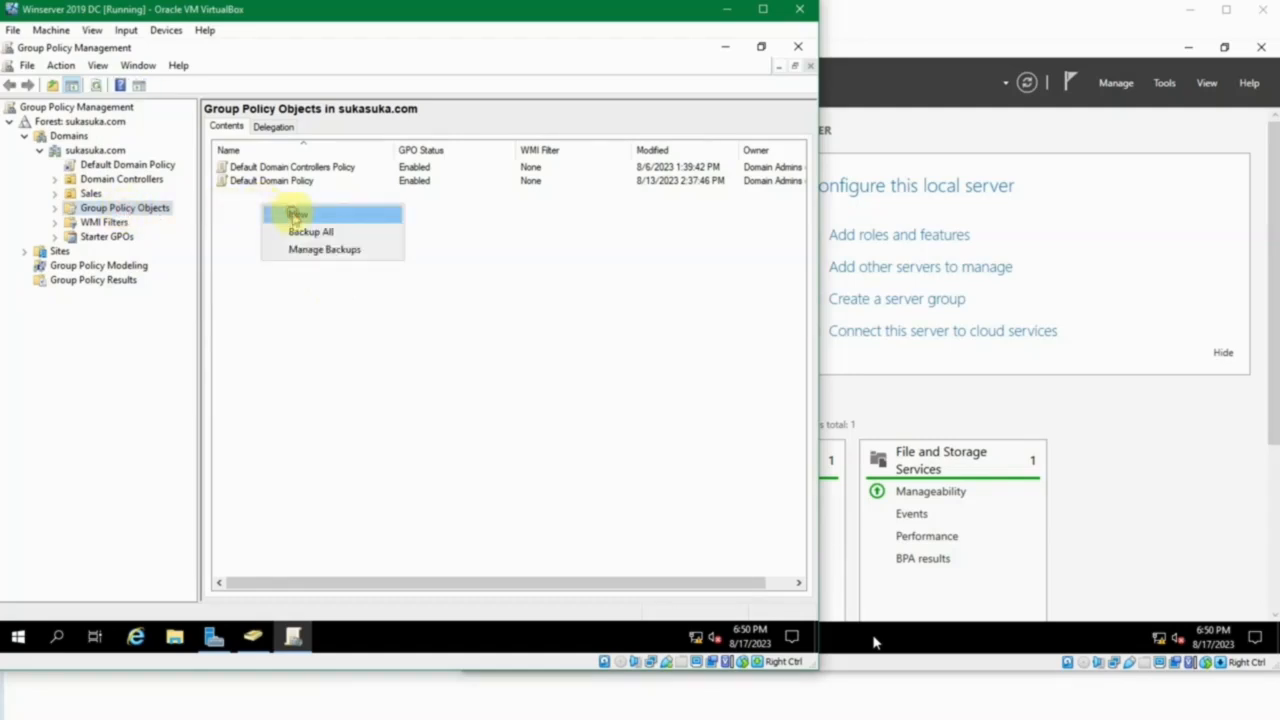
left_click(290, 215)
key("BackSpace")
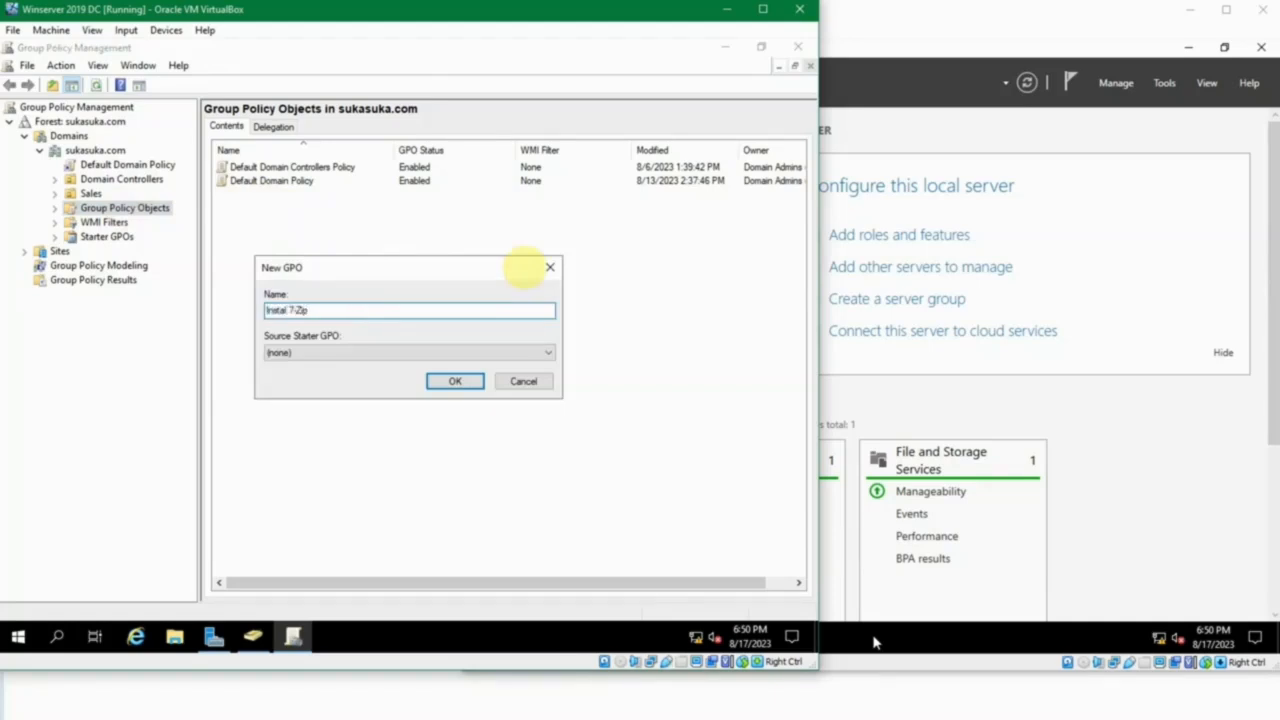
left_click(472, 381)
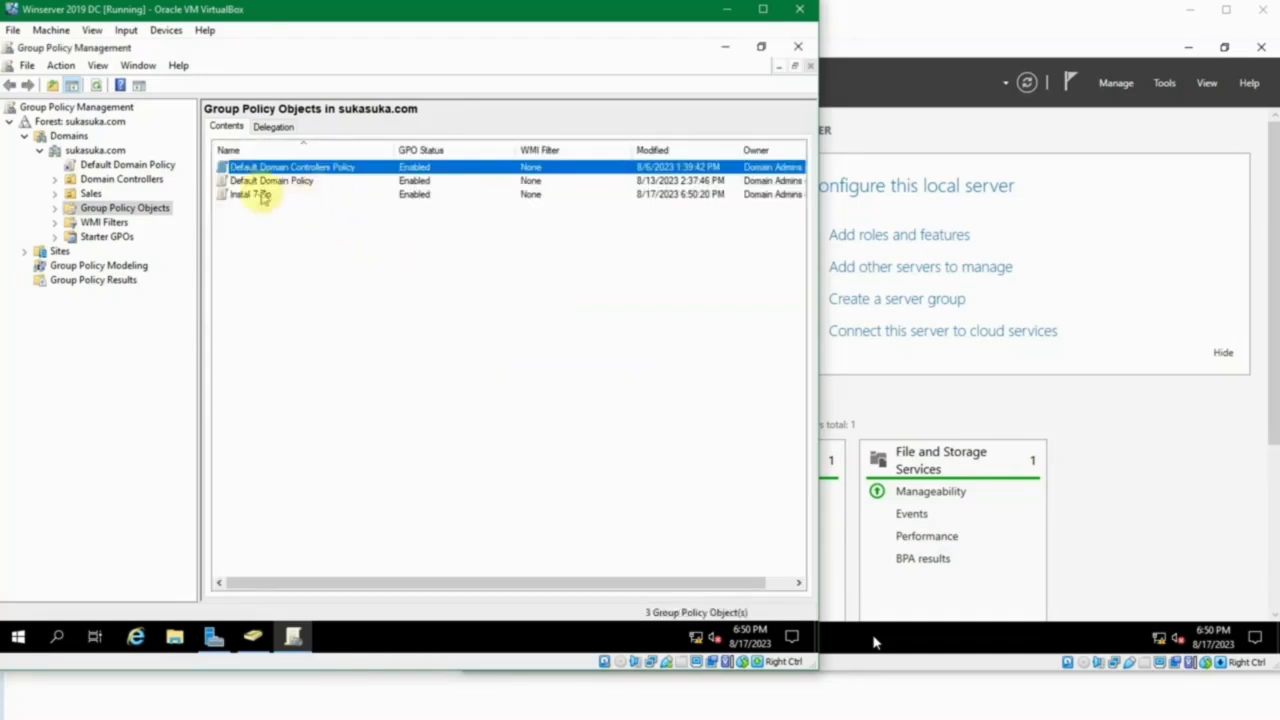
Open the Instal 7-Zip policy for editing and maximize the Group Policy Management Editor.
left_click(250, 199)
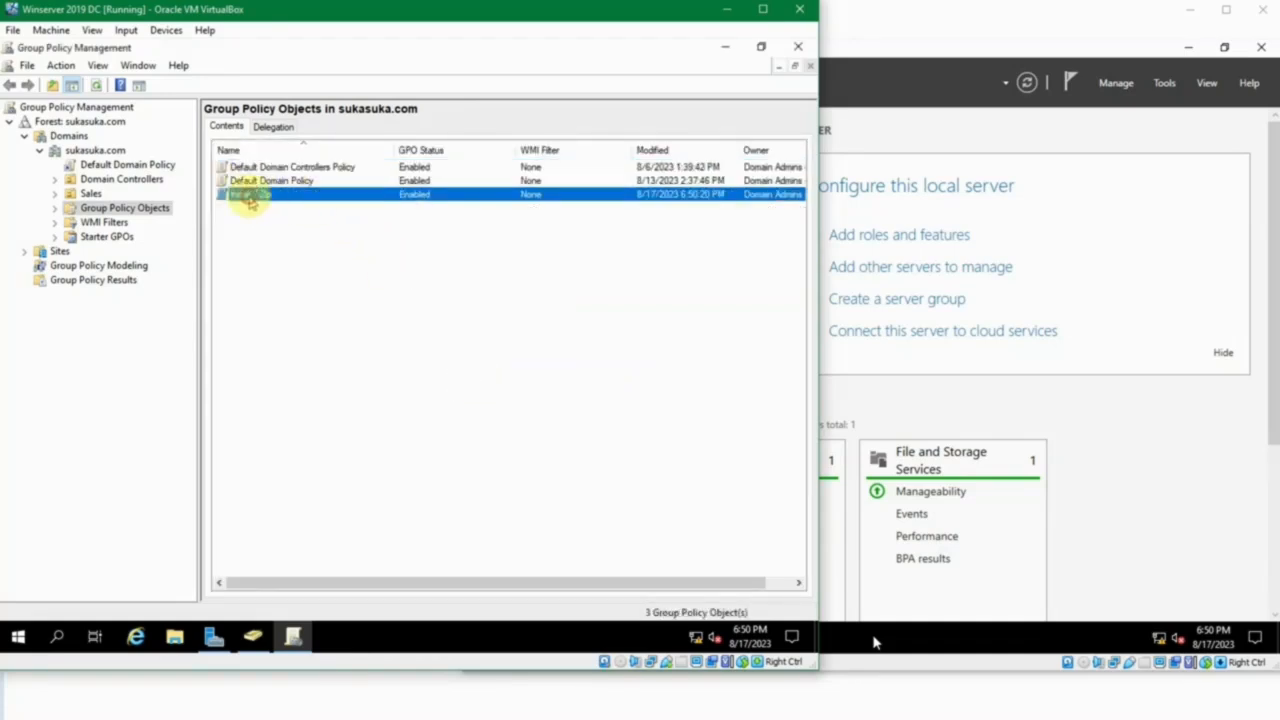
right_click(250, 199)
left_click(283, 206)
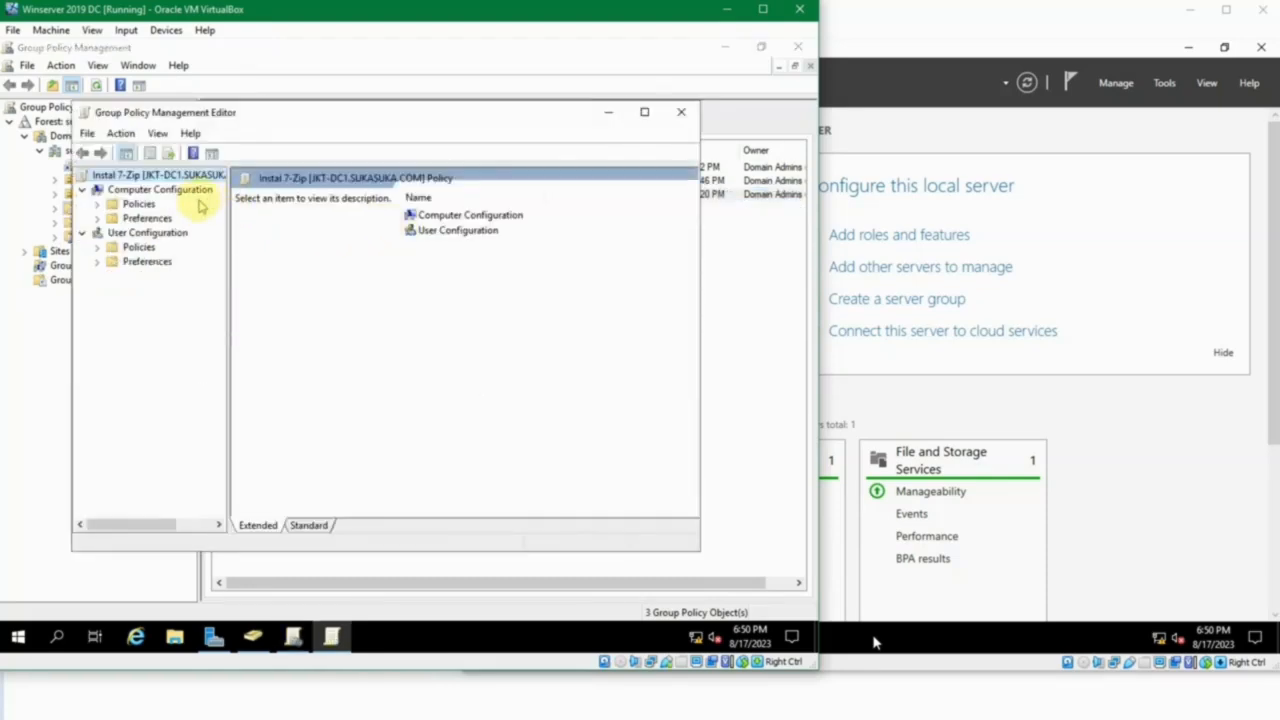
double_click(366, 115)
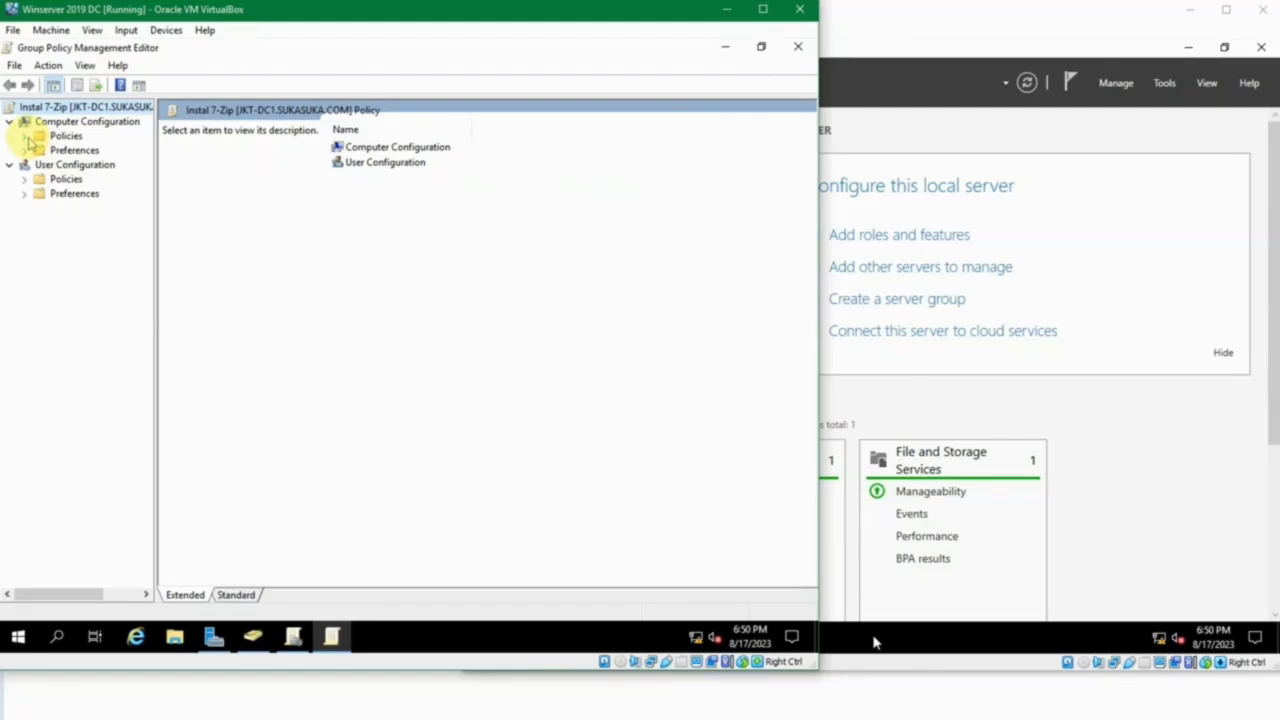
Compare the Policies folders under Computer Configuration and User Configuration in the Instal 7-Zip policy.
left_click(94, 122)
left_click(103, 168)
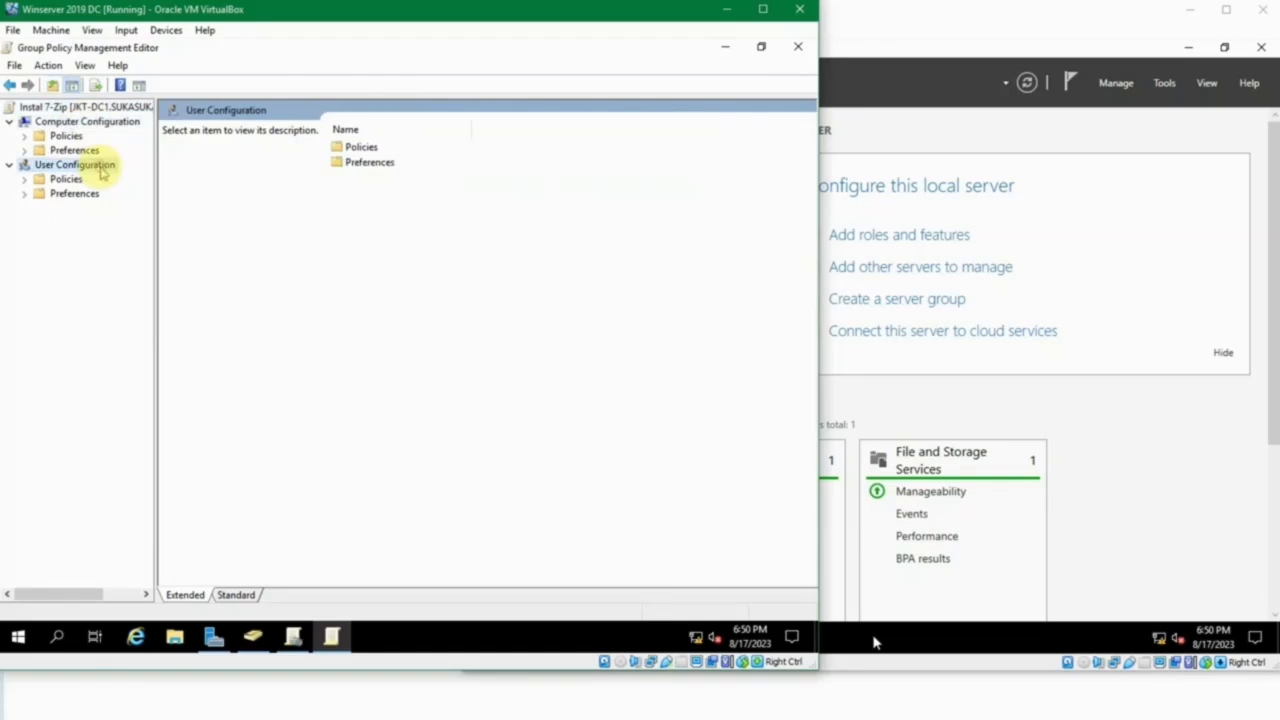
left_click(78, 124)
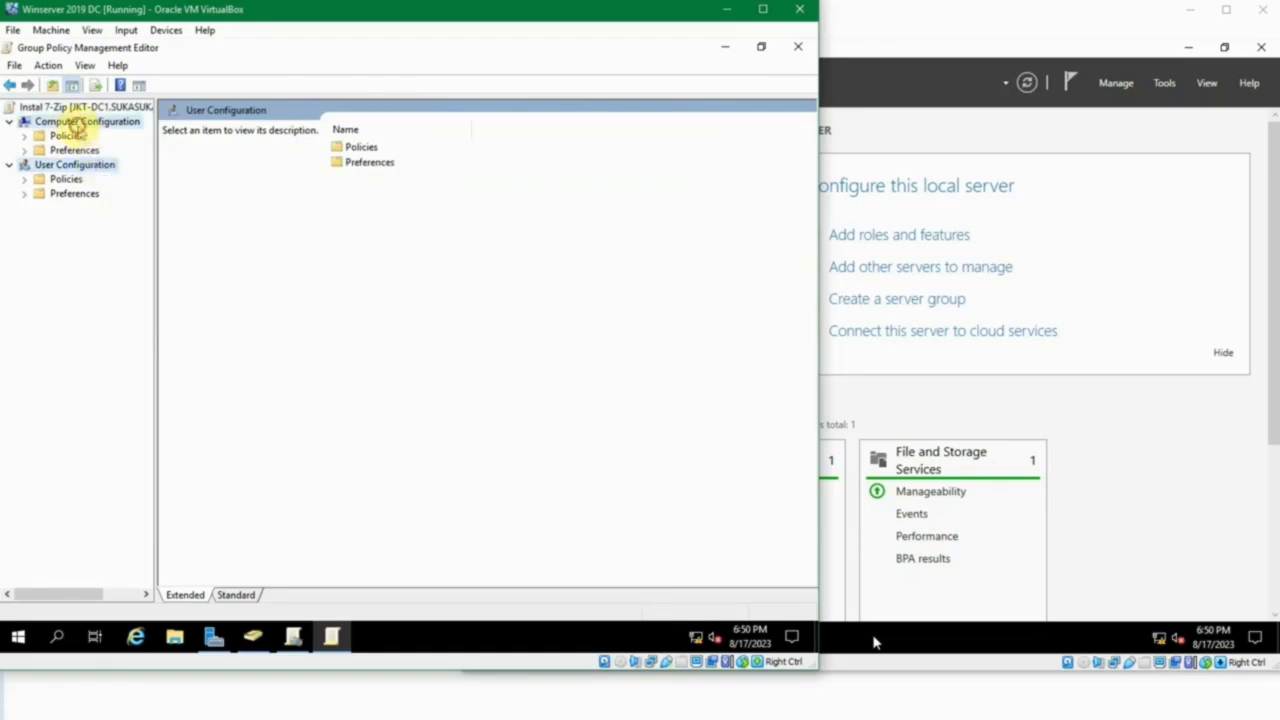
left_click(66, 136)
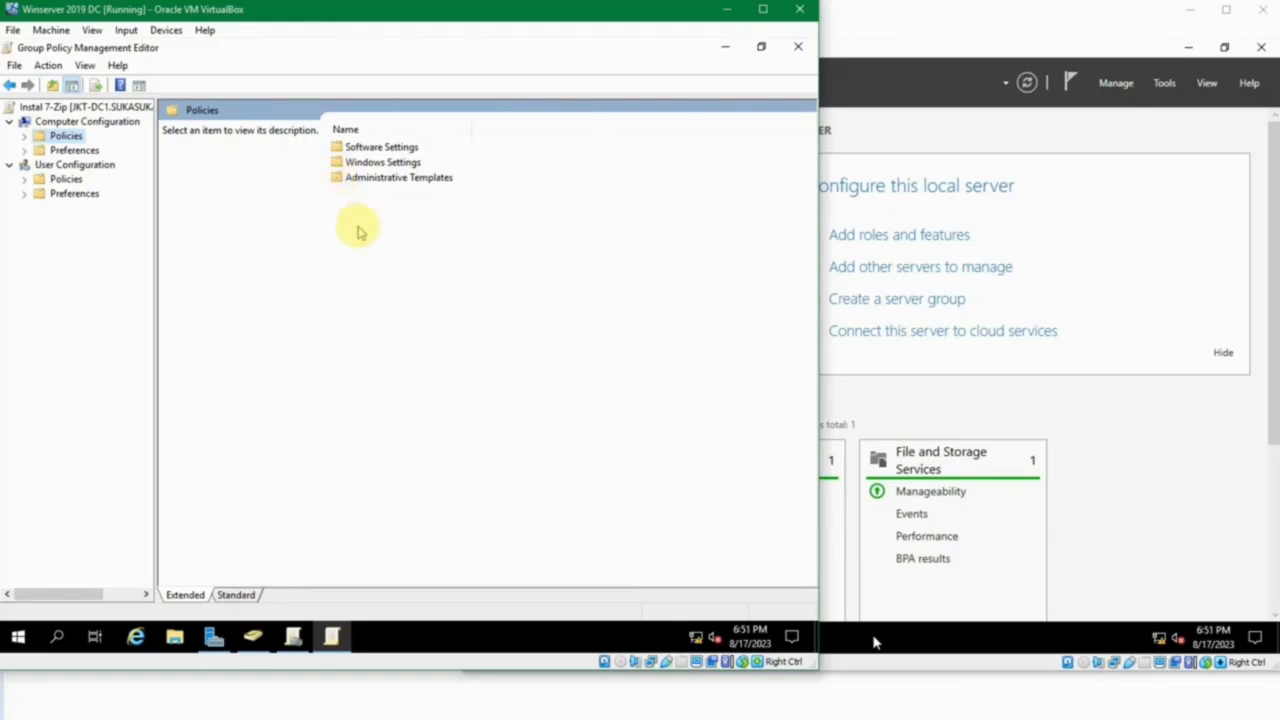
left_click(61, 180)
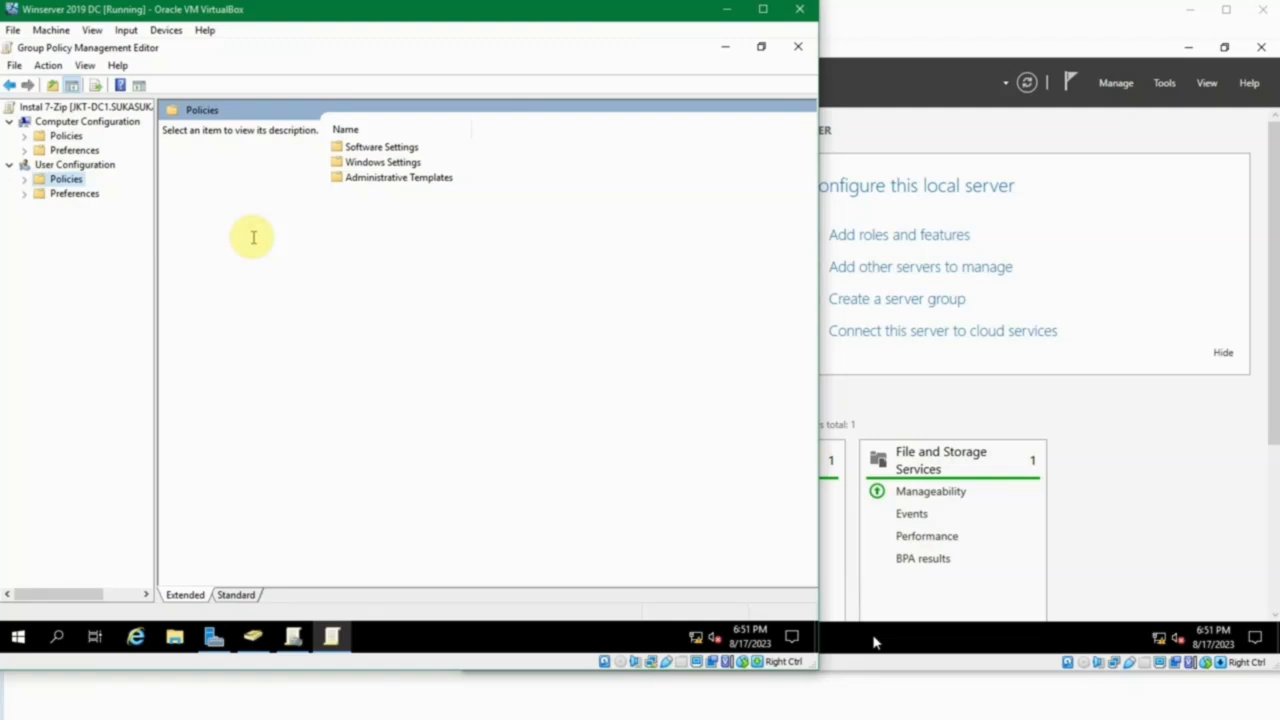
Display the Software installation node in the Software Settings policies of Computer Configuration.
left_click(66, 136)
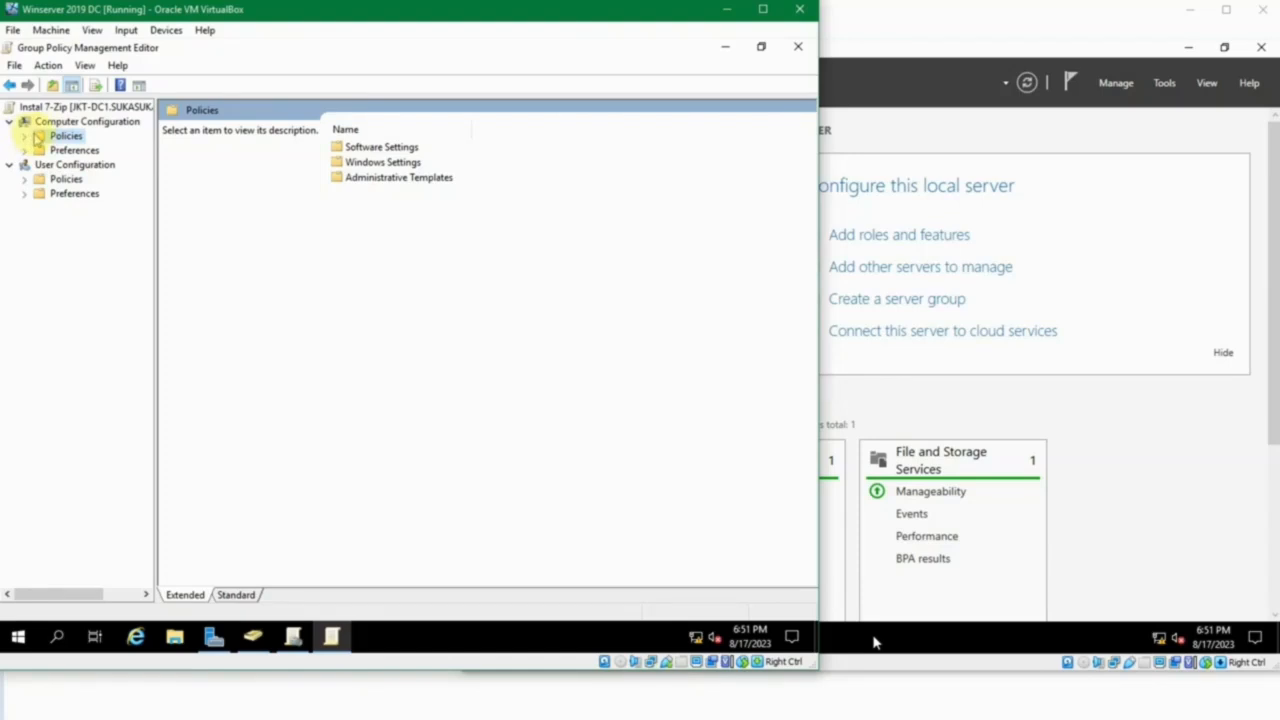
left_click(24, 137)
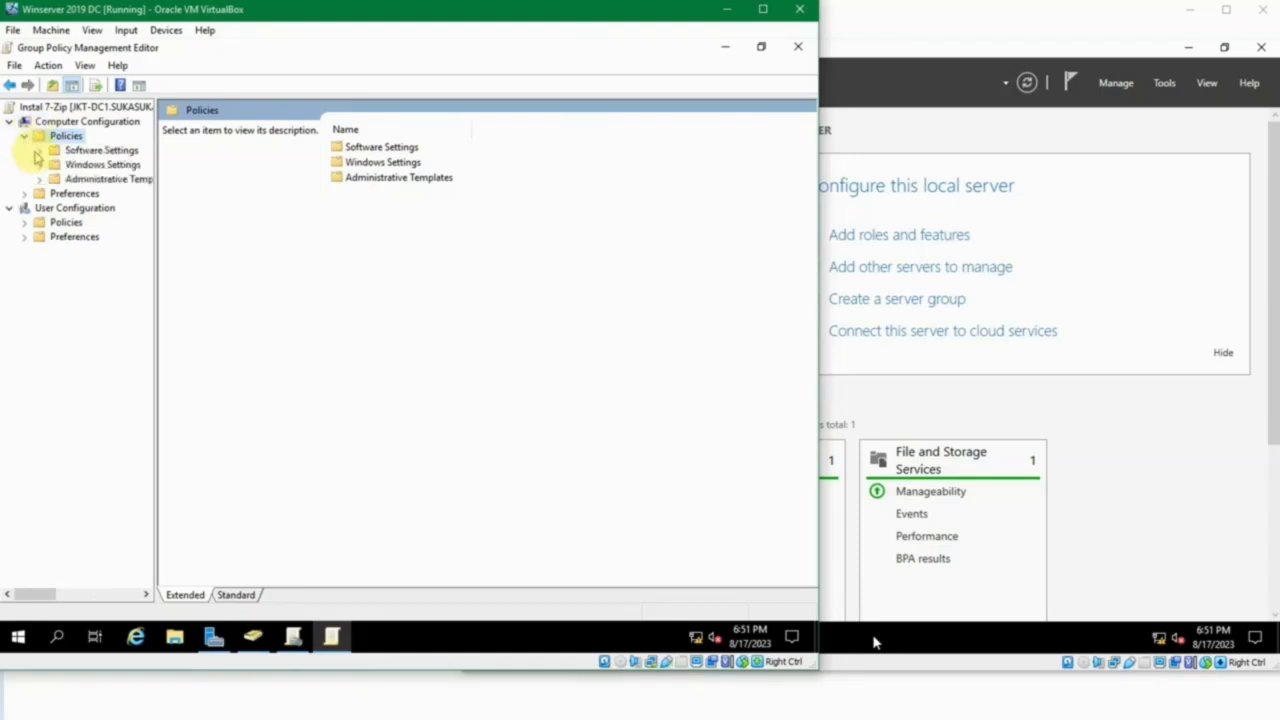
left_click(40, 150)
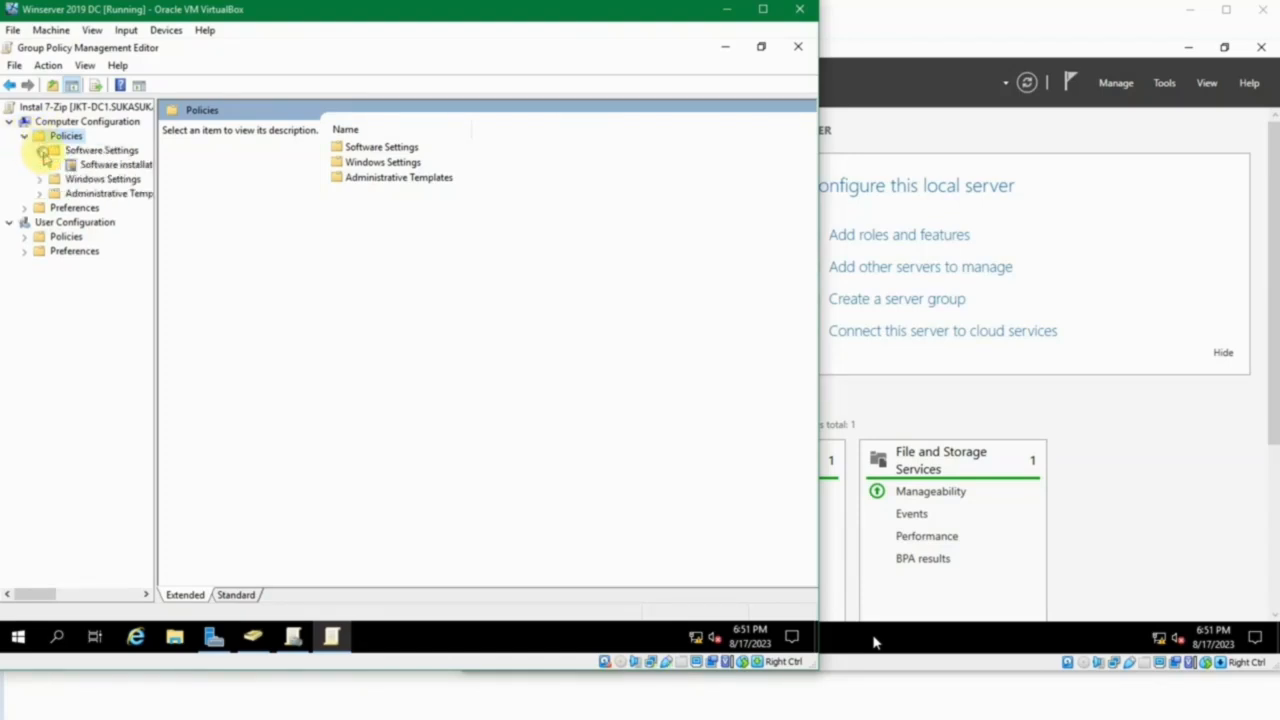
left_click(105, 151)
left_click(108, 165)
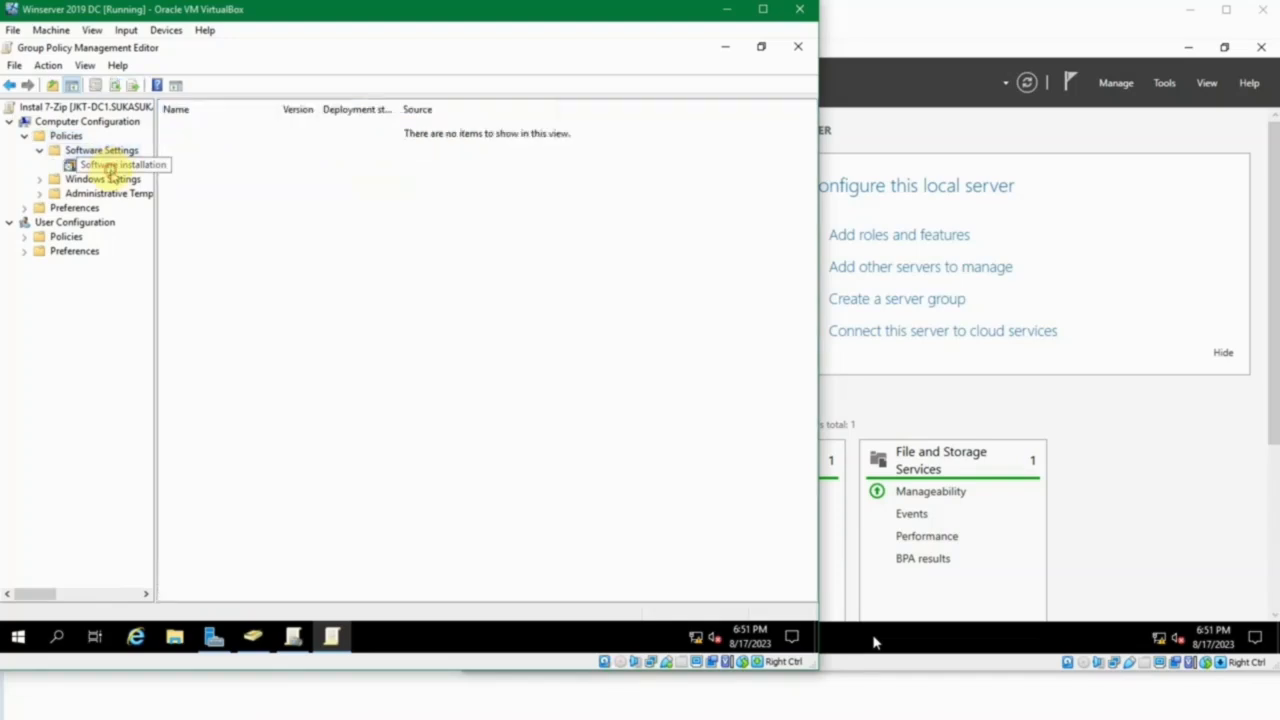
Start a new software installation package and select 7z2301-x64.msi from the source folder on Local Disk (C:).
right_click(304, 161)
mouse_move(336, 168)
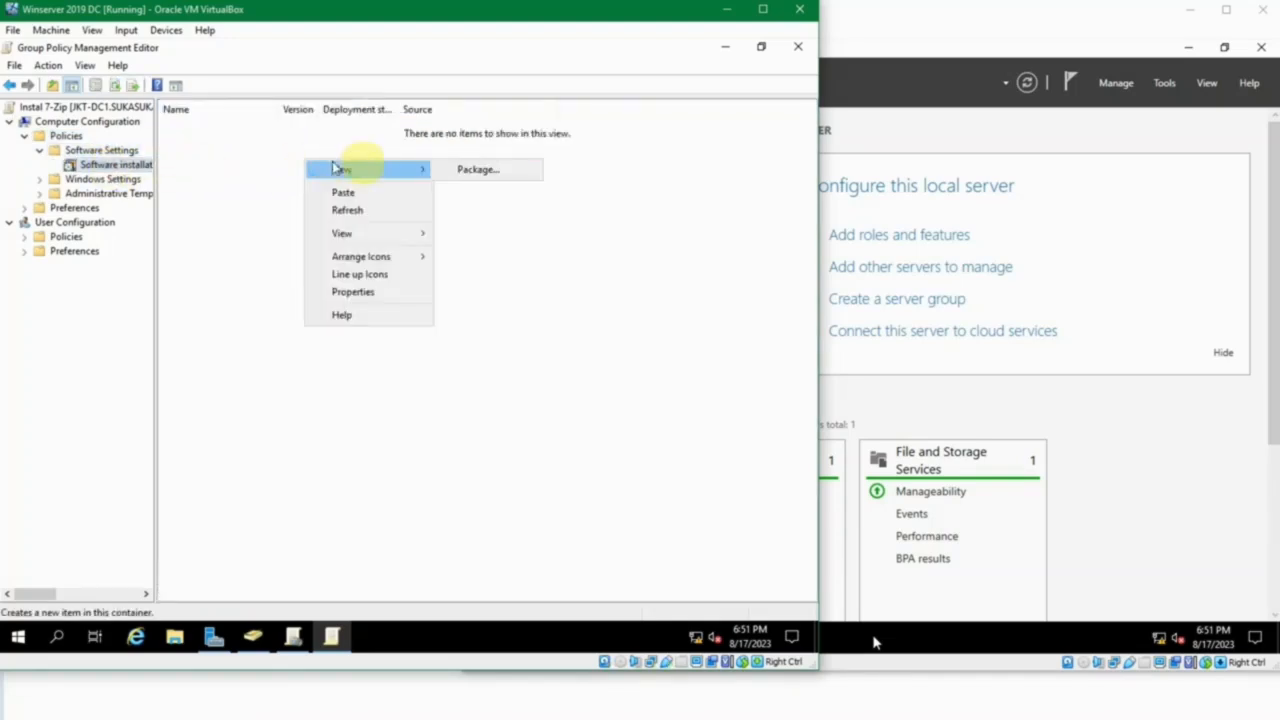
left_click(466, 170)
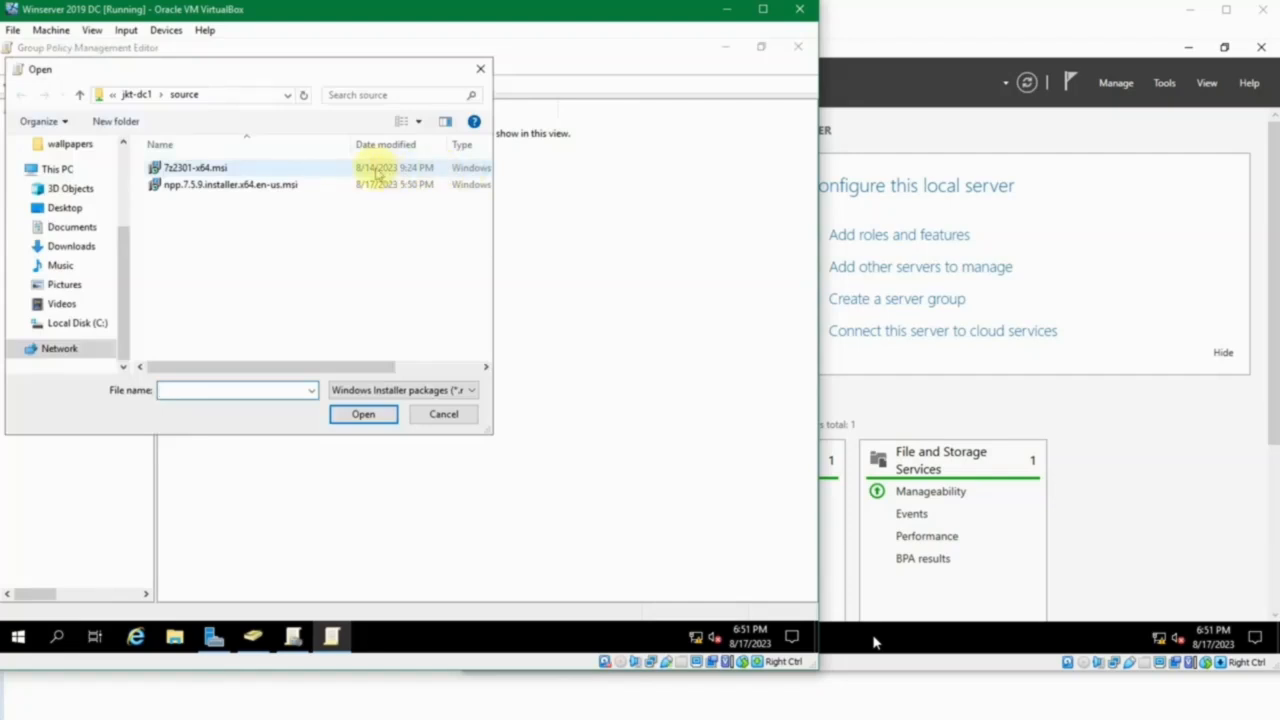
left_click(95, 323)
double_click(172, 220)
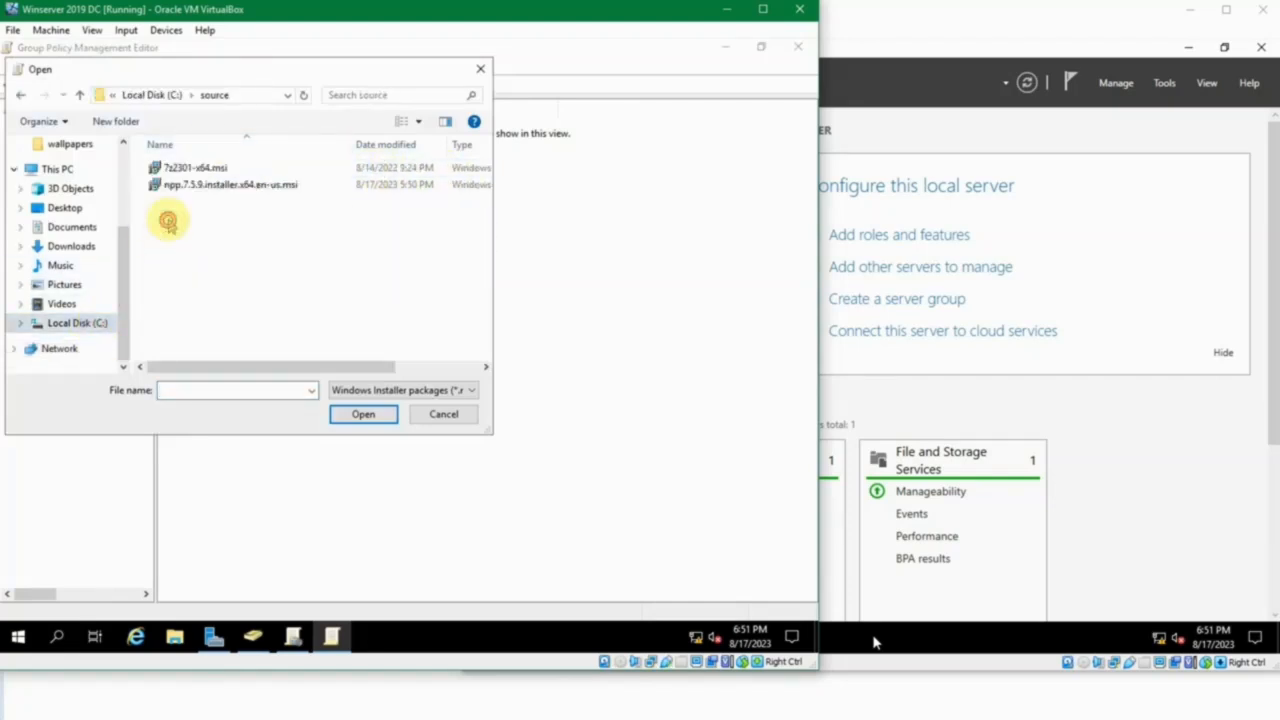
left_click(180, 172)
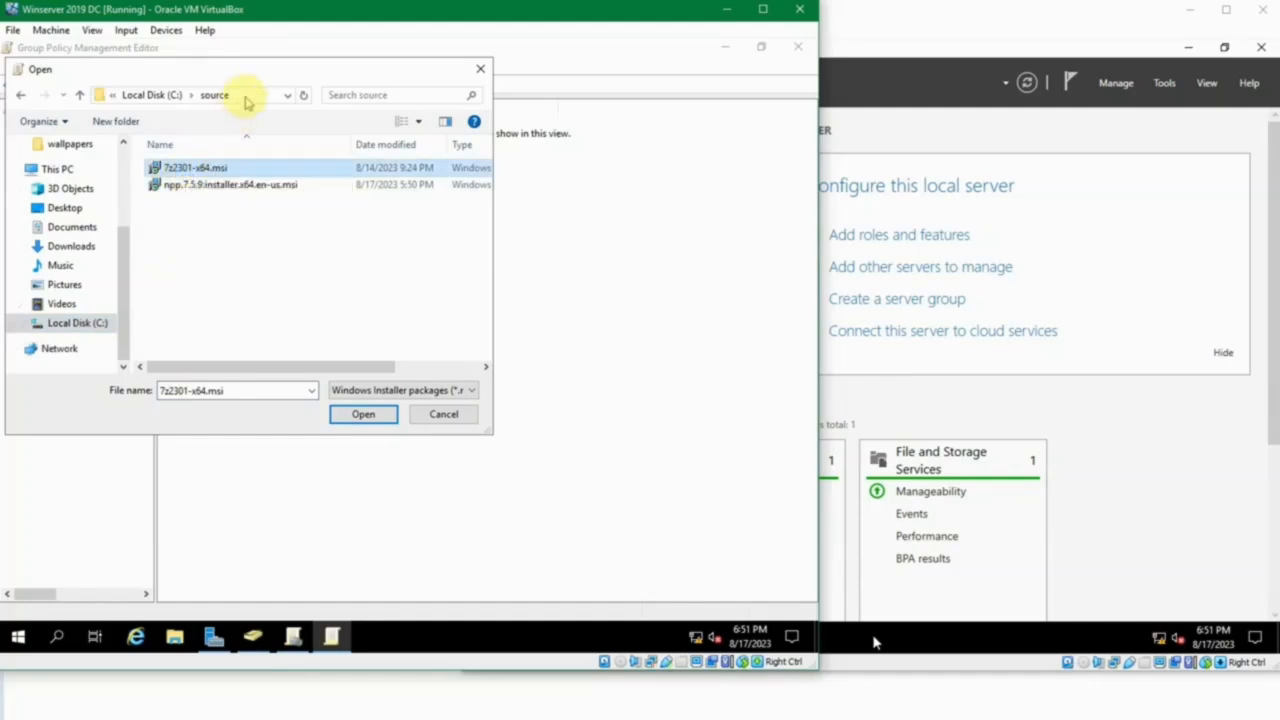
Change the package browsing location to the network share \\jkt-dc1\source.
left_click(245, 97)
left_click(245, 97)
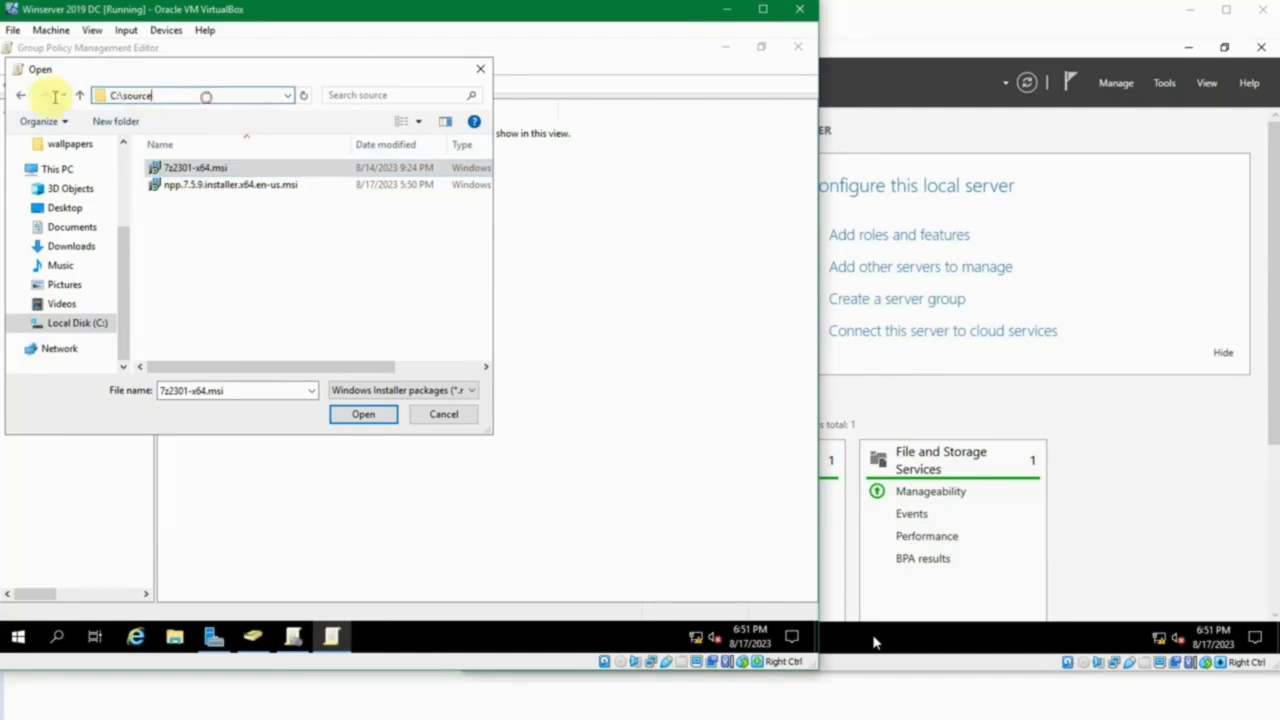
key("ctrl+a")
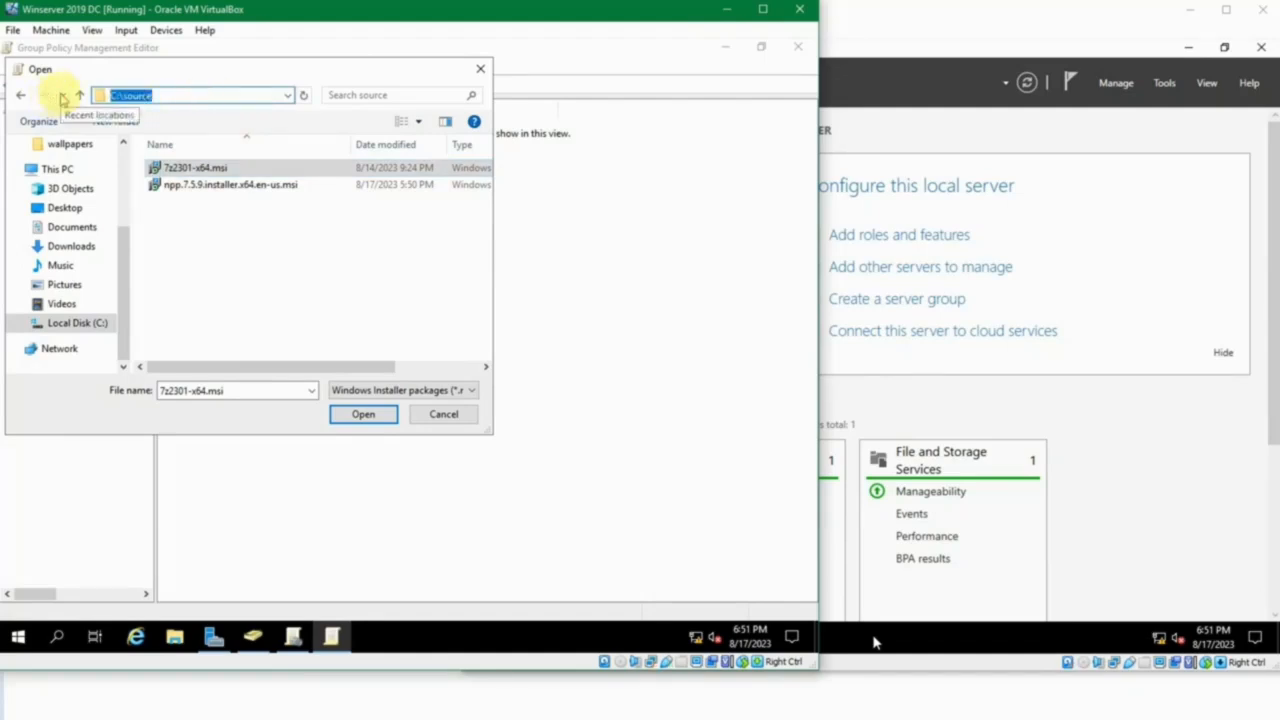
type("\\\\jkt-dc1")
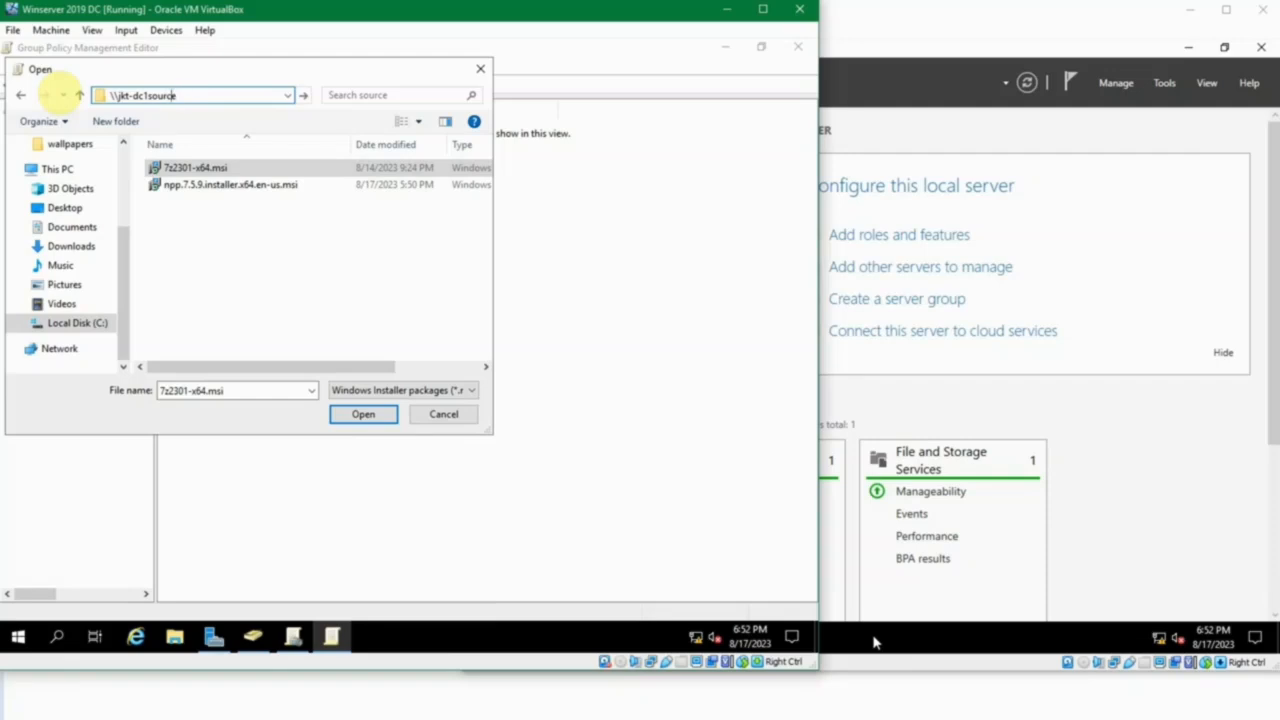
type("\\")
key("Return")
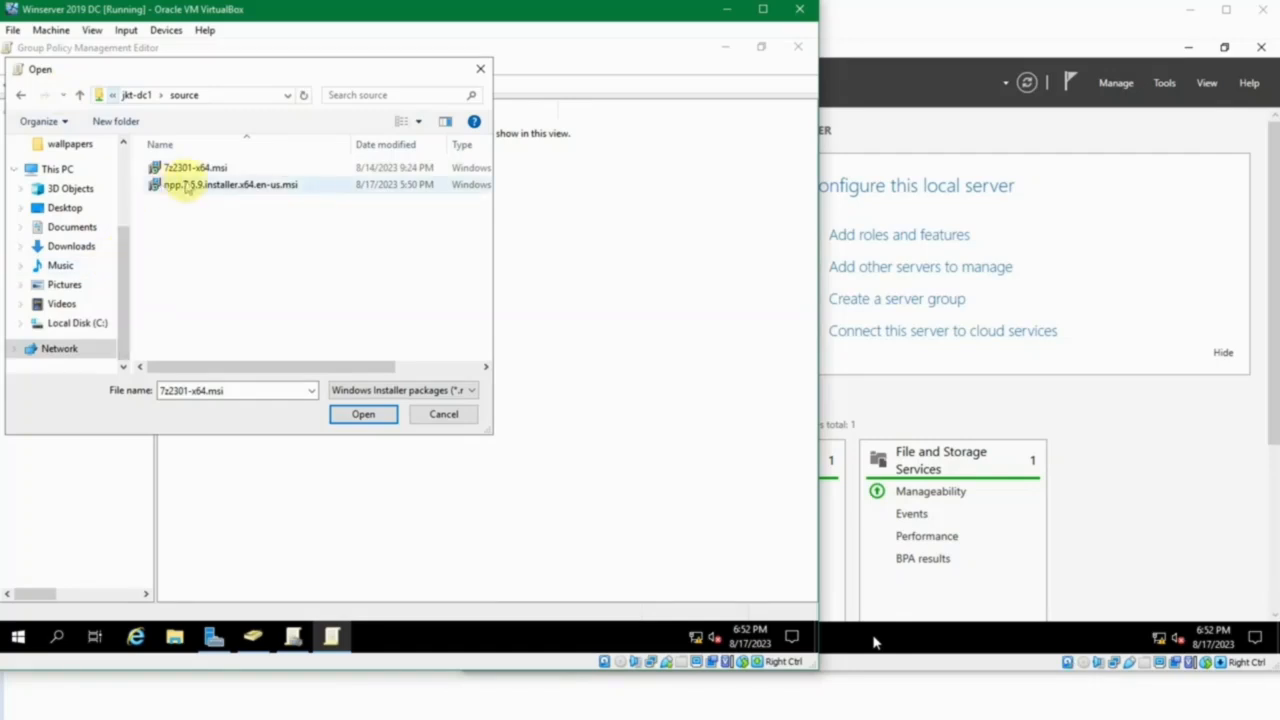
Add 7z2301-x64.msi from the network share as a package with the Assigned deployment method.
left_click(206, 167)
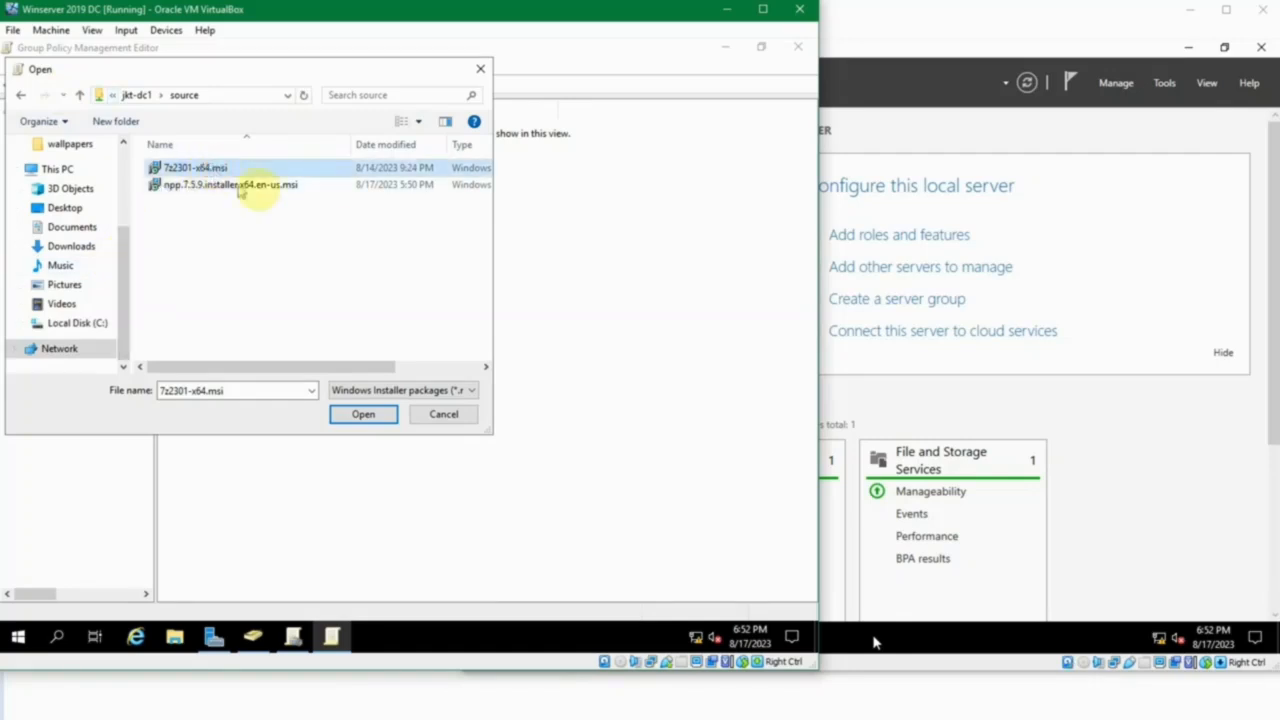
left_click(368, 416)
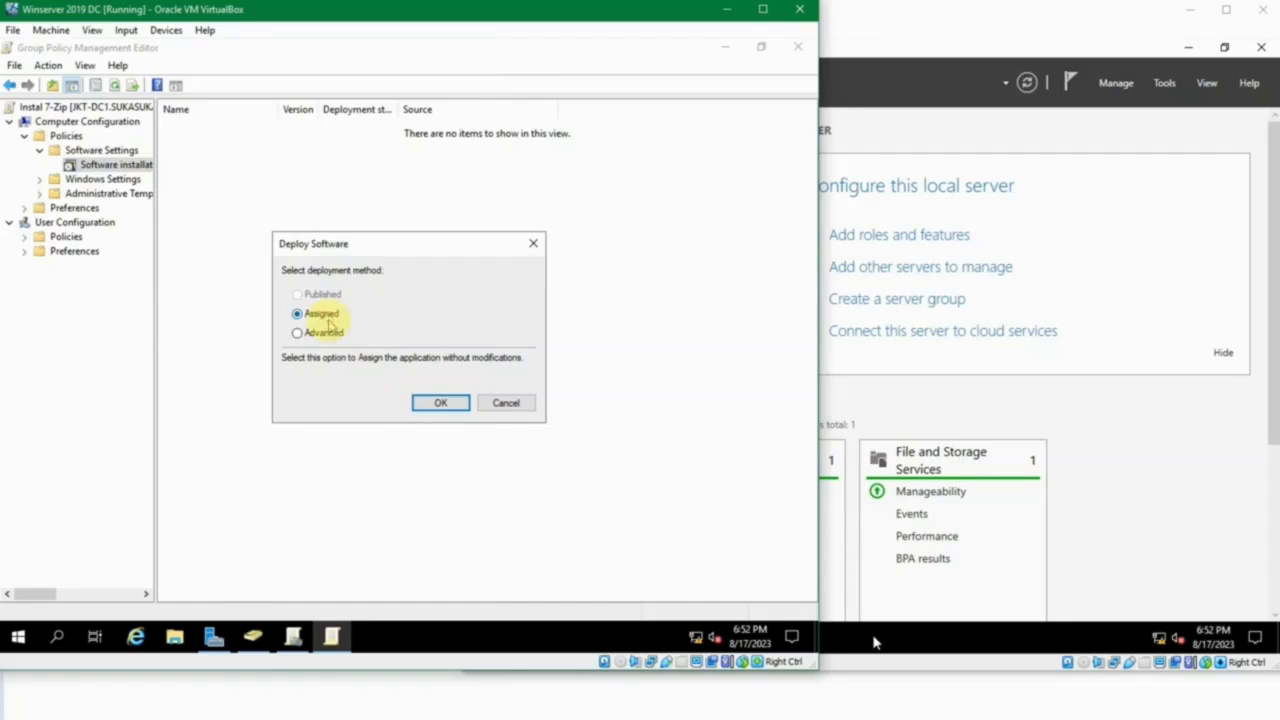
left_click(438, 403)
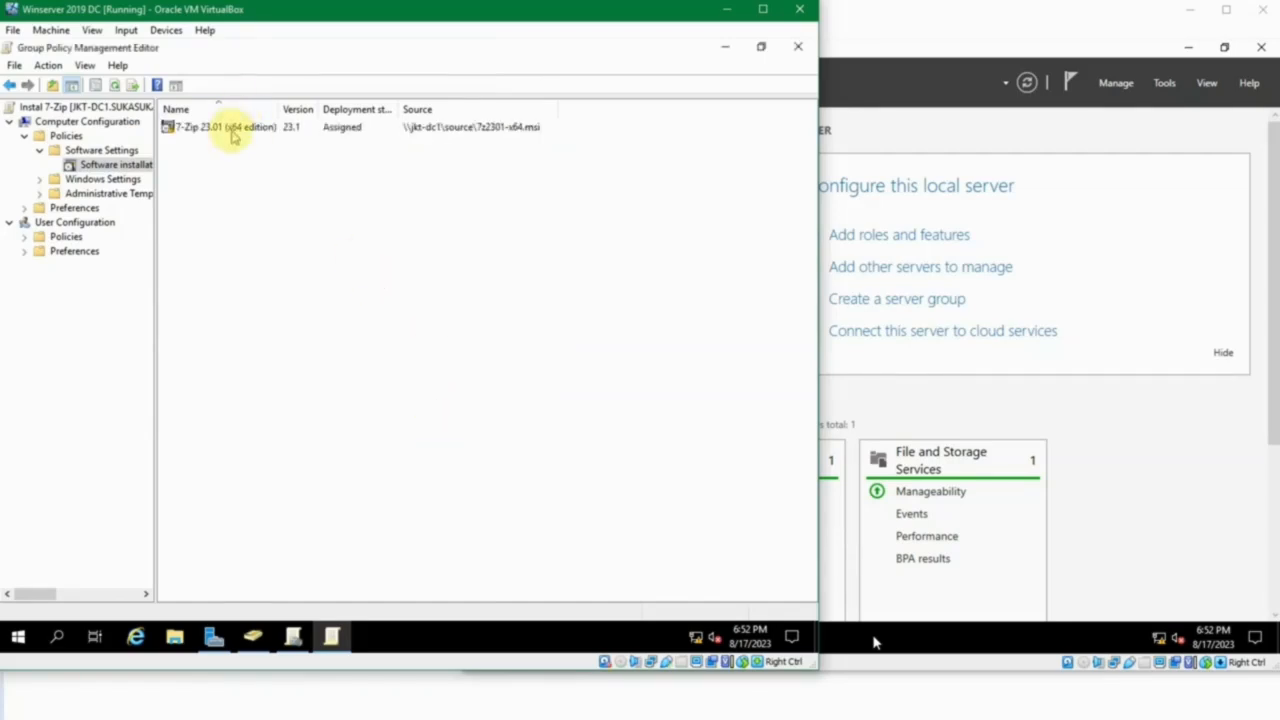
Set the 7-Zip package's deployment options to uninstall when it falls out of the scope of management and to install at logon.
left_click(232, 136)
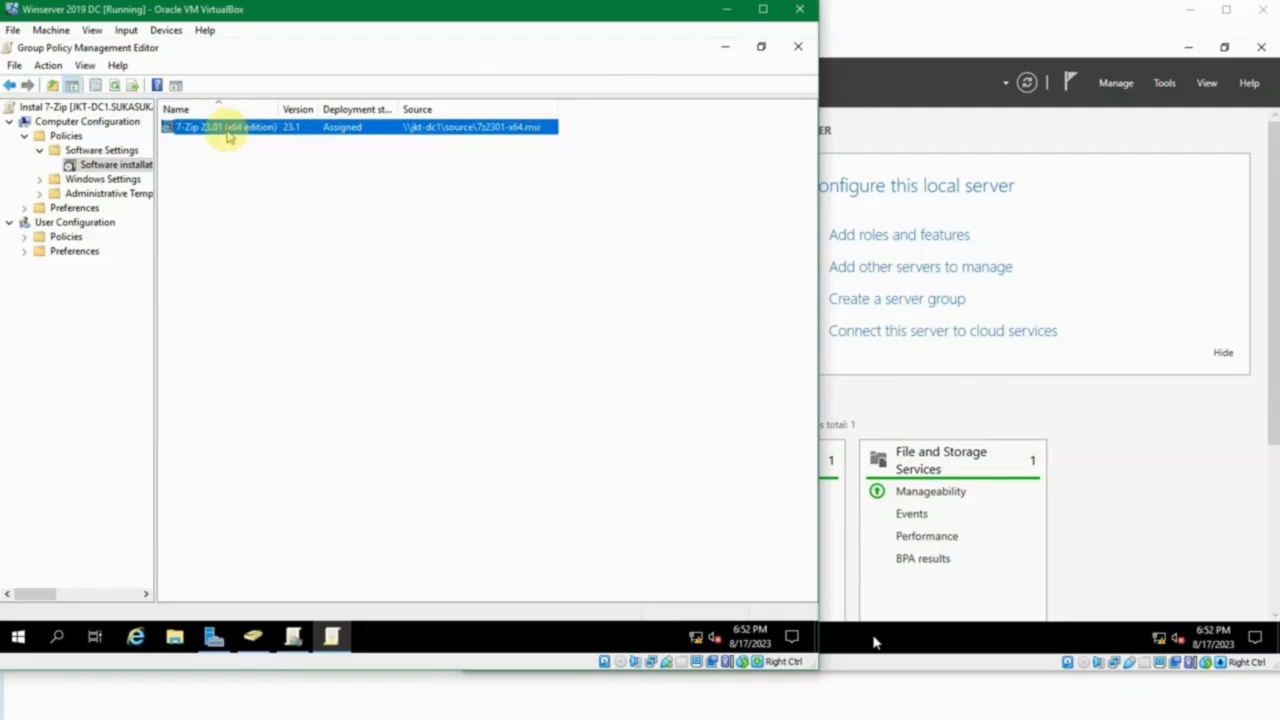
right_click(228, 137)
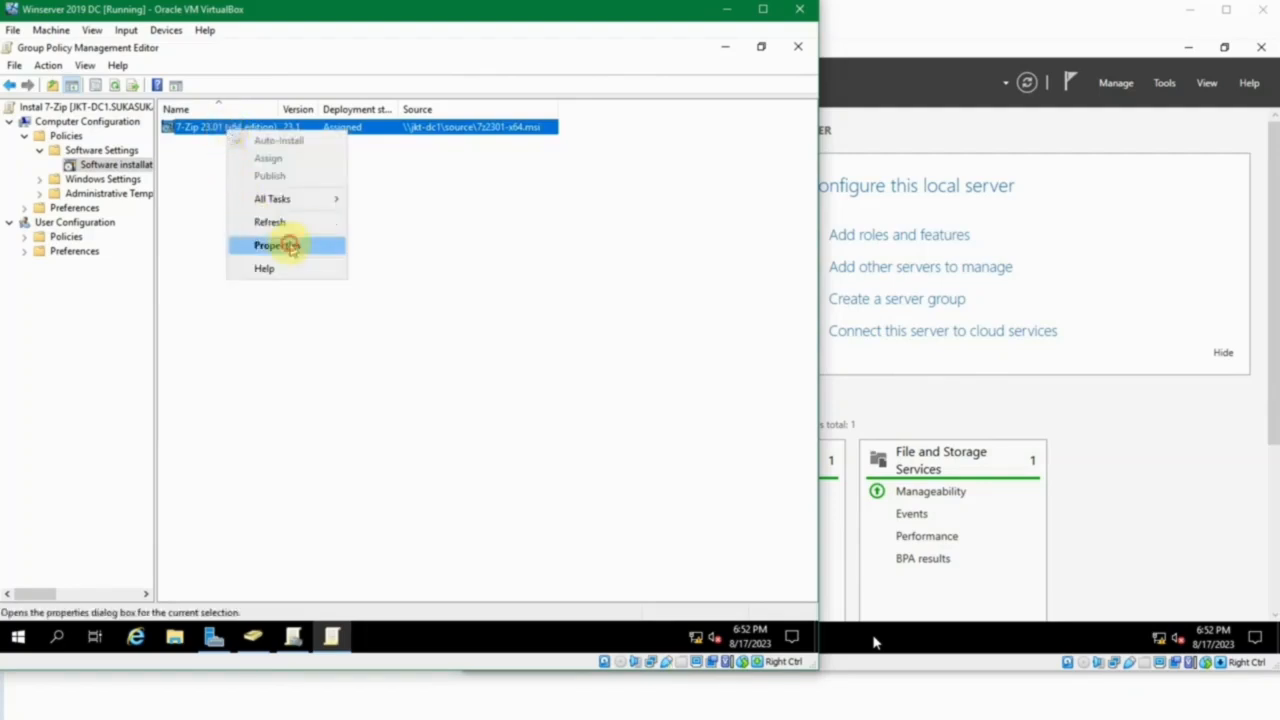
left_click(289, 245)
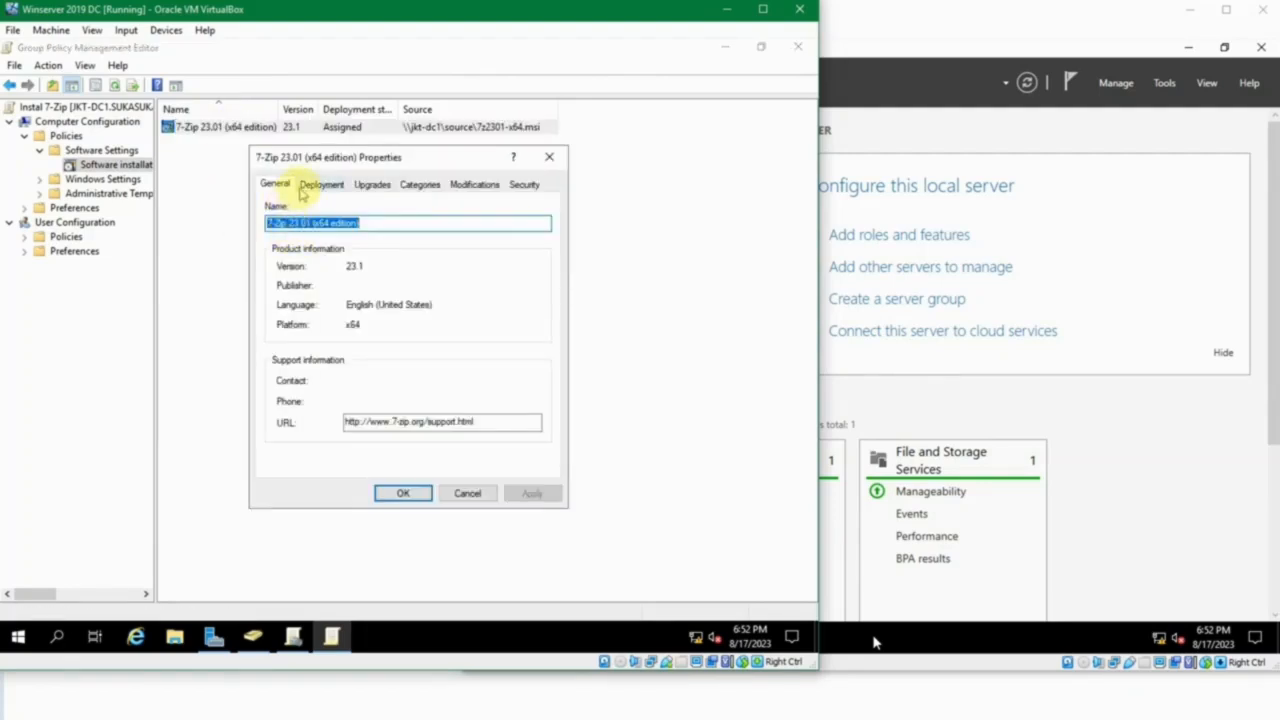
left_click(302, 187)
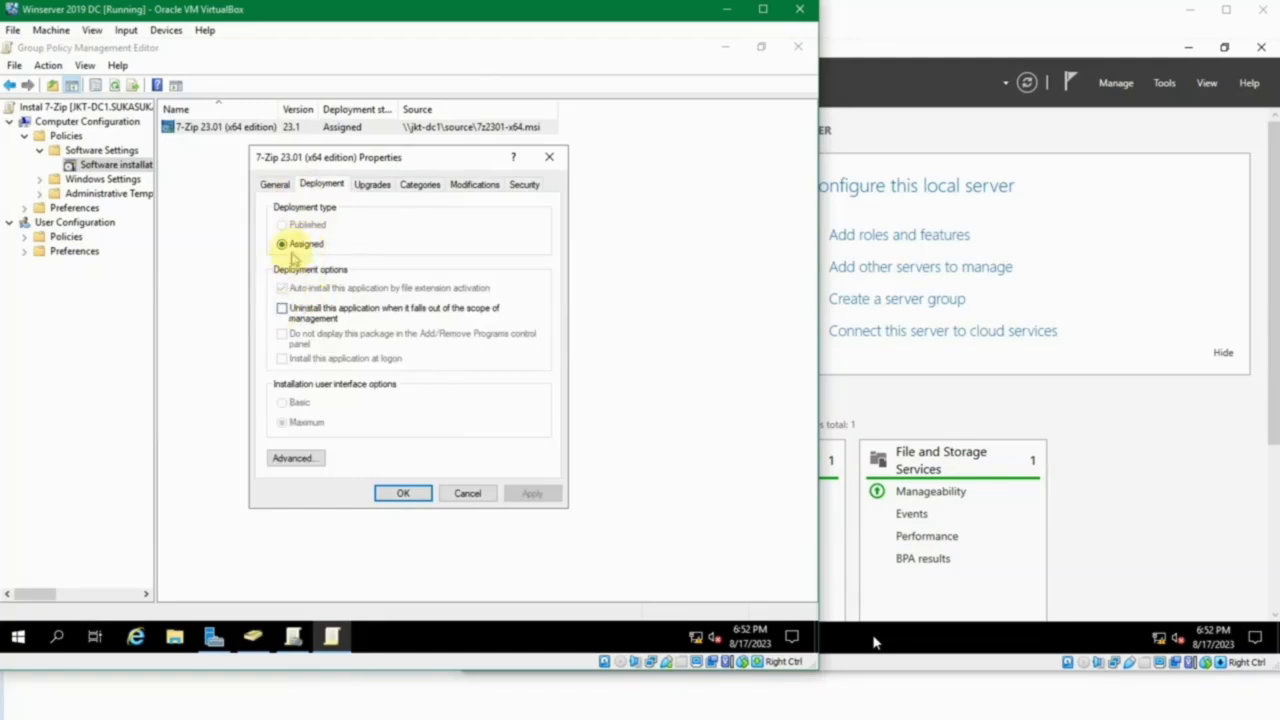
left_click(286, 245)
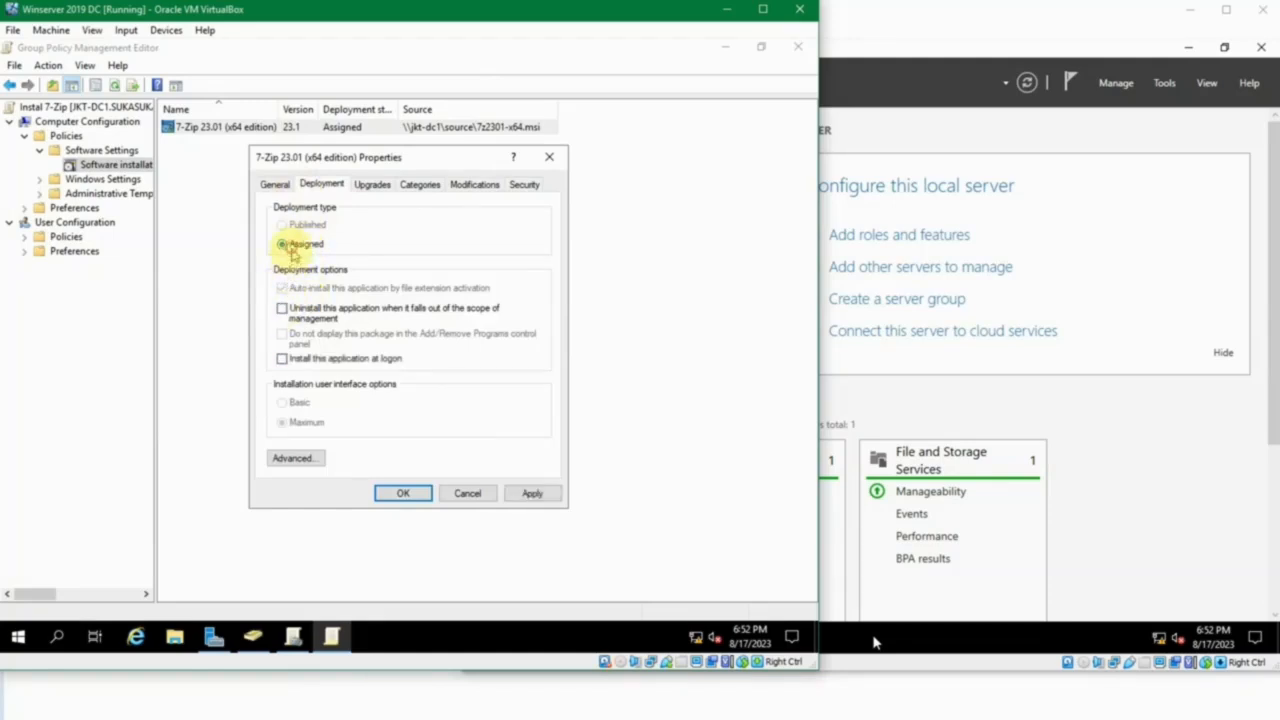
left_click(285, 311)
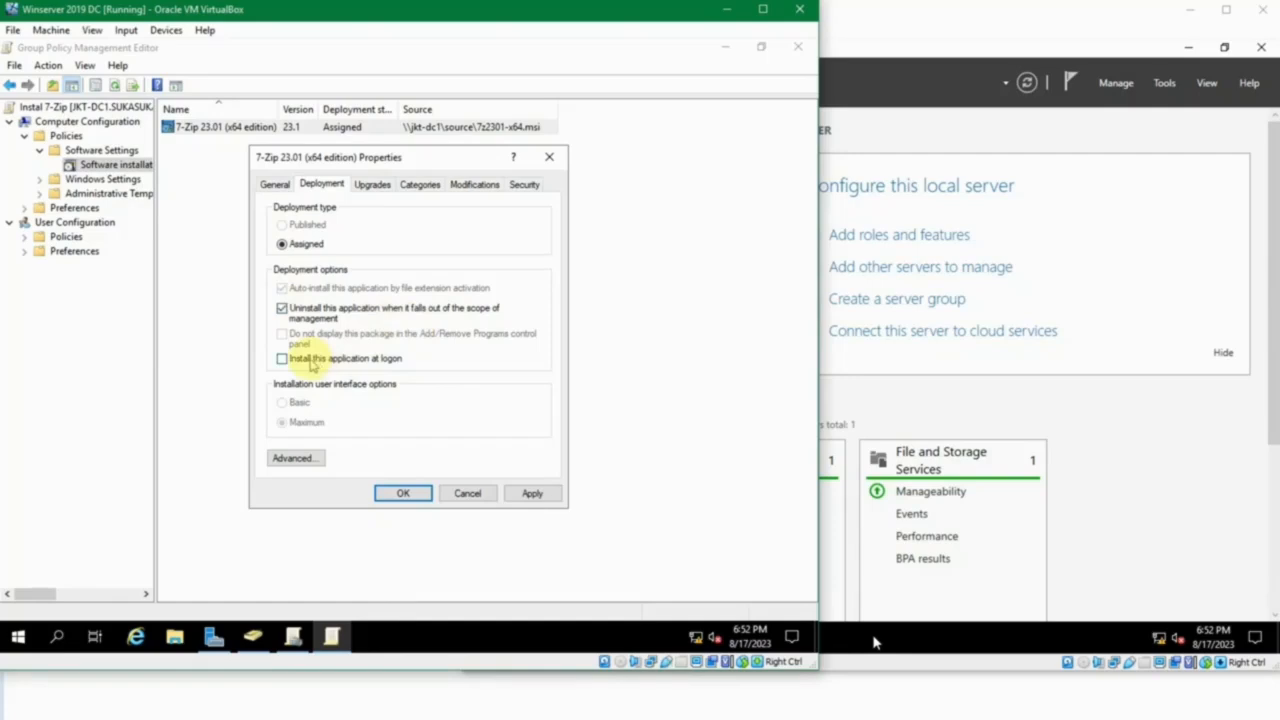
left_click(310, 360)
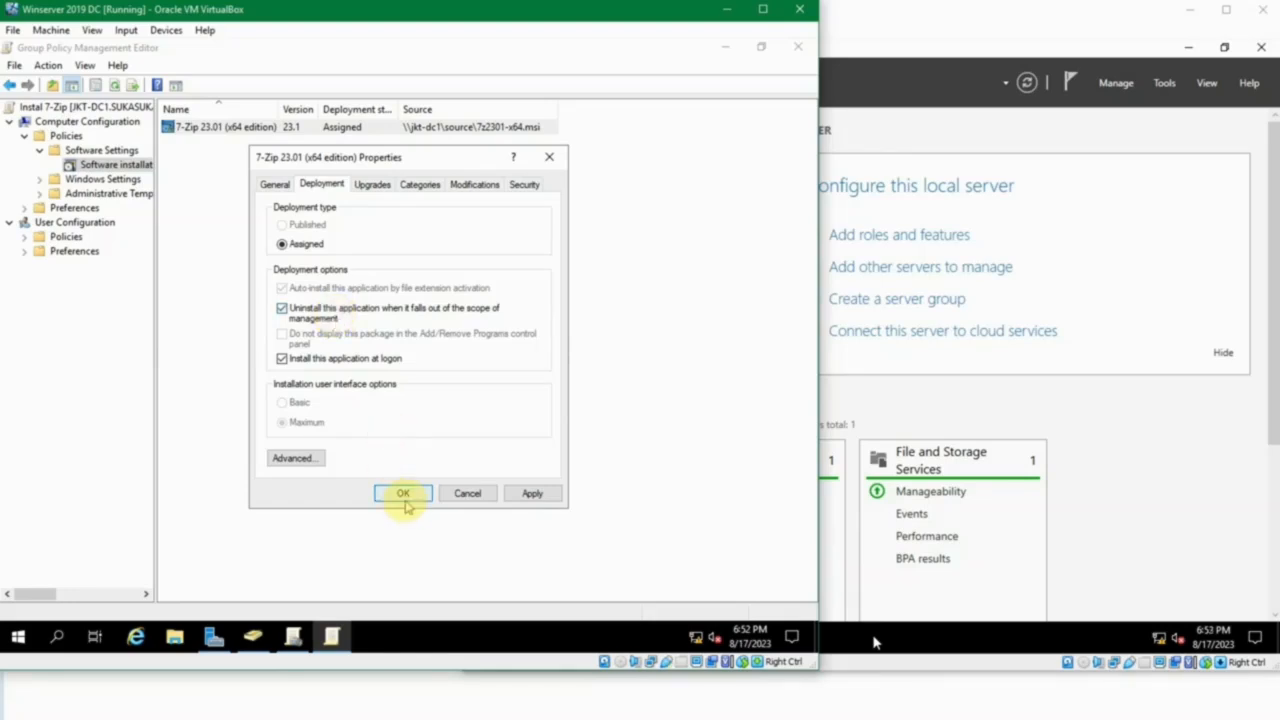
left_click(403, 494)
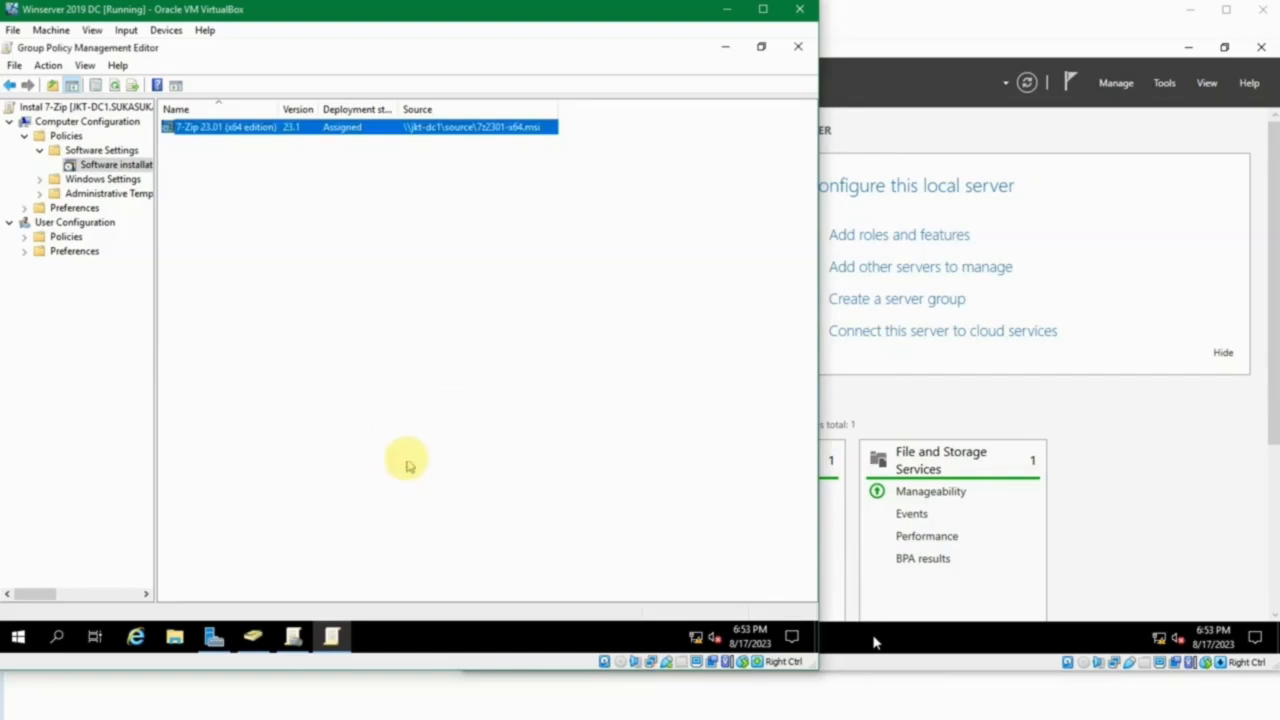
left_click(406, 458)
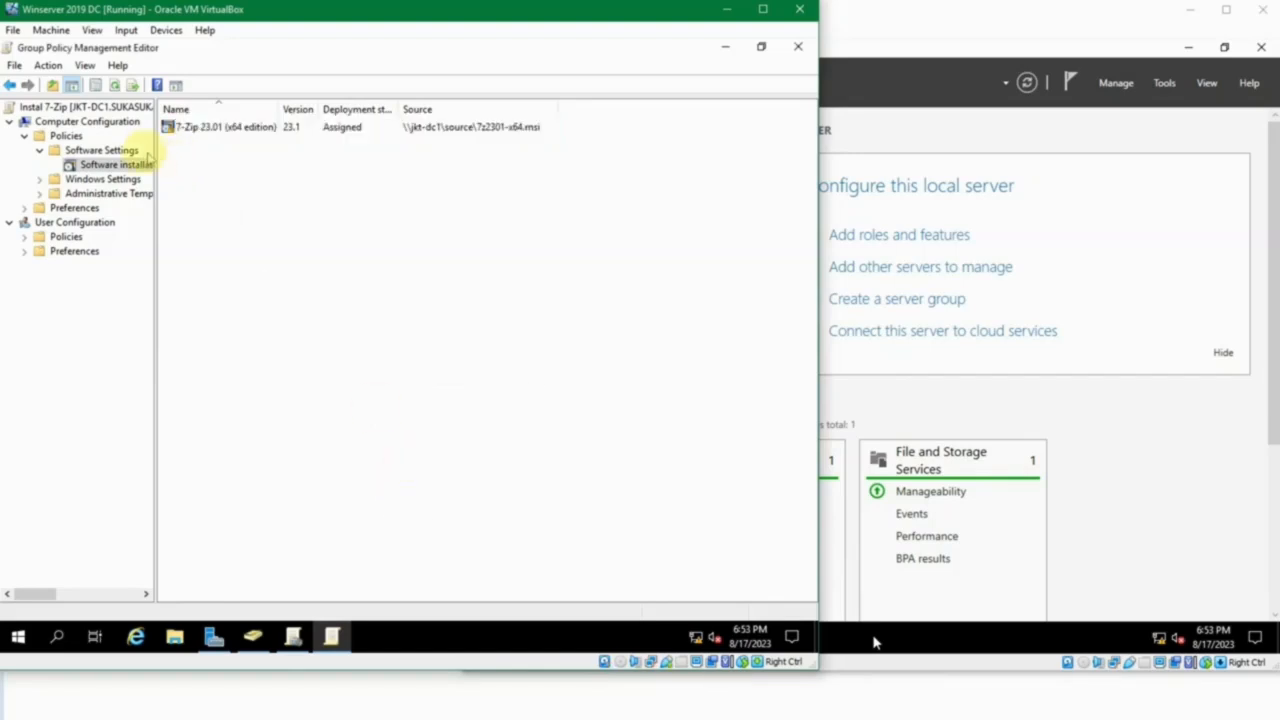
left_click(190, 127)
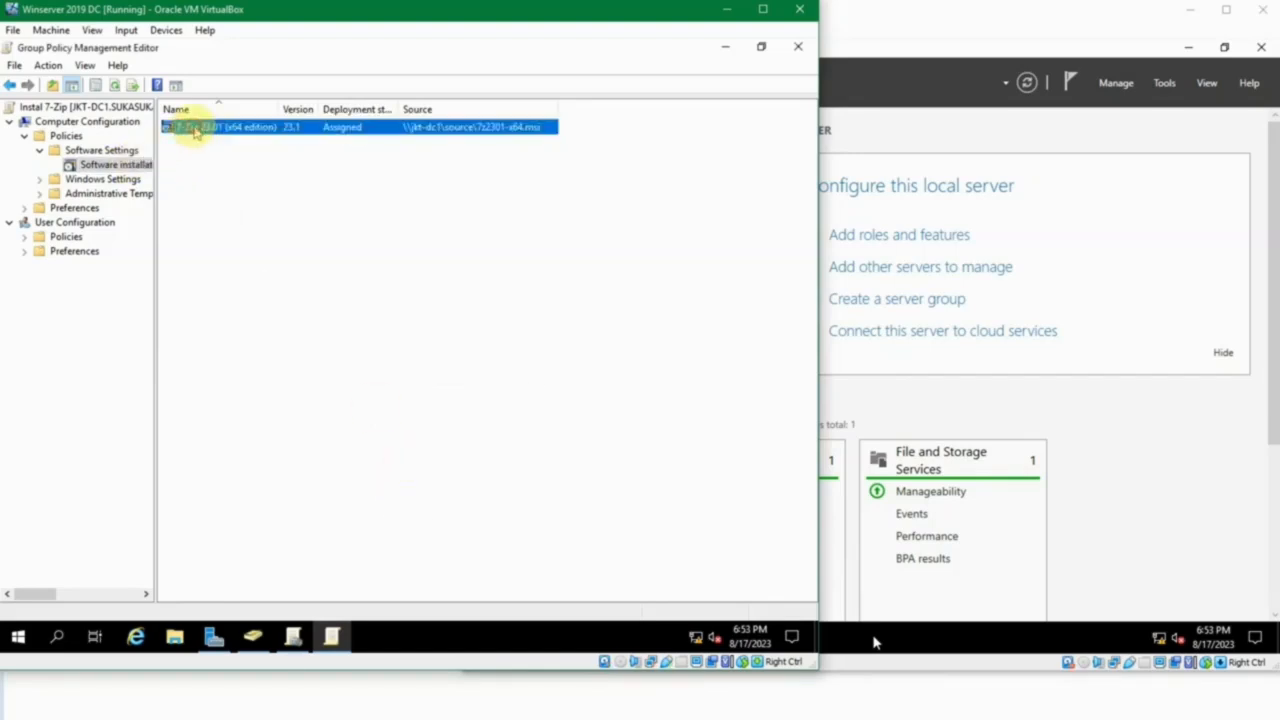
left_click(288, 168)
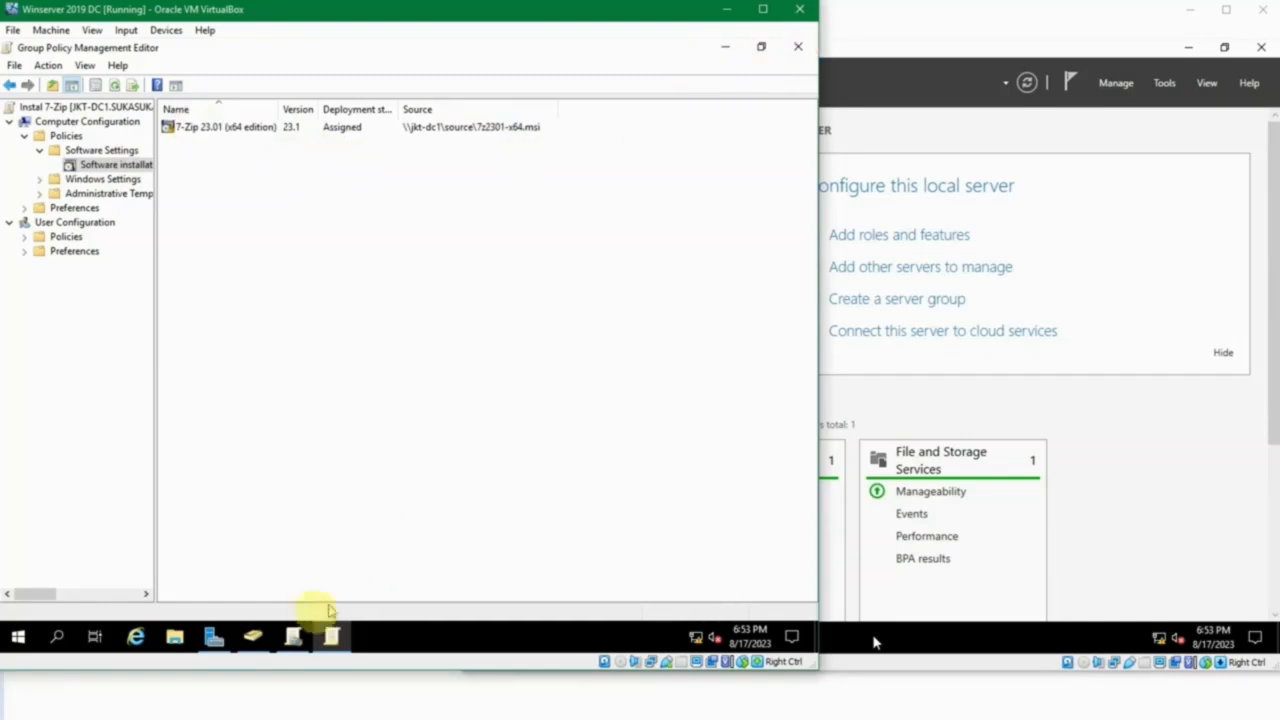
Link the existing Instal 7-Zip GPO to the sukasuka.com domain in Group Policy Management.
left_click(293, 636)
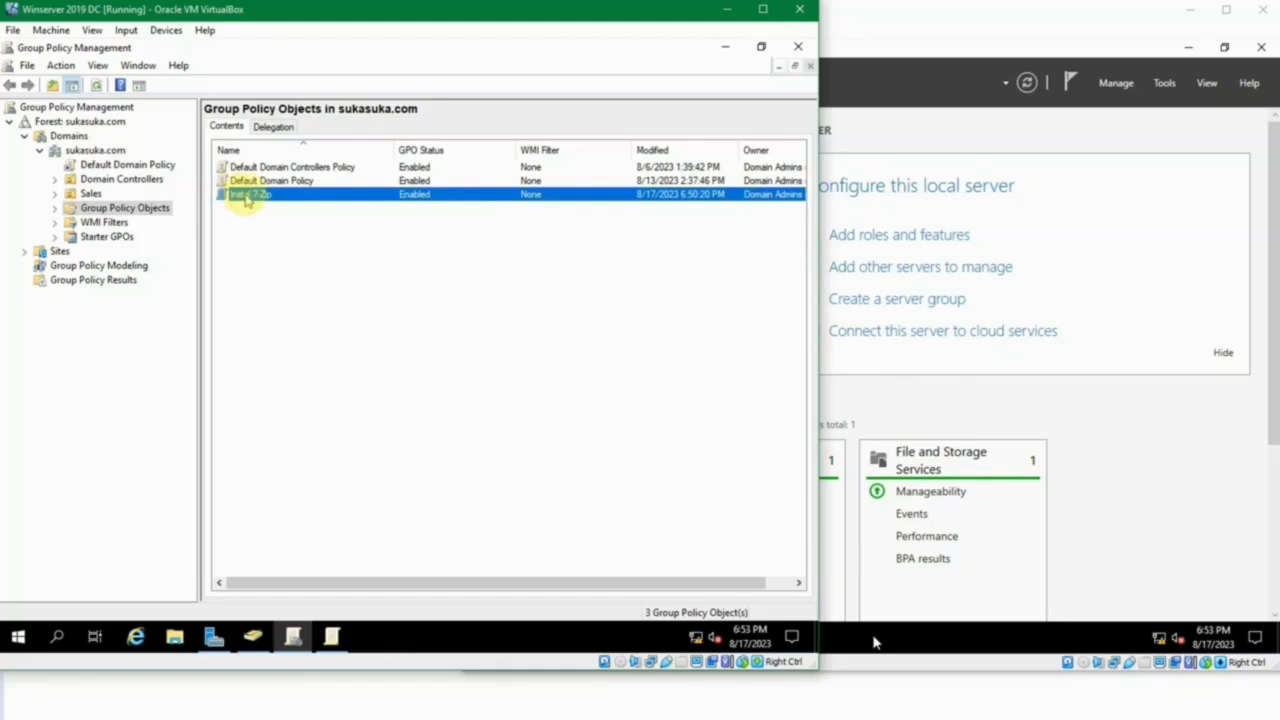
left_click(270, 211)
left_click(252, 199)
left_click(240, 223)
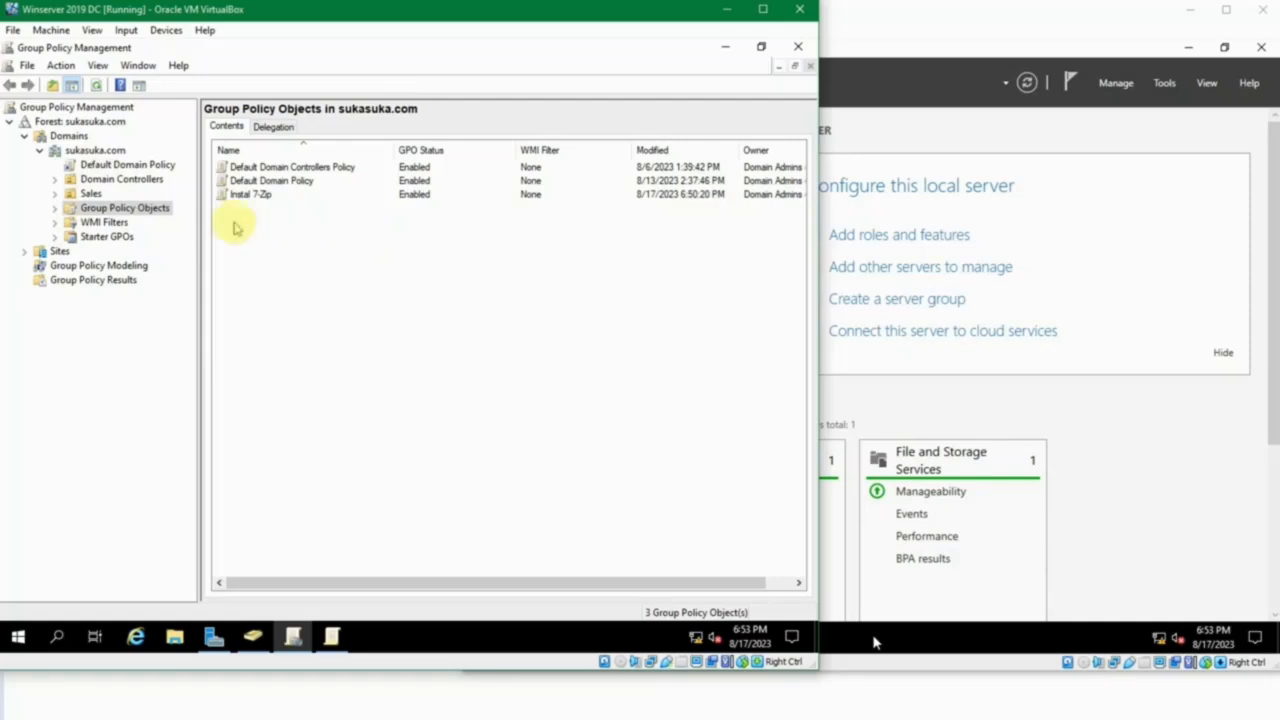
left_click(249, 195)
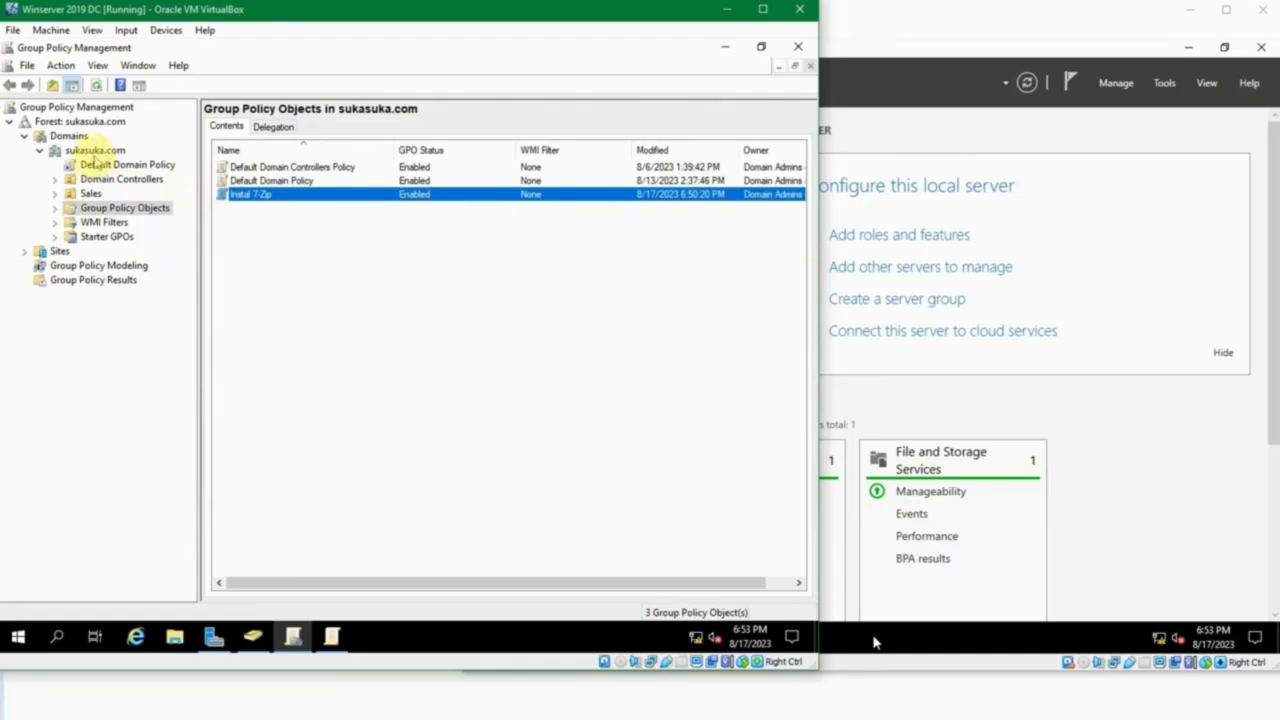
right_click(95, 150)
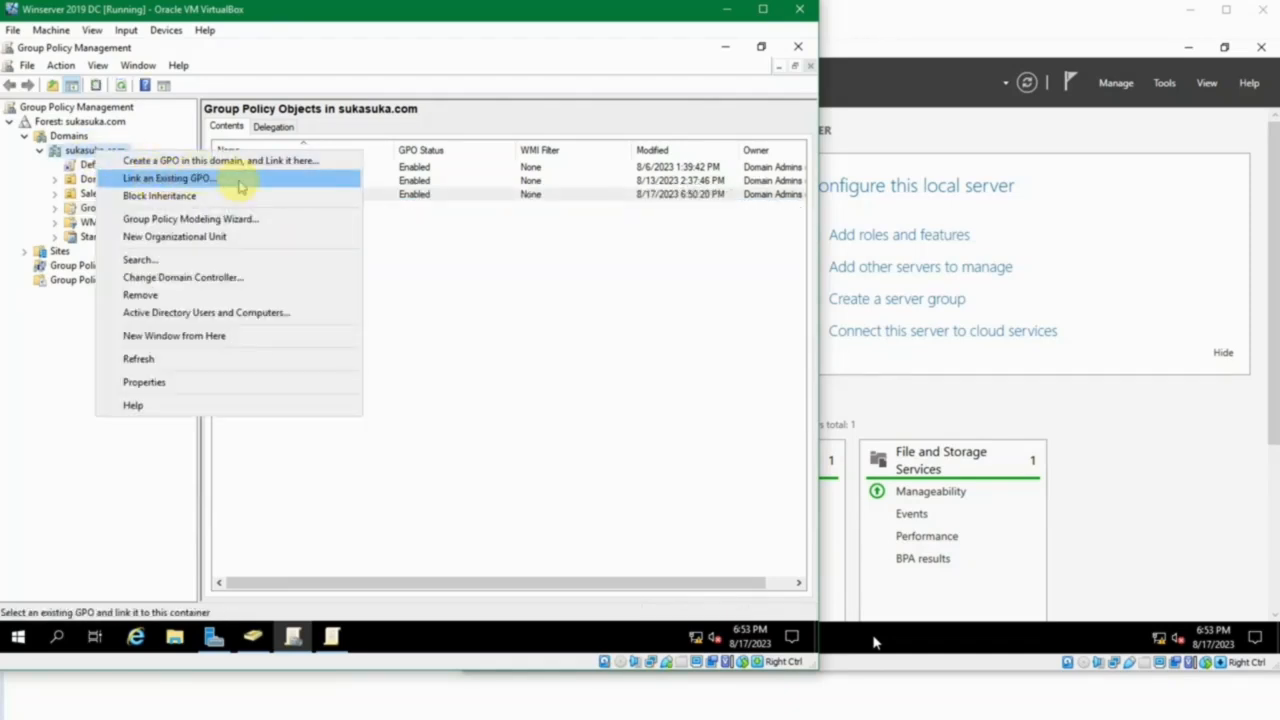
left_click(238, 179)
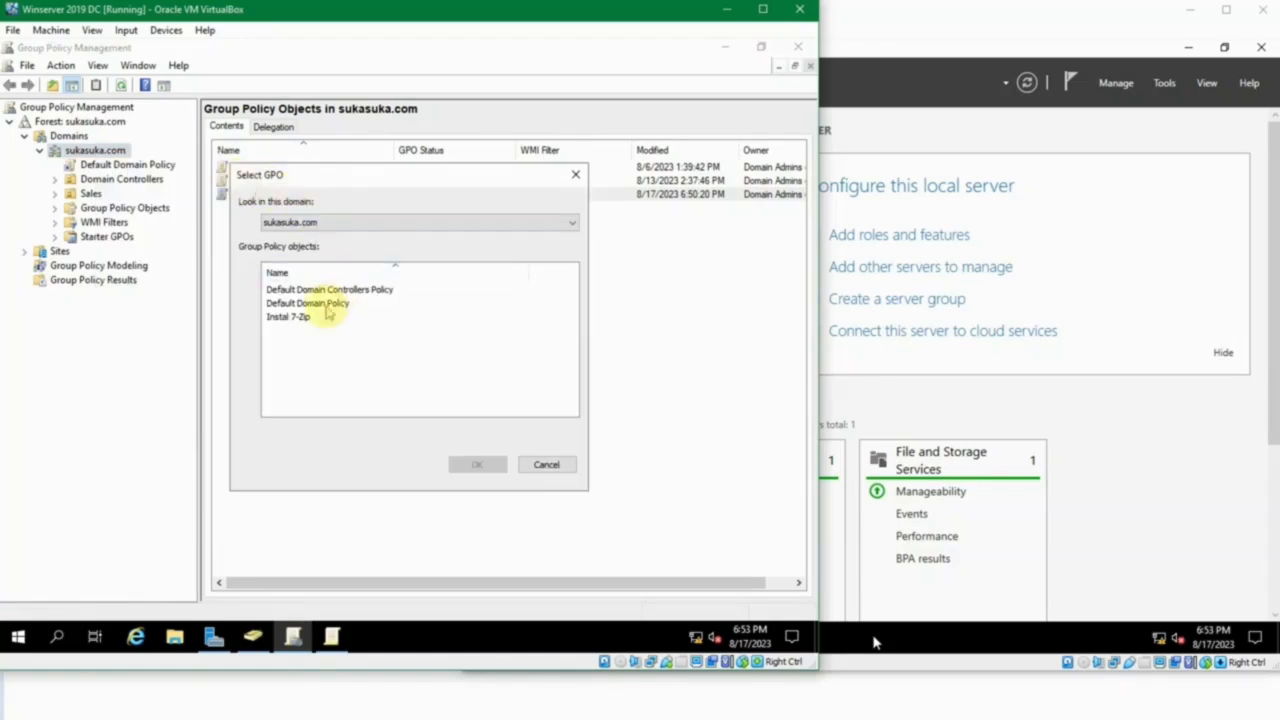
left_click(300, 317)
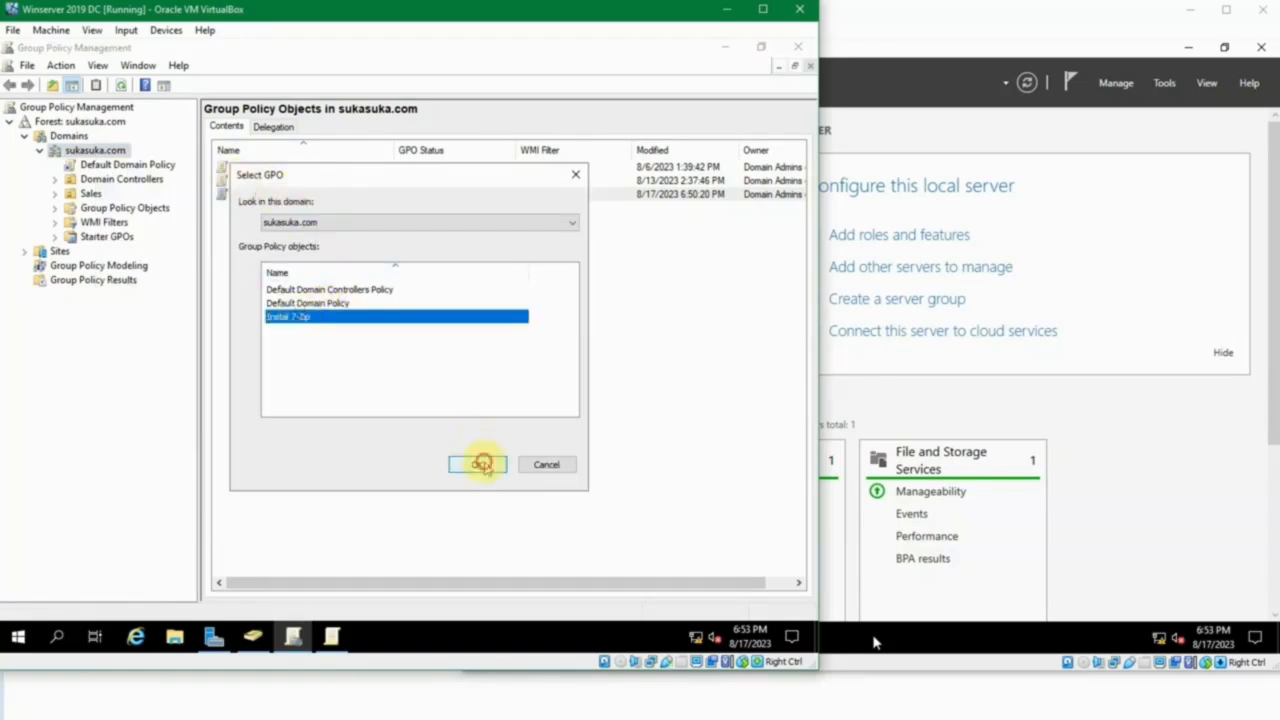
left_click(480, 463)
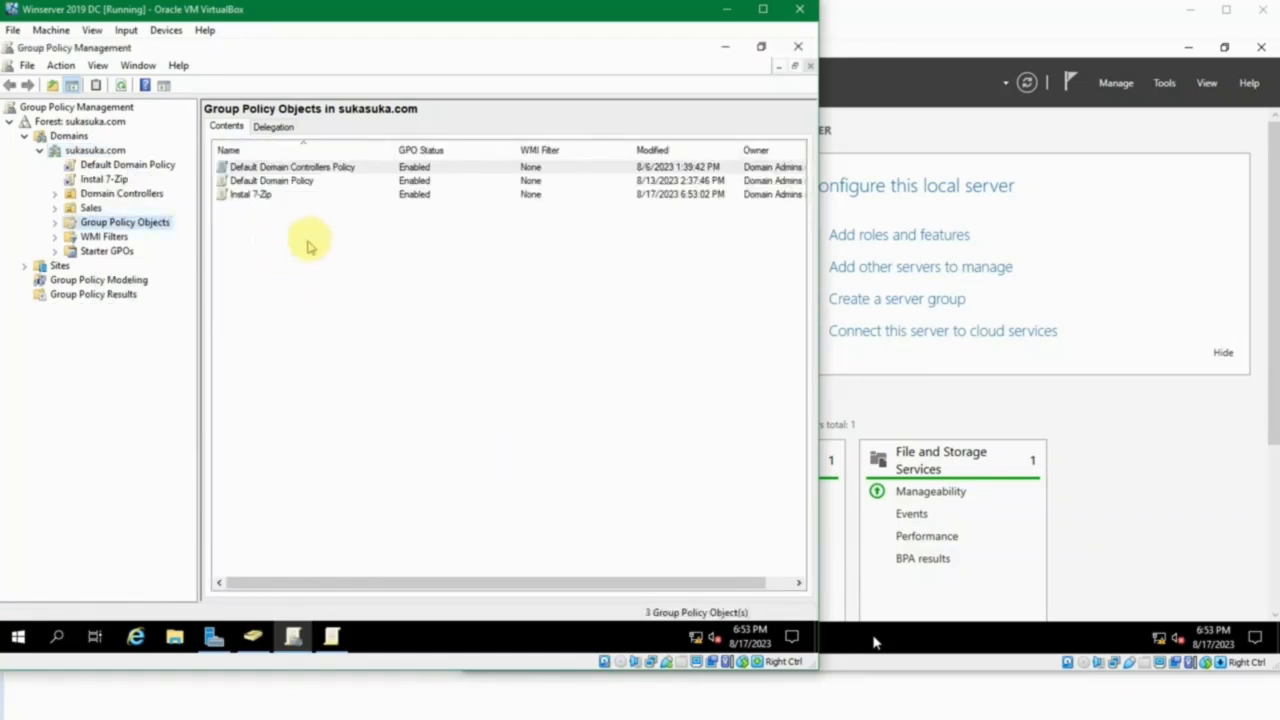
left_click(261, 198)
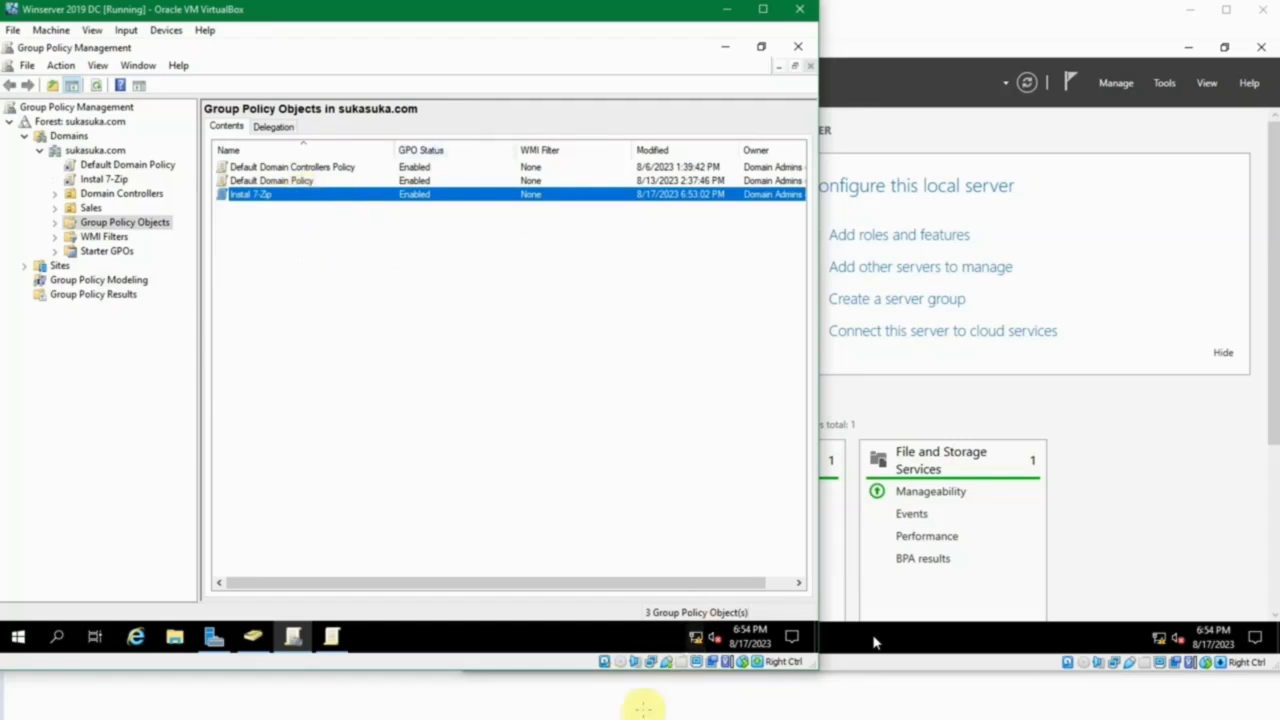
Switch to the Windows 10 1 virtual machine and sign in to the displayed user account with its password.
left_click(614, 706)
left_click(645, 672)
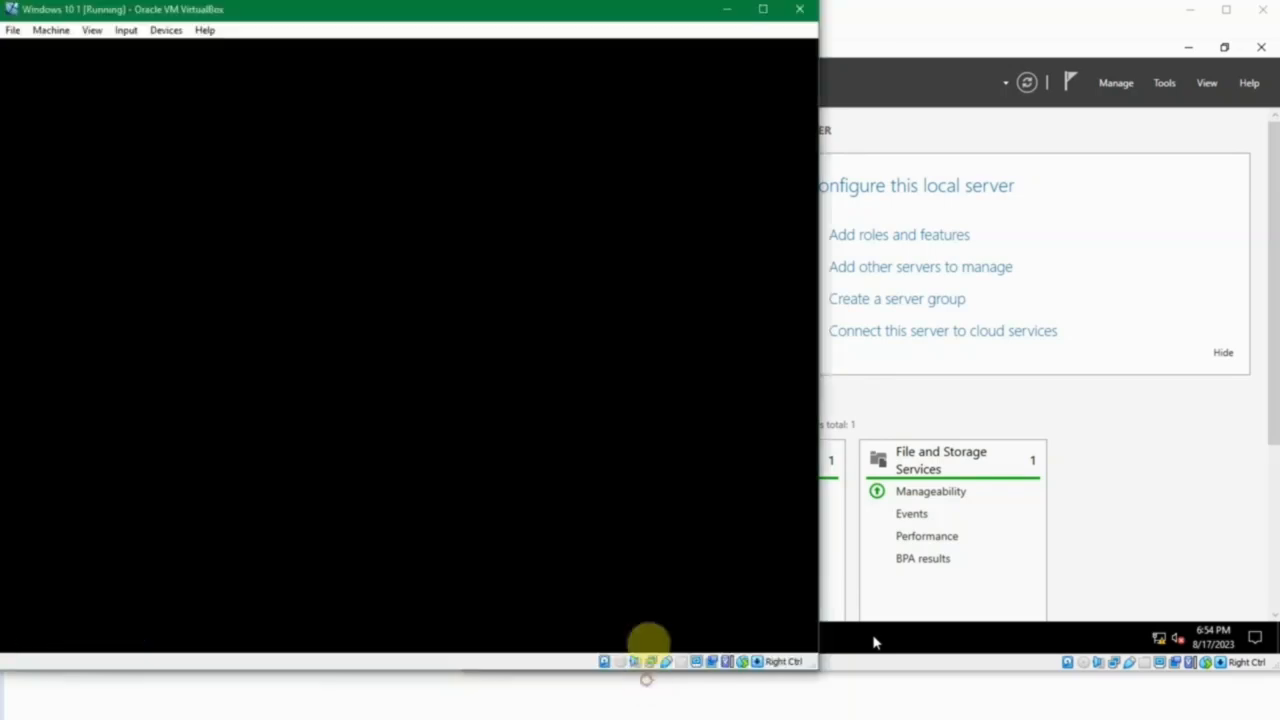
left_click(606, 469)
type("•••••••")
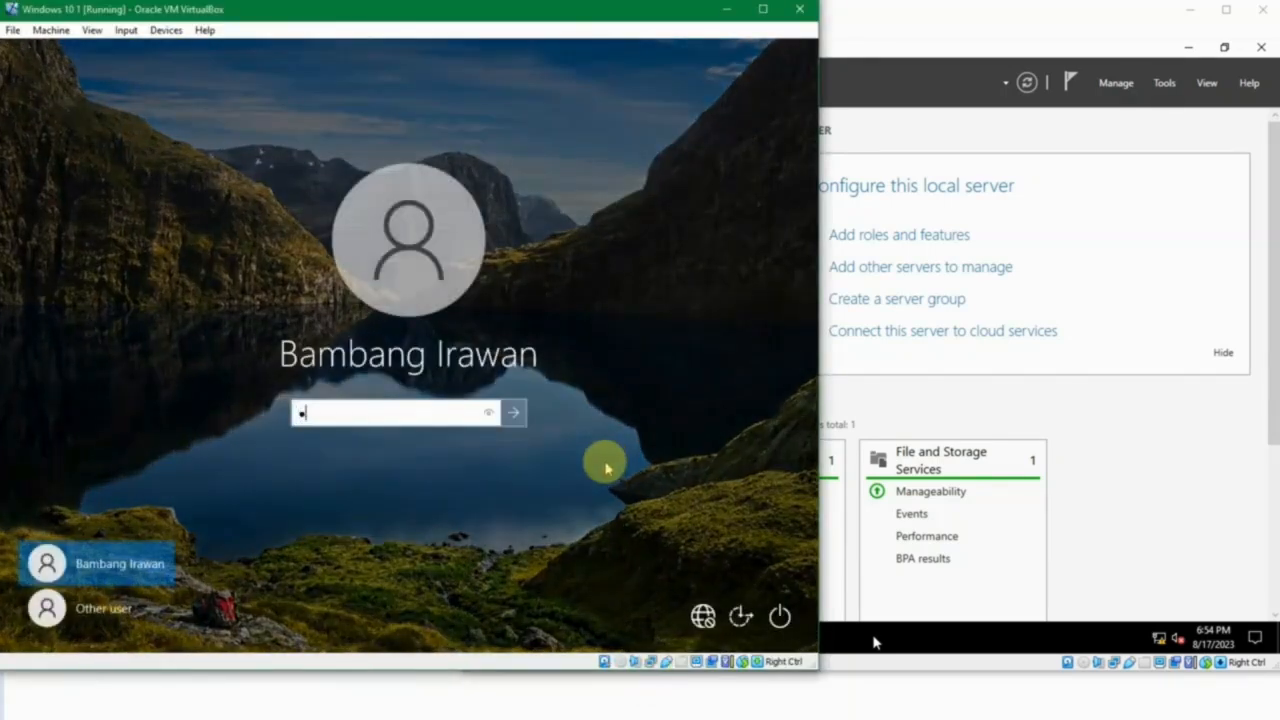
type("••")
key("Return")
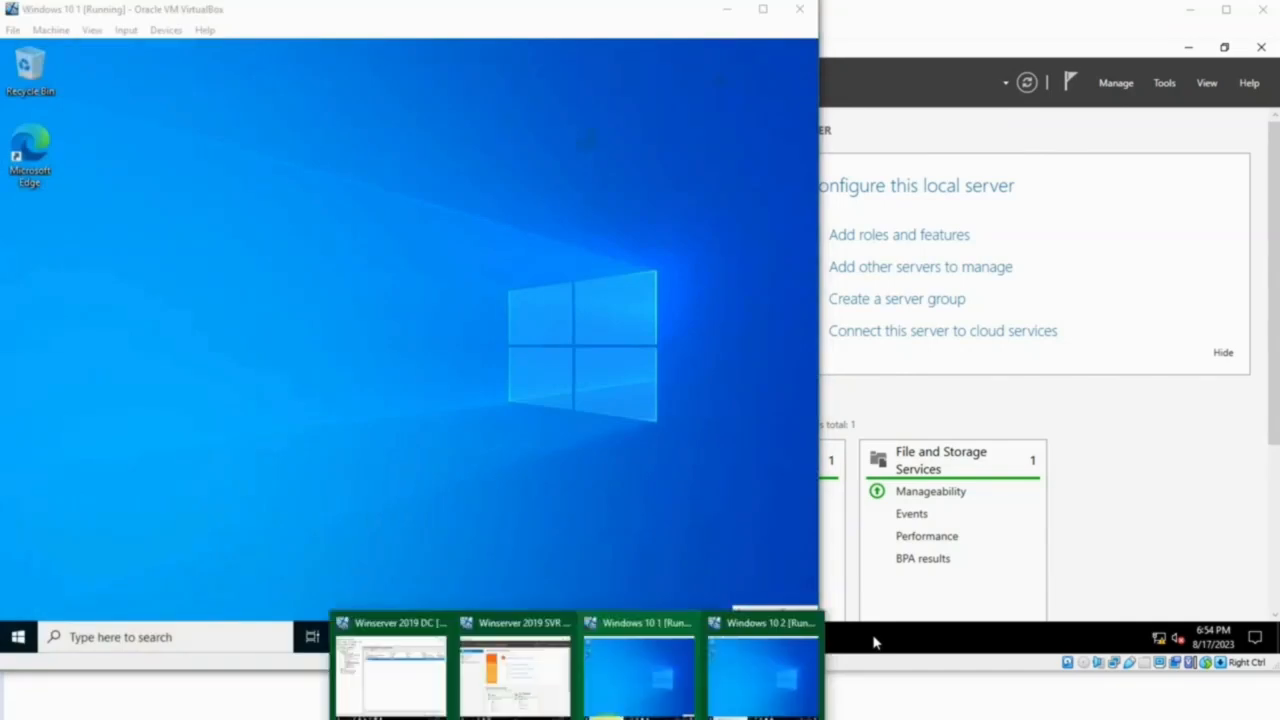
Switch to the Windows 10 2 virtual machine and sign in to the displayed user account with its password.
mouse_move(871, 641)
left_click(757, 672)
left_click(871, 376)
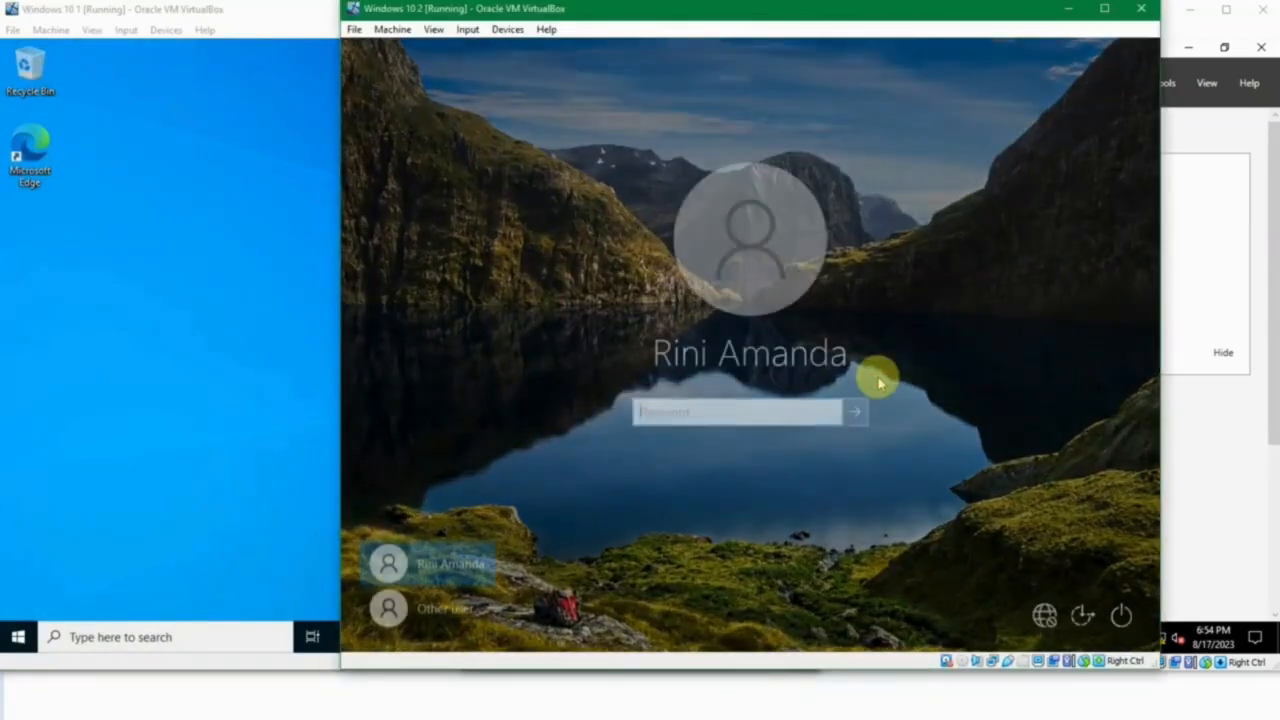
type("••••••••••")
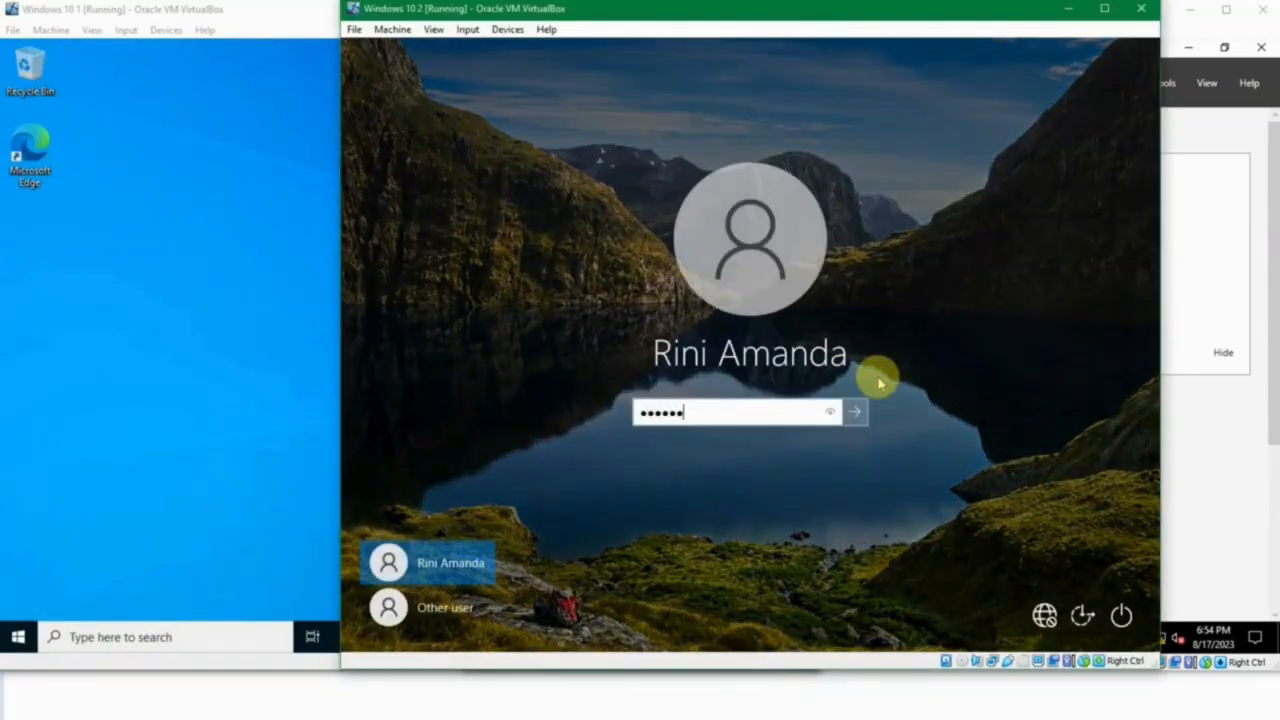
key("Return")
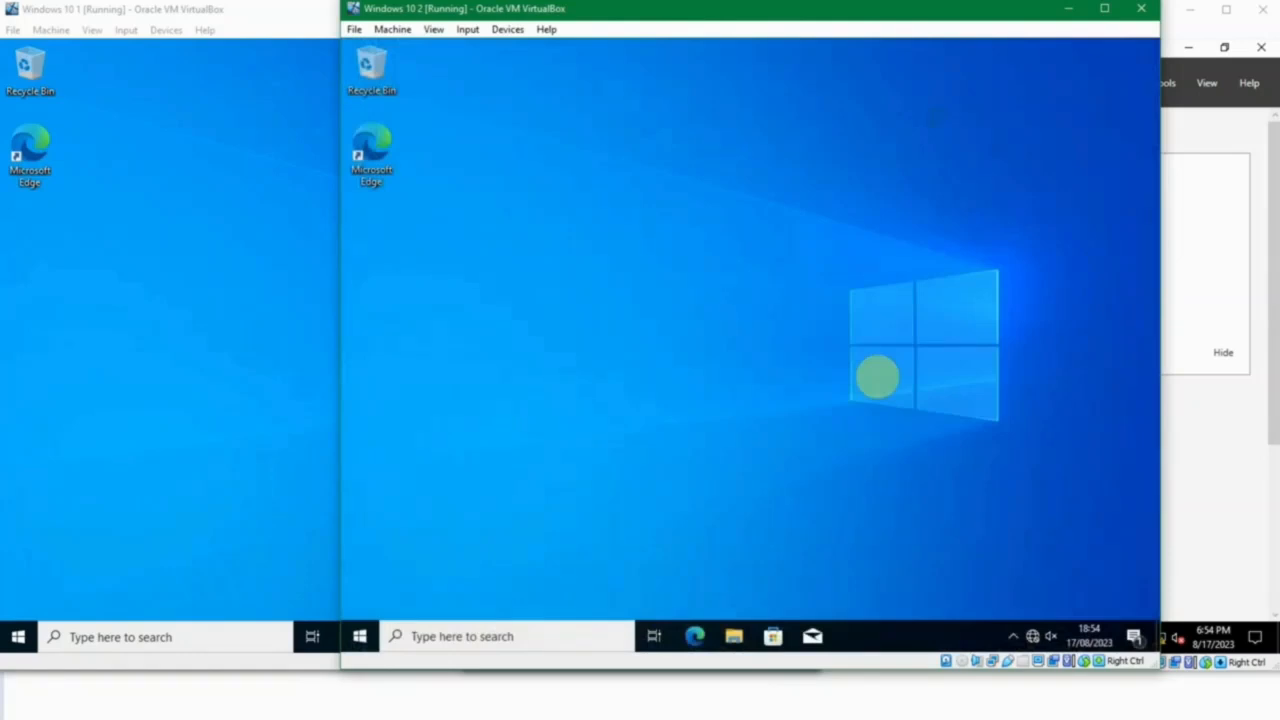
Open Command Prompt on the Windows 10 1 virtual machine and run gpupdate /force.
left_click(245, 255)
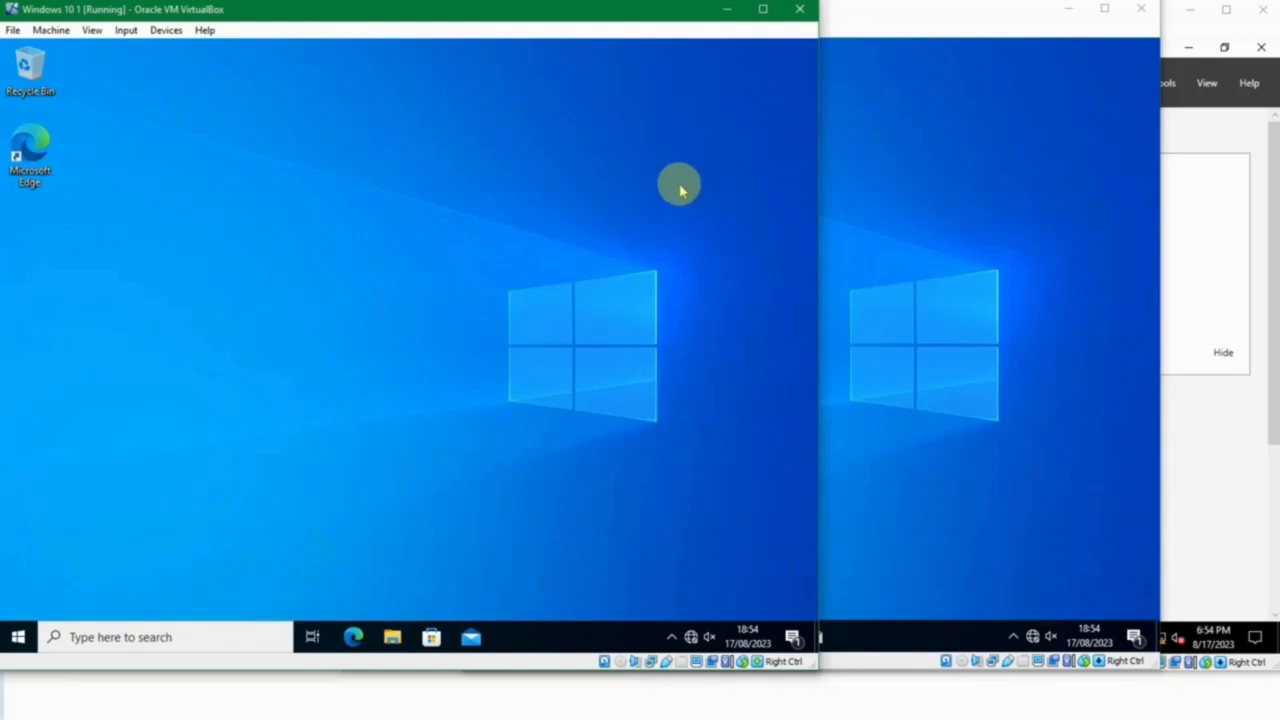
left_click(18, 637)
type("cmd")
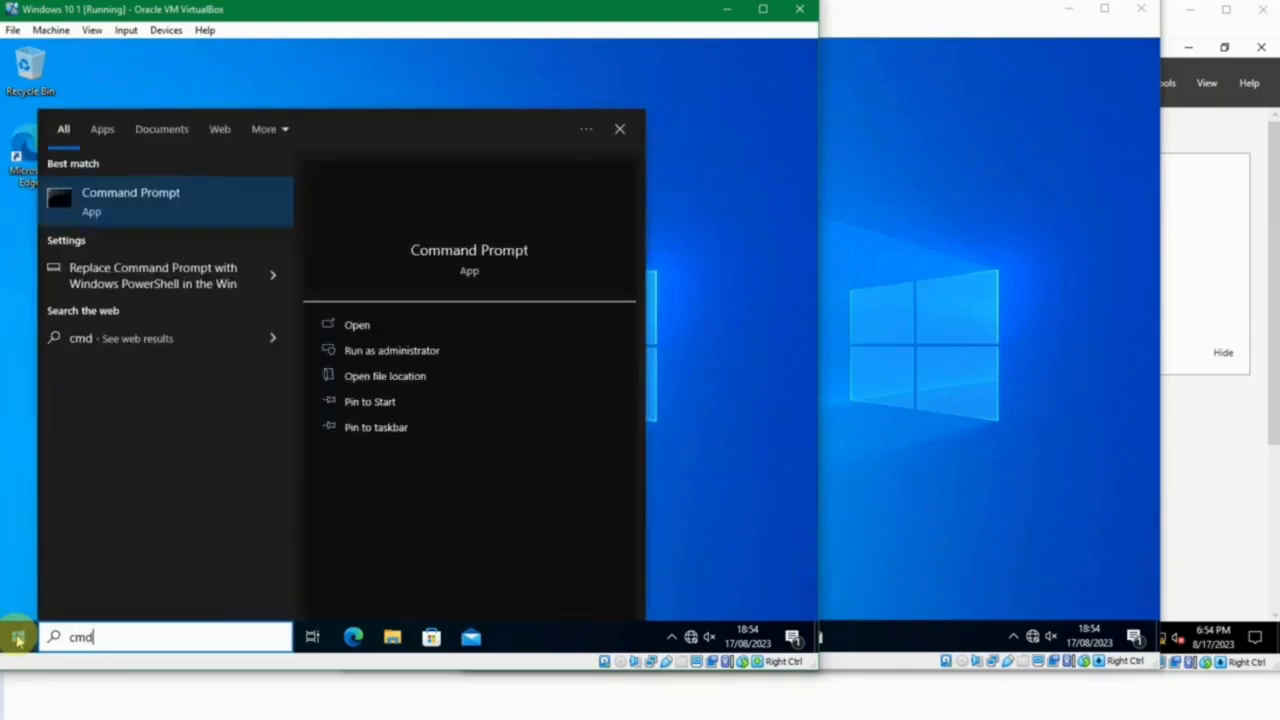
key("Return")
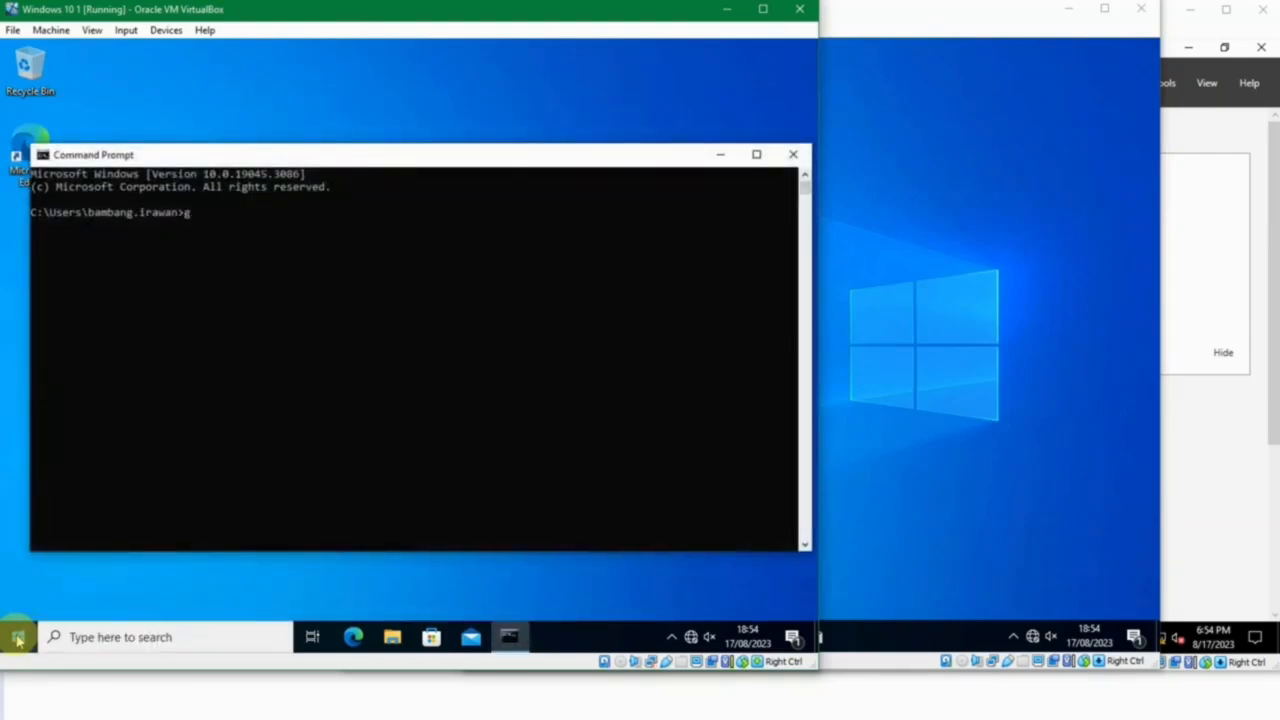
type("gpupdate /force")
key("Return")
Open a command prompt on the Windows 10 2 virtual machine and force a policy refresh with gpupdate /force.
left_click(937, 420)
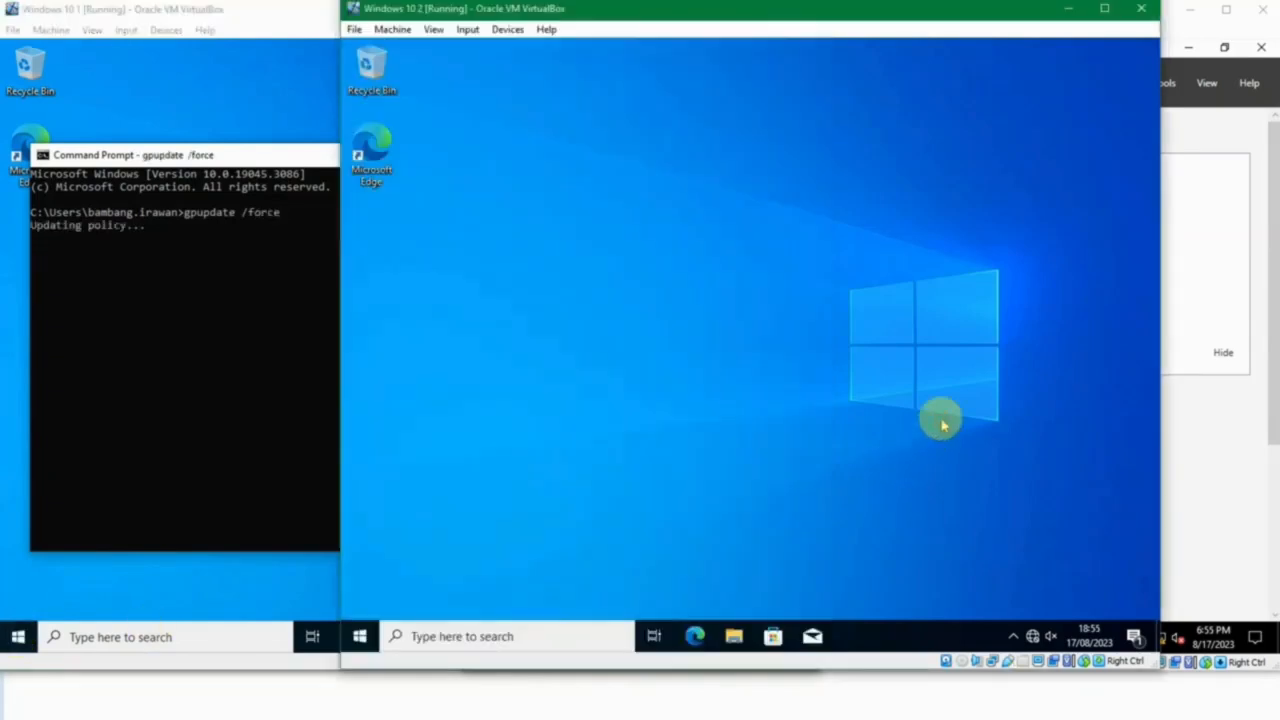
key("super+r")
key("Return")
type("gpu")
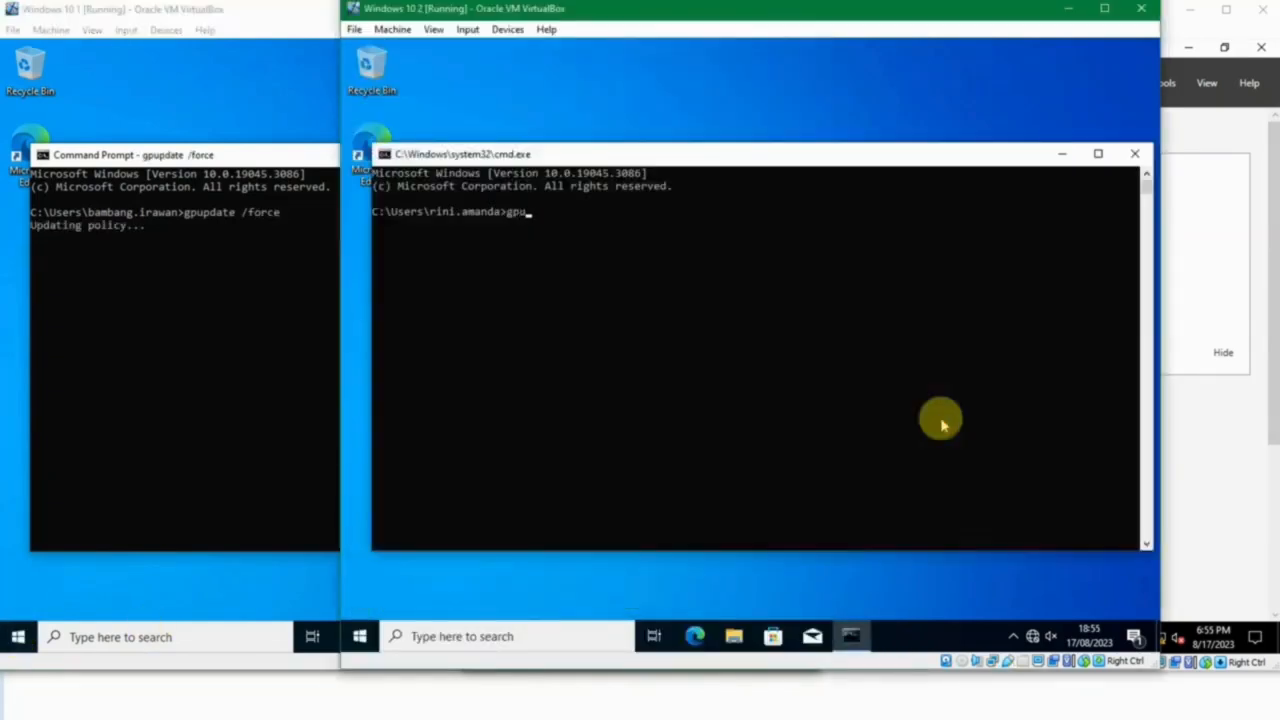
type("pdate /force")
key("Return")
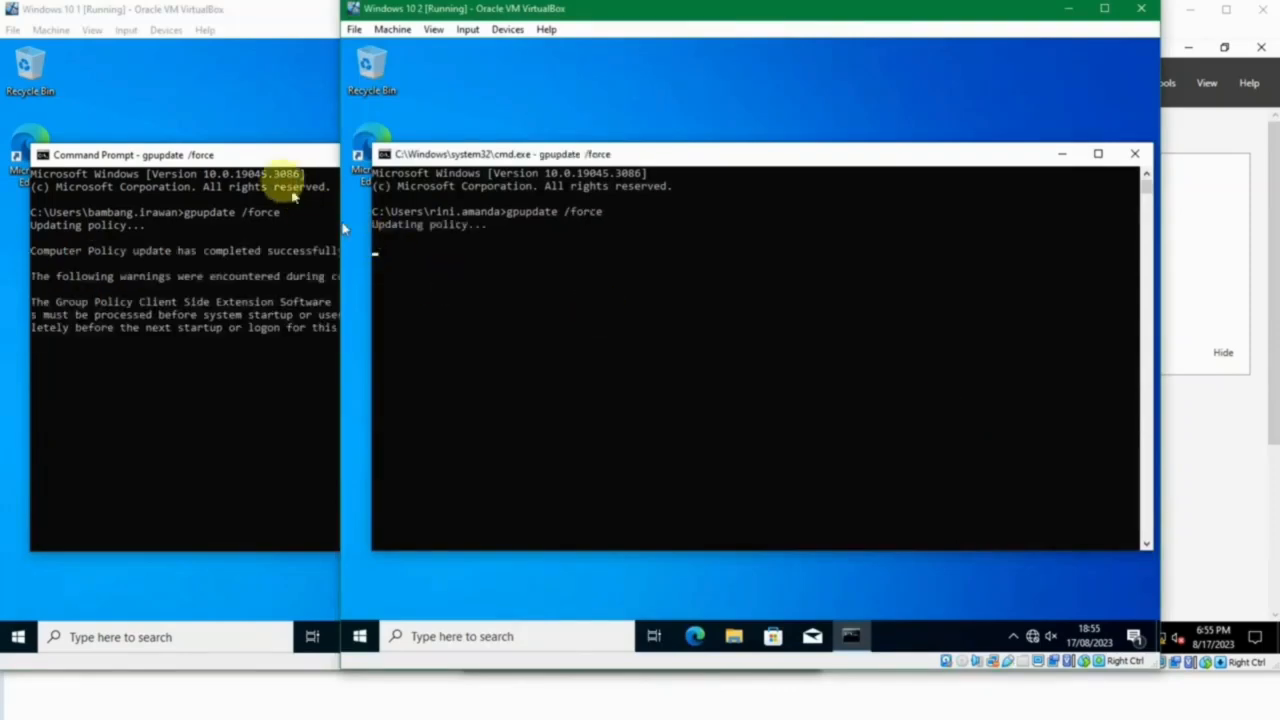
Accept the policy-required restart on Windows 10 1 with y and dismiss the sign-out notice.
left_click(268, 158)
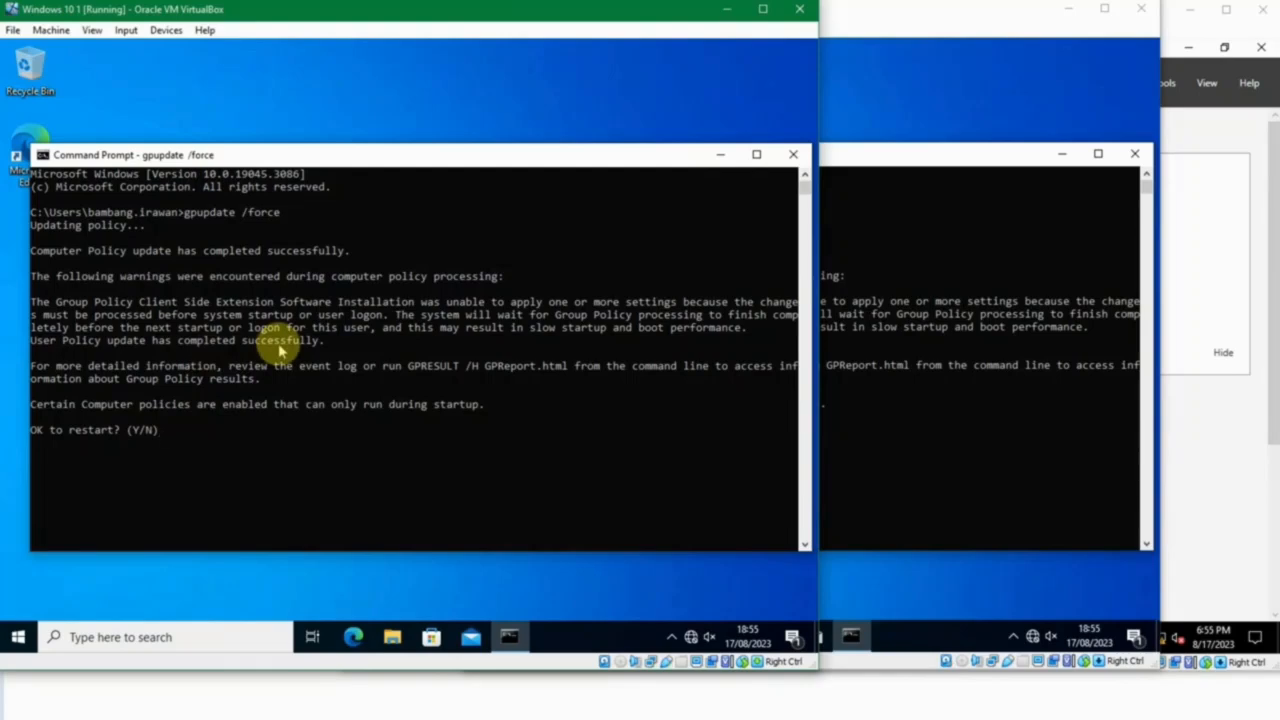
type("y")
key("Return")
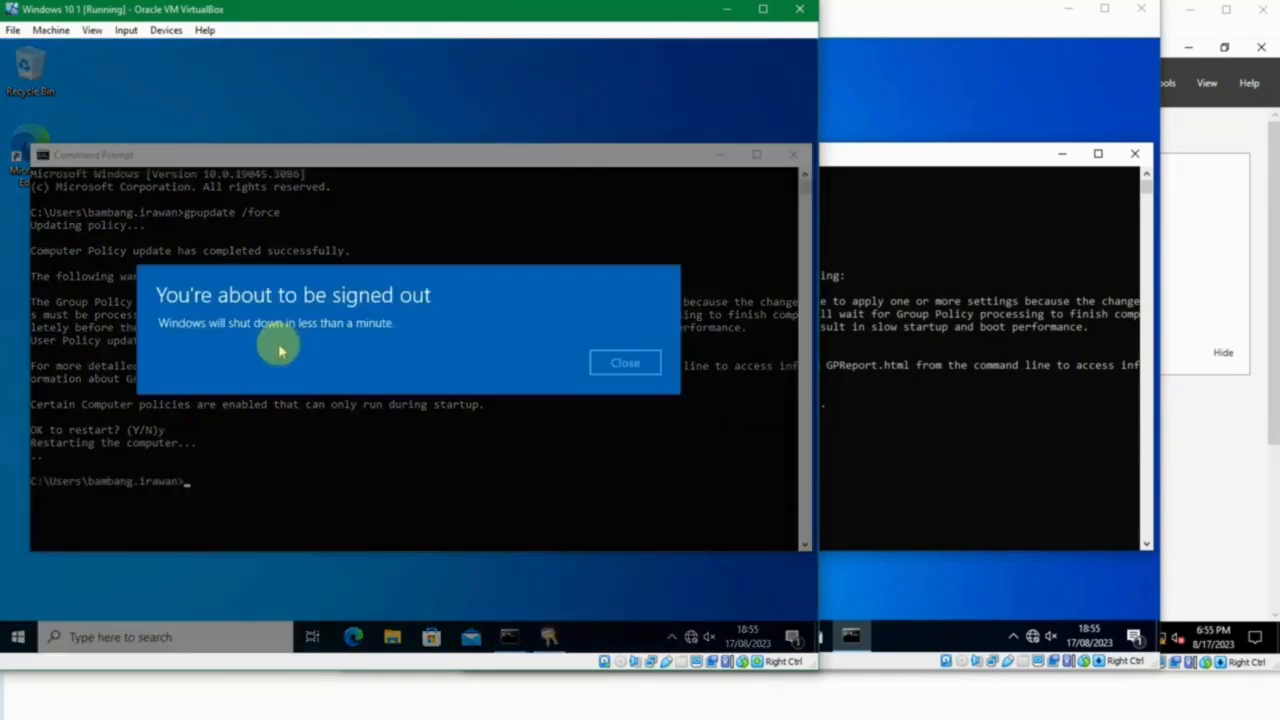
left_click(625, 368)
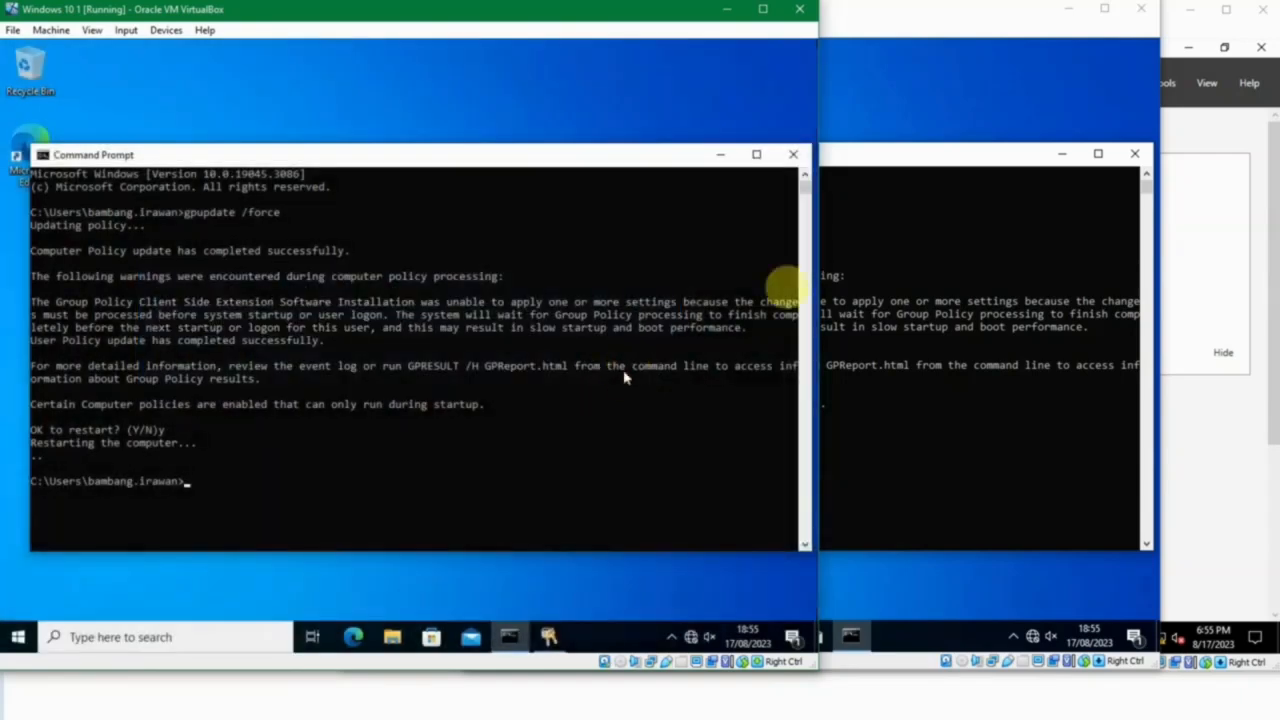
Accept the policy-required restart on Windows 10 2 with y and dismiss the sign-out notice.
left_click(888, 155)
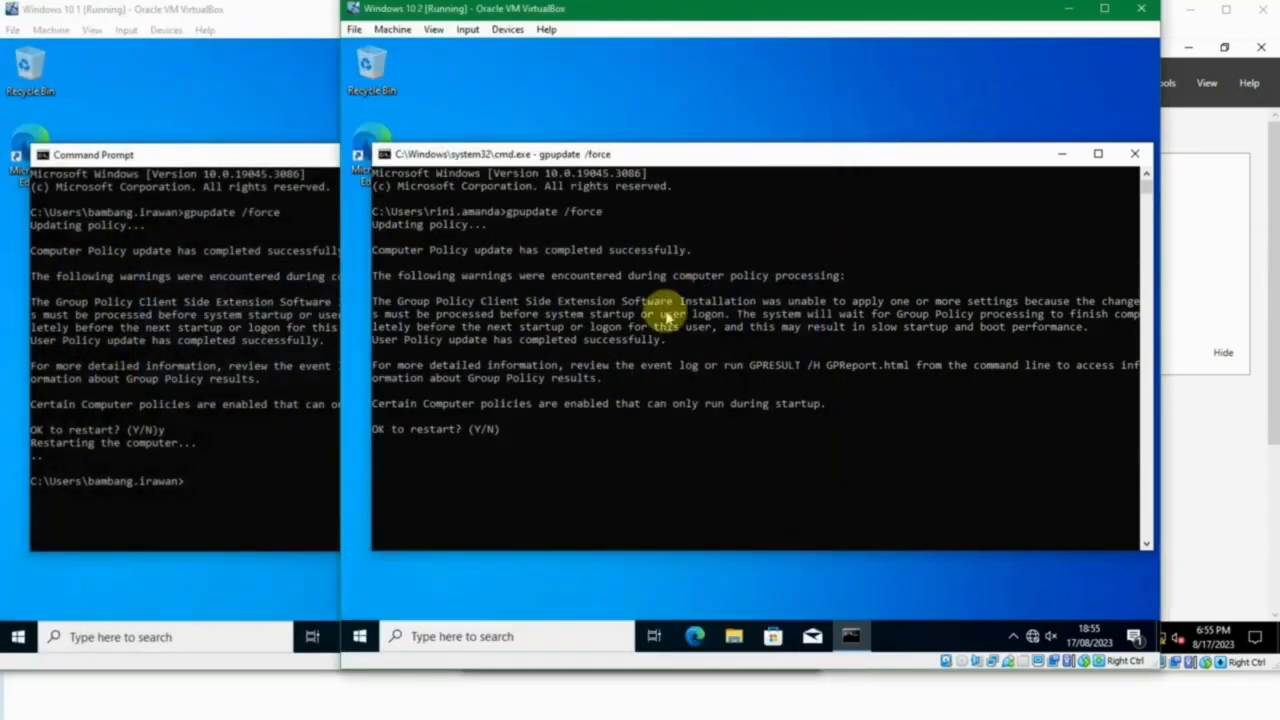
type("y")
key("Return")
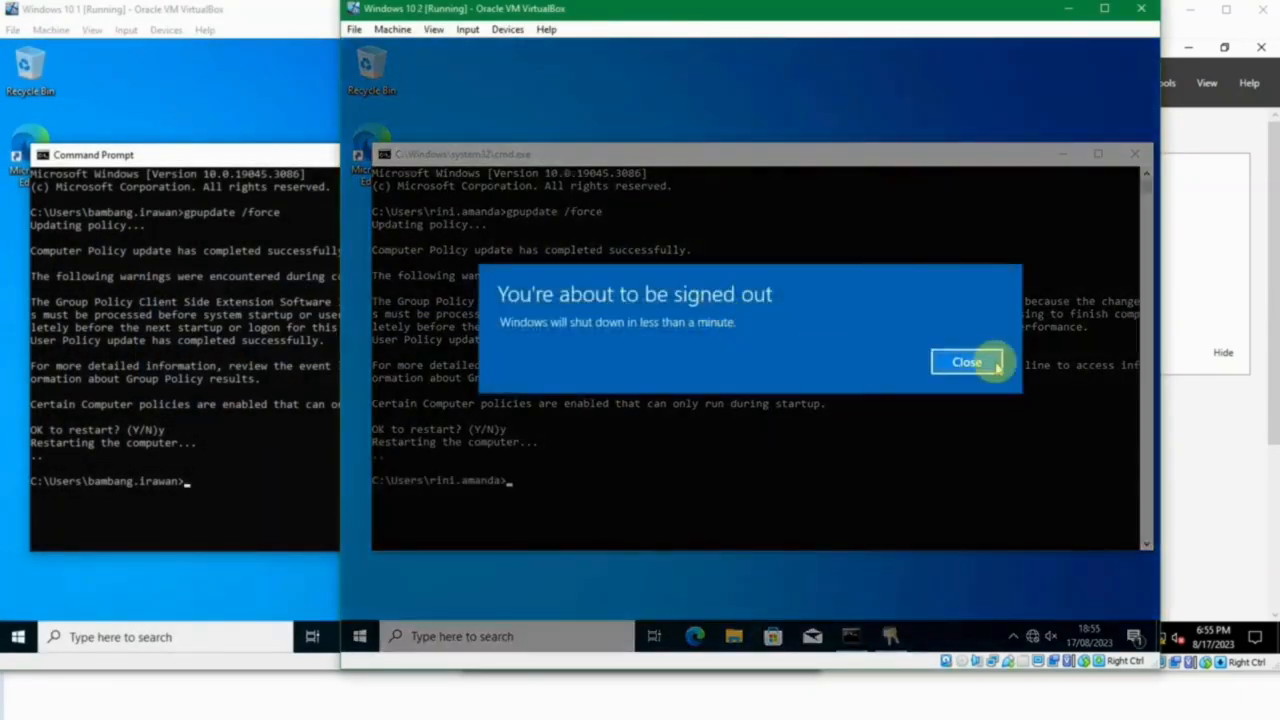
left_click(964, 363)
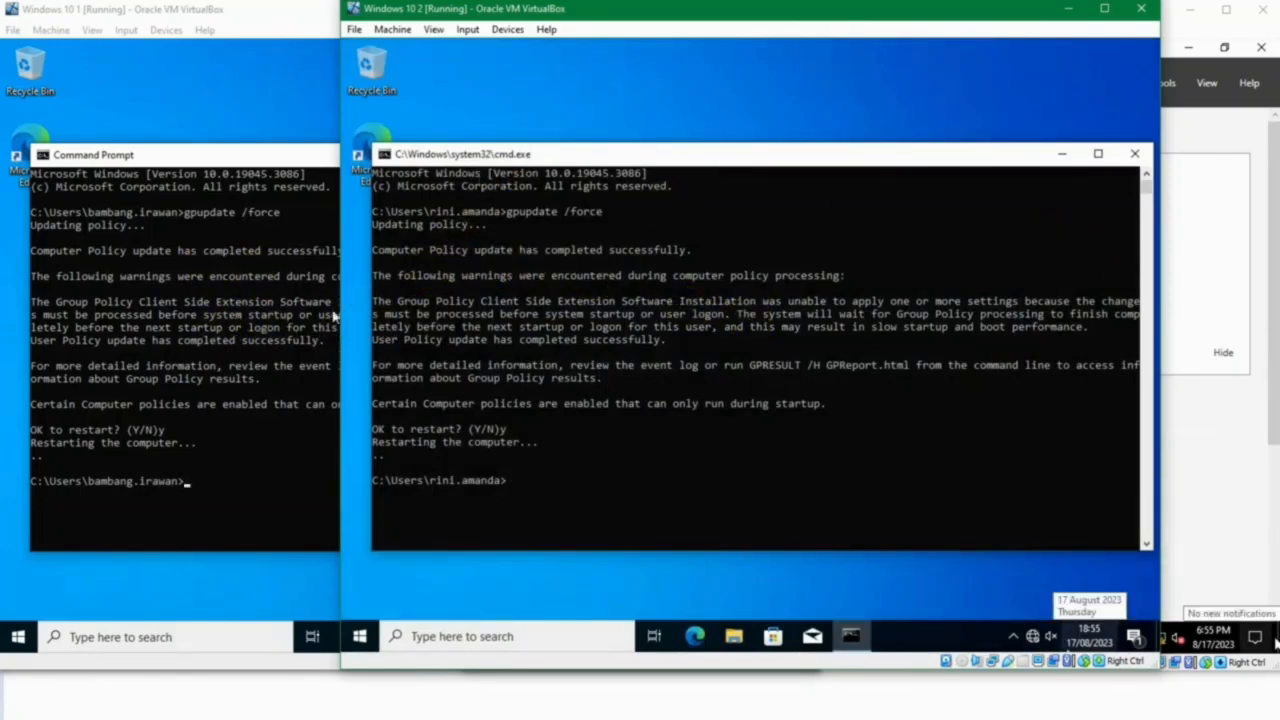
Sign back in to the displayed user account on the restarted Windows 10 1 machine with the account password.
left_click(161, 11)
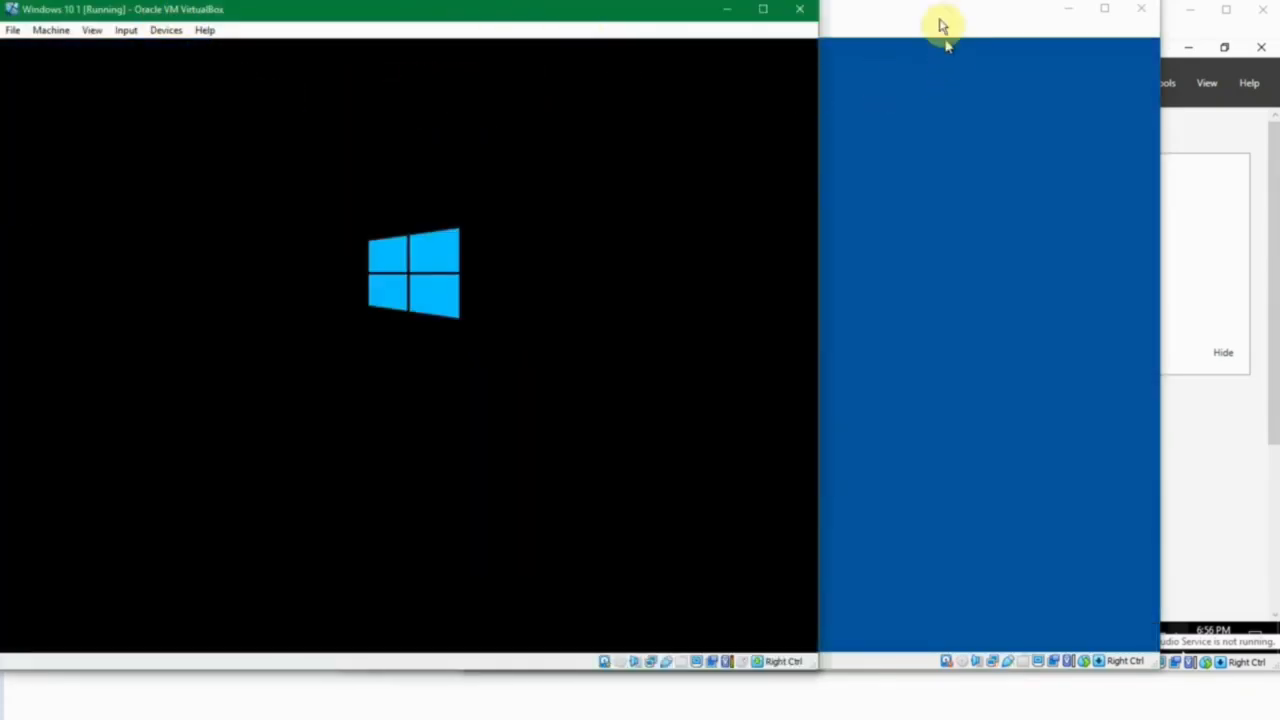
left_click(943, 28)
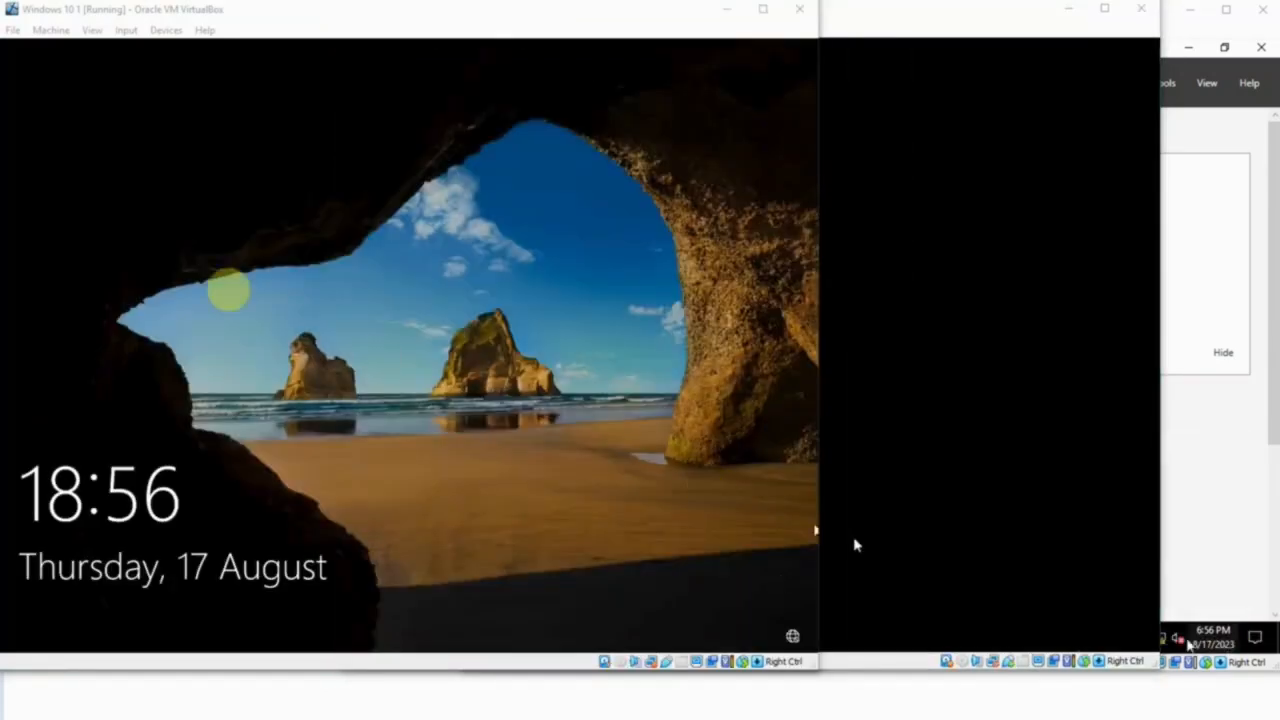
left_click(251, 238)
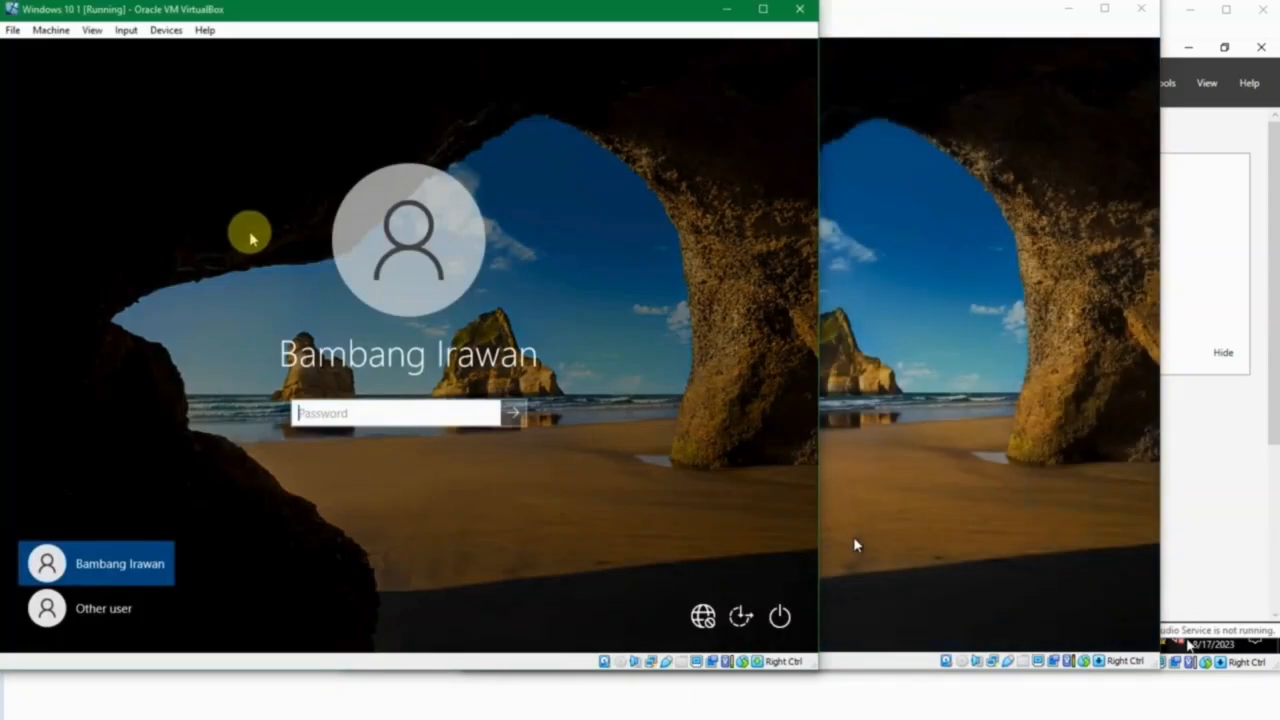
type("•••••")
key("Return")
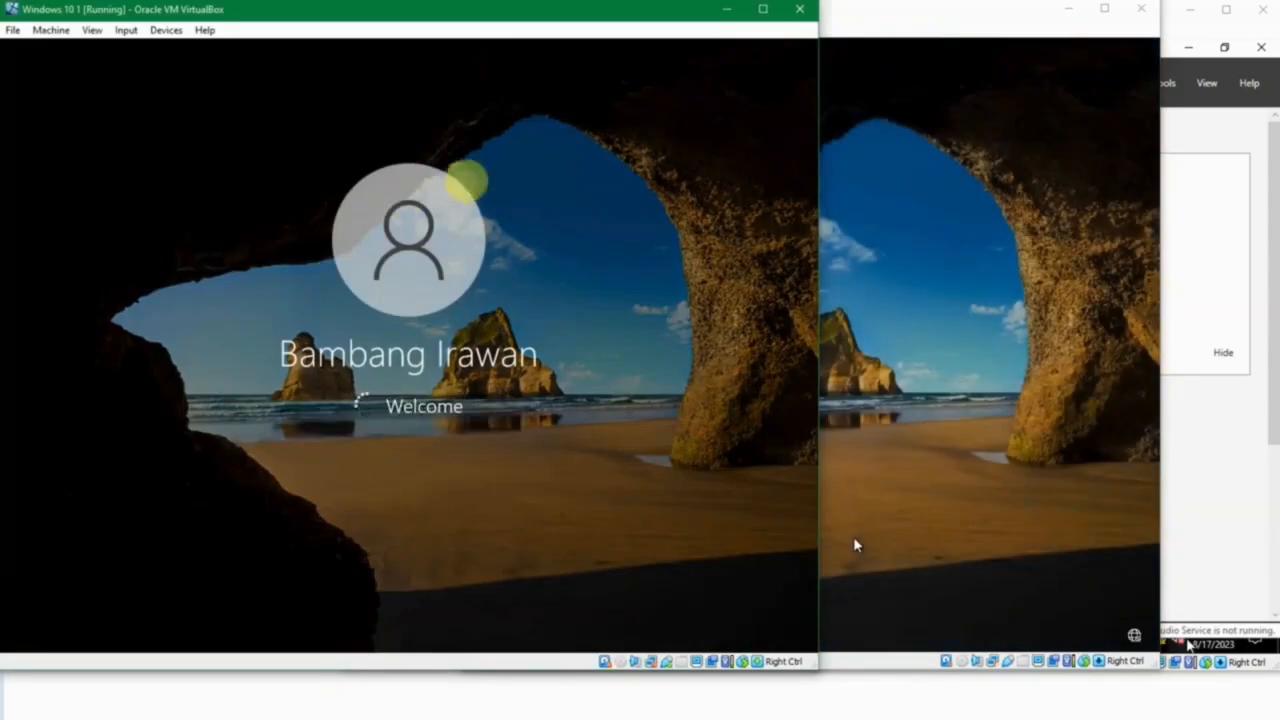
Sign back in to the displayed user account on the restarted Windows 10 2 machine with the account password.
left_click(823, 173)
type("•")
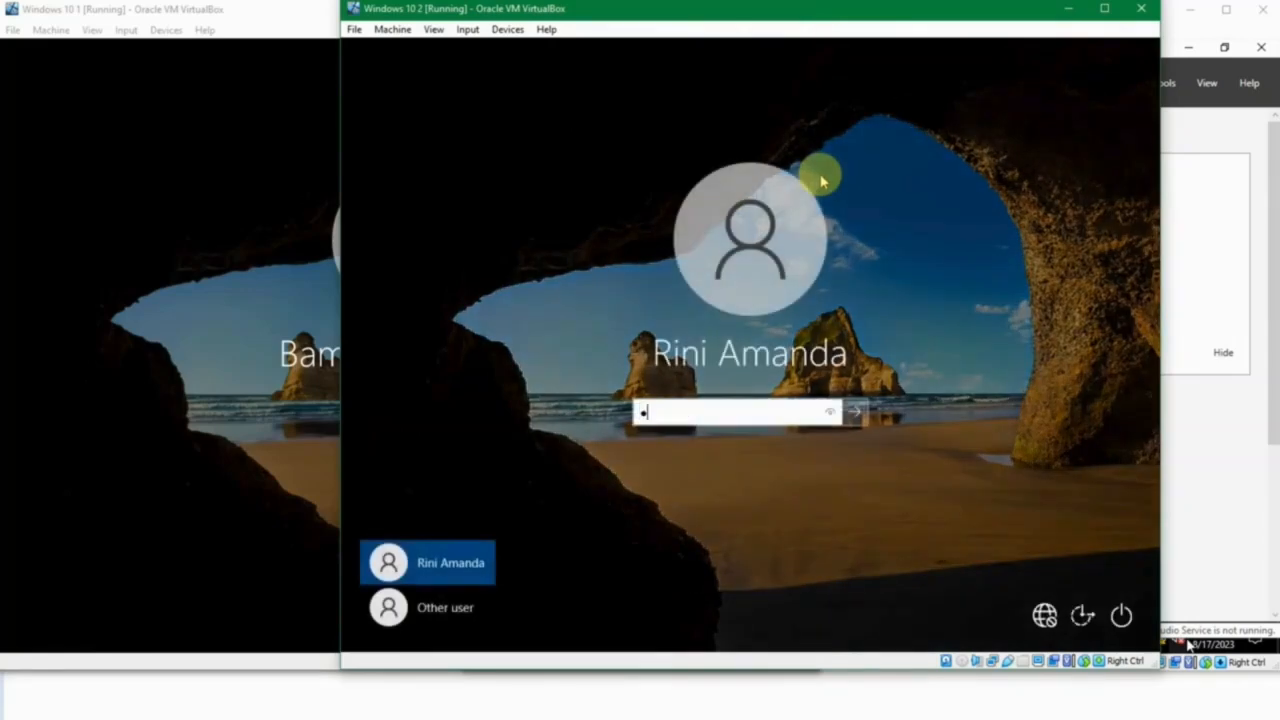
key("Return")
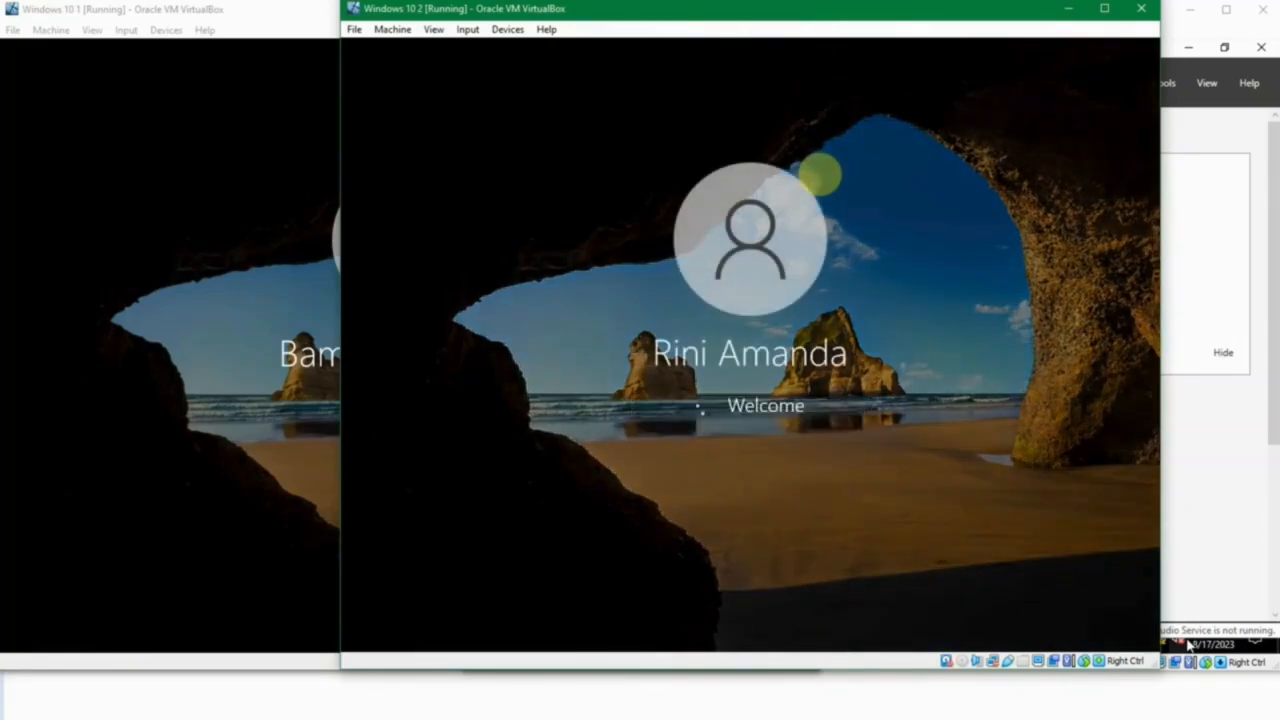
Check the installed app lists on Windows 10 1 and Windows 10 2 for 7-Zip, and close both lists.
left_click(130, 272)
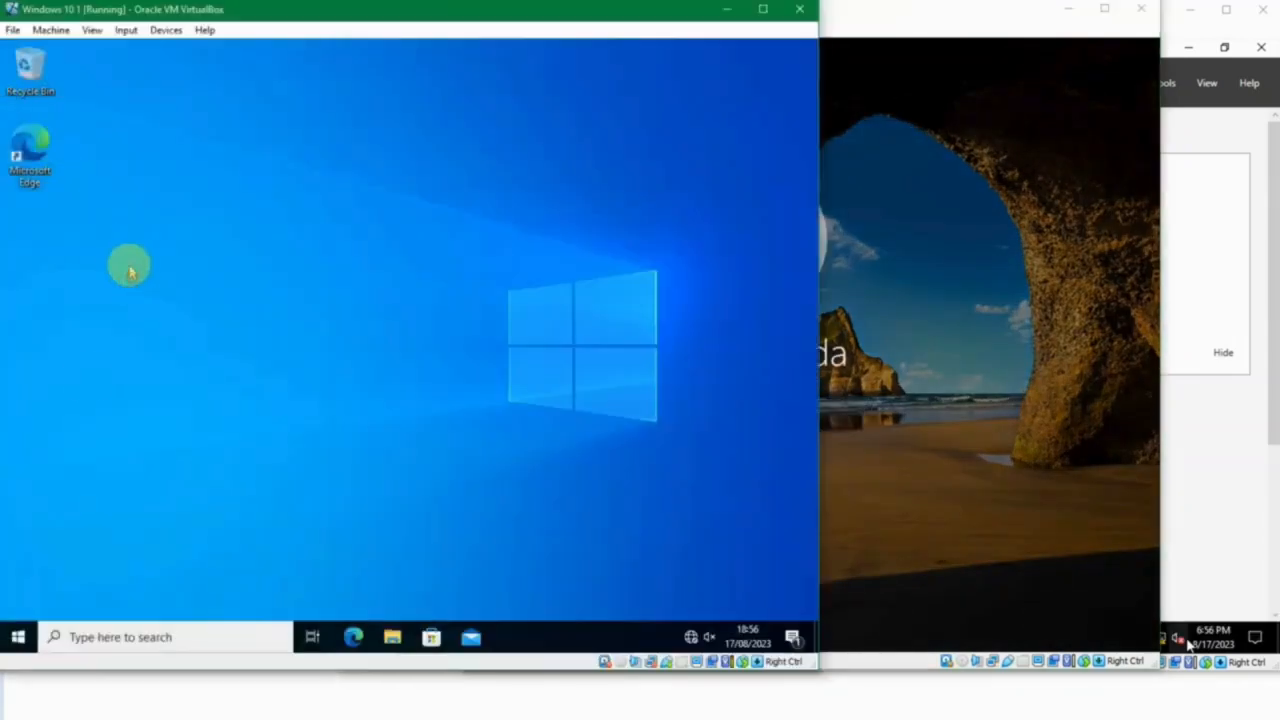
left_click(22, 637)
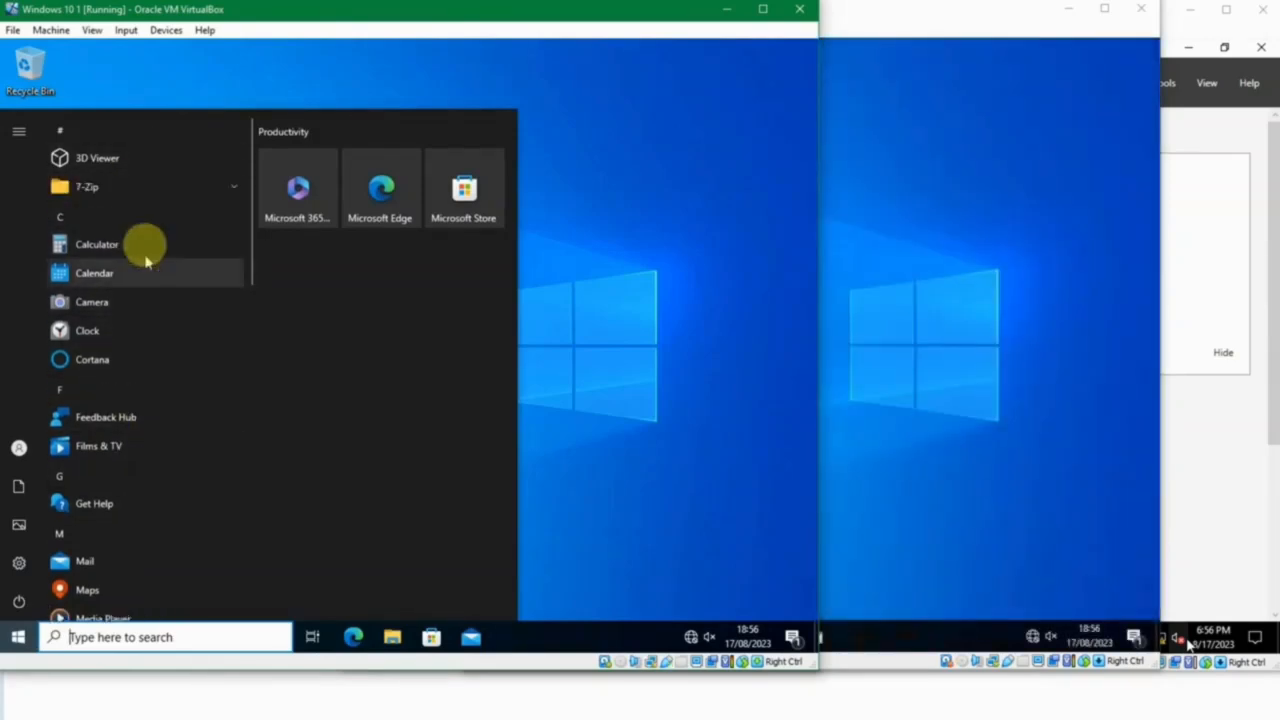
left_click(1131, 372)
left_click(360, 636)
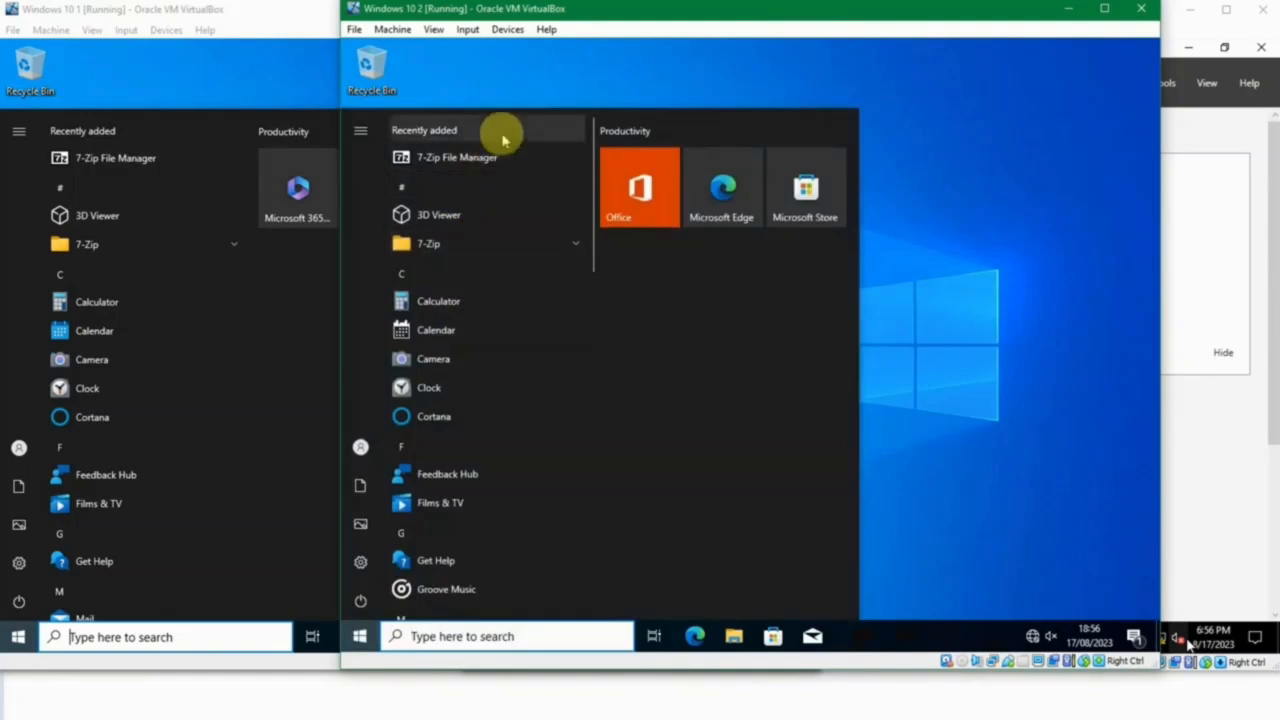
left_click(920, 306)
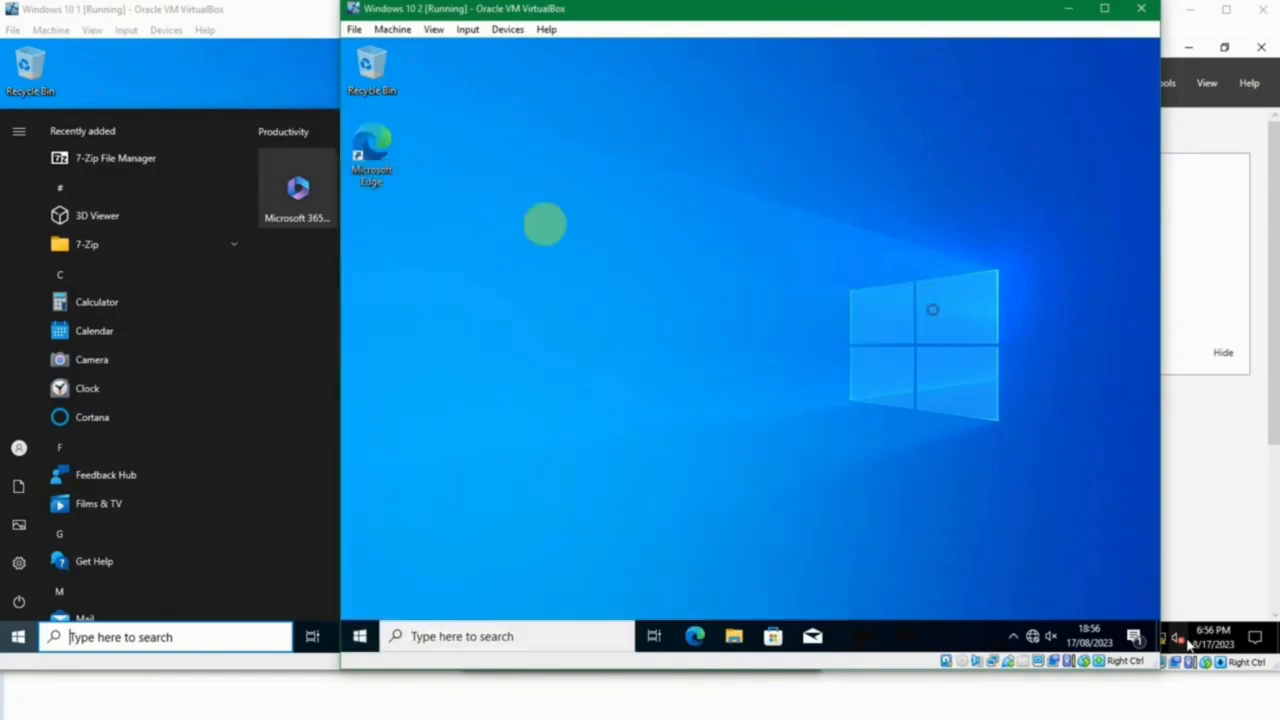
left_click(188, 72)
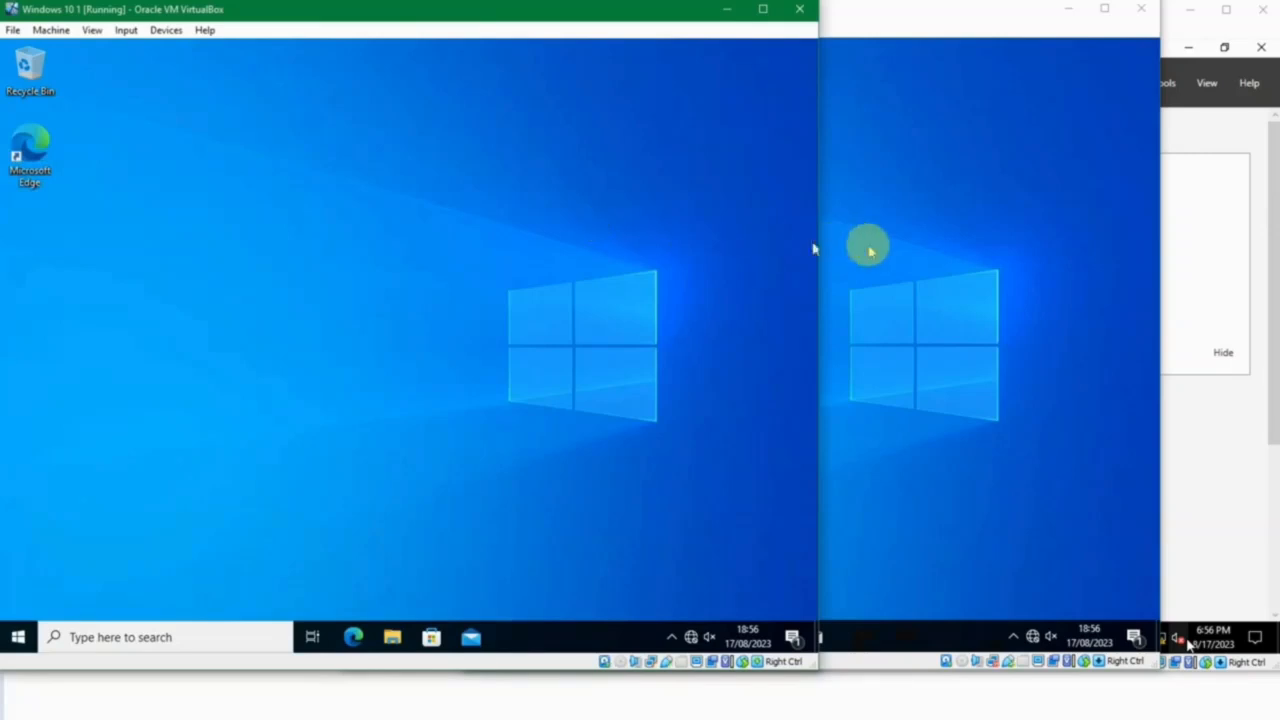
left_click(868, 250)
left_click(143, 210)
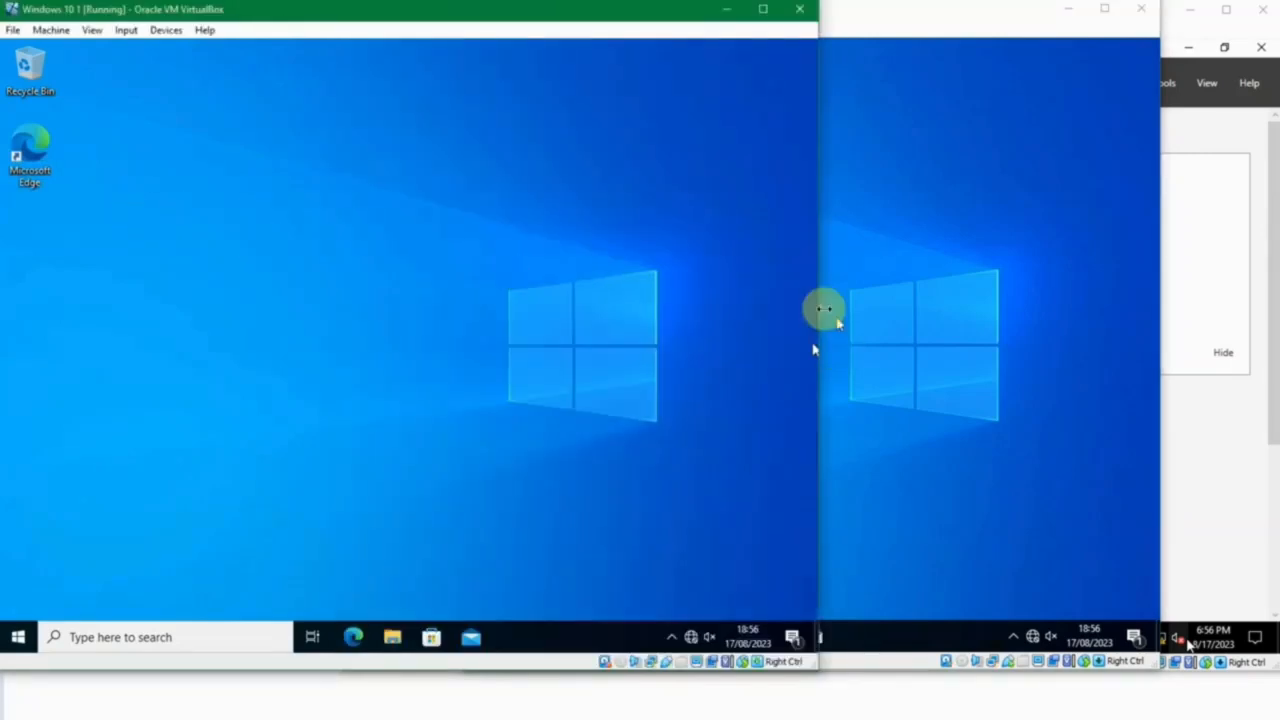
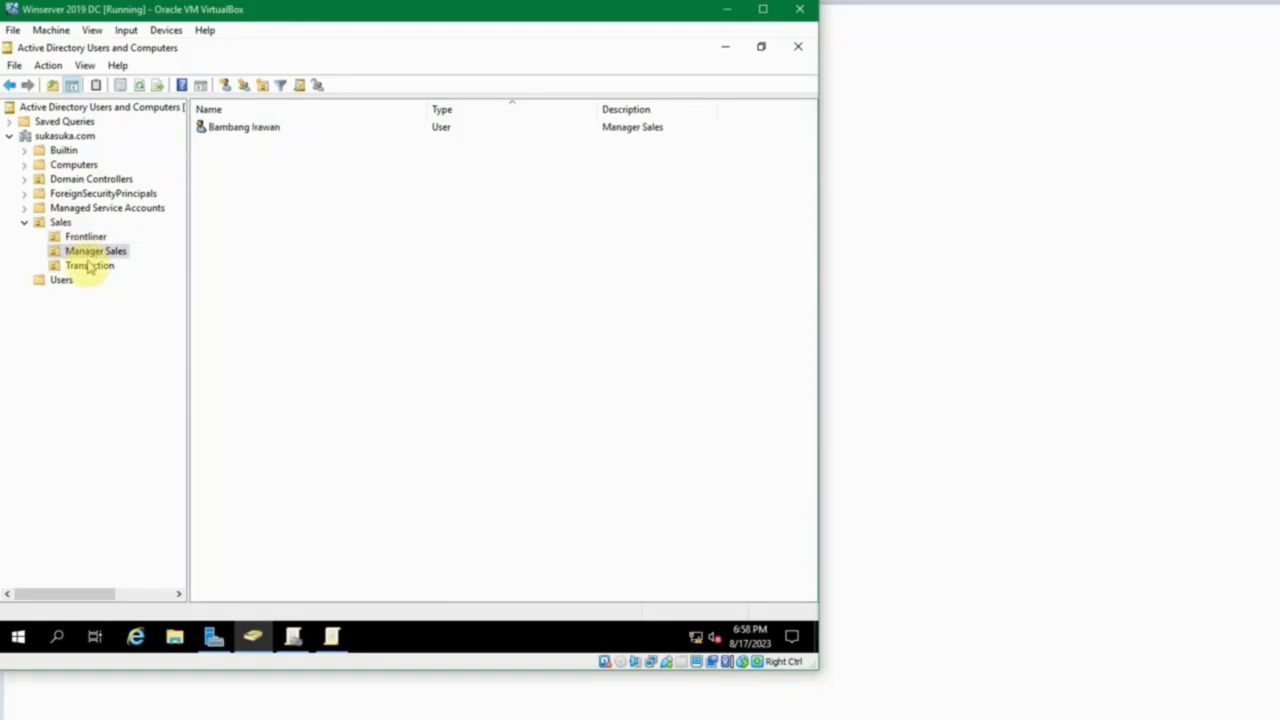
Review the user accounts in the Transaction, Manager Sales and Frontliner units under Sales.
left_click(89, 265)
left_click(89, 251)
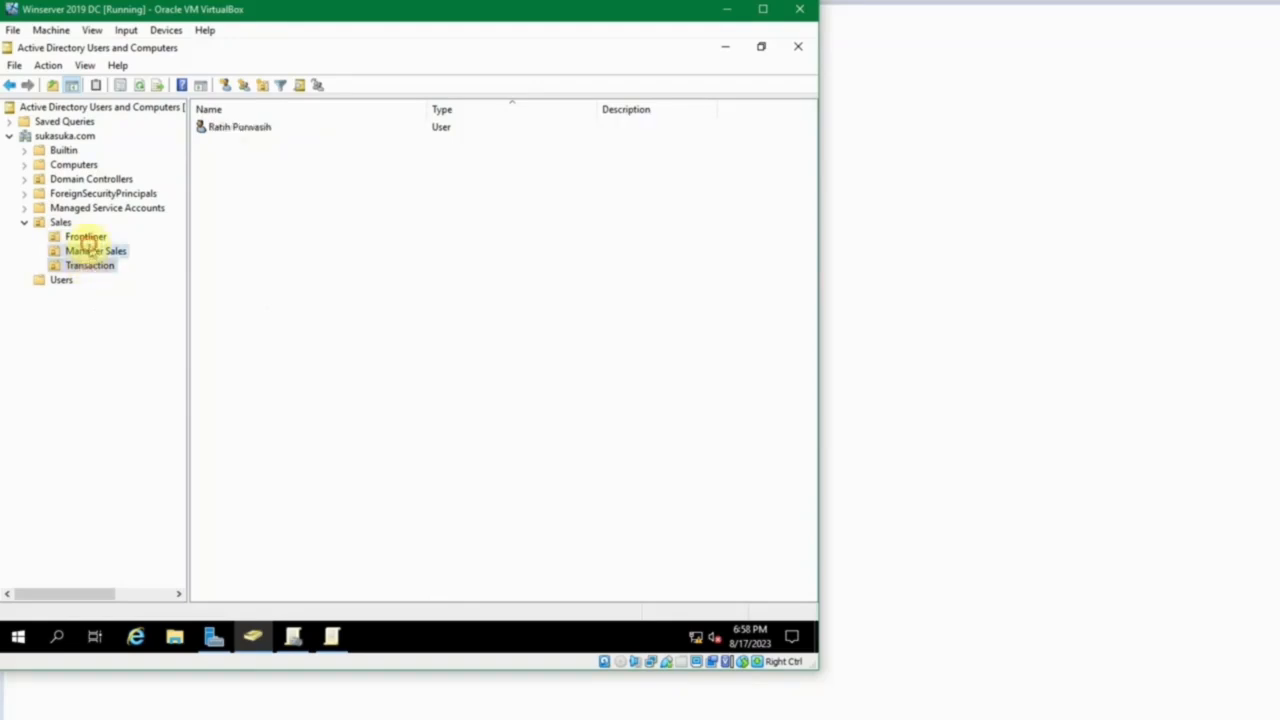
left_click(88, 237)
Switch to the Windows 10 2 machine and sign out of its current user session.
mouse_move(581, 716)
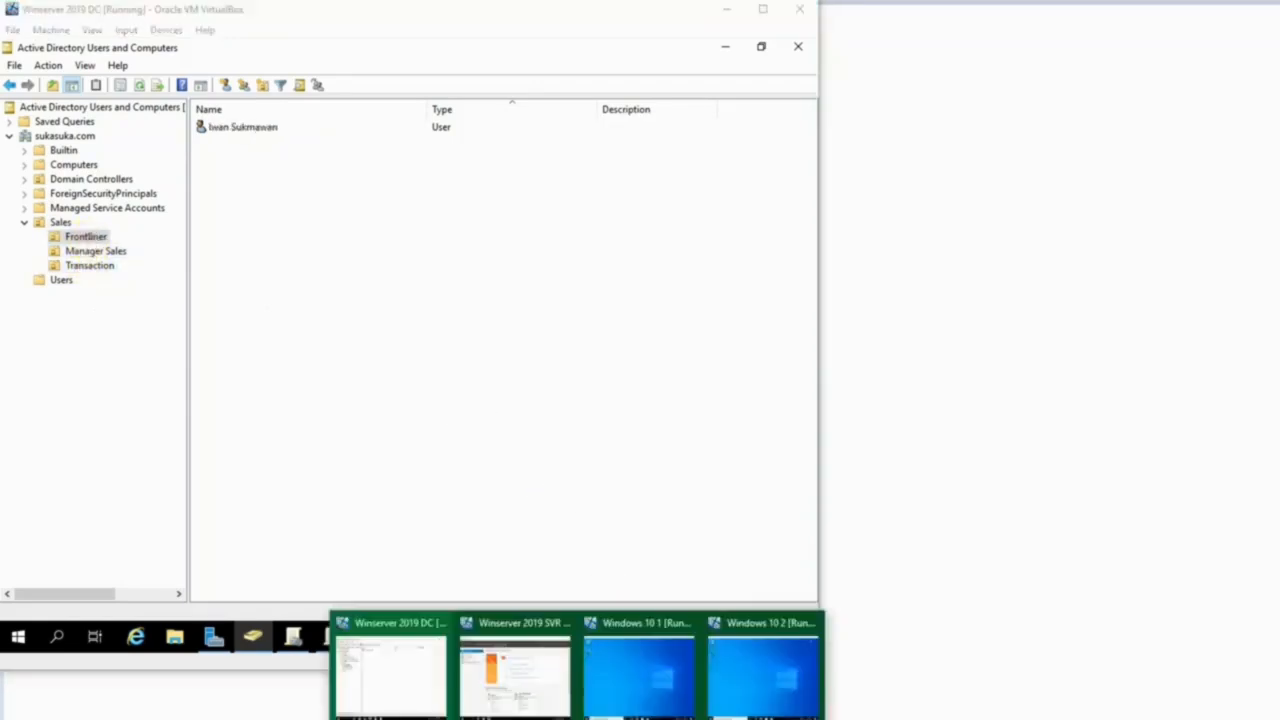
left_click(766, 686)
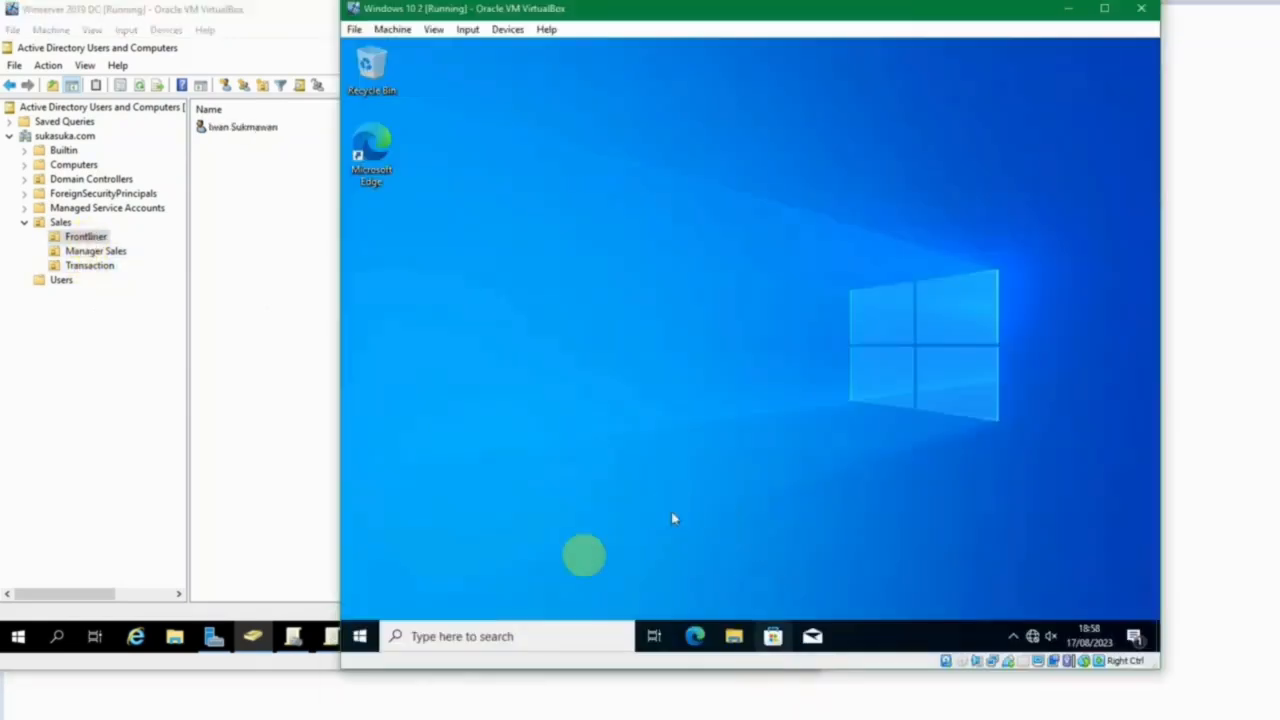
right_click(361, 636)
mouse_move(493, 596)
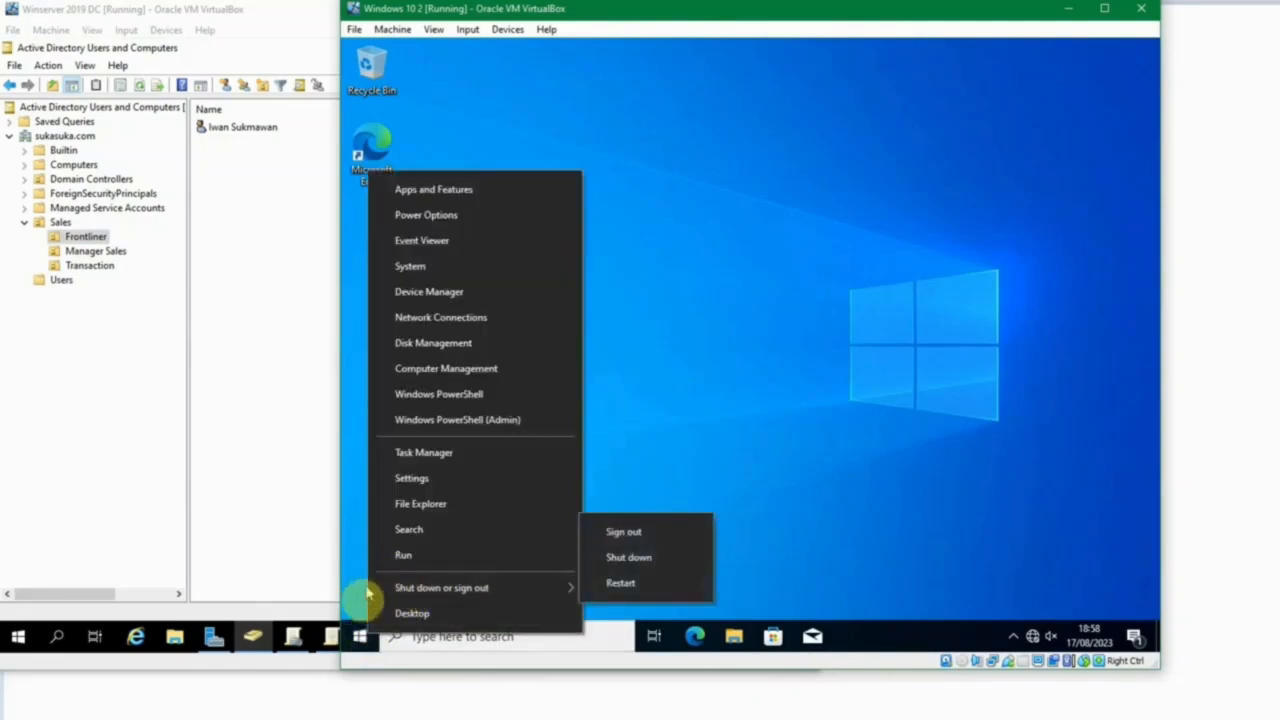
left_click(361, 636)
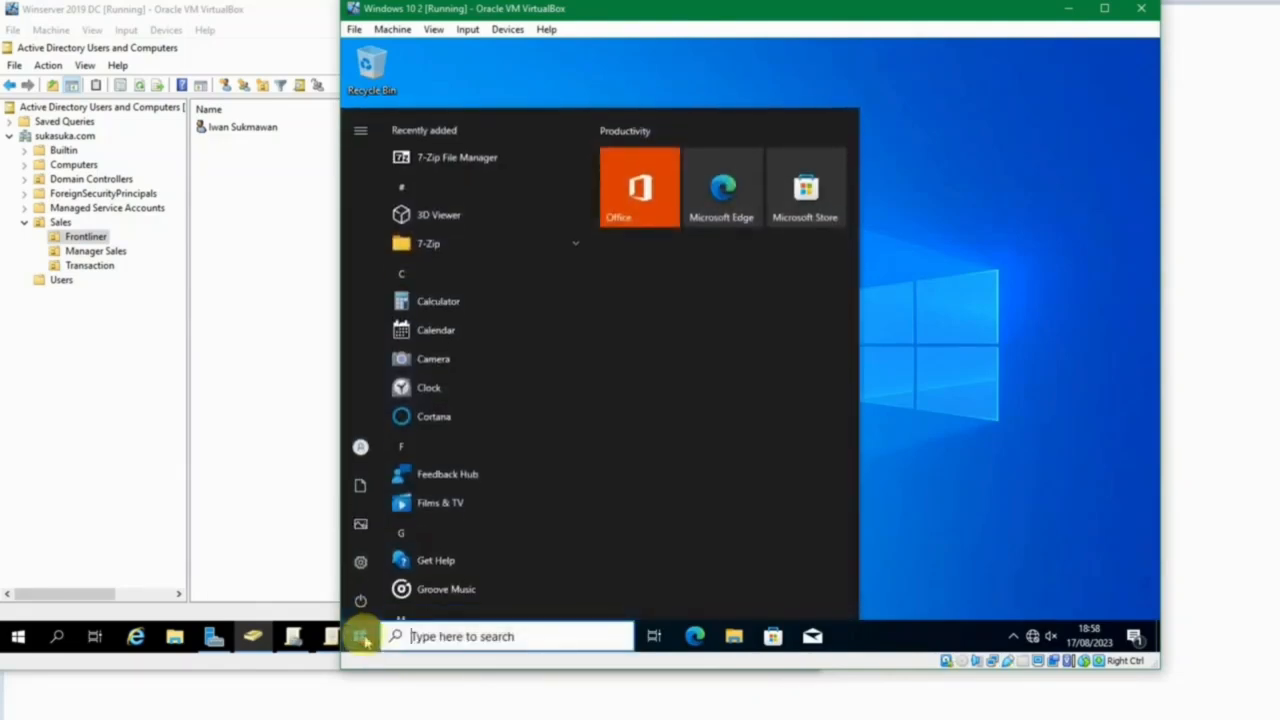
left_click(361, 636)
right_click(361, 636)
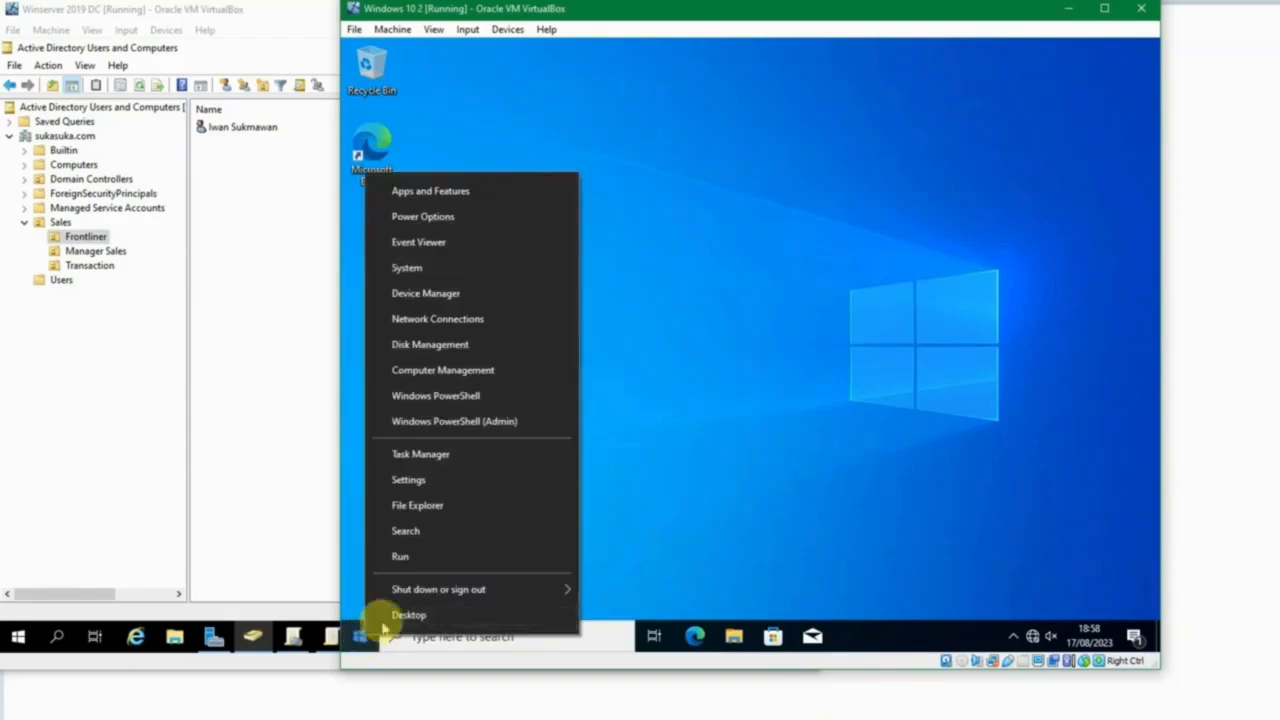
mouse_move(460, 592)
left_click(657, 531)
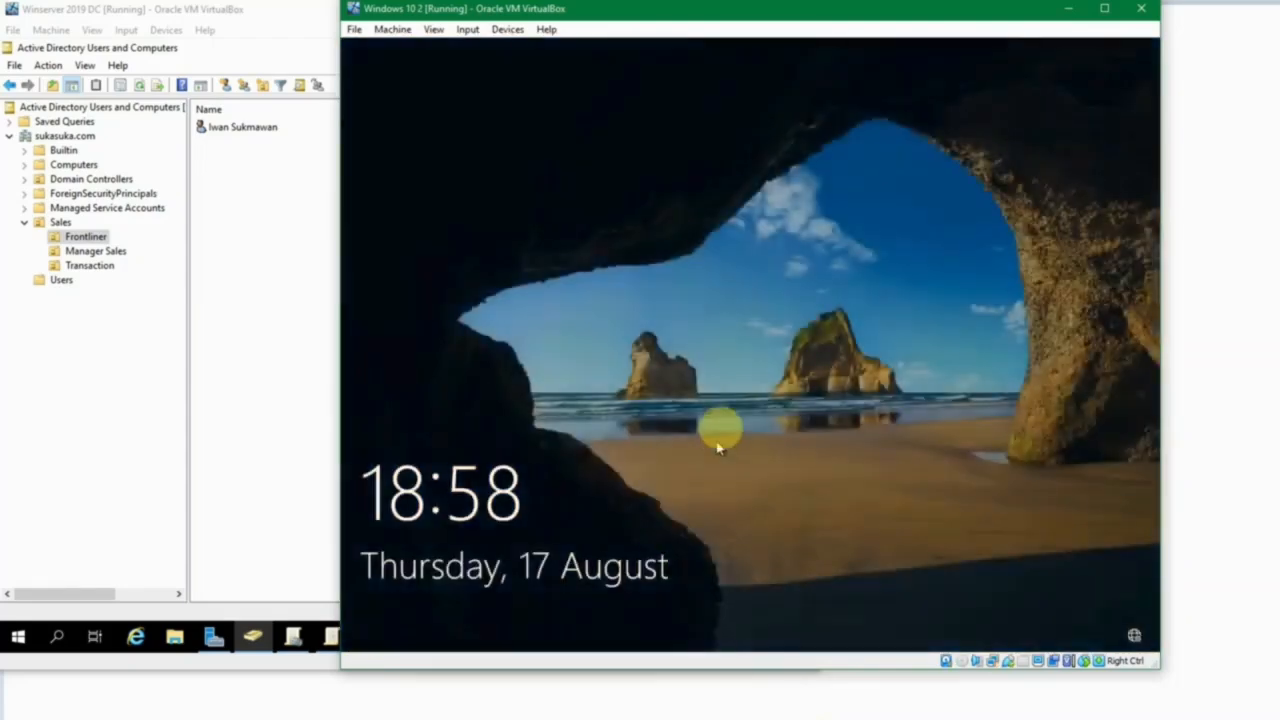
Try signing in as another user on Windows 10 2, and sign back in to the previous account with its password.
left_click(717, 429)
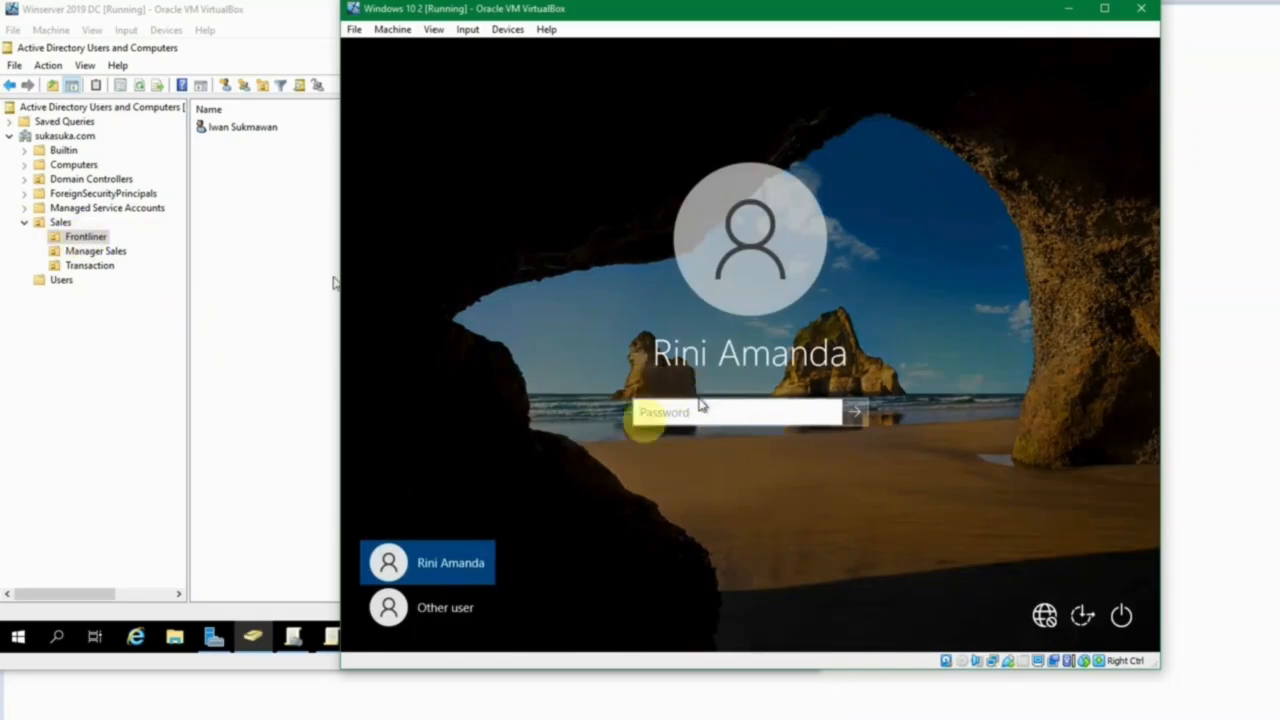
left_click(432, 610)
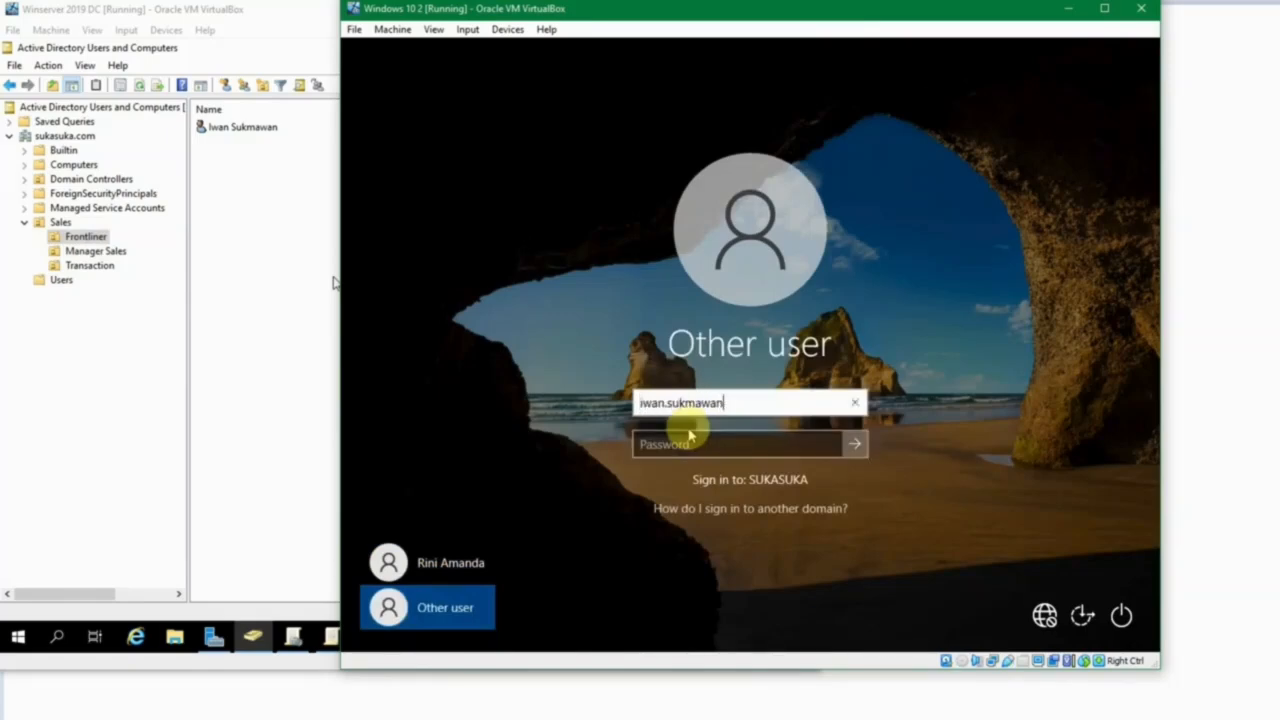
left_click(420, 558)
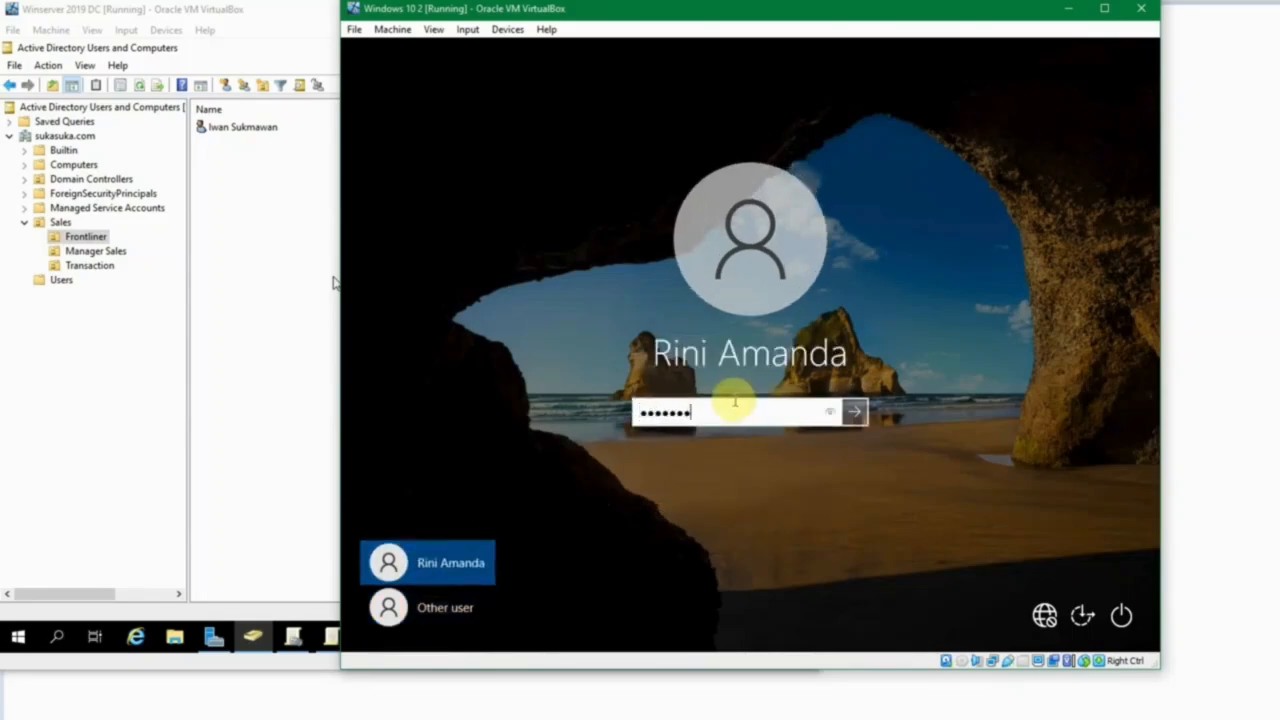
key("Return")
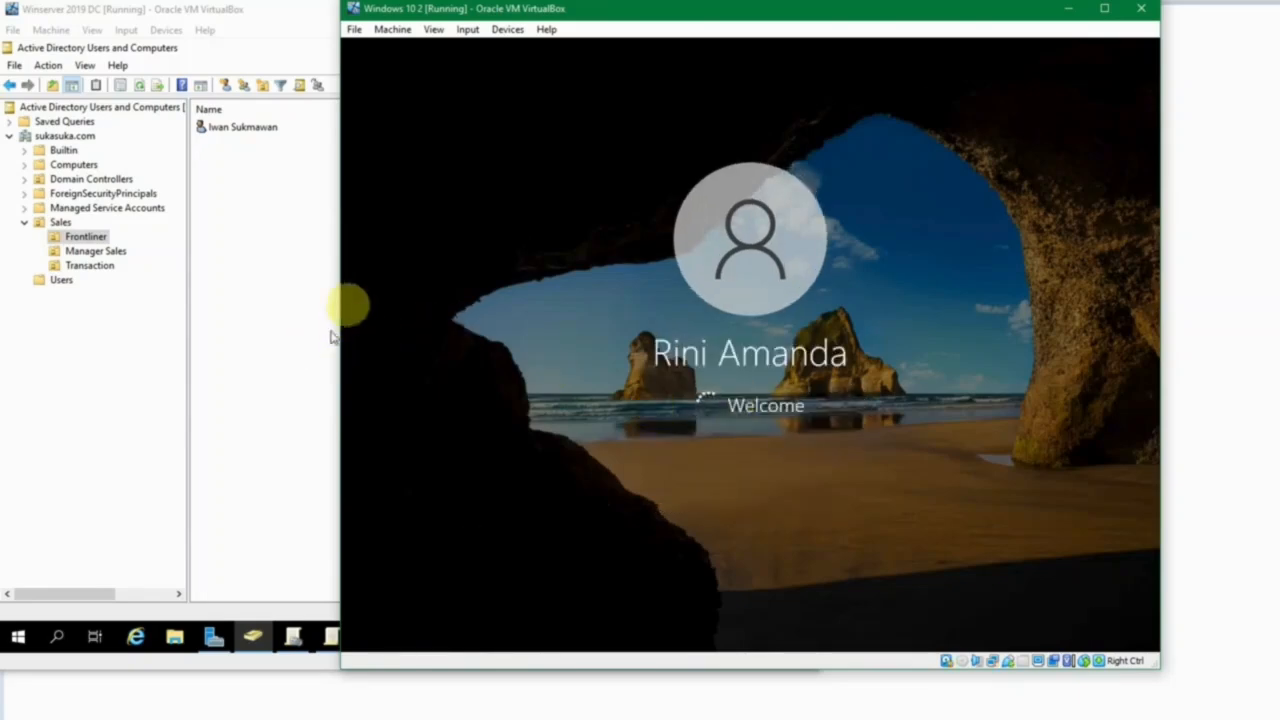
Switch to the Windows 10 1 machine and check which account is signed in there.
left_click(270, 316)
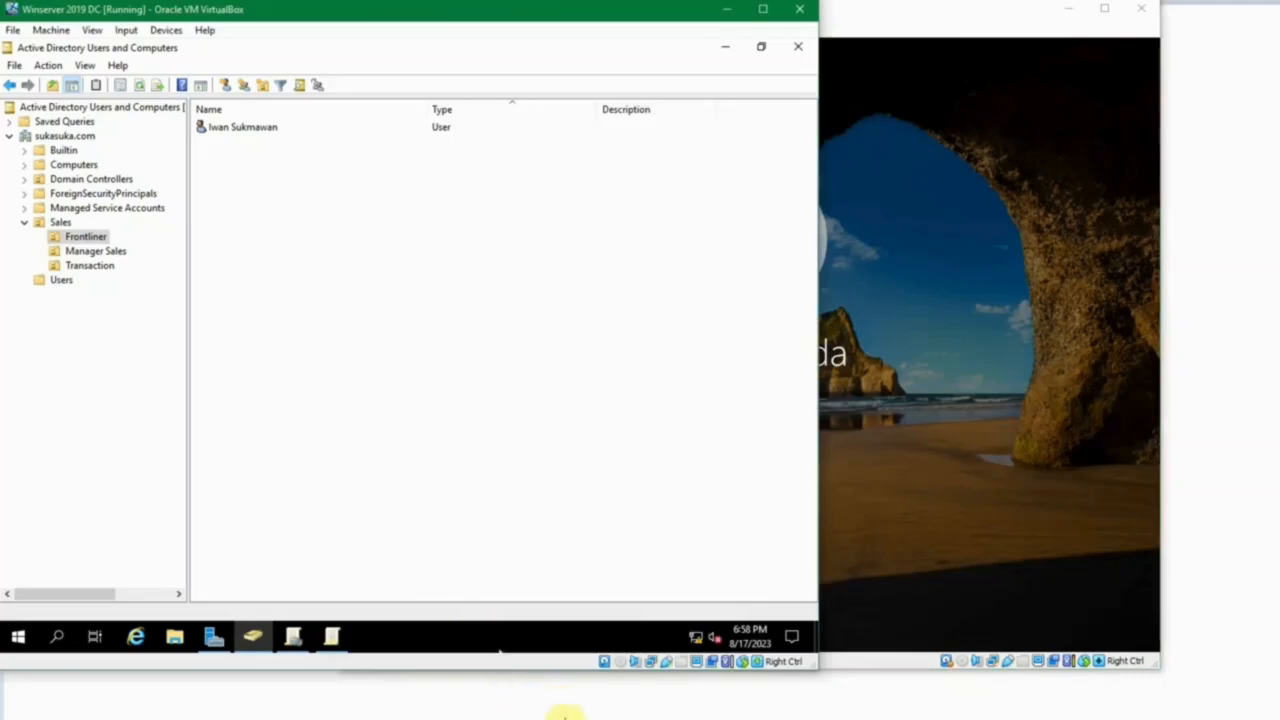
mouse_move(565, 712)
left_click(591, 677)
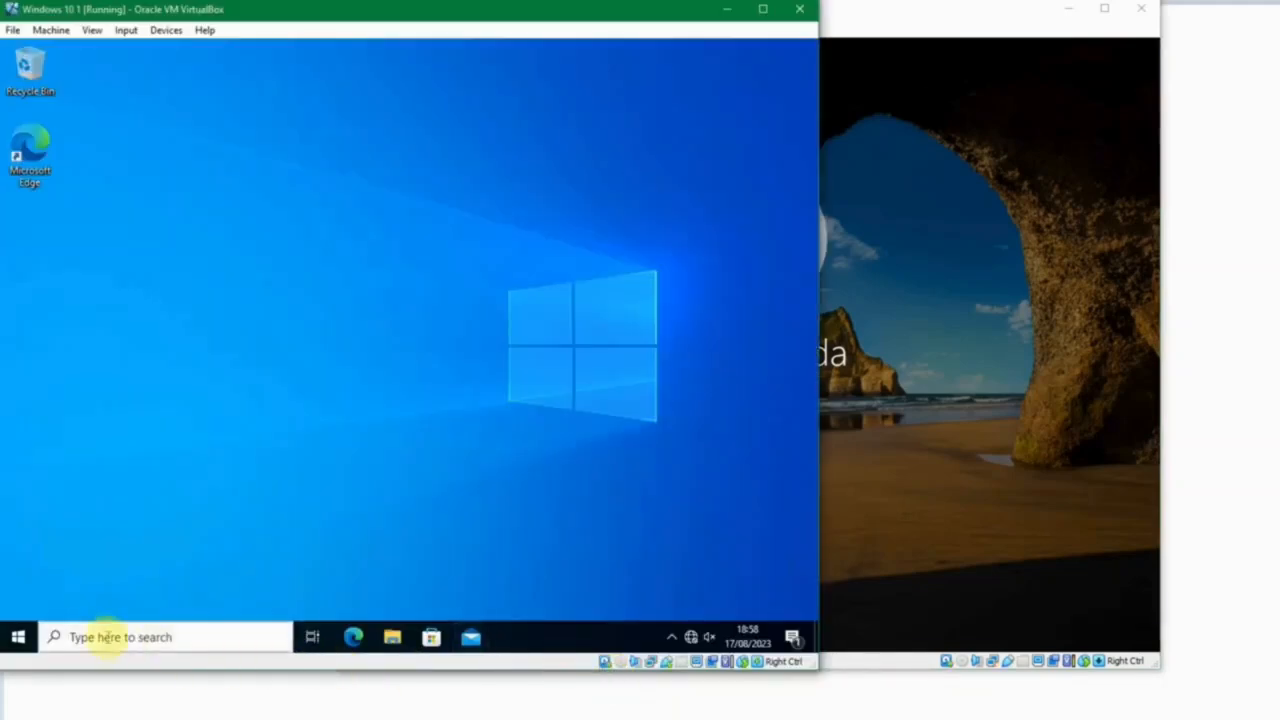
left_click(18, 637)
left_click(16, 131)
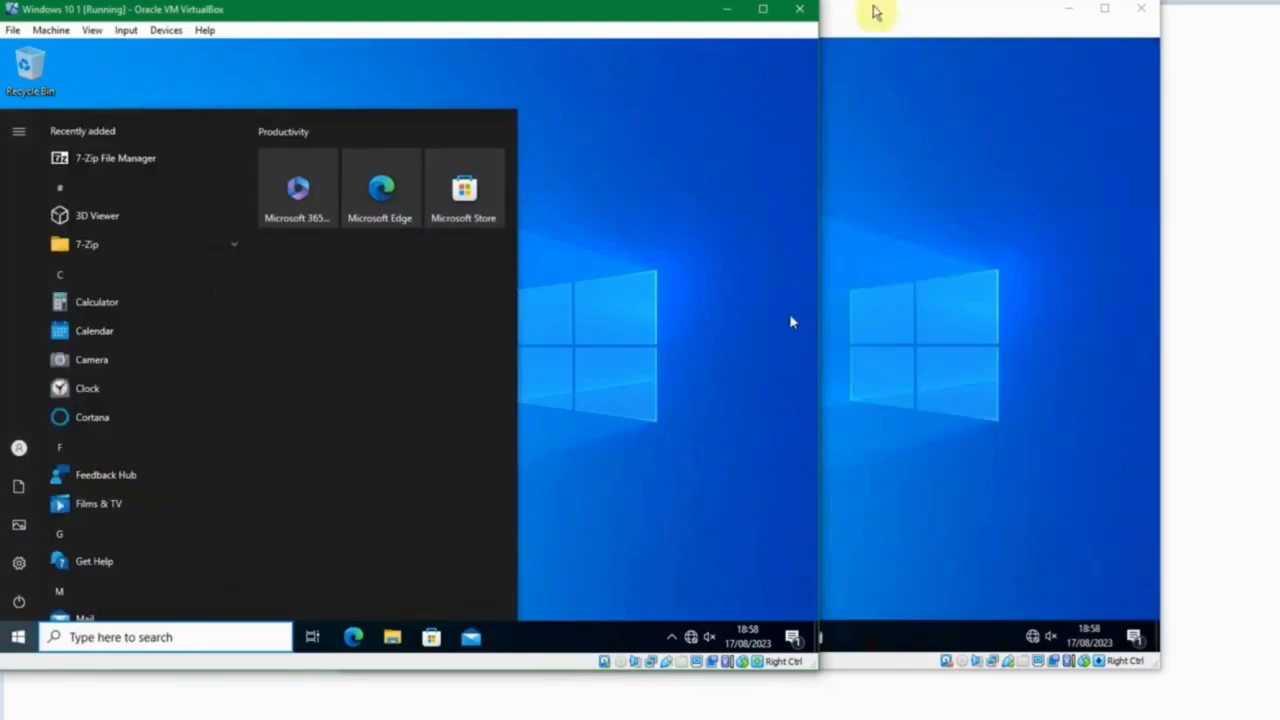
Locate the Windows 10 2 user's account in the Users container on Winserver 2019 DC and compare it with that machine.
left_click(577, 718)
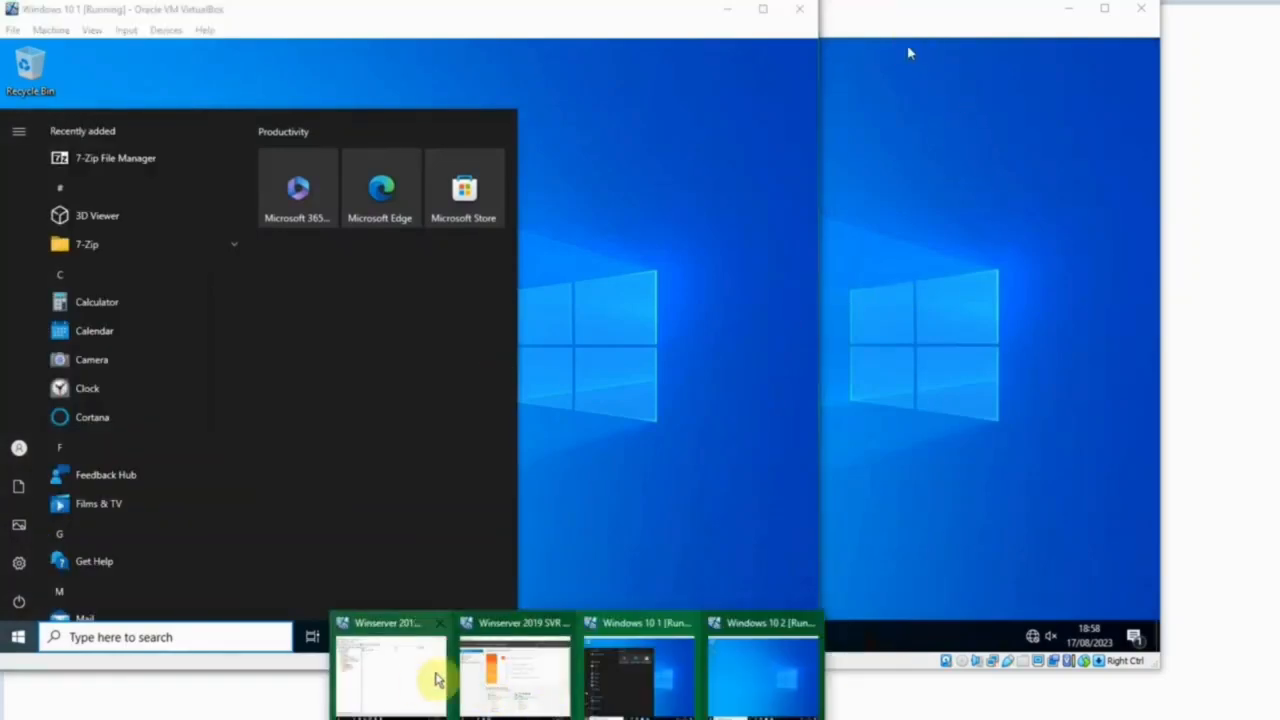
left_click(410, 675)
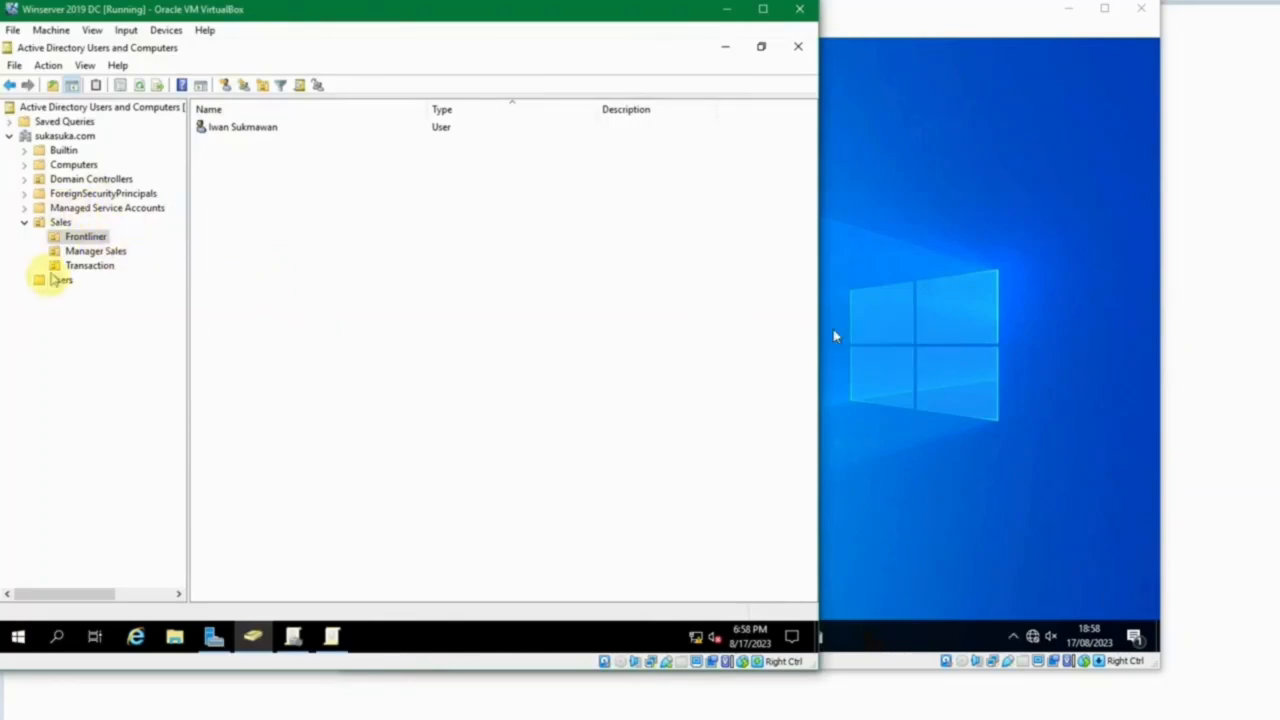
left_click(50, 281)
scroll(251, 494, "down", 1)
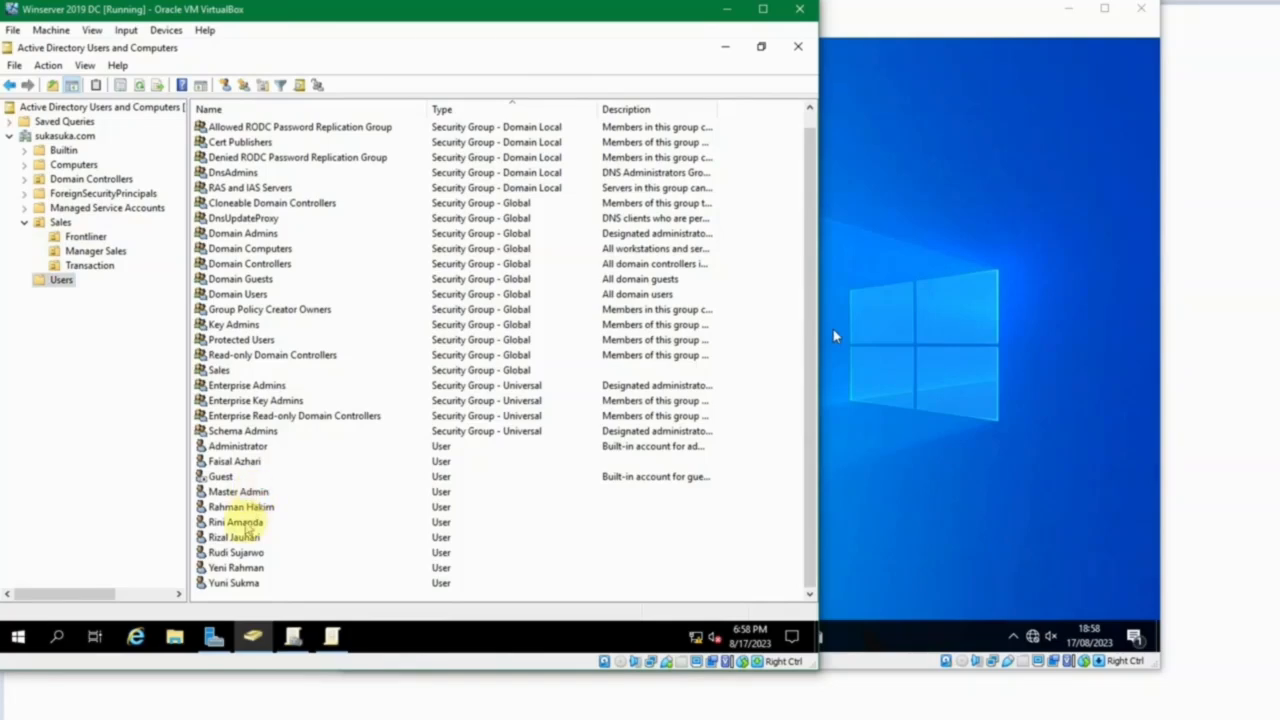
left_click(240, 522)
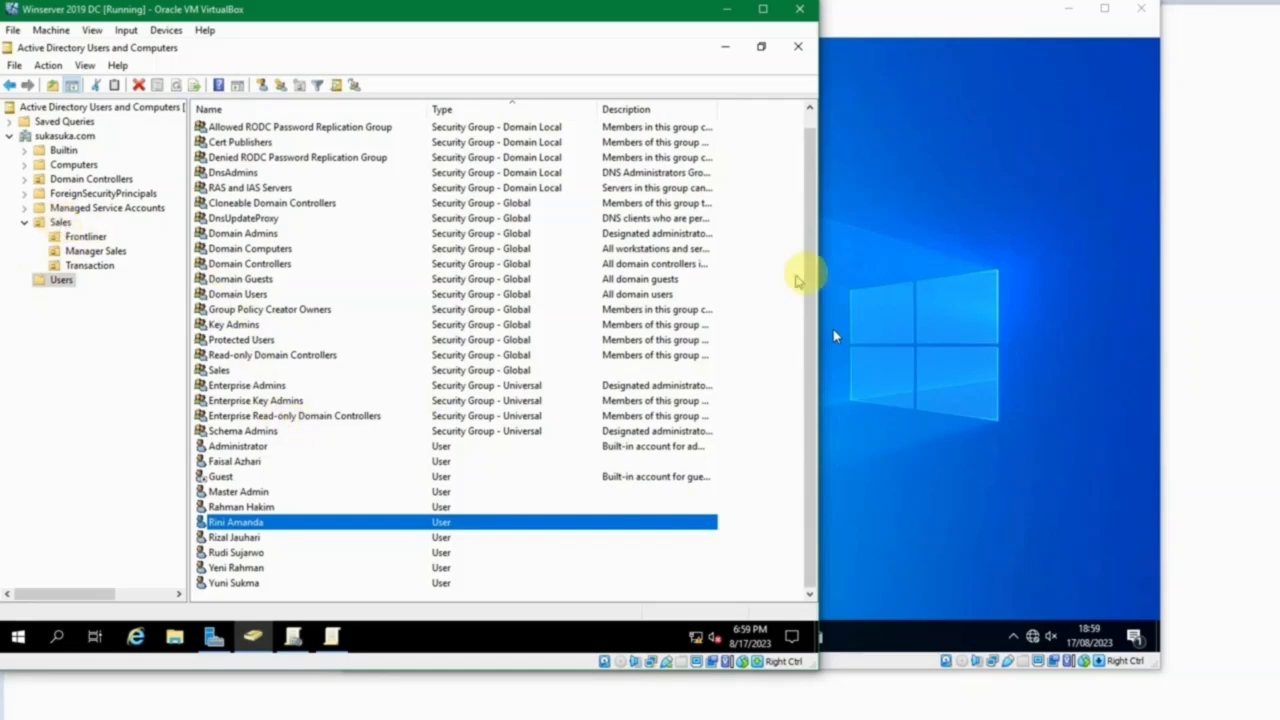
left_click(866, 512)
left_click(570, 712)
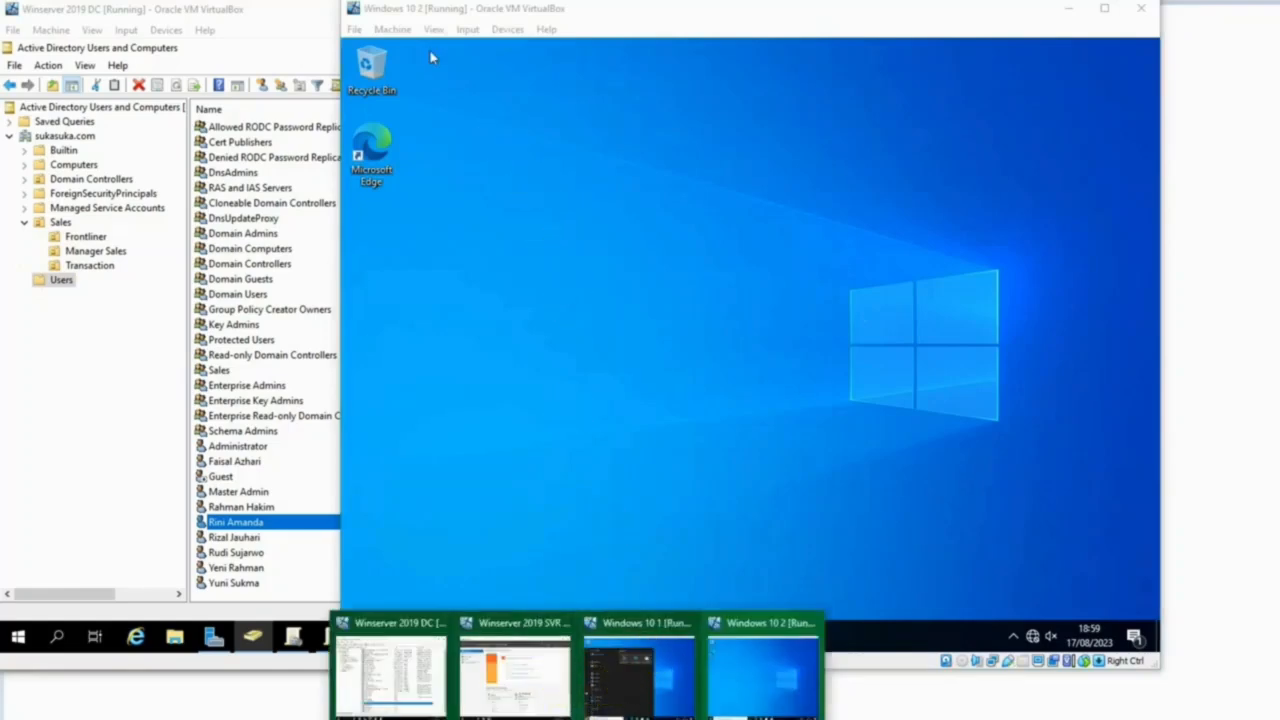
left_click(250, 40)
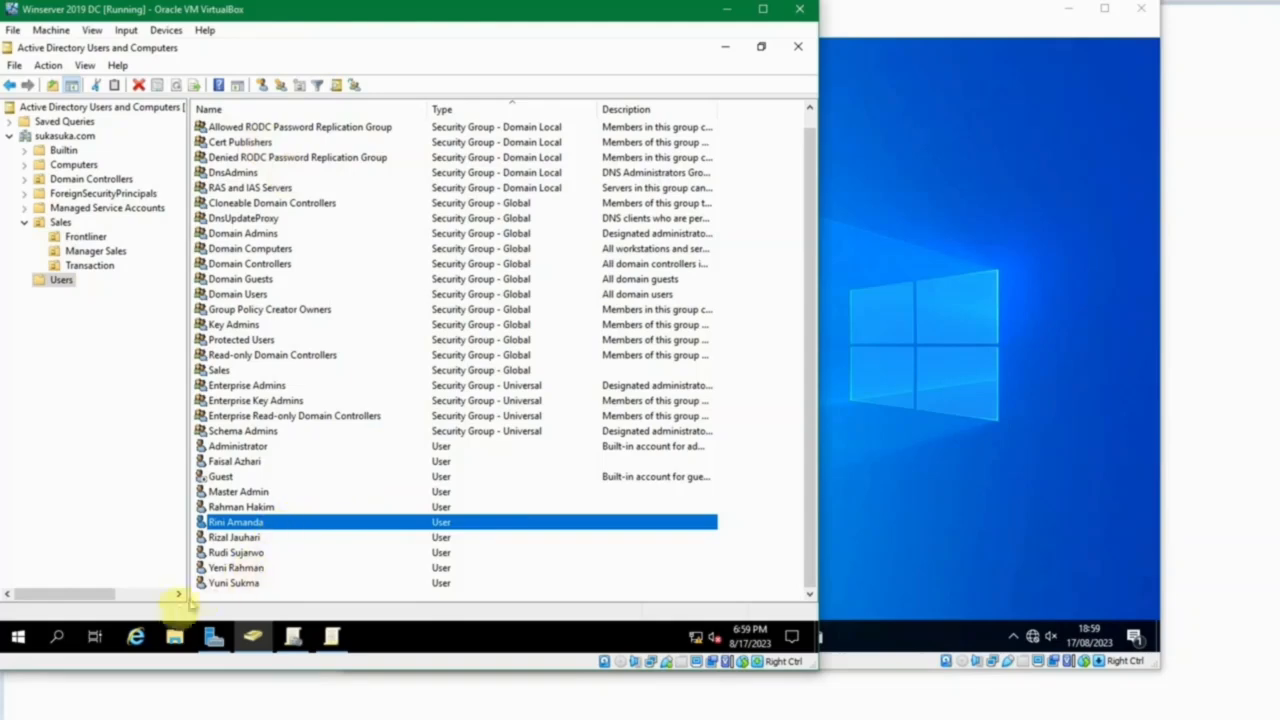
Check the source folder on Local Disk (C:) for npp.7.5.9.installer.x64.en-us.msi, and close the folder.
left_click(175, 637)
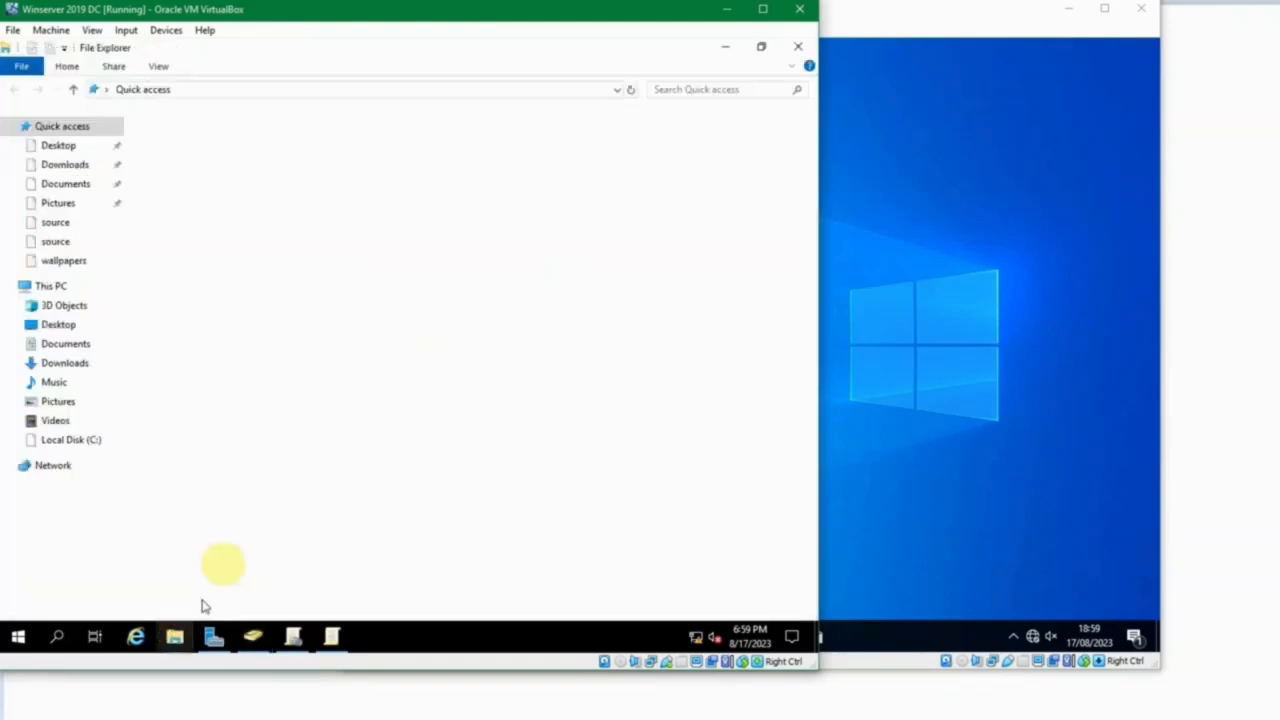
left_click(76, 439)
double_click(188, 185)
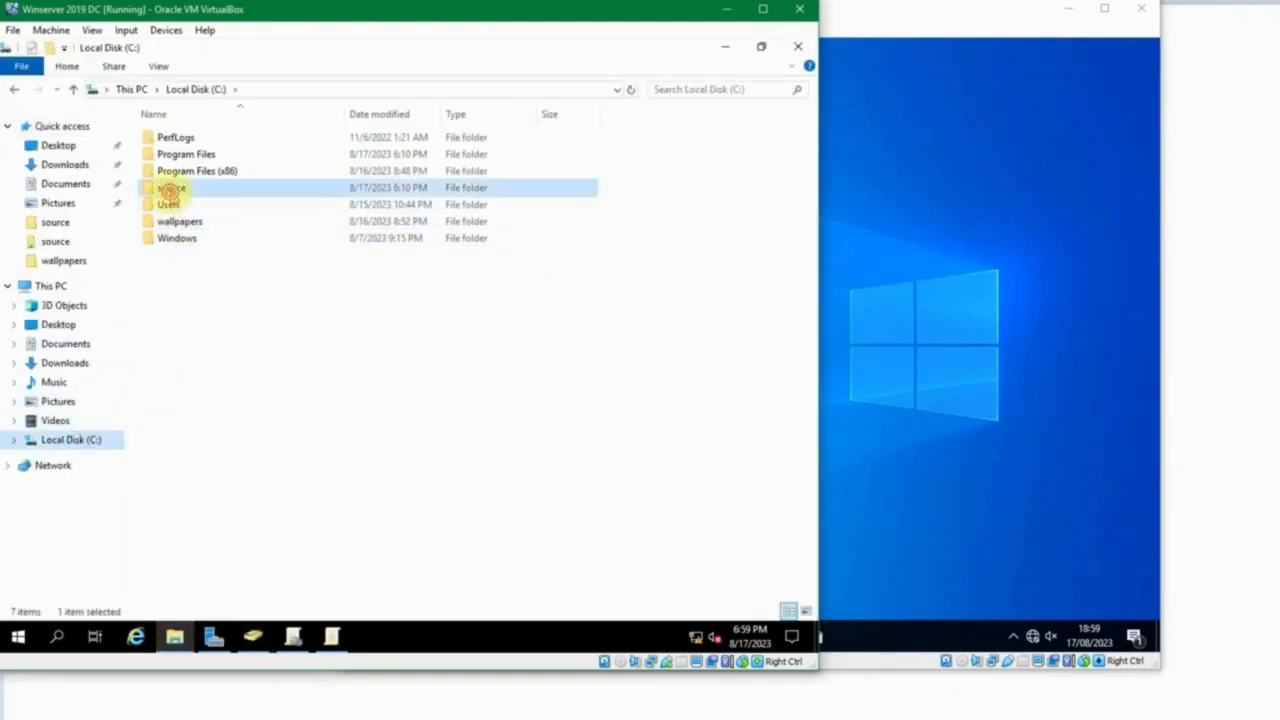
left_click(366, 128)
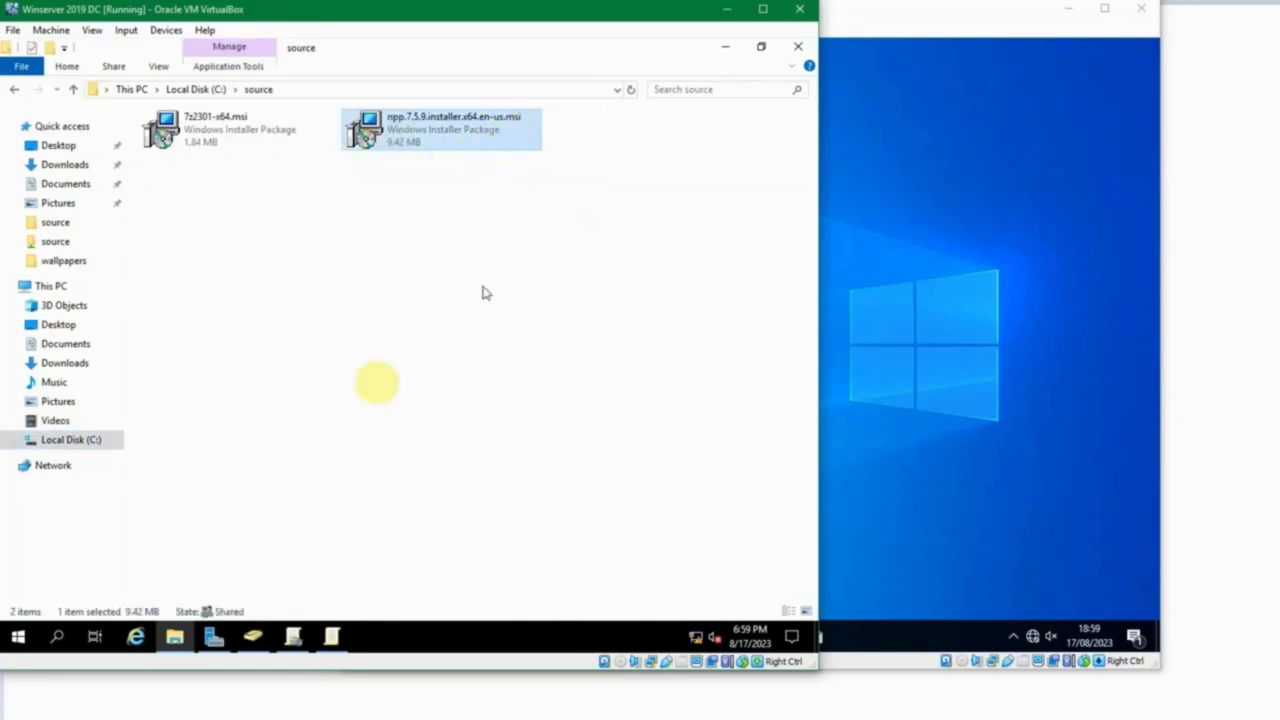
left_click(798, 47)
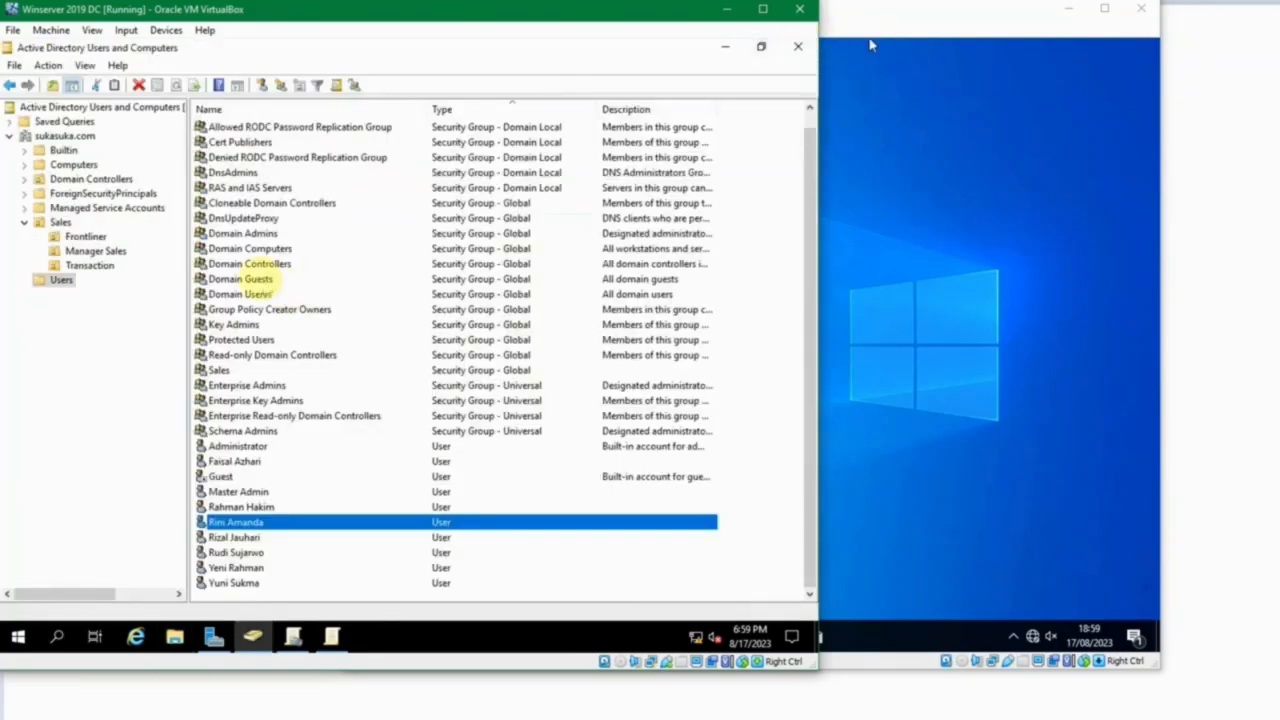
Close the Instal 7-Zip policy editor and create a new Group Policy Object named Instal Npp.
left_click(331, 636)
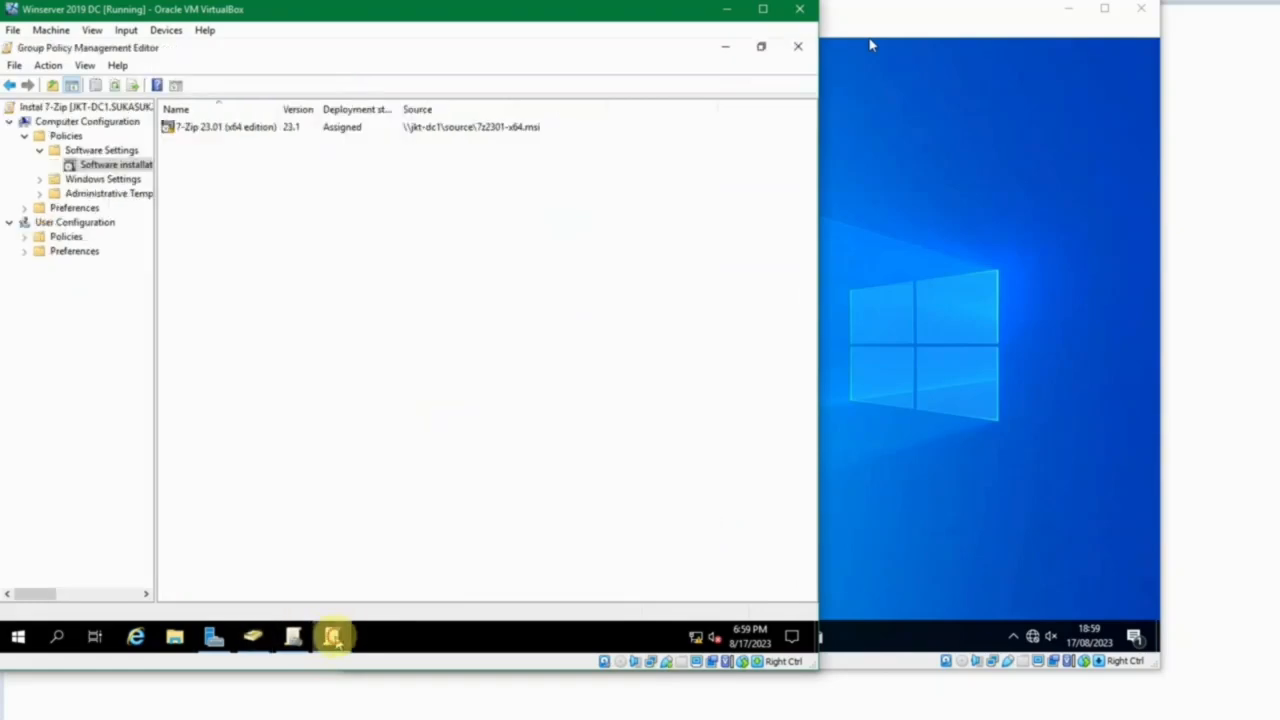
left_click(797, 48)
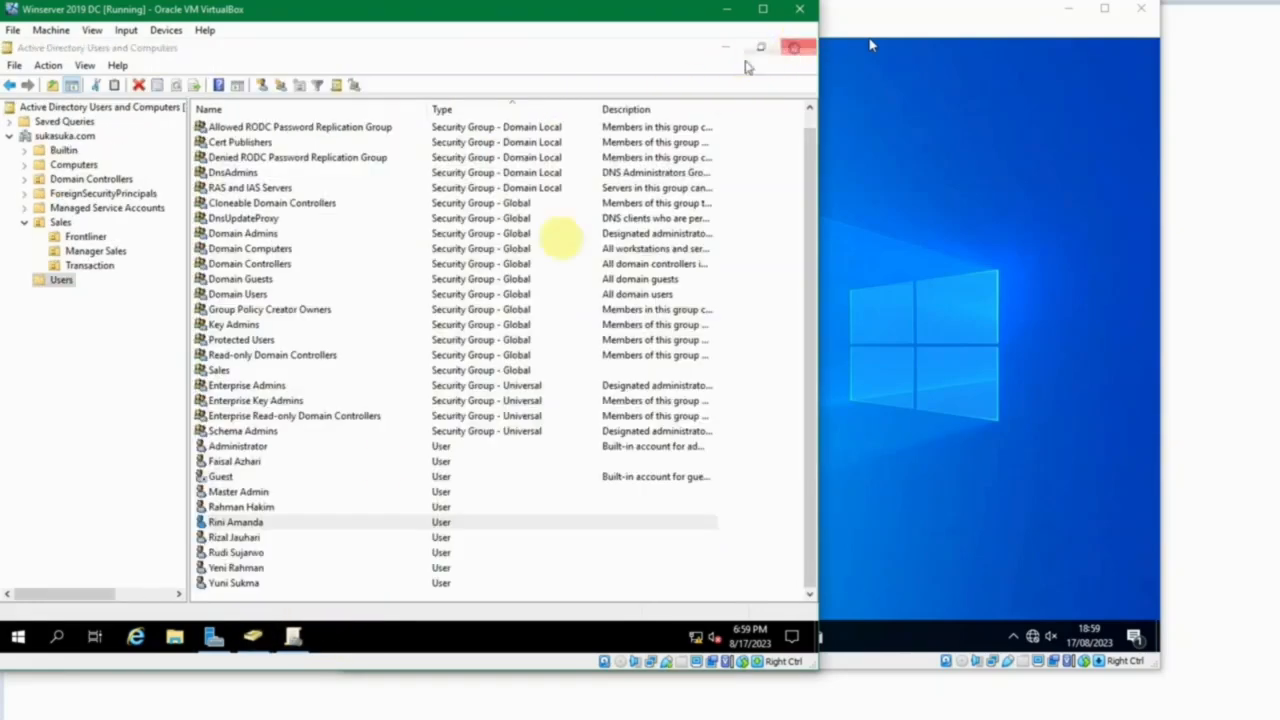
left_click(293, 636)
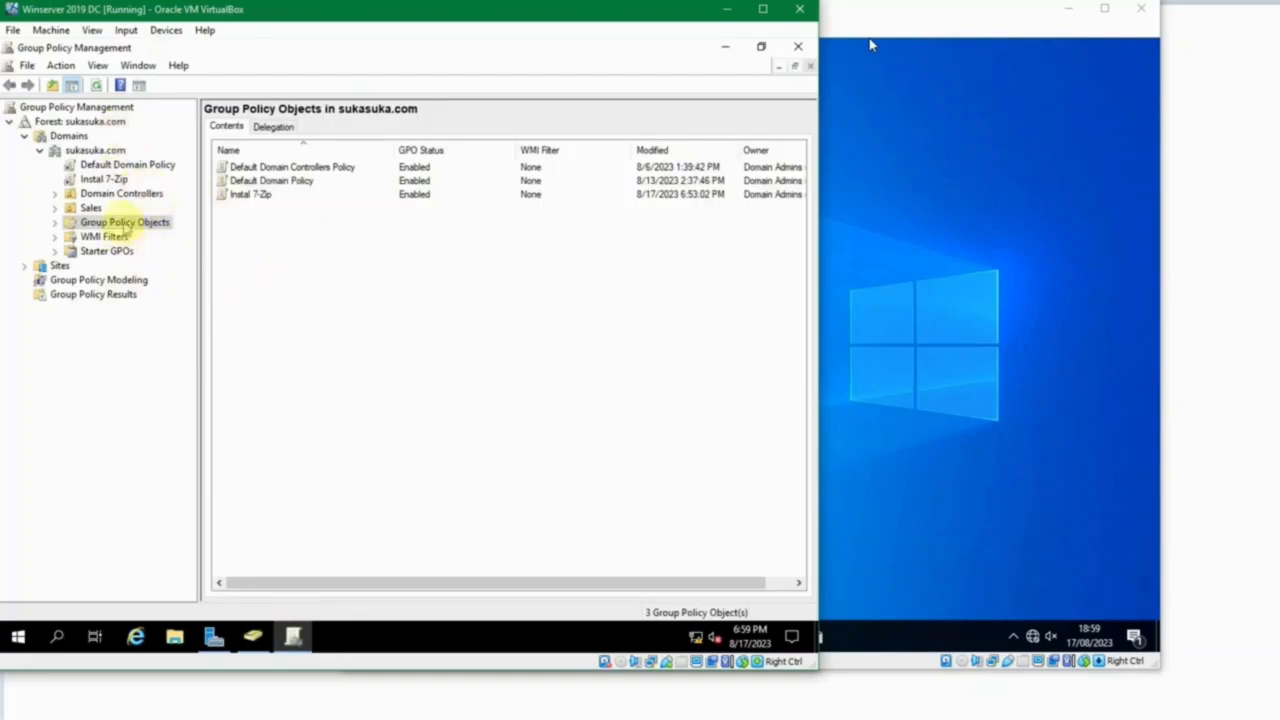
right_click(314, 247)
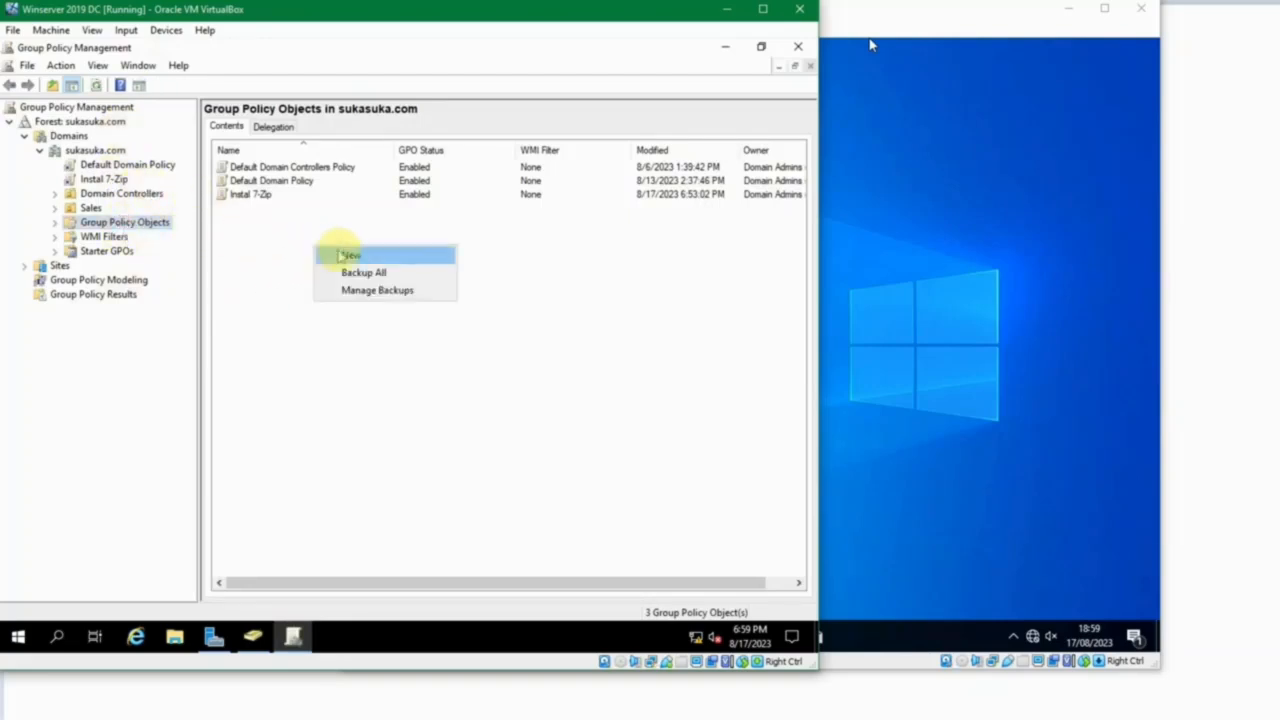
left_click(340, 256)
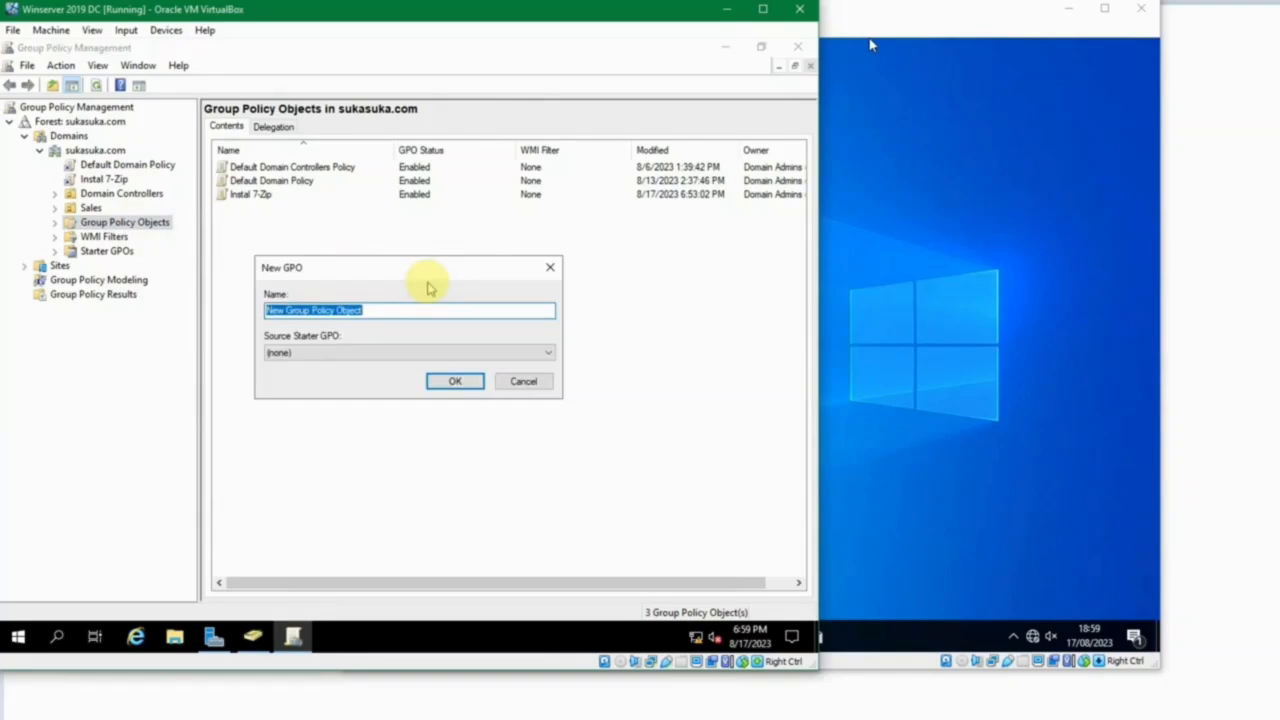
type("Instal Npp")
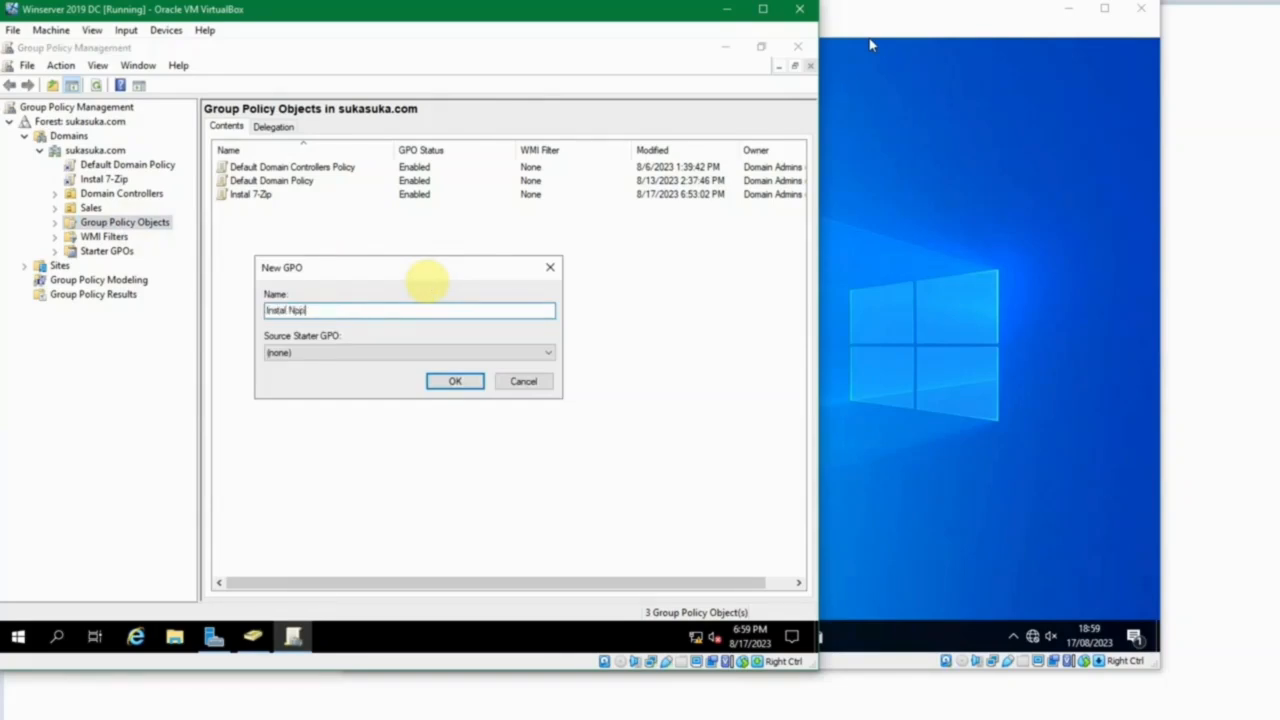
left_click(470, 381)
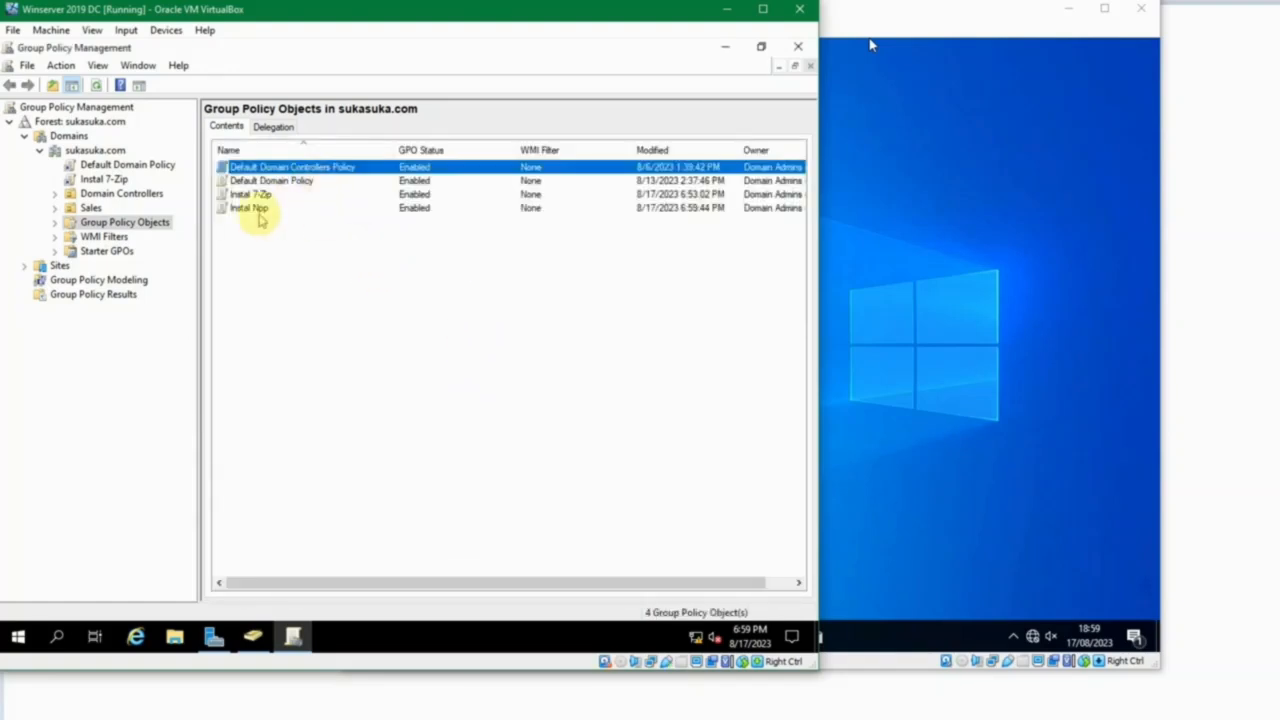
Open the Instal Npp policy for editing and go to Software installation under the User Configuration policies' Software Settings.
left_click(245, 210)
right_click(243, 209)
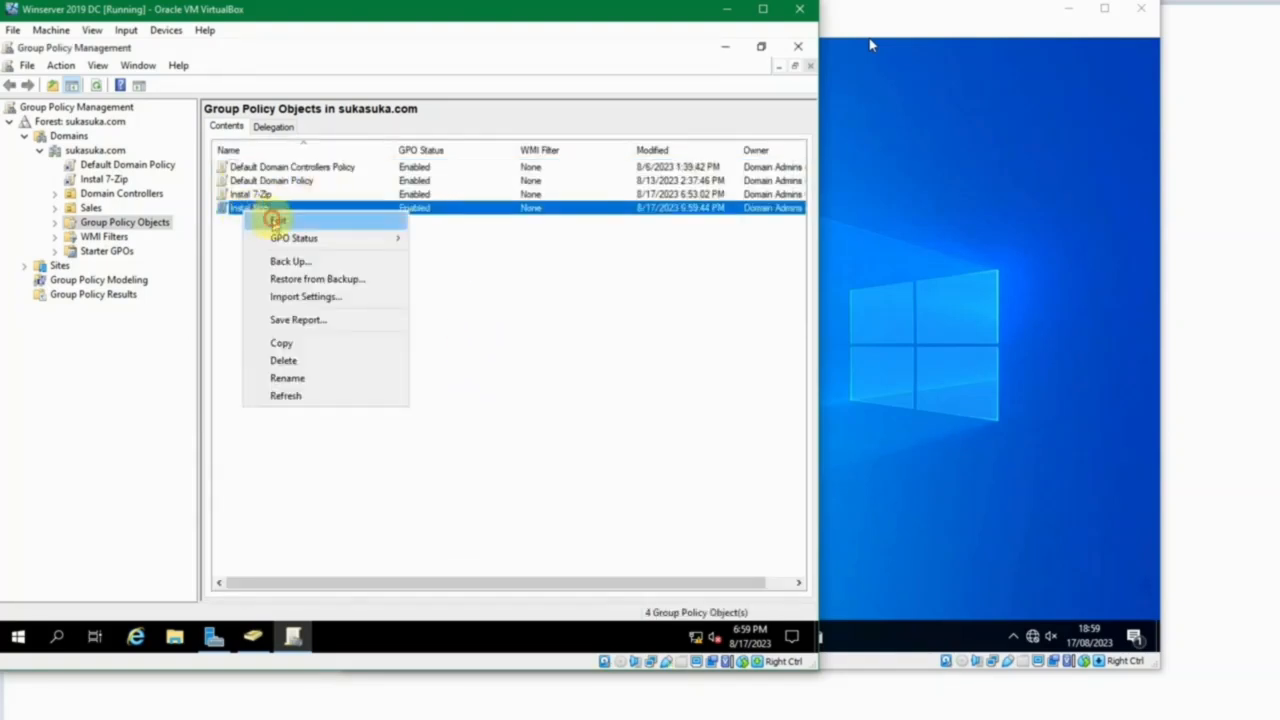
left_click(274, 221)
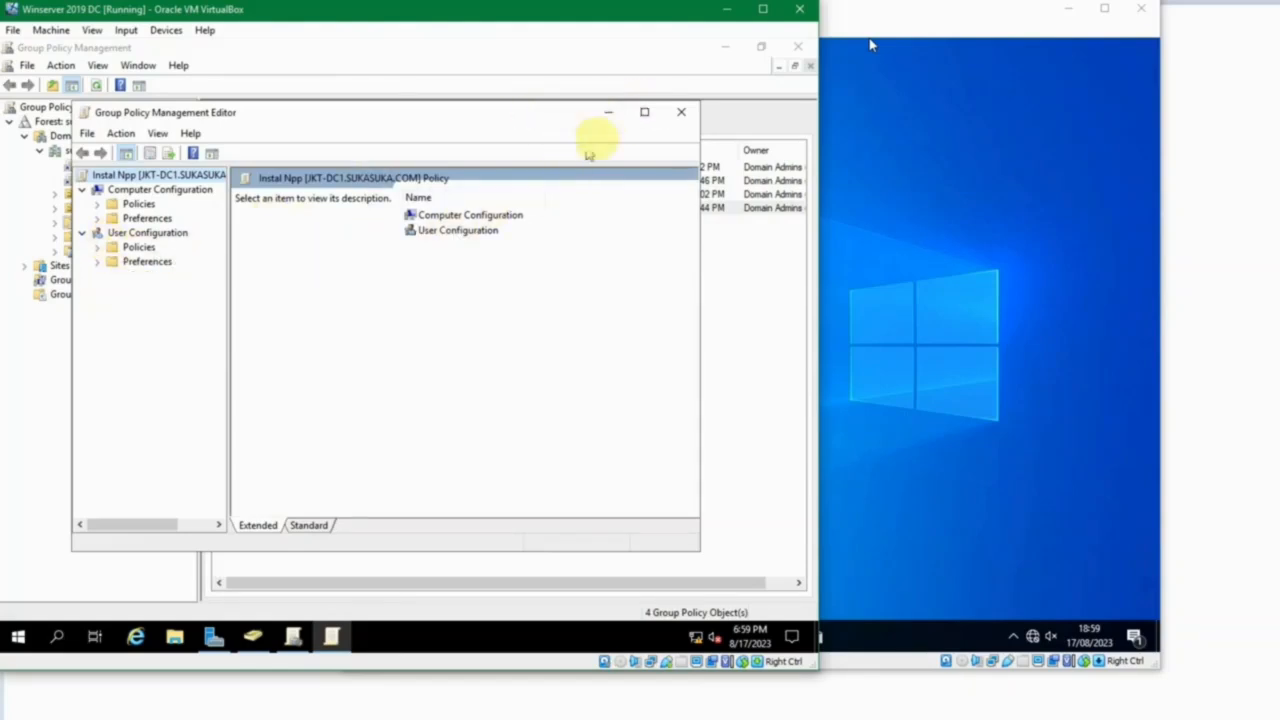
left_click(644, 111)
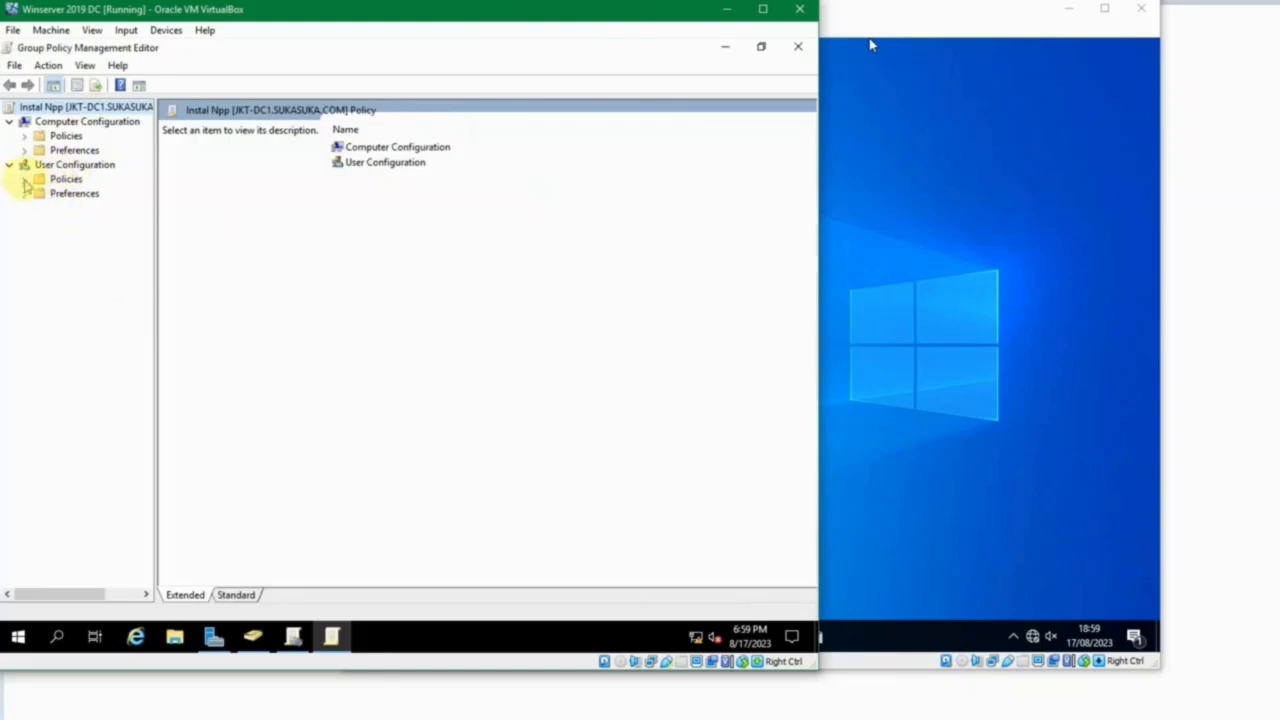
left_click(24, 179)
left_click(40, 193)
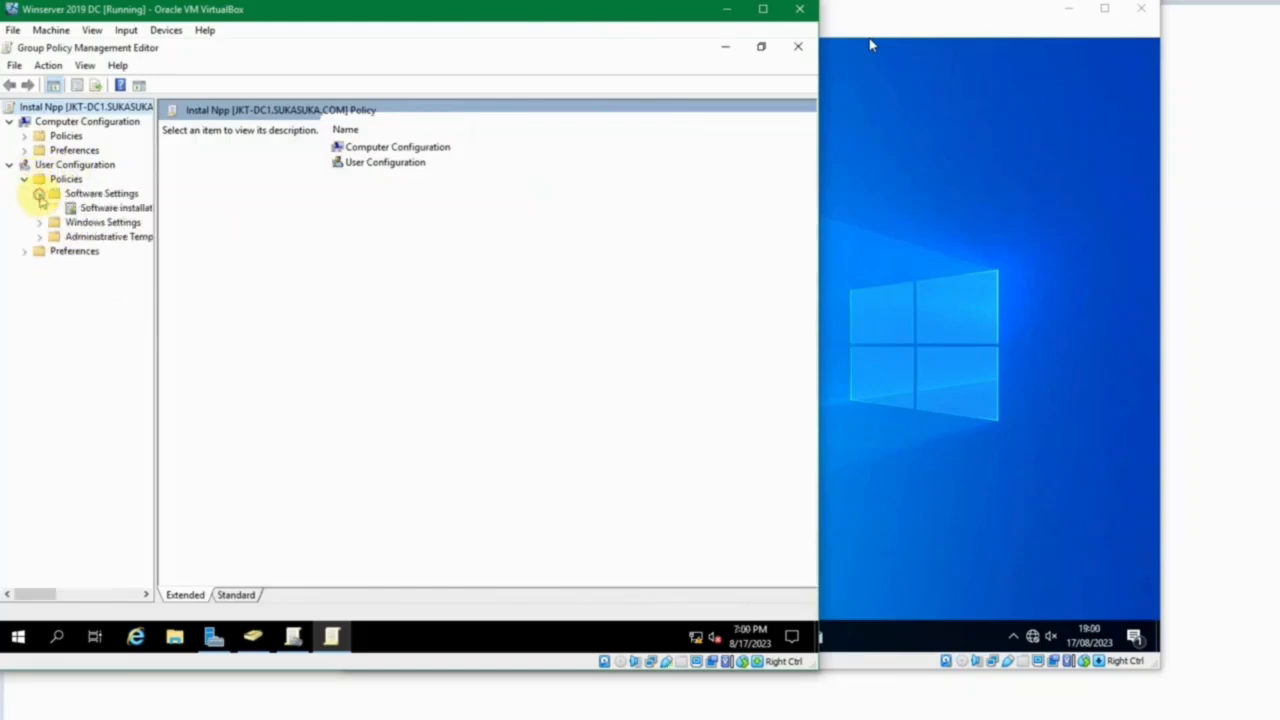
left_click(90, 206)
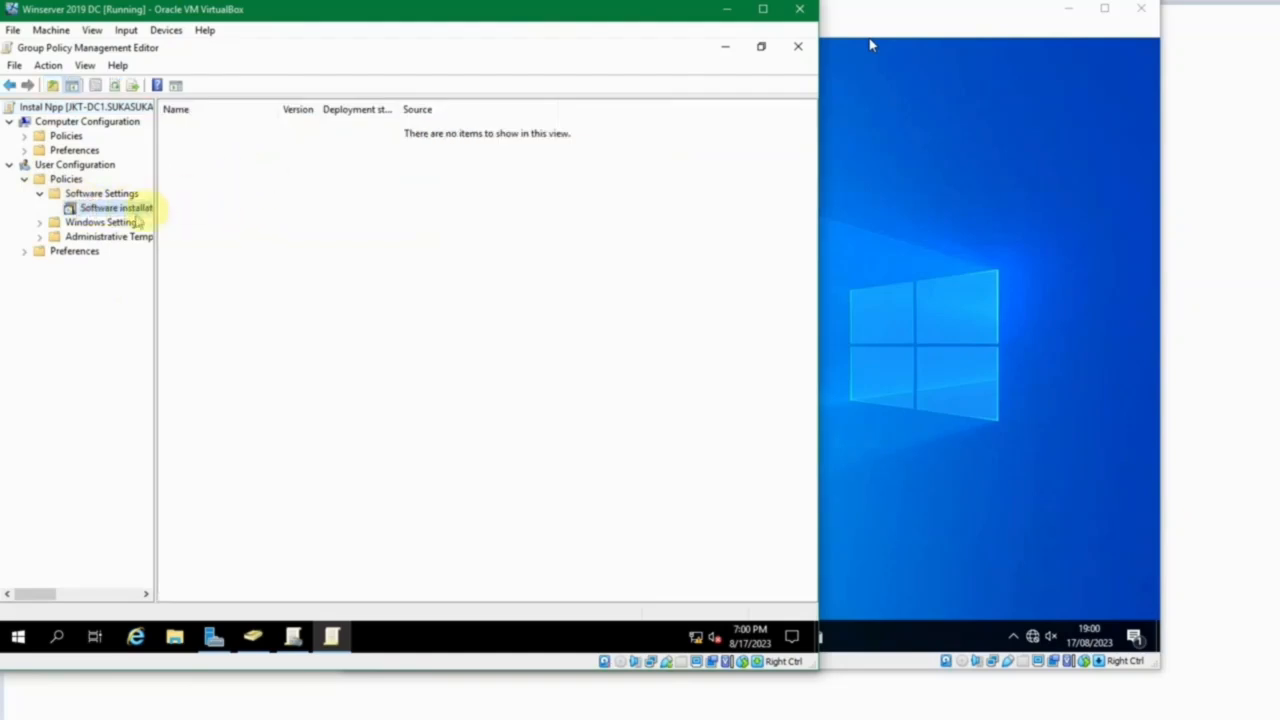
Add the package npp.7.5.9.installer.x64.en-us.msi from \\jkt-dc1\source with the Assigned deployment method.
right_click(264, 194)
left_click(300, 204)
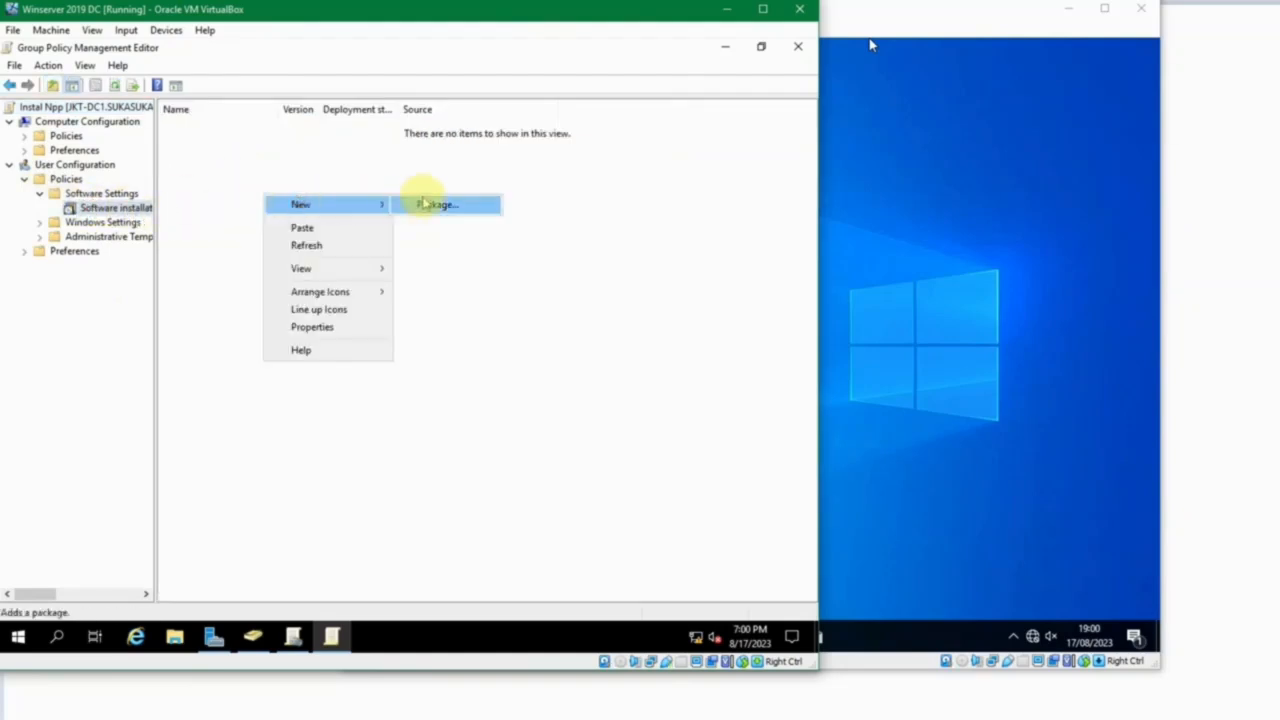
left_click(428, 204)
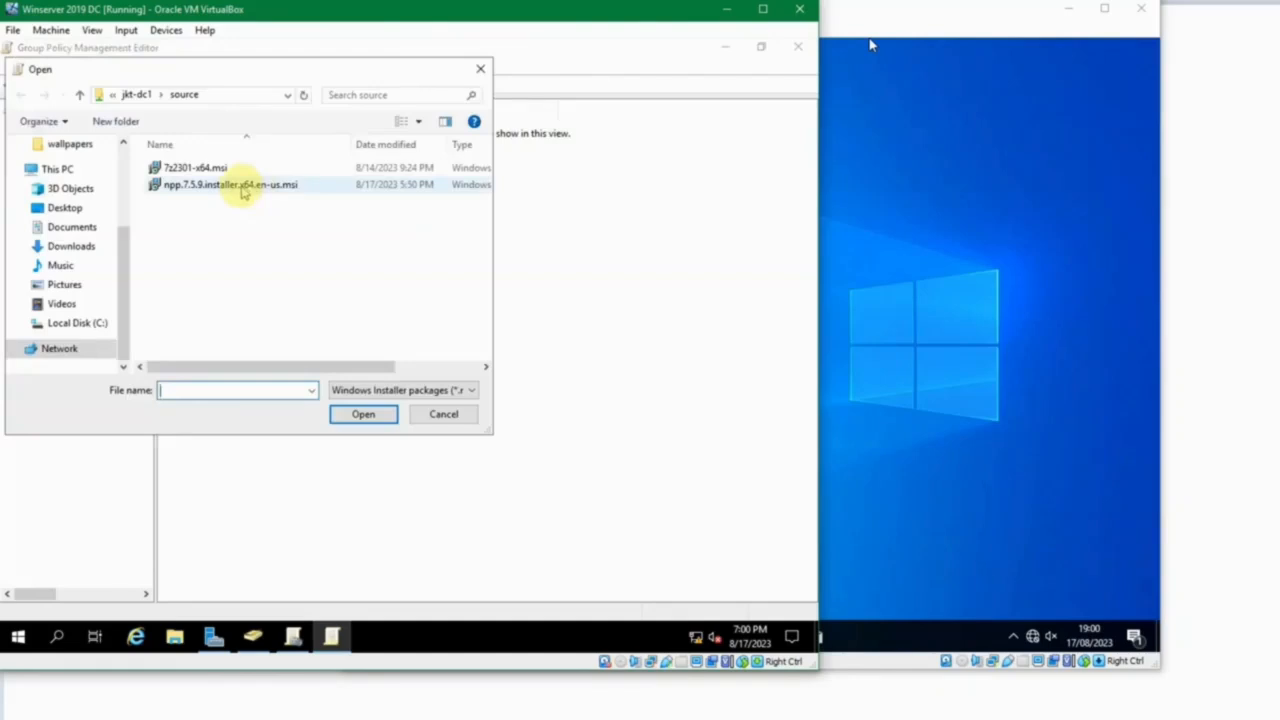
left_click(240, 187)
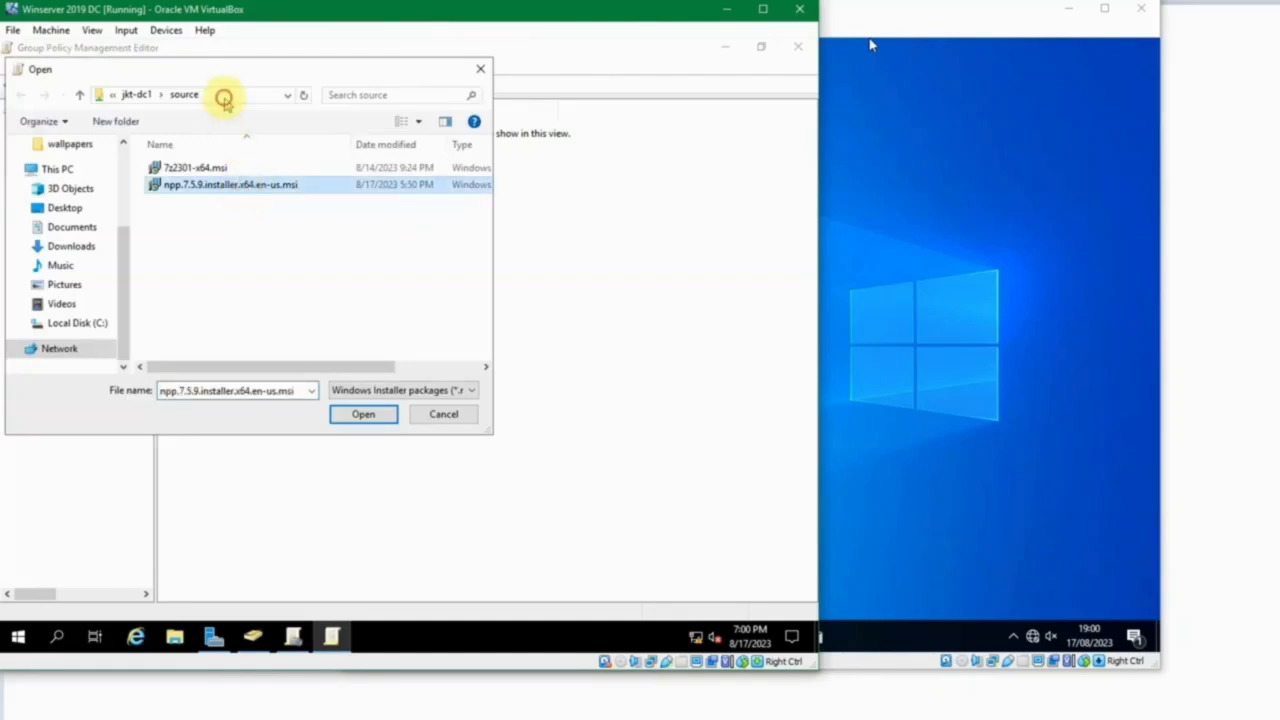
left_click(224, 100)
left_click(146, 95)
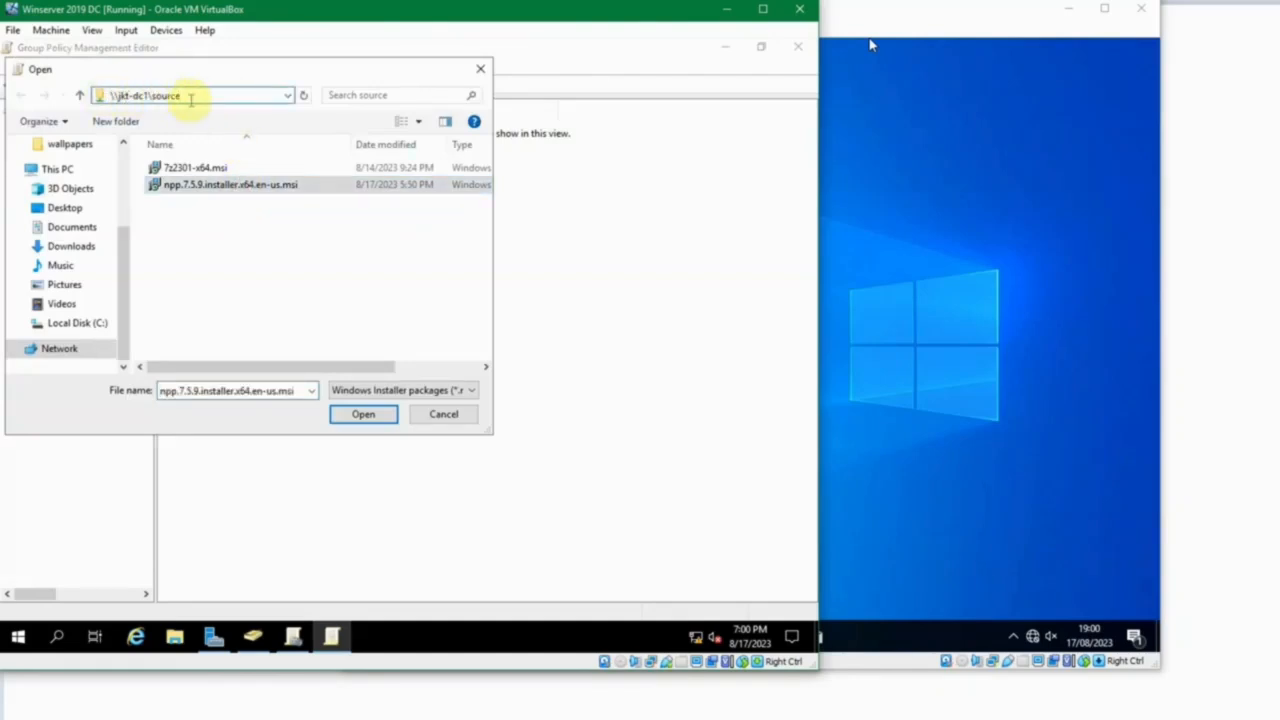
left_click(280, 189)
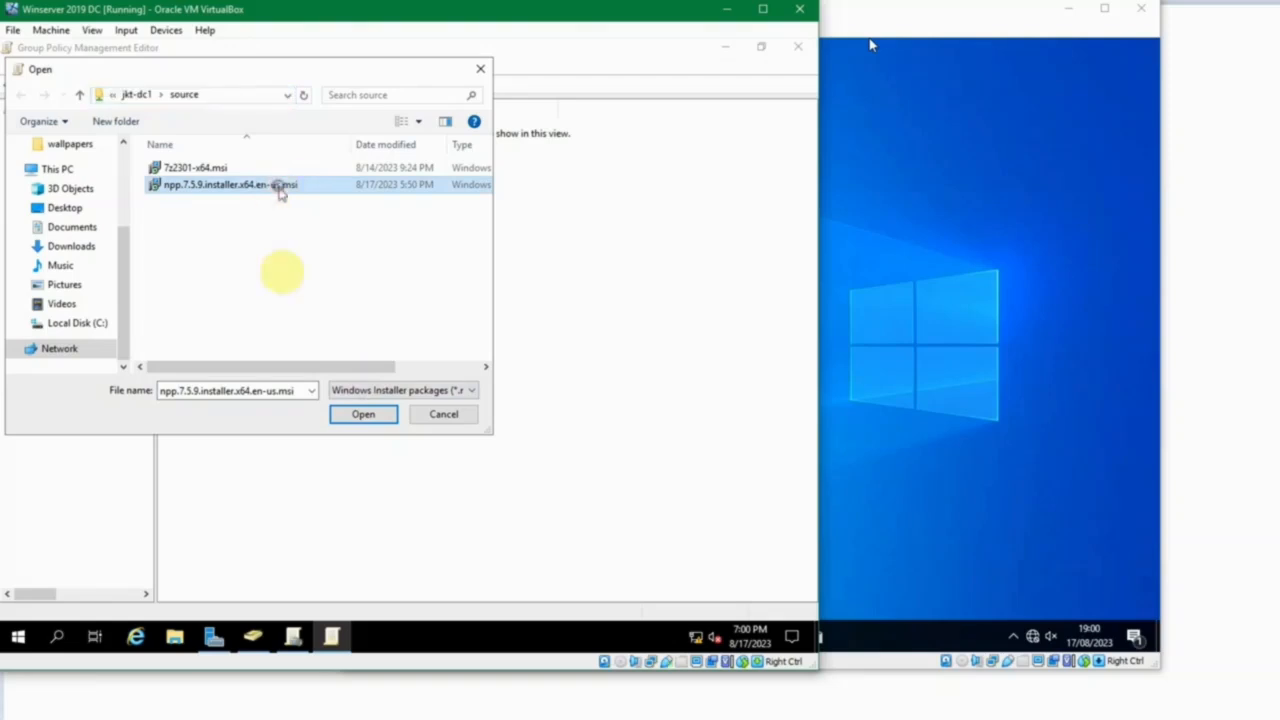
left_click(355, 413)
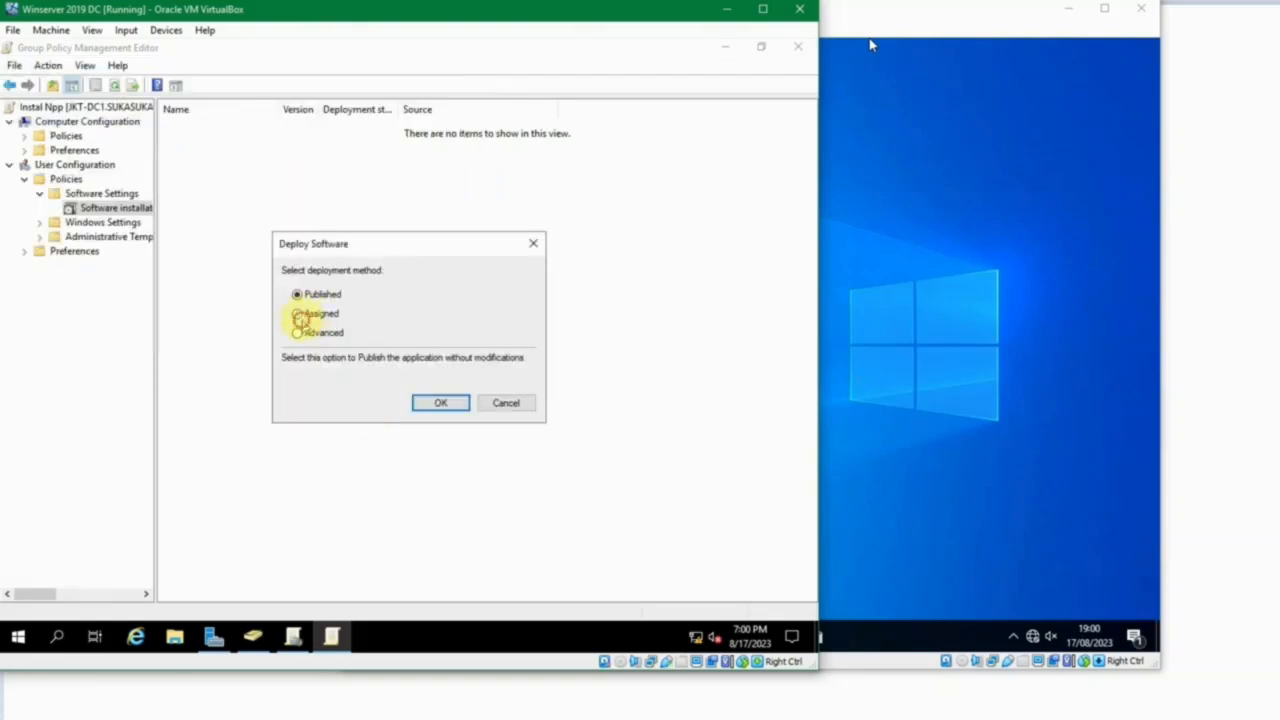
left_click(299, 314)
left_click(437, 402)
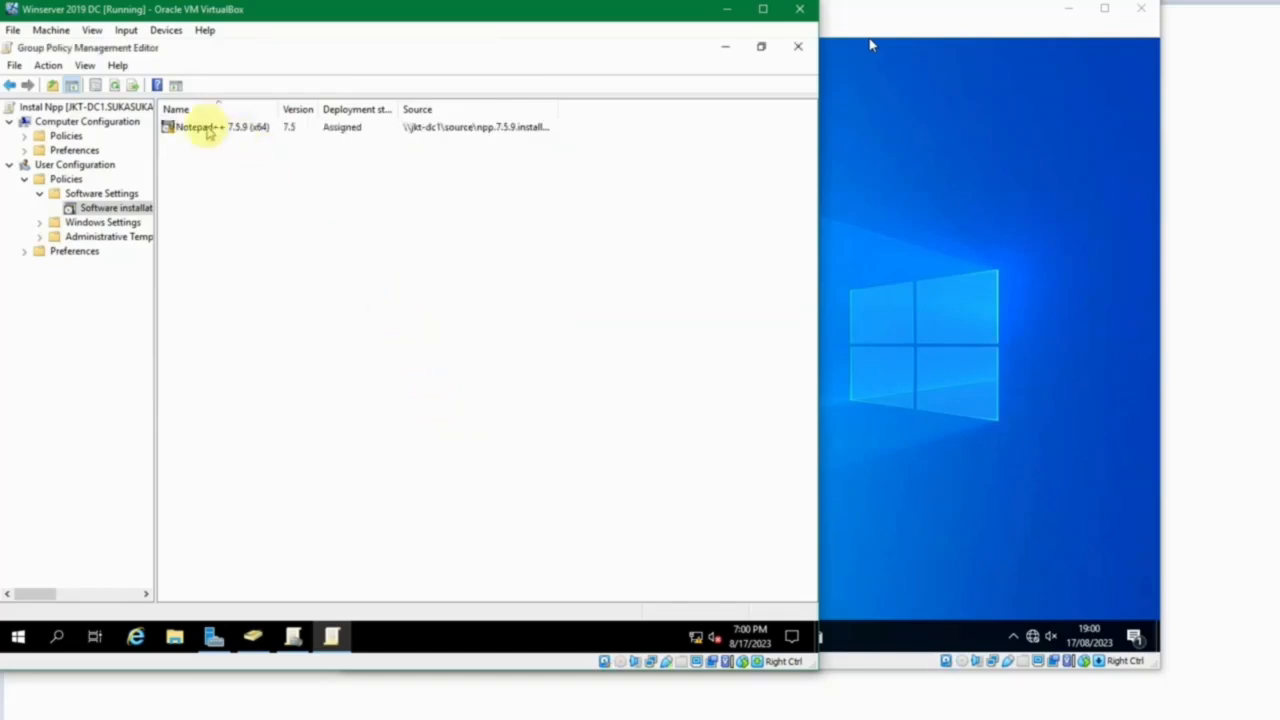
Set the Notepad++ package to uninstall when it falls out of the scope of management and to install at logon.
left_click(208, 131)
right_click(207, 131)
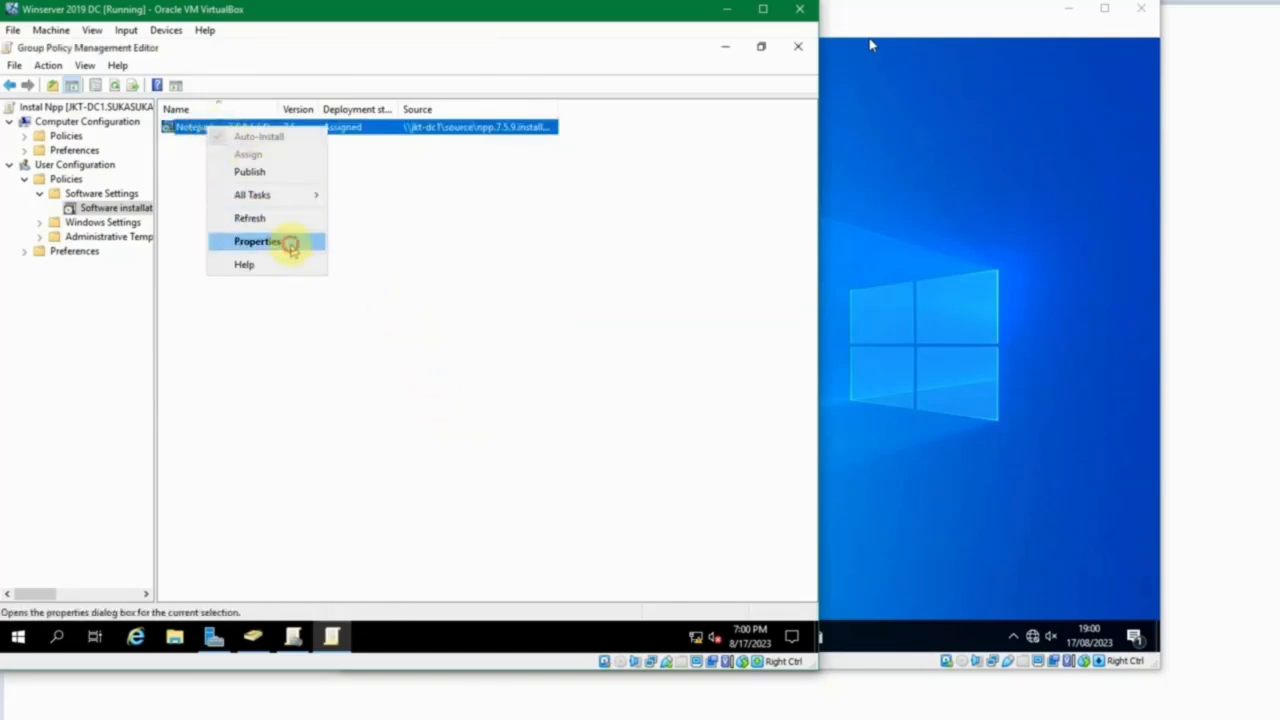
left_click(290, 245)
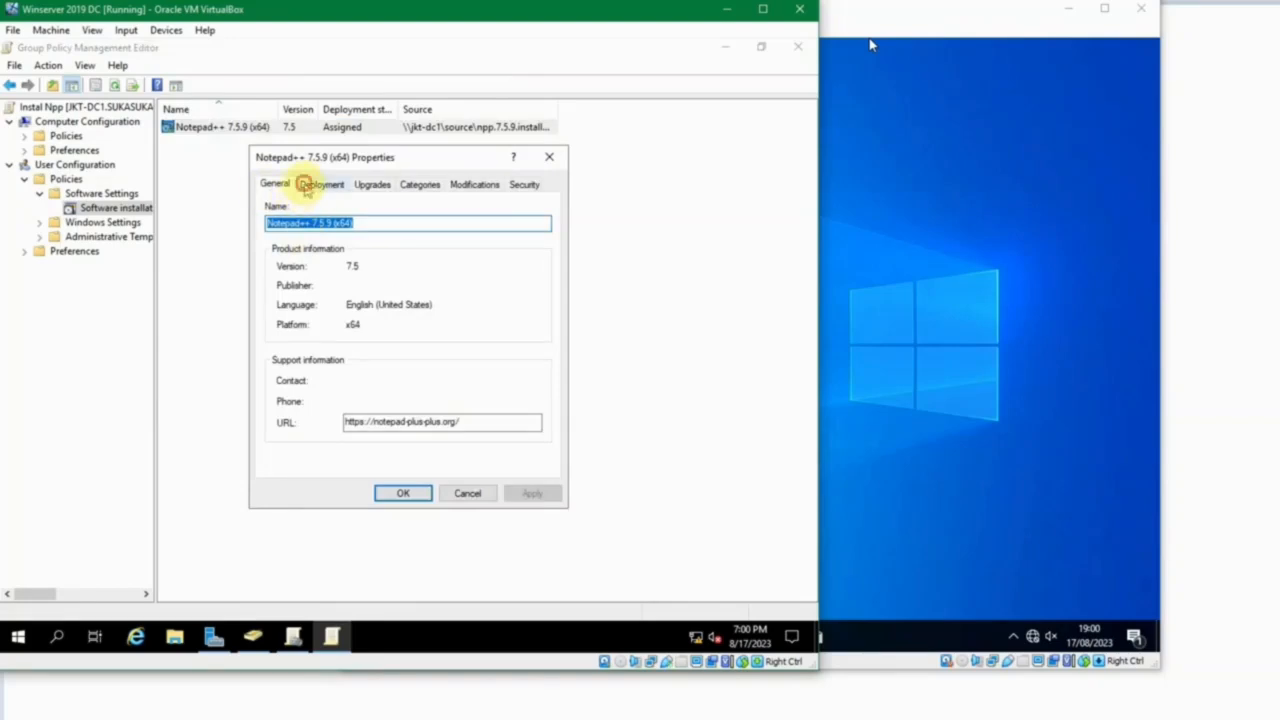
left_click(320, 185)
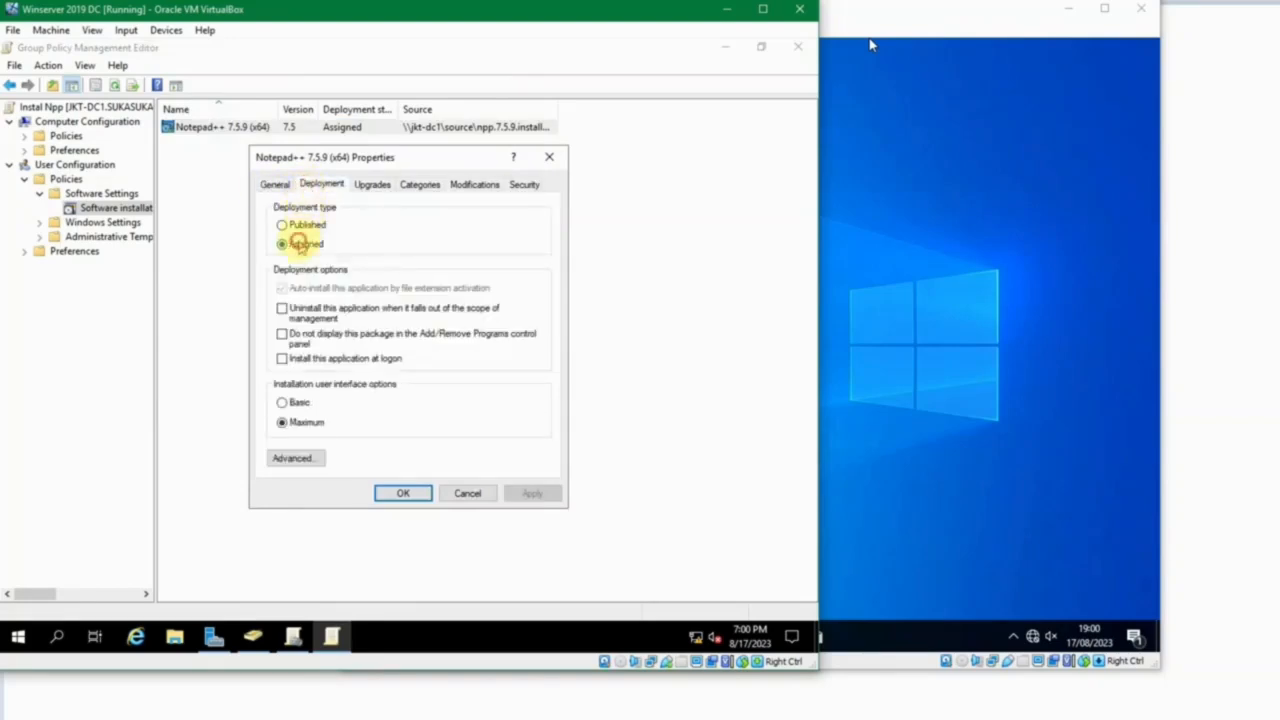
left_click(298, 245)
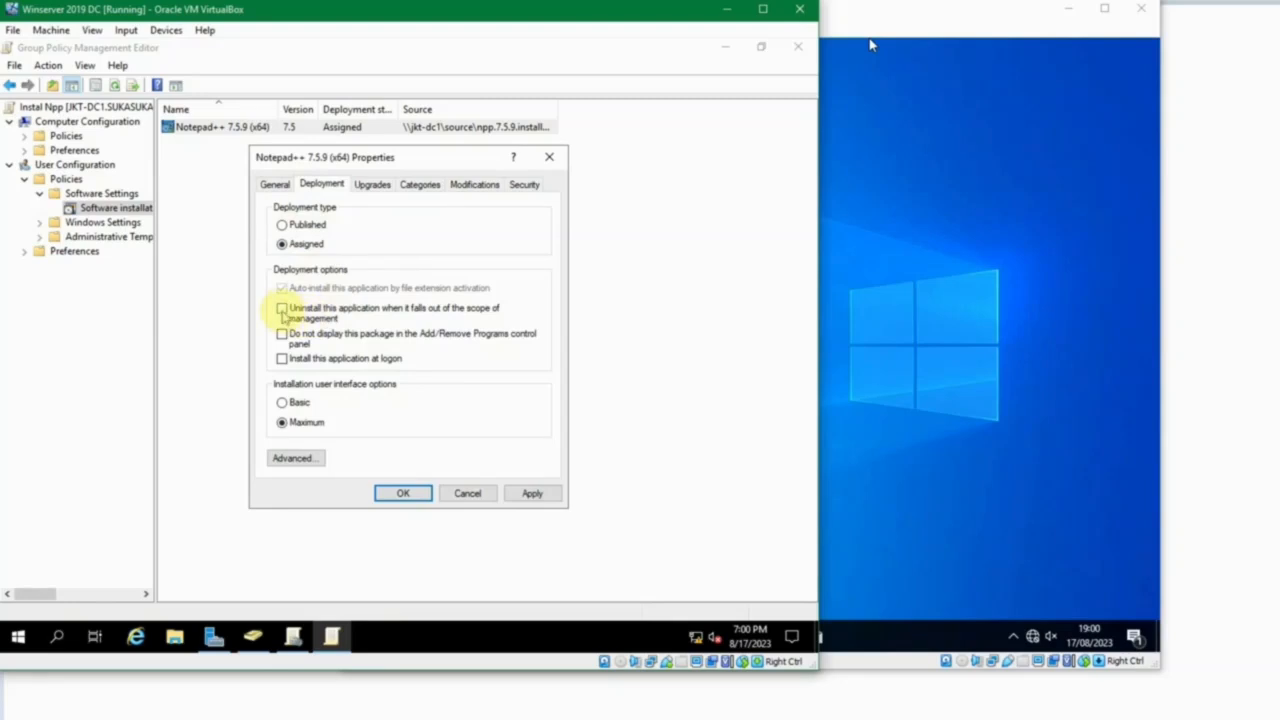
left_click(282, 310)
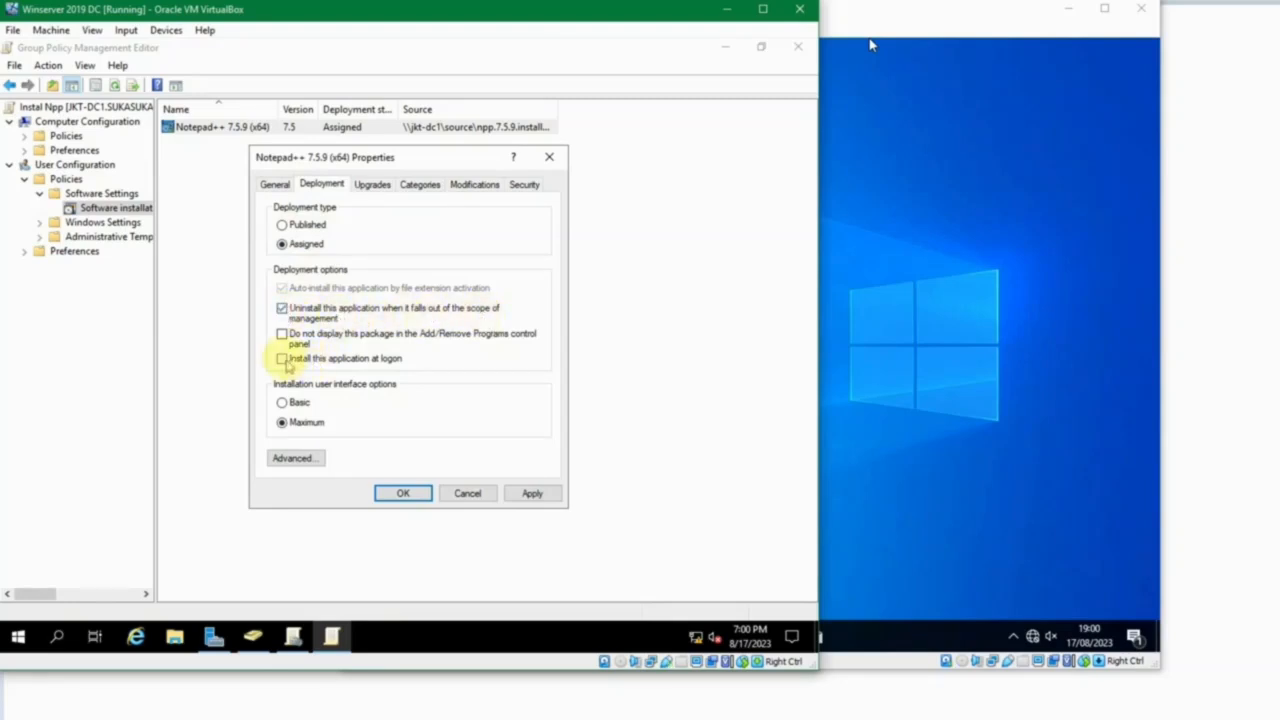
left_click(283, 360)
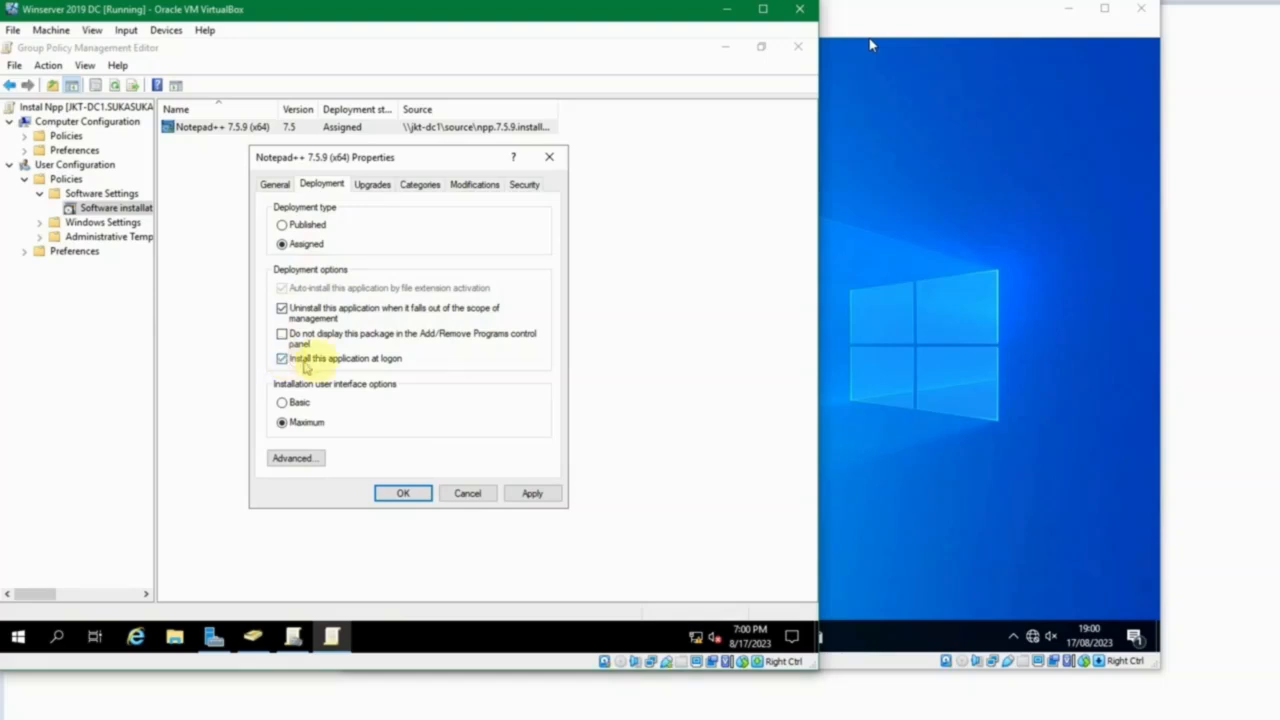
left_click(405, 497)
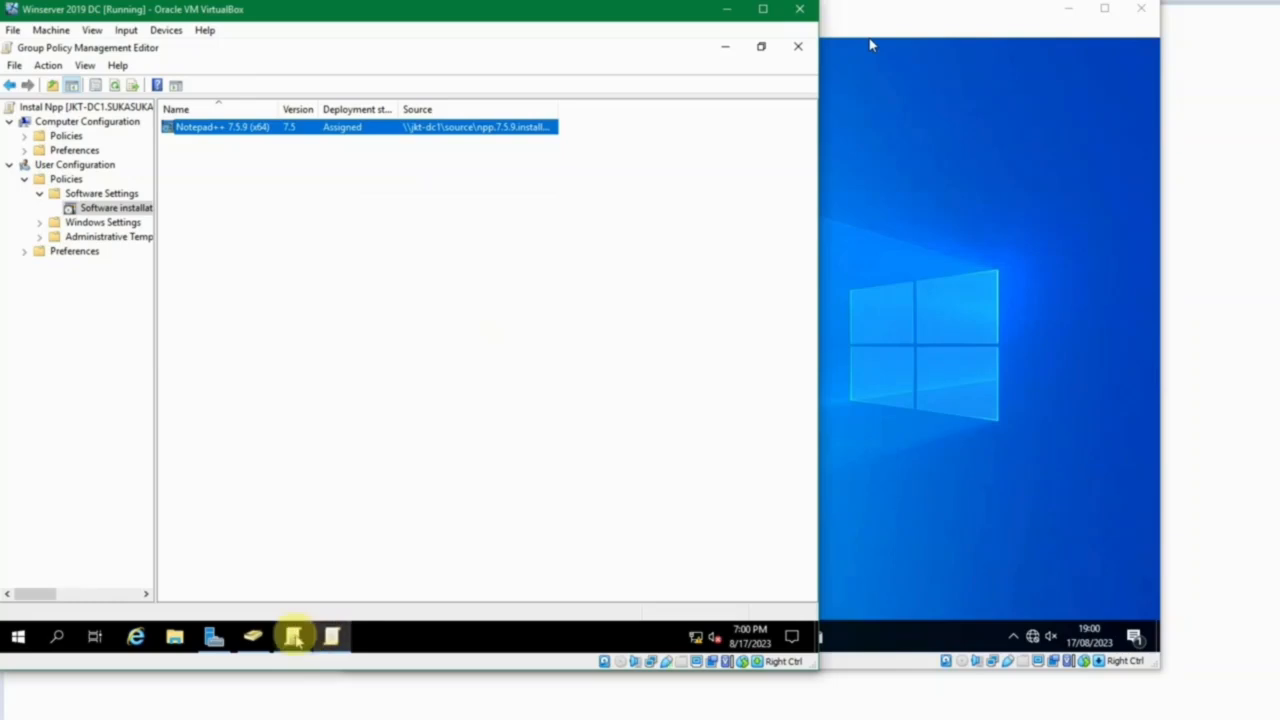
Return to Group Policy Management and link the existing Instal Npp policy to the Sales organizational unit.
left_click(293, 636)
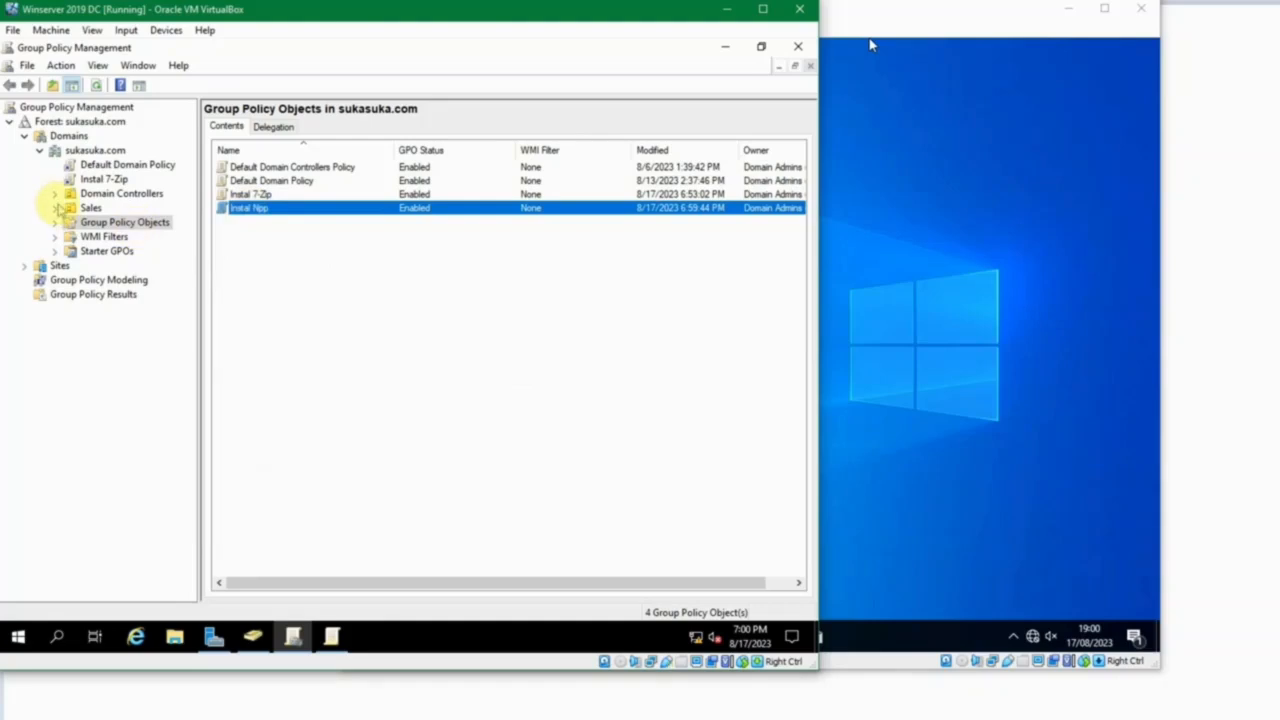
left_click(55, 208)
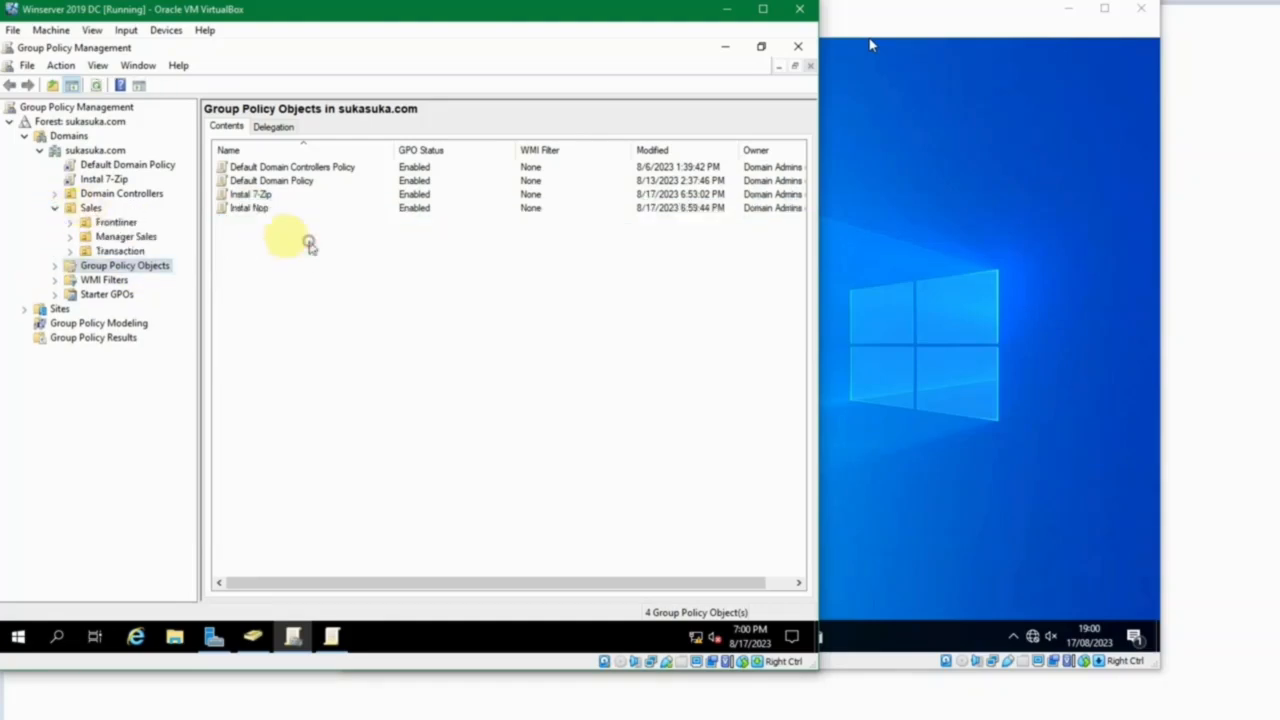
right_click(97, 208)
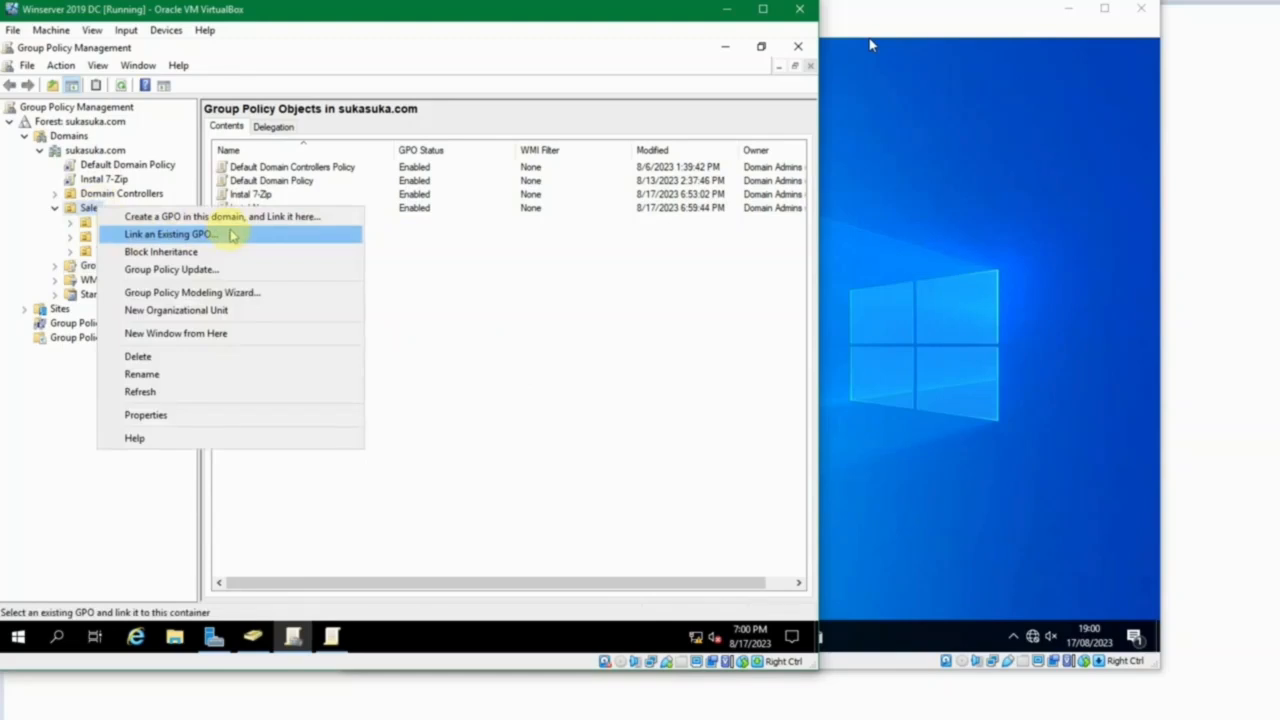
left_click(229, 233)
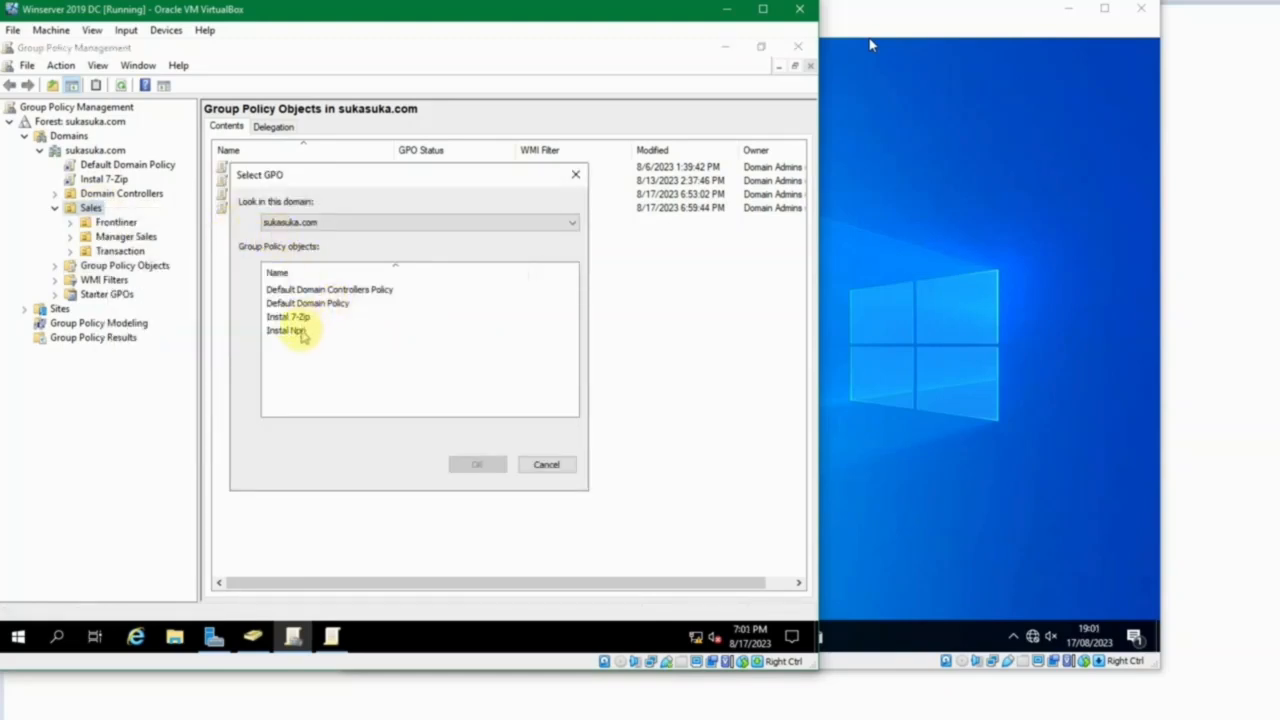
left_click(300, 331)
left_click(488, 465)
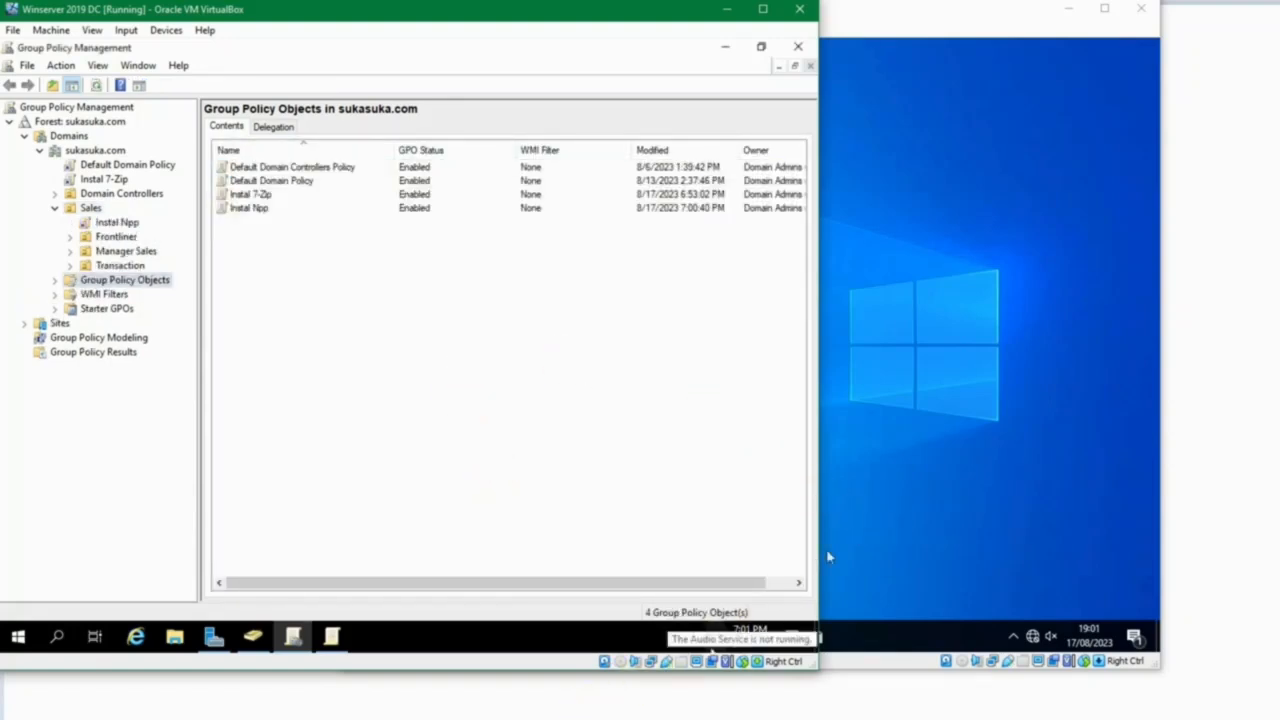
Switch to the Windows 10 1 machine and run gpupdate /force in a command prompt.
left_click(583, 712)
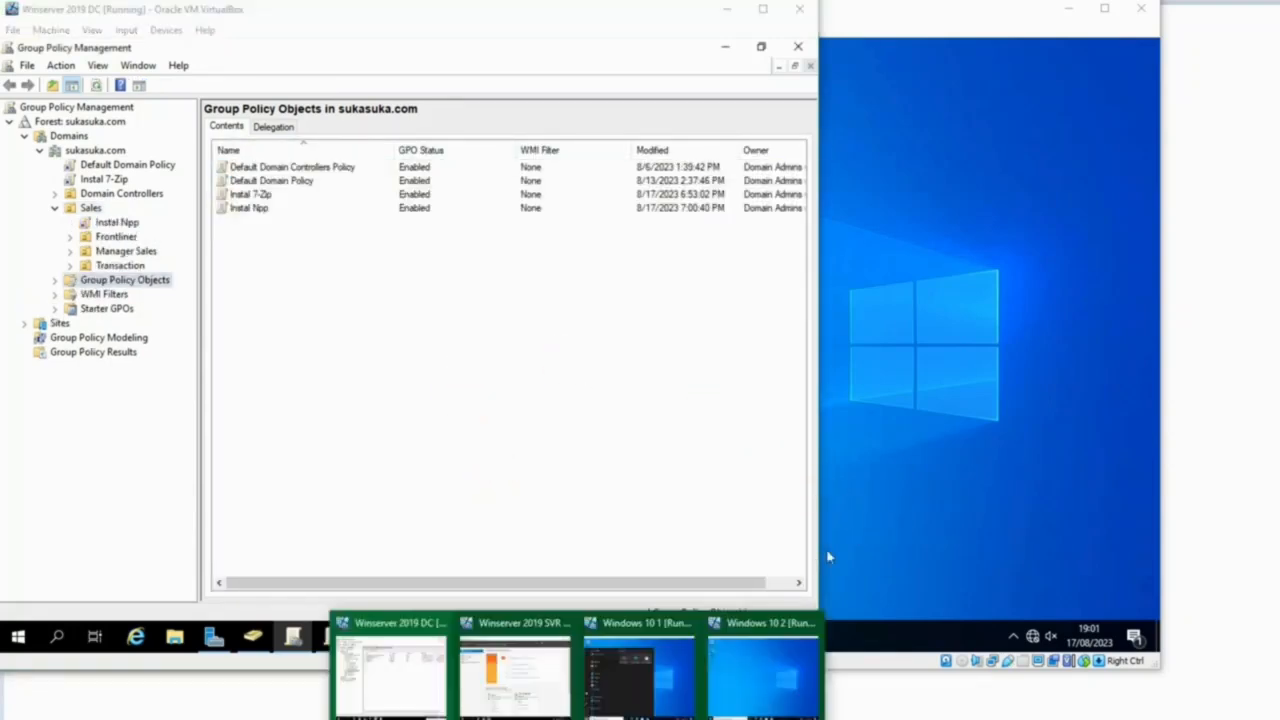
left_click(672, 670)
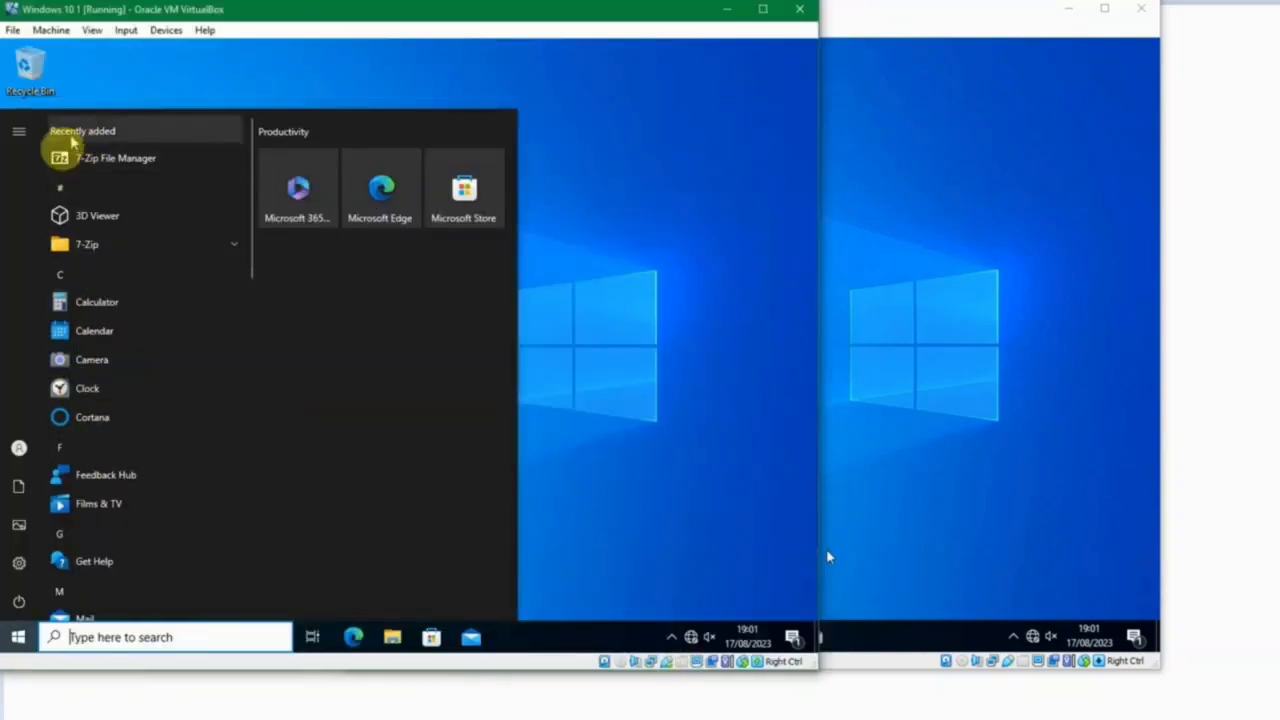
left_click(621, 421)
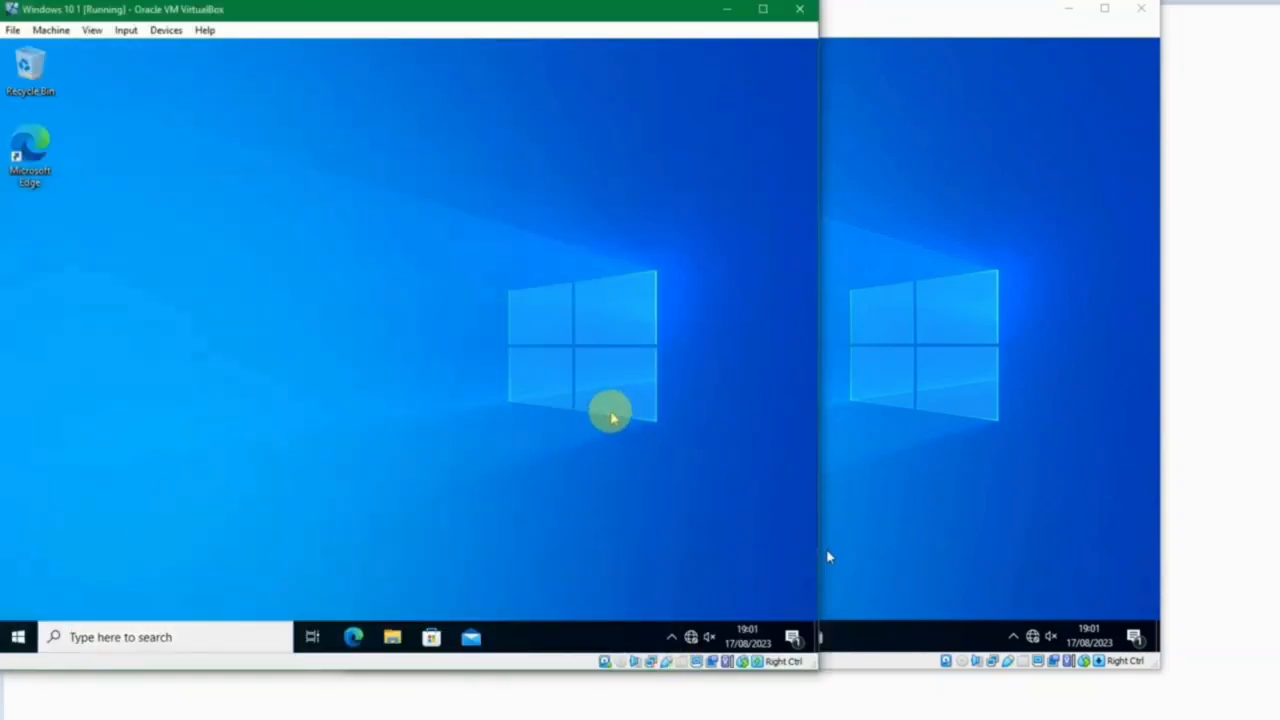
key("super+r")
key("Return")
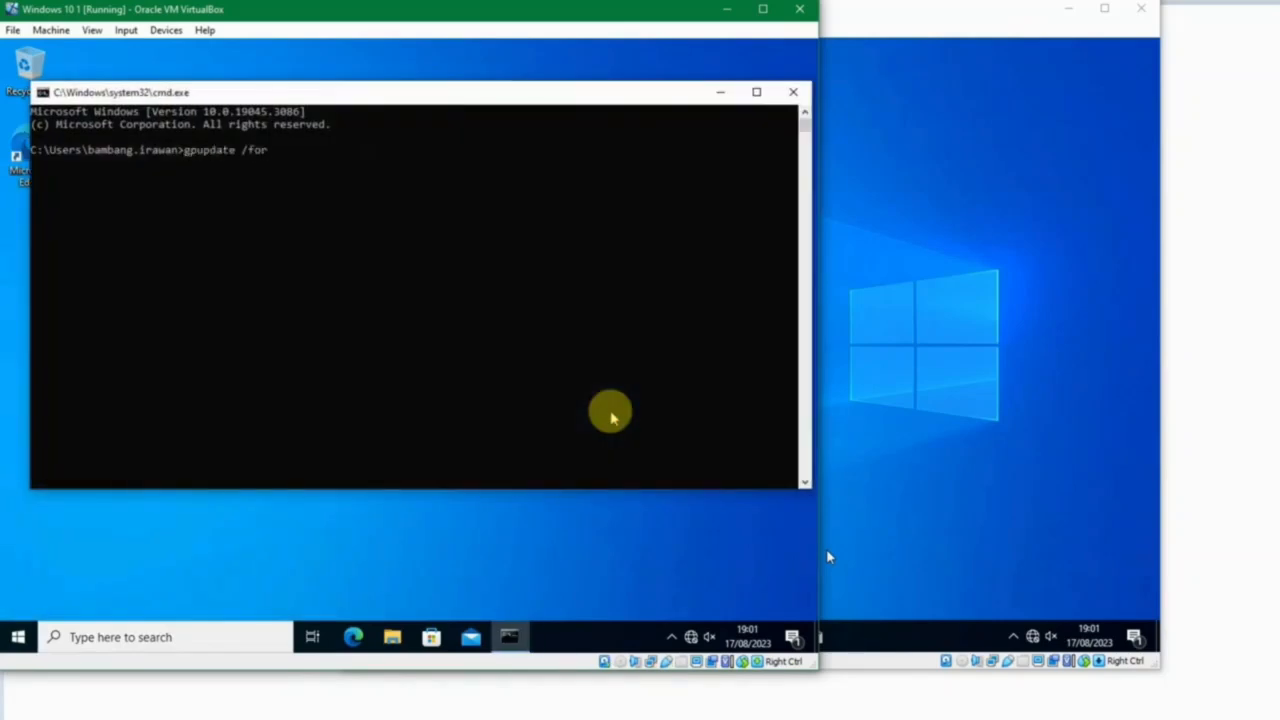
key("Return")
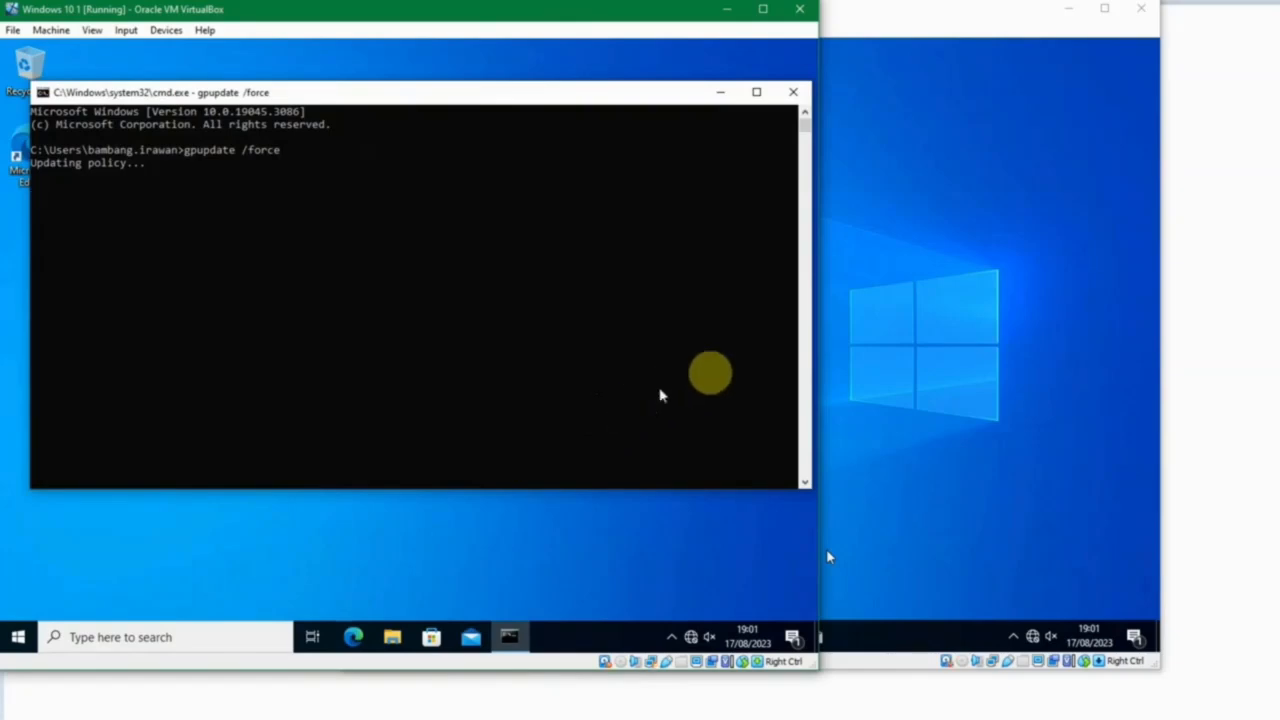
Switch to the Windows 10 2 machine and run gpupdate /force in a command prompt.
left_click(871, 357)
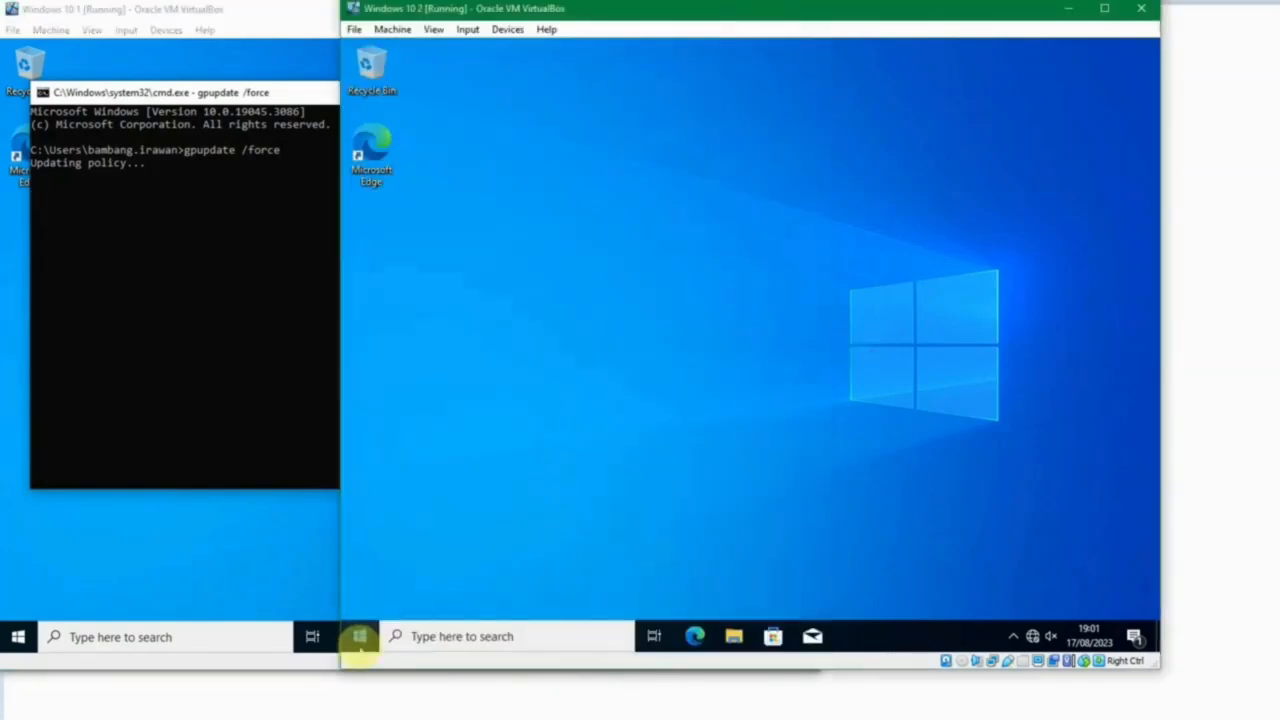
left_click(359, 636)
key("super+r")
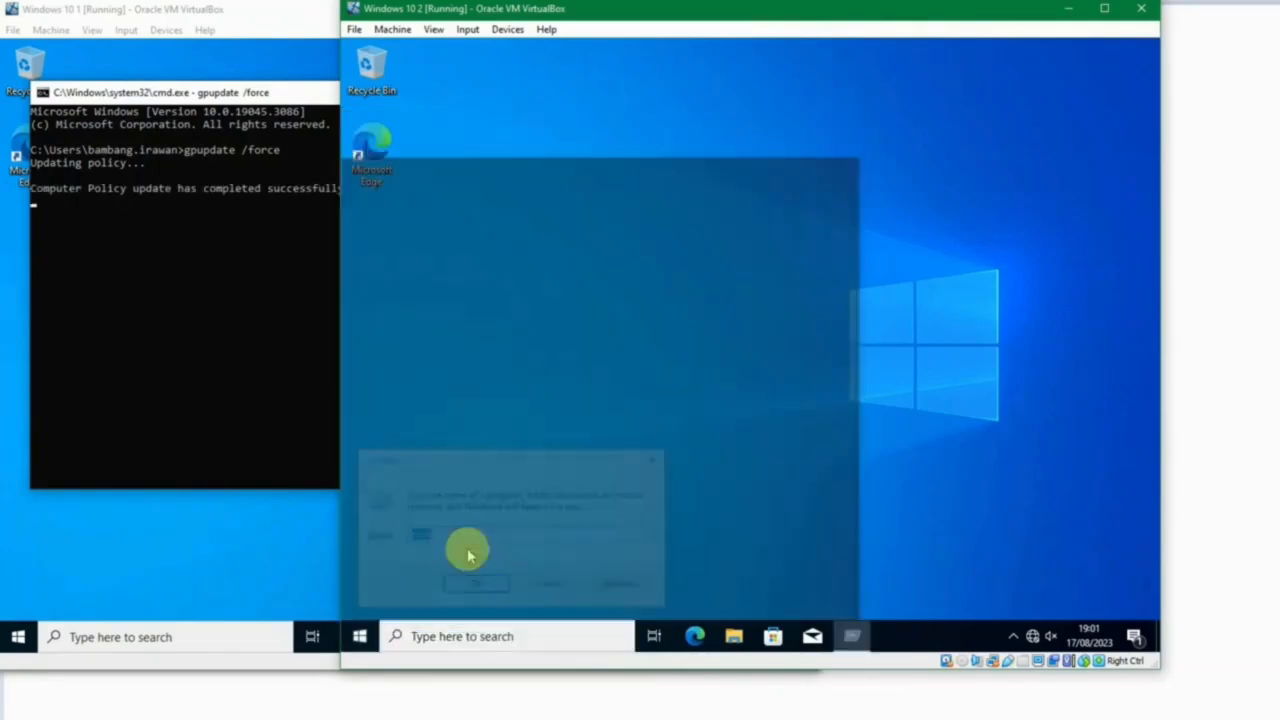
type("cmd")
key("Return")
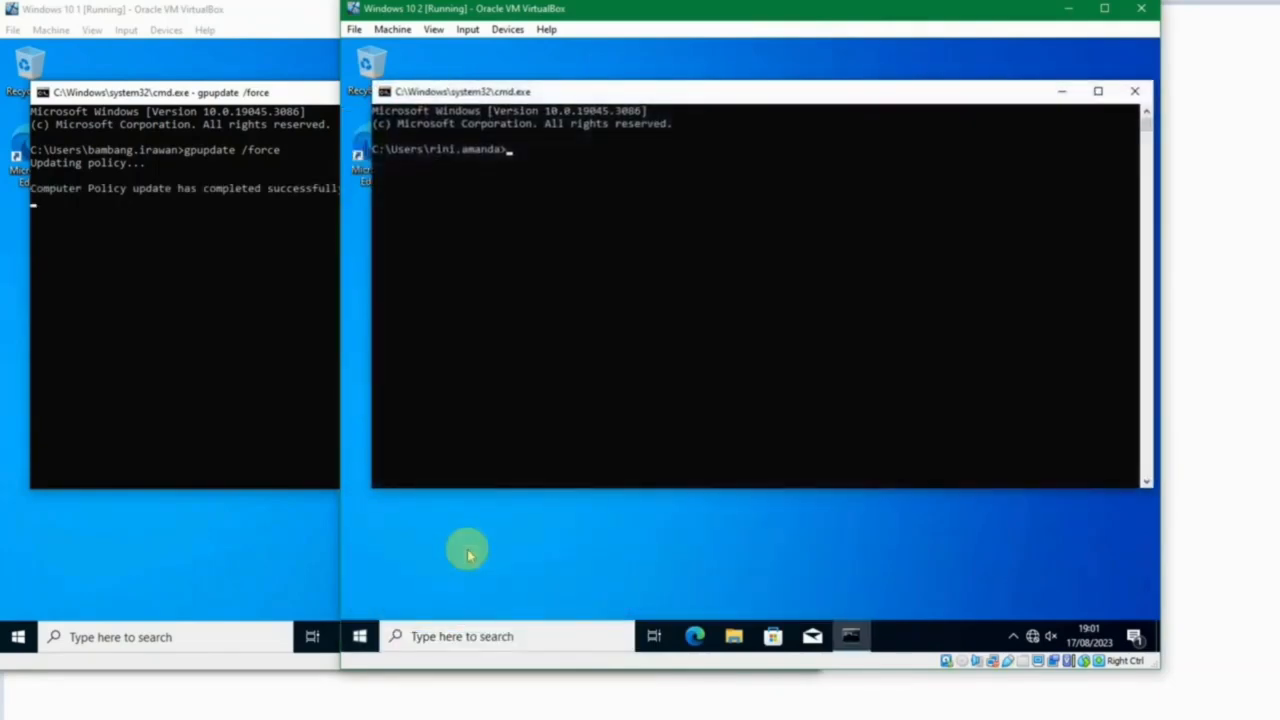
type("pupdate /force")
key("Return")
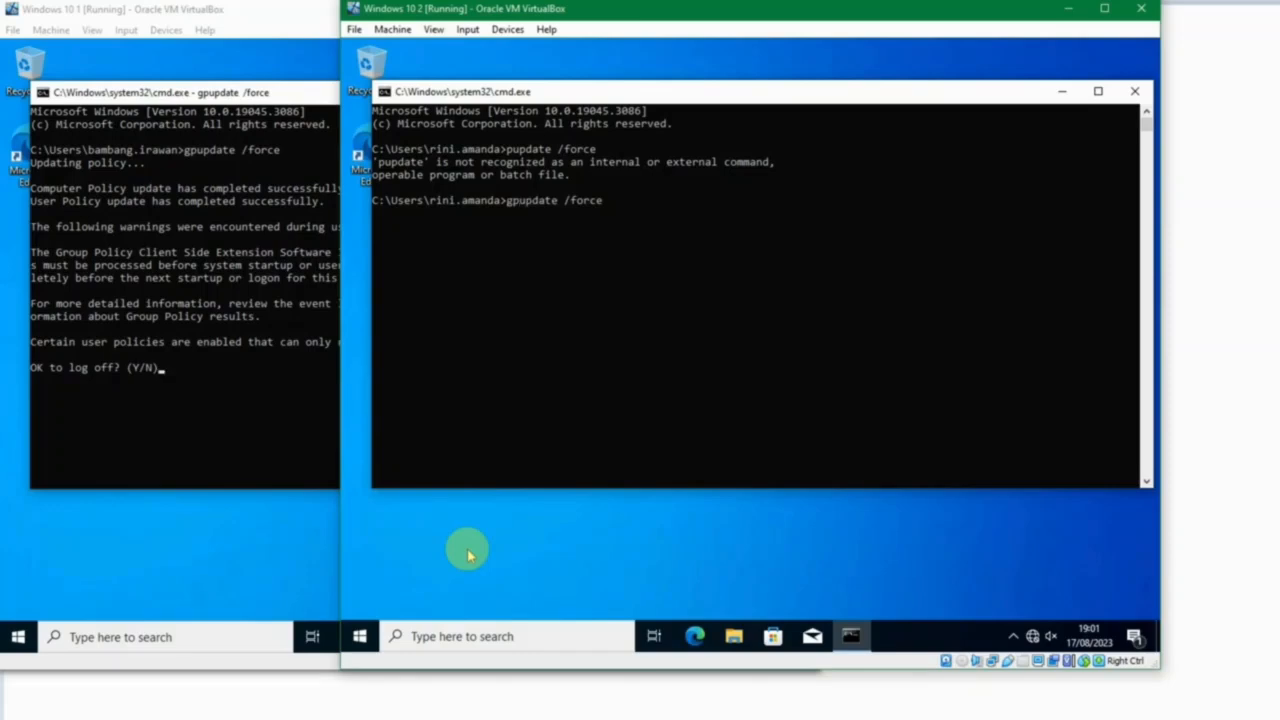
key("Return")
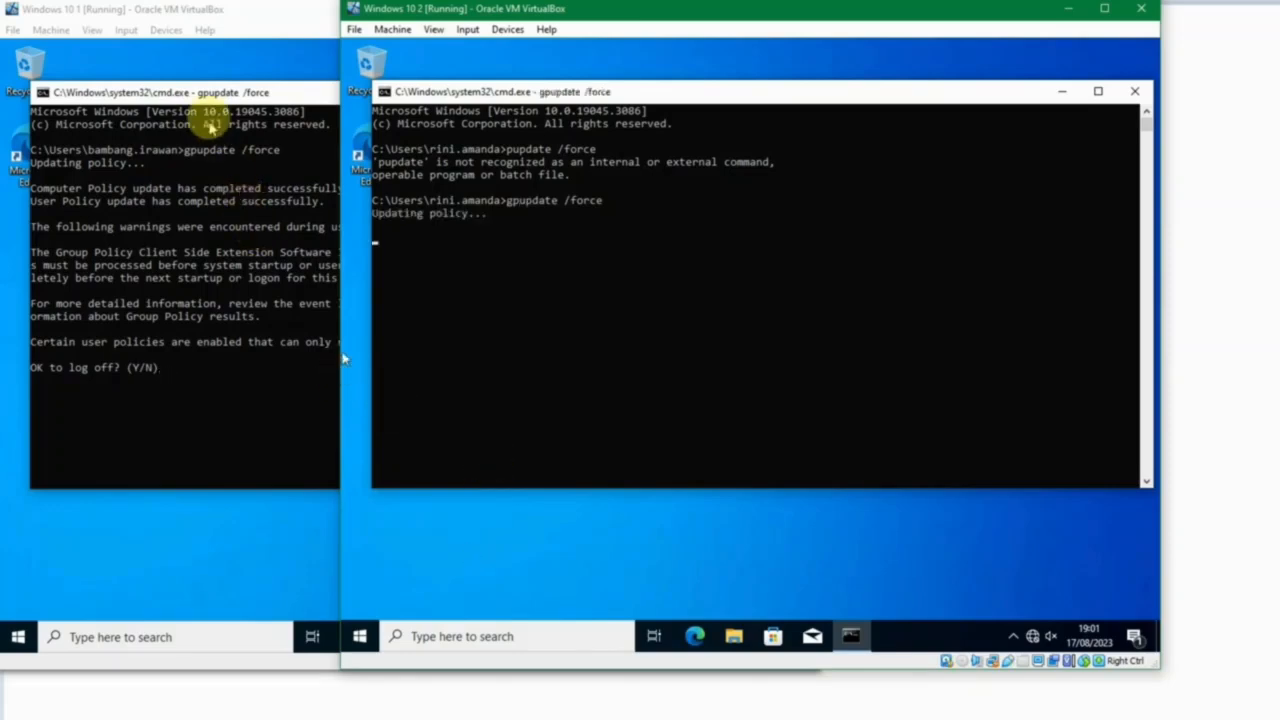
Return to the command prompt on the Windows 10 1 machine and agree to log off.
left_click(211, 92)
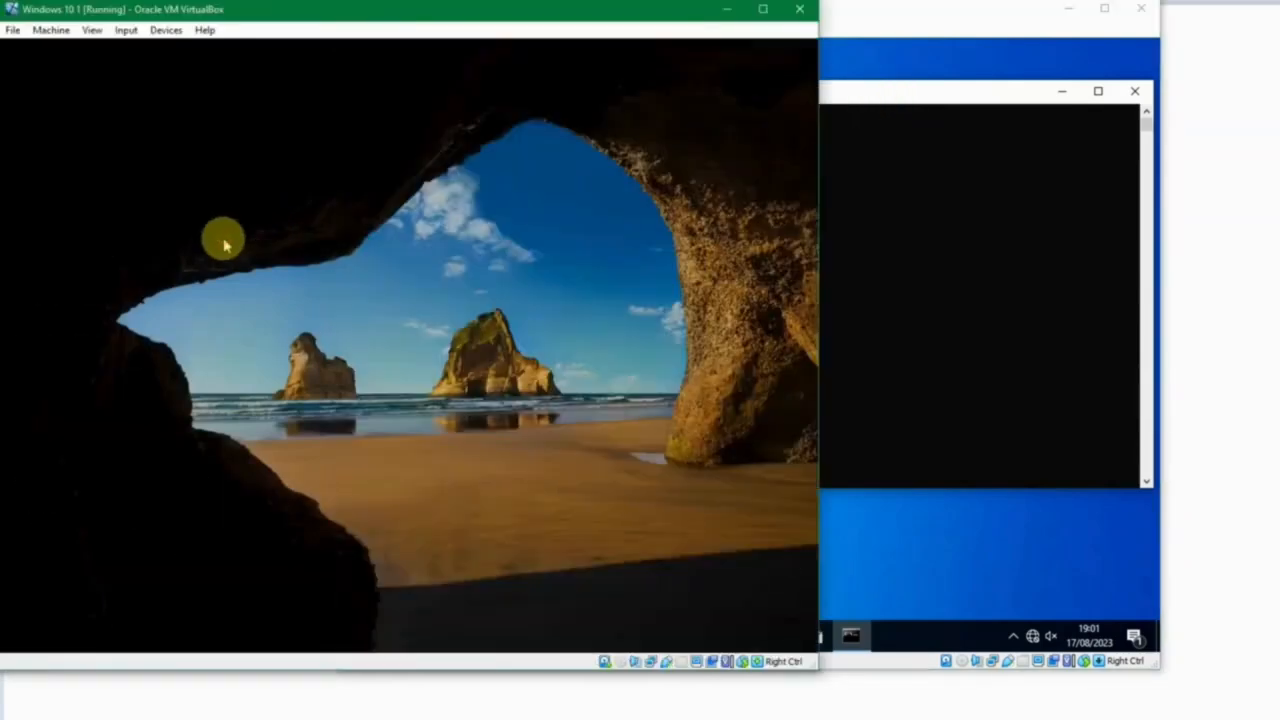
Sign in to the Windows 10 1 machine with the account password and close the command prompt on Windows 10 2.
left_click(224, 245)
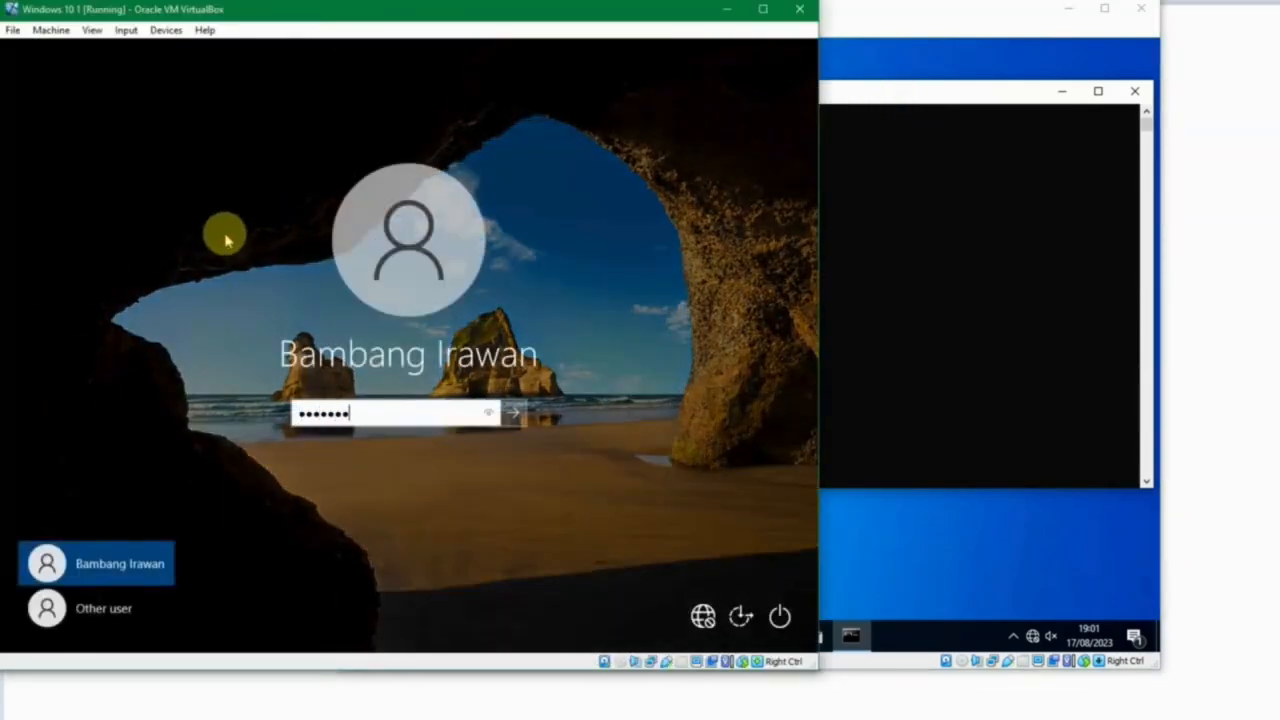
key("Return")
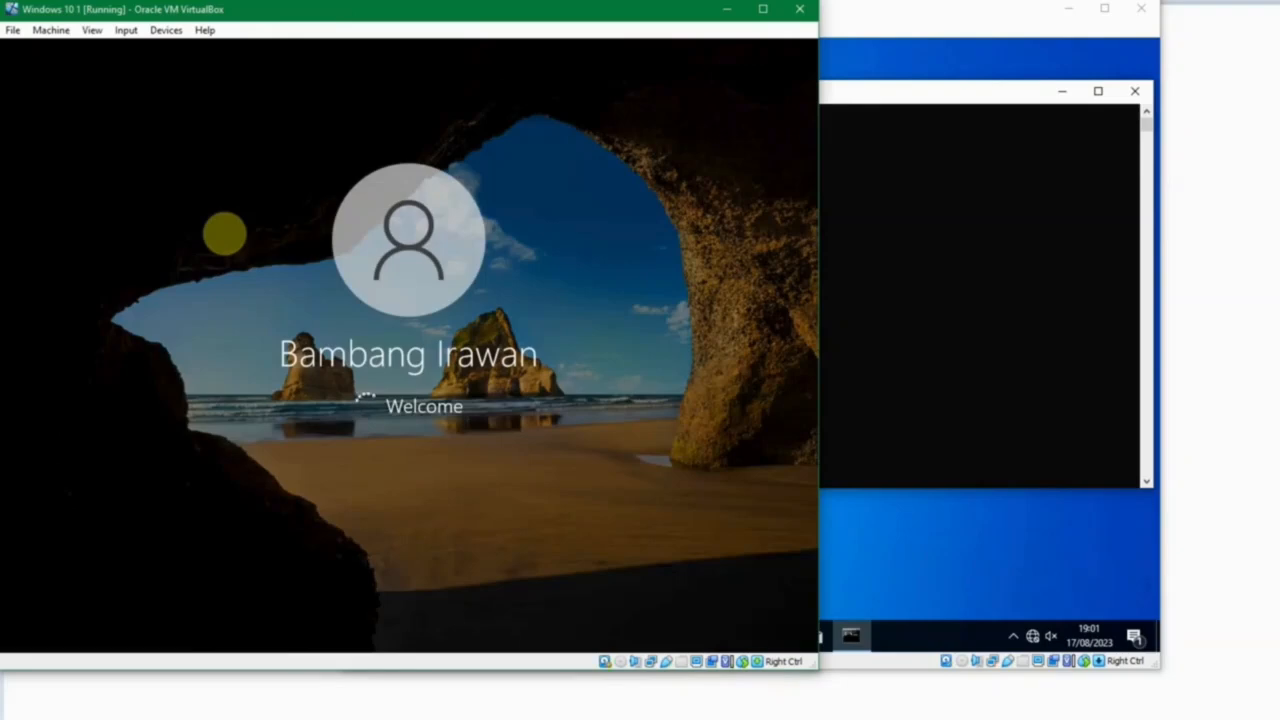
left_click(900, 100)
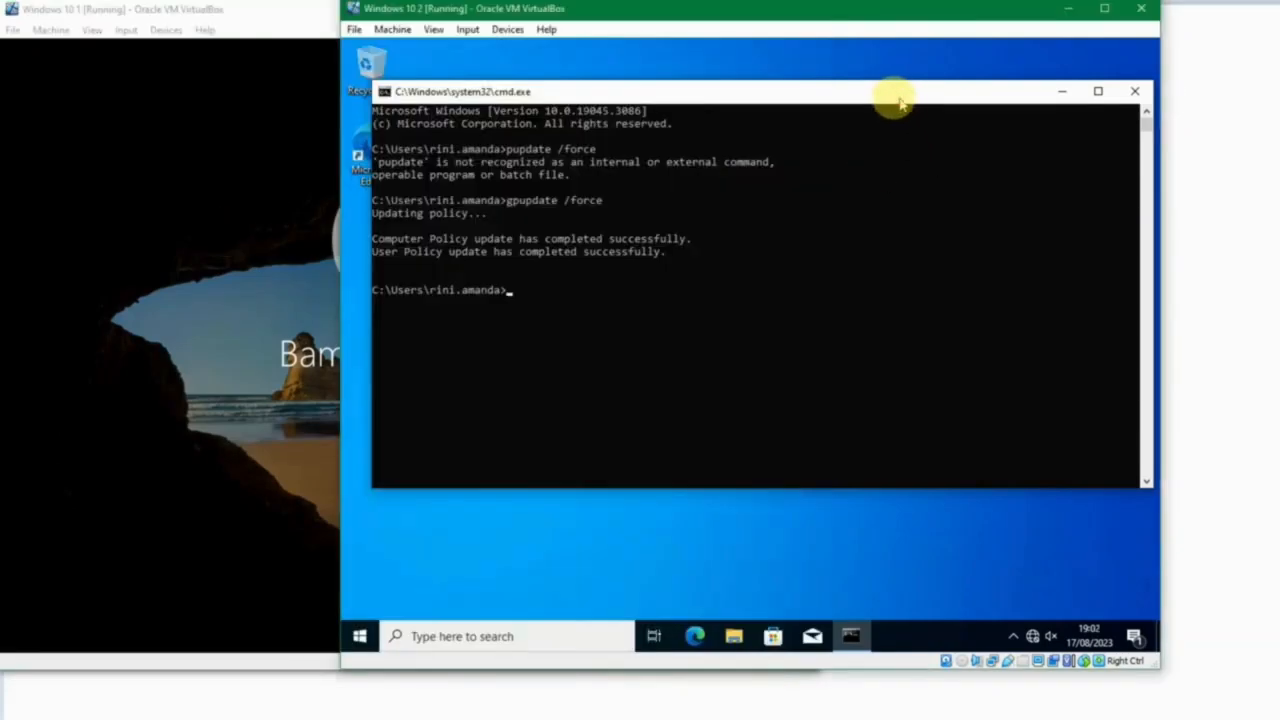
left_click(1134, 91)
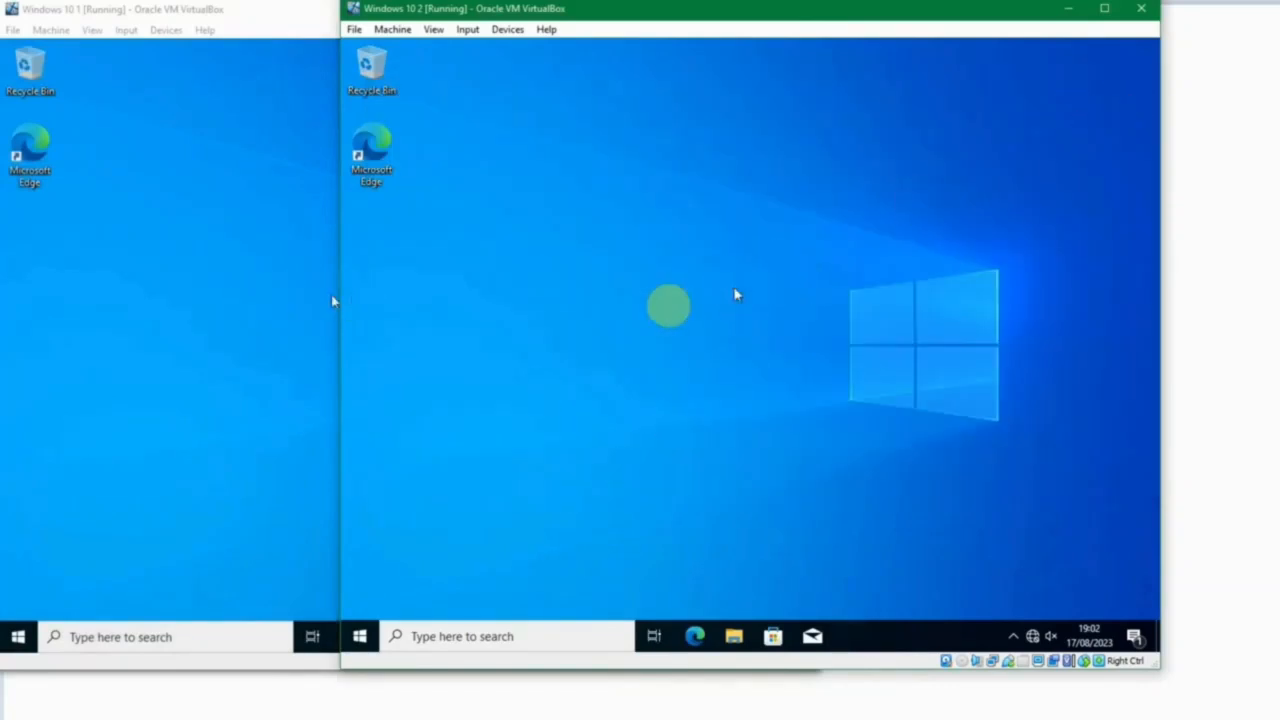
Look through the installed apps in the Start menu of Windows 10 1 for 7-Zip and Notepad++, expanding the Notepad++ folder.
left_click(283, 302)
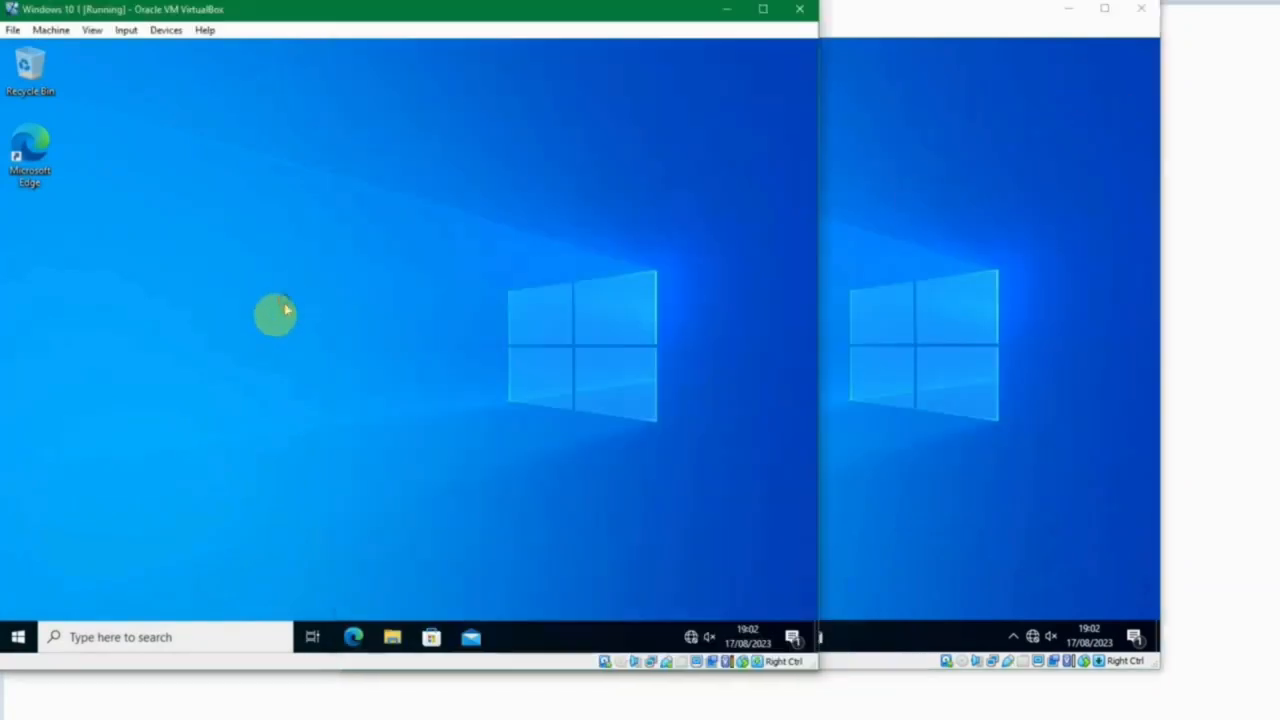
left_click(17, 636)
scroll(131, 245, "down", 3)
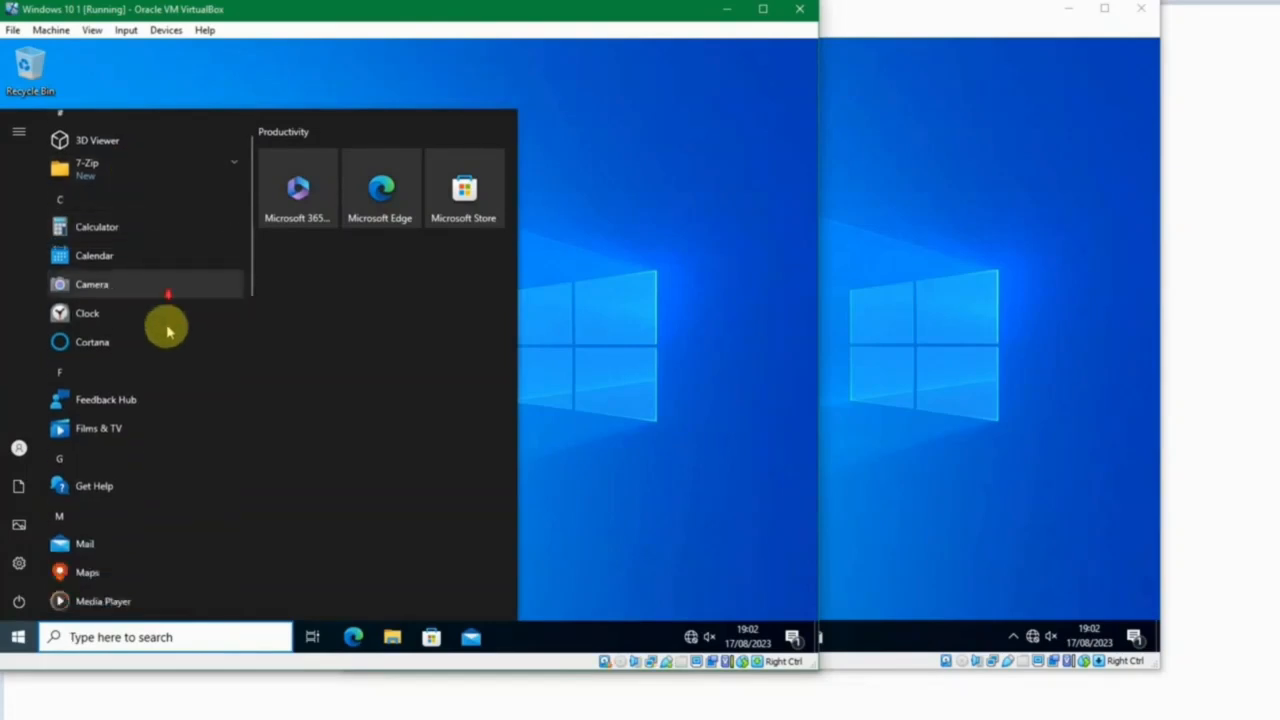
scroll(177, 340, "down", 4)
scroll(178, 345, "up", 3)
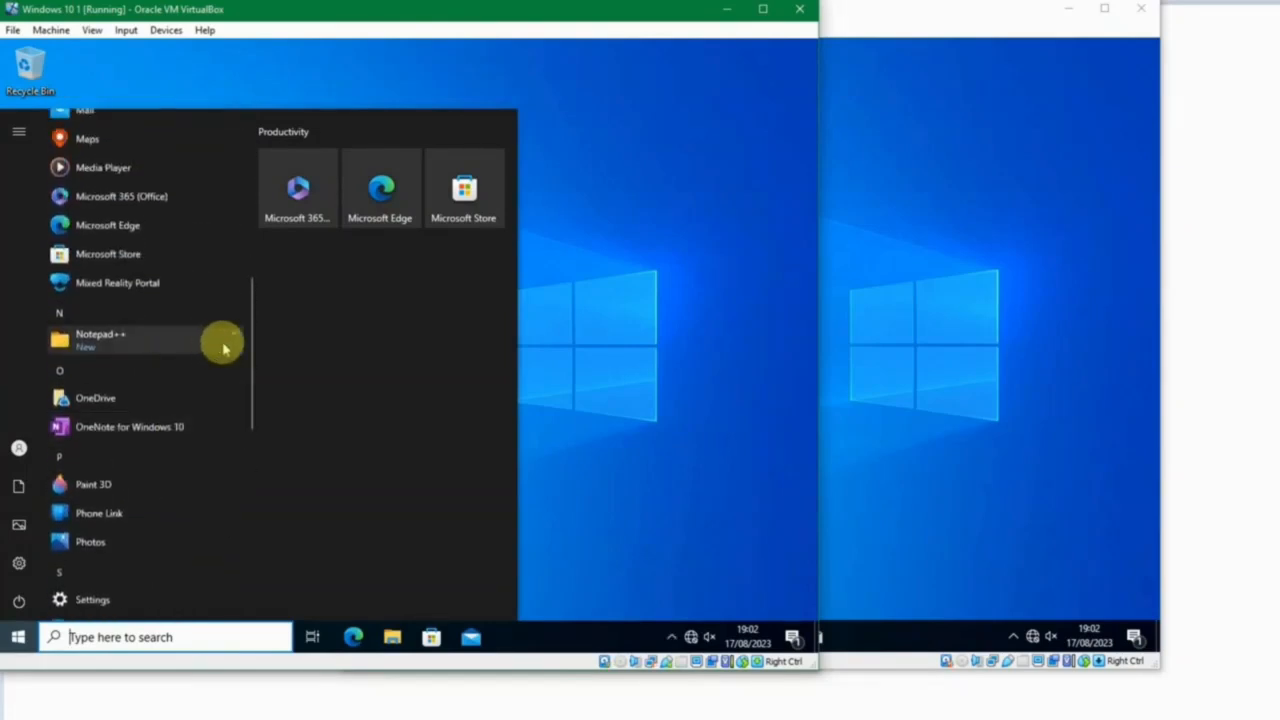
left_click(200, 342)
scroll(163, 337, "up", 10)
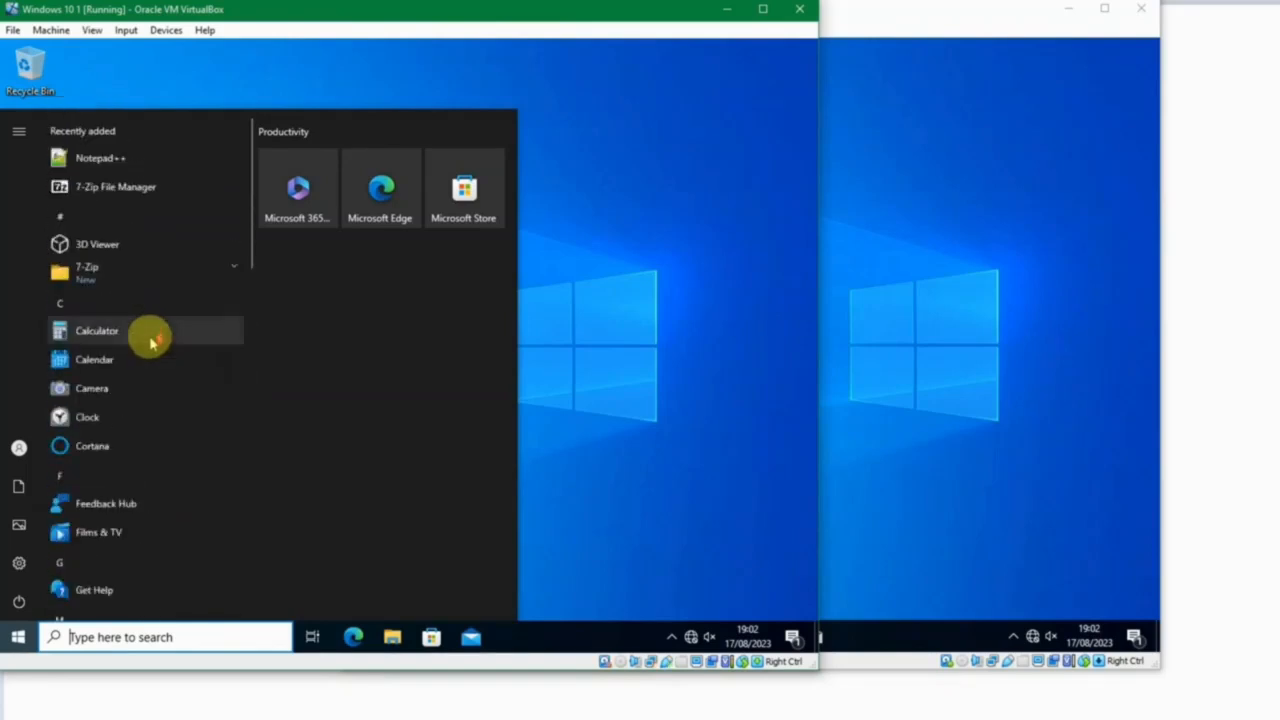
scroll(177, 285, "down", 10)
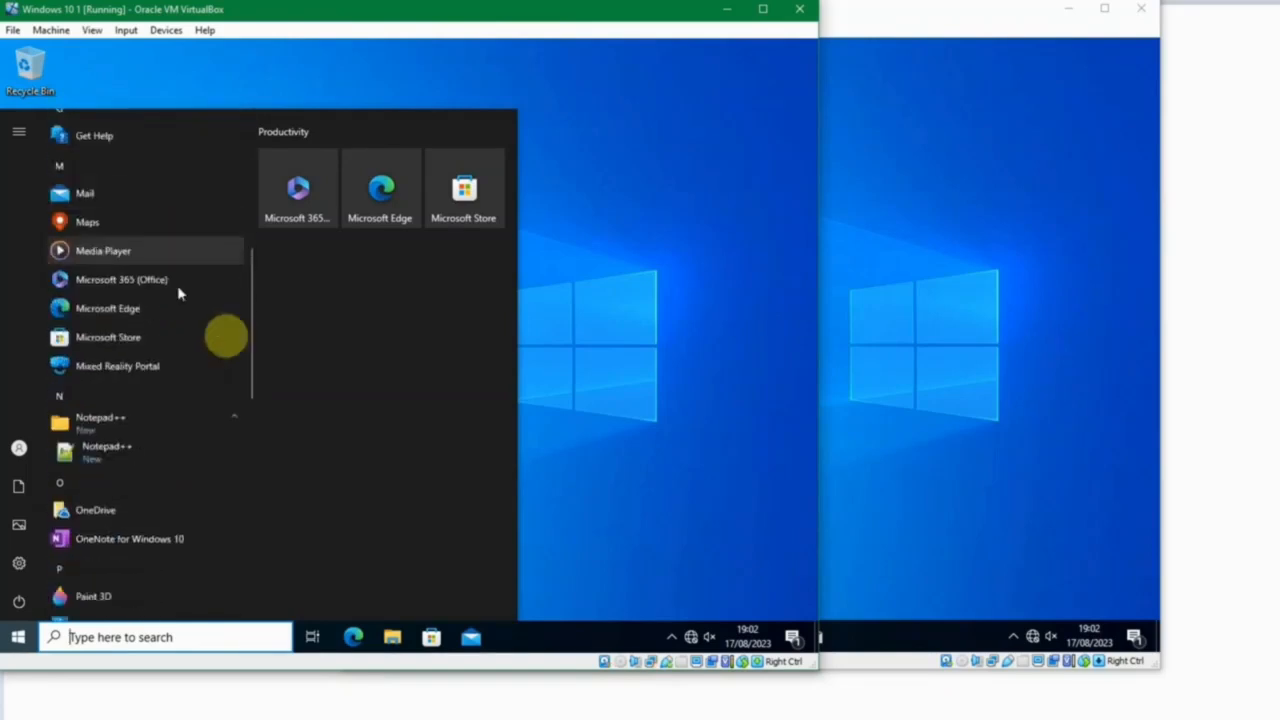
left_click(621, 354)
Sign out of the Windows 10 2 machine and sign back in with the account password.
left_click(879, 351)
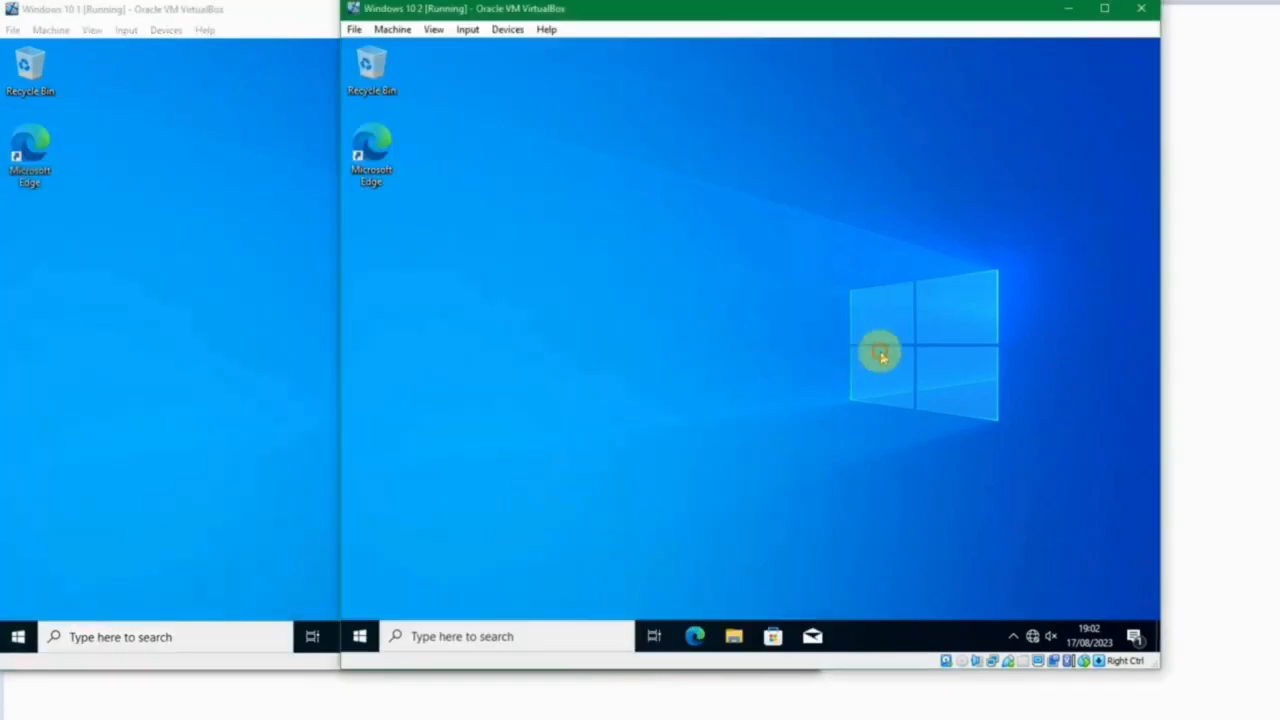
right_click(359, 636)
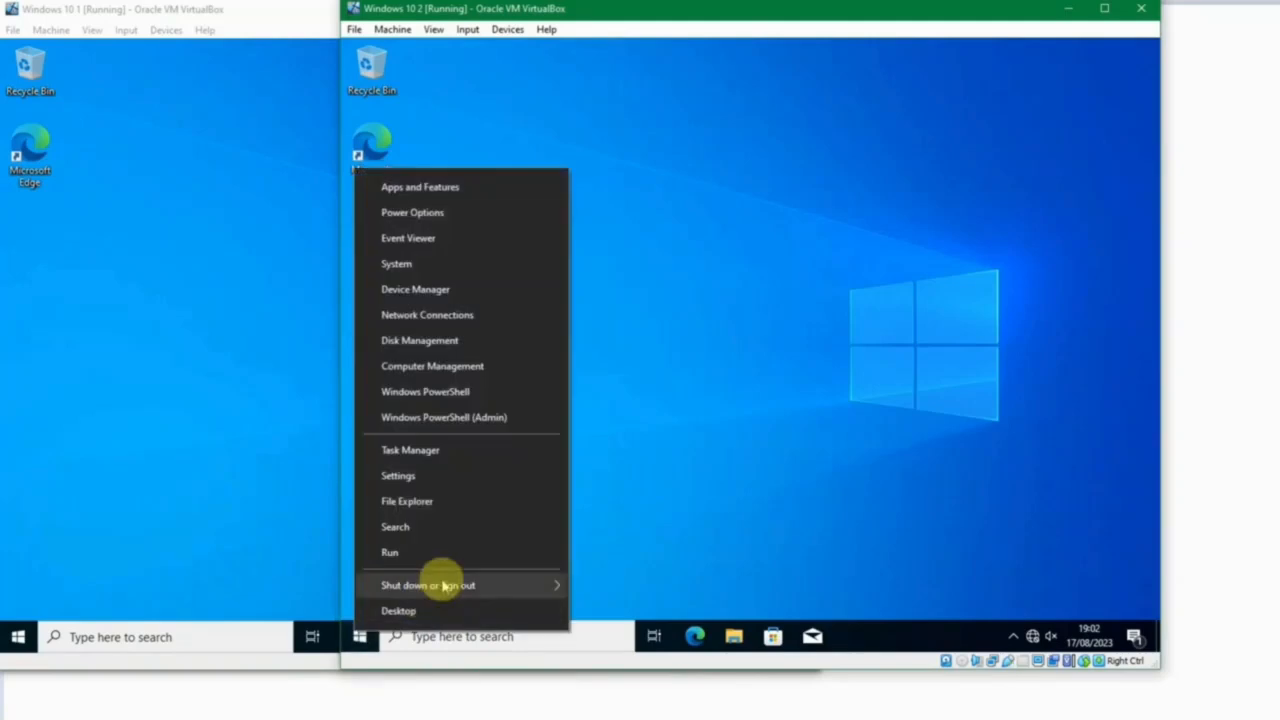
mouse_move(475, 585)
left_click(616, 529)
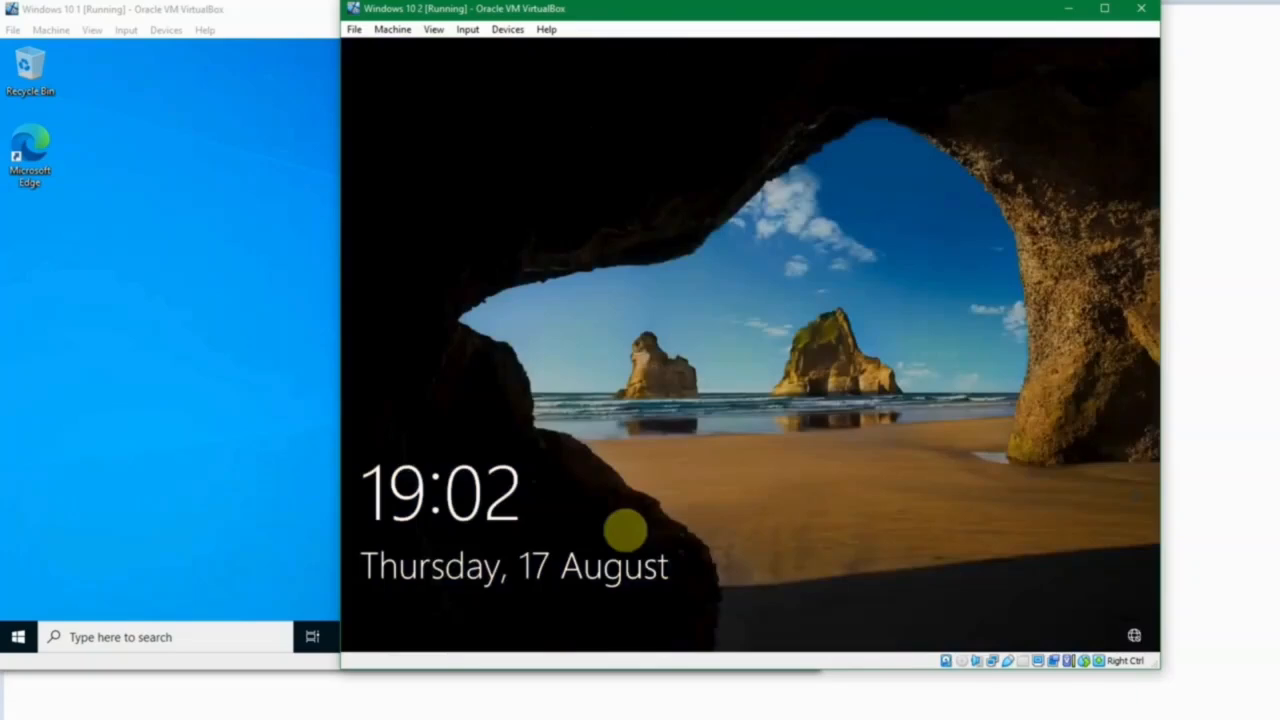
left_click(625, 530)
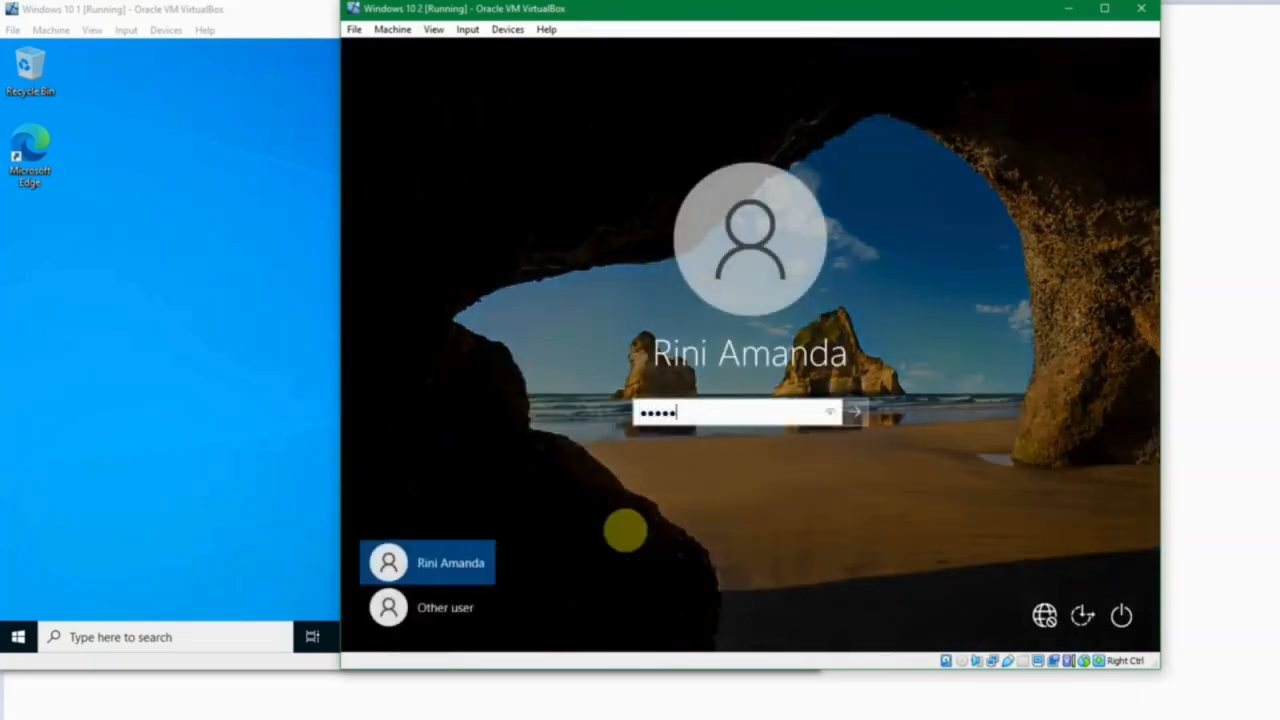
key("Return")
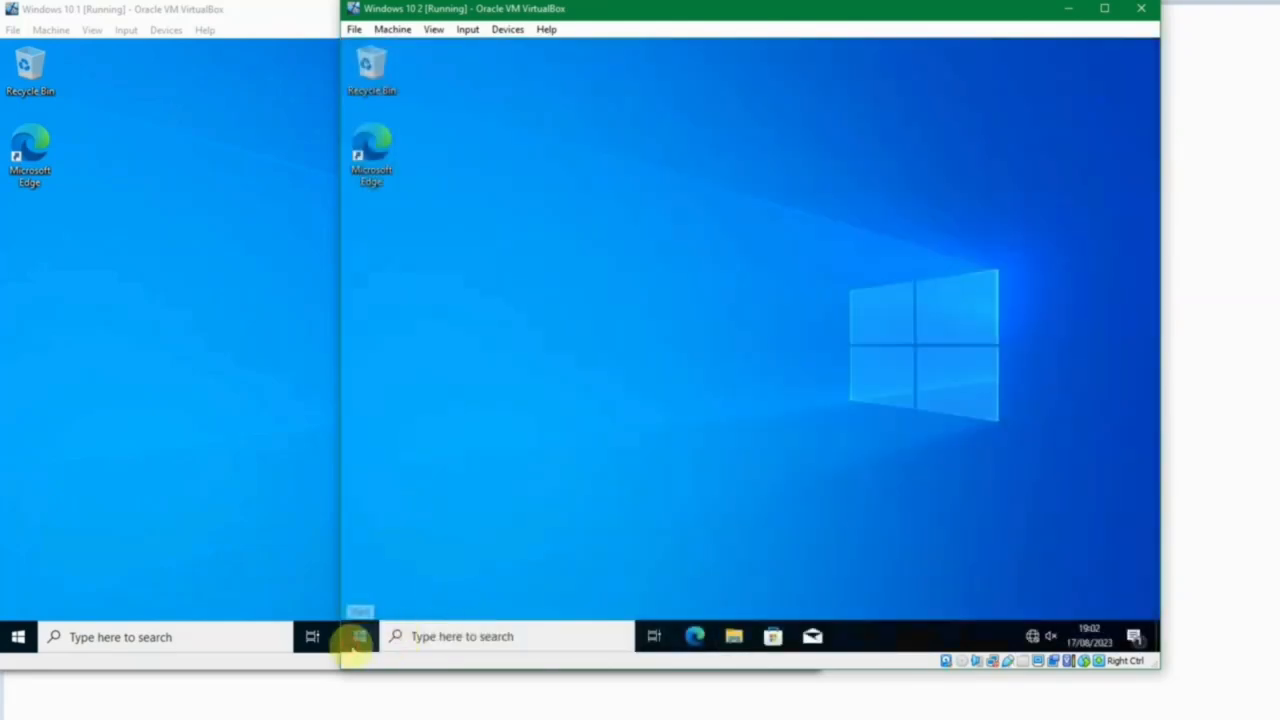
Look through the installed apps in the Start menu of Windows 10 2 for 7-Zip and Notepad++.
left_click(358, 637)
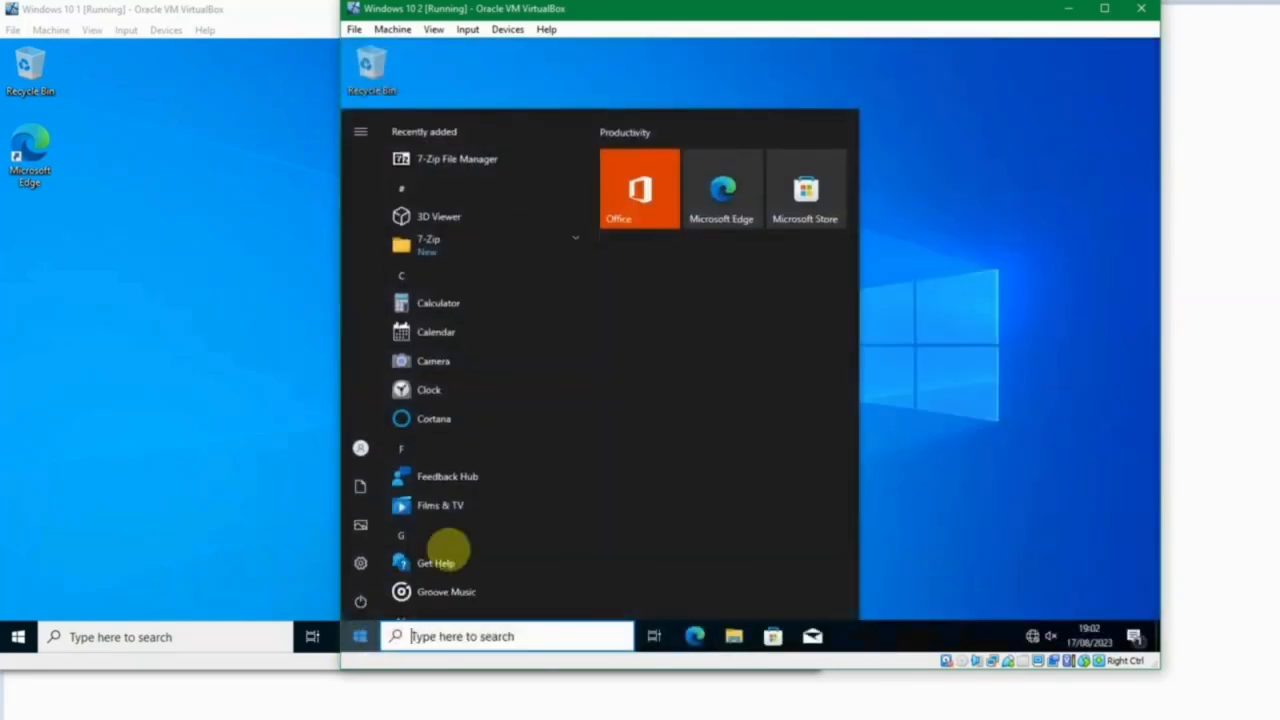
scroll(503, 390, "down", 7)
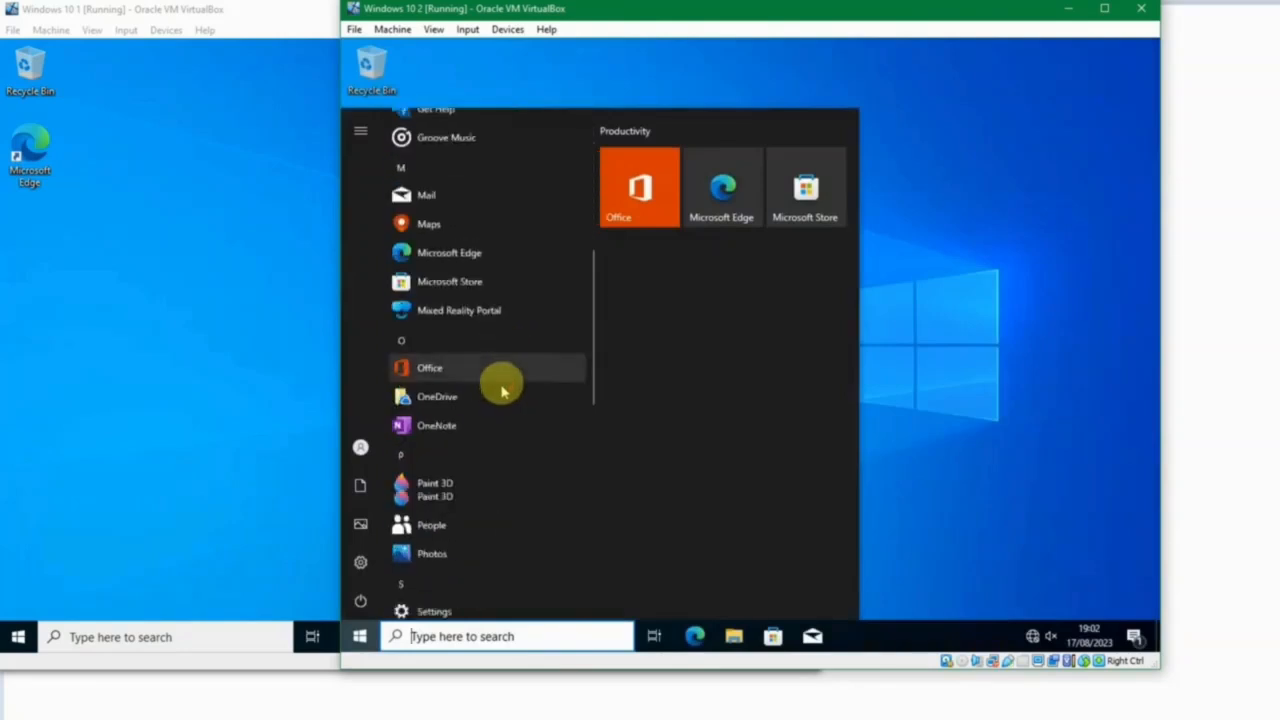
scroll(503, 390, "up", 5)
scroll(503, 390, "up", 3)
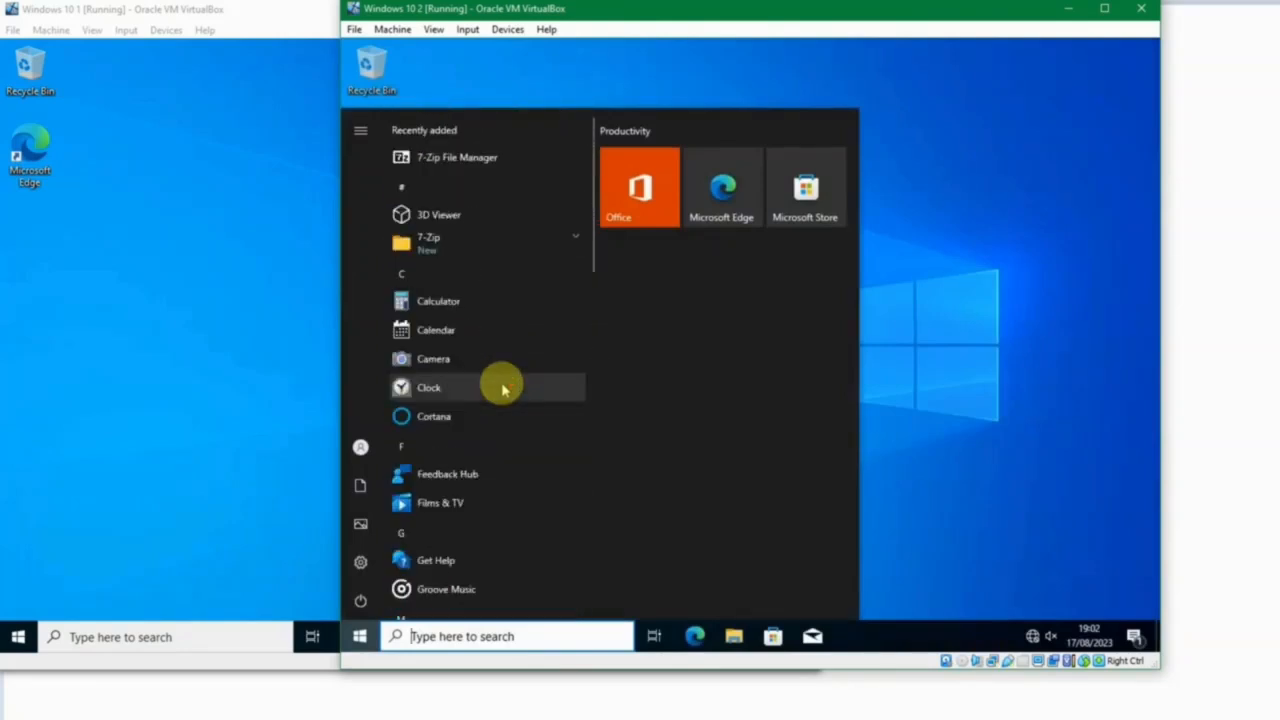
scroll(563, 292, "down", 10)
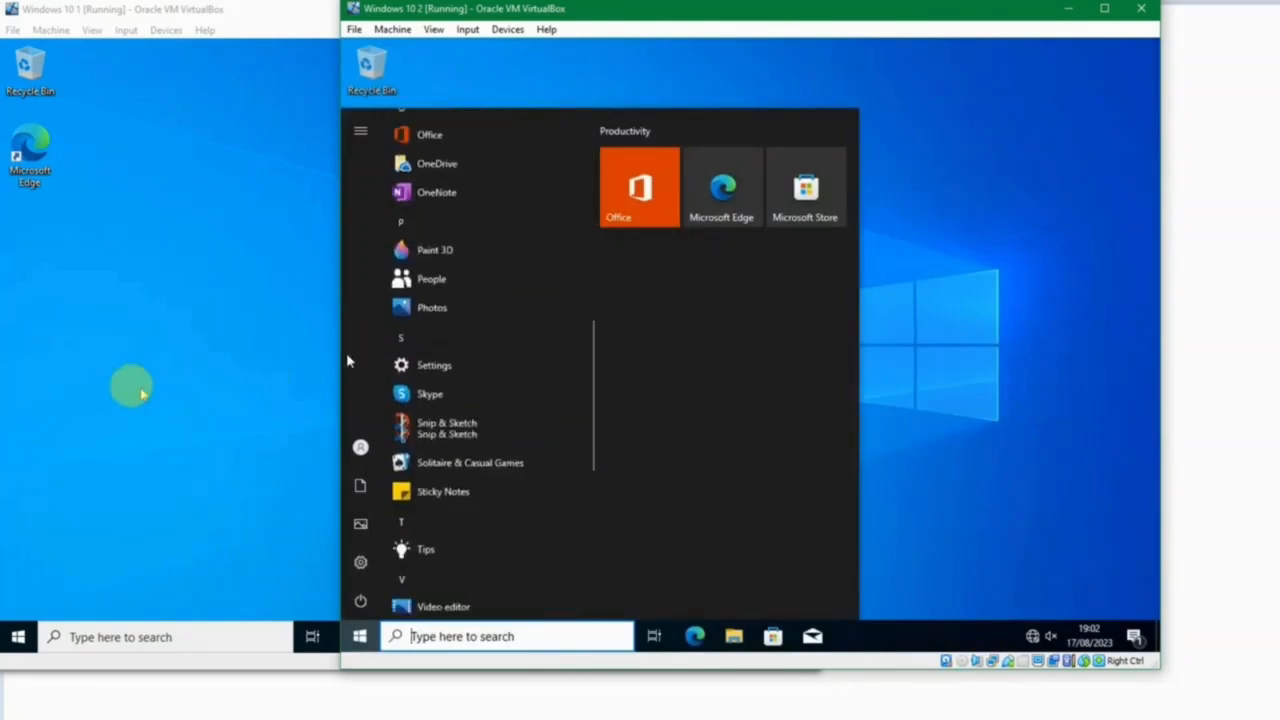
Switch to the Winserver 2019 DC machine and review the policies linked to the Frontliner, Manager Sales, Transaction and Sales organizational units.
left_click(129, 386)
mouse_move(556, 714)
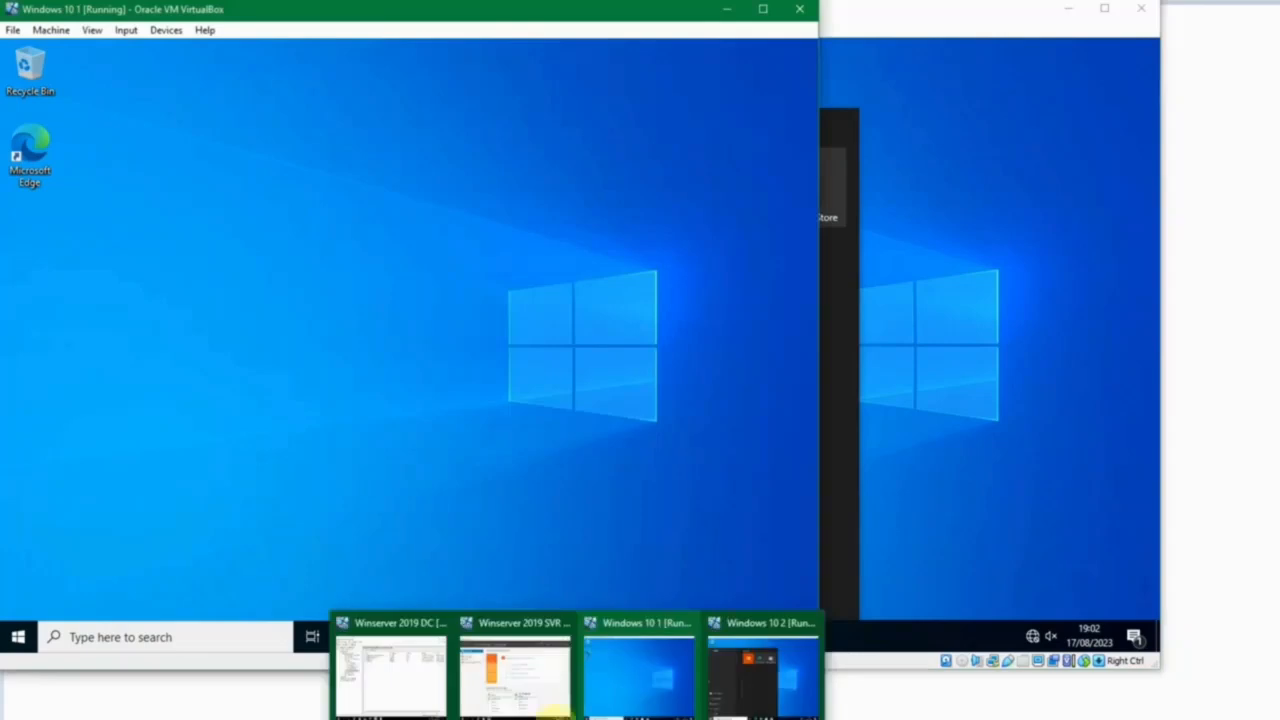
left_click(371, 669)
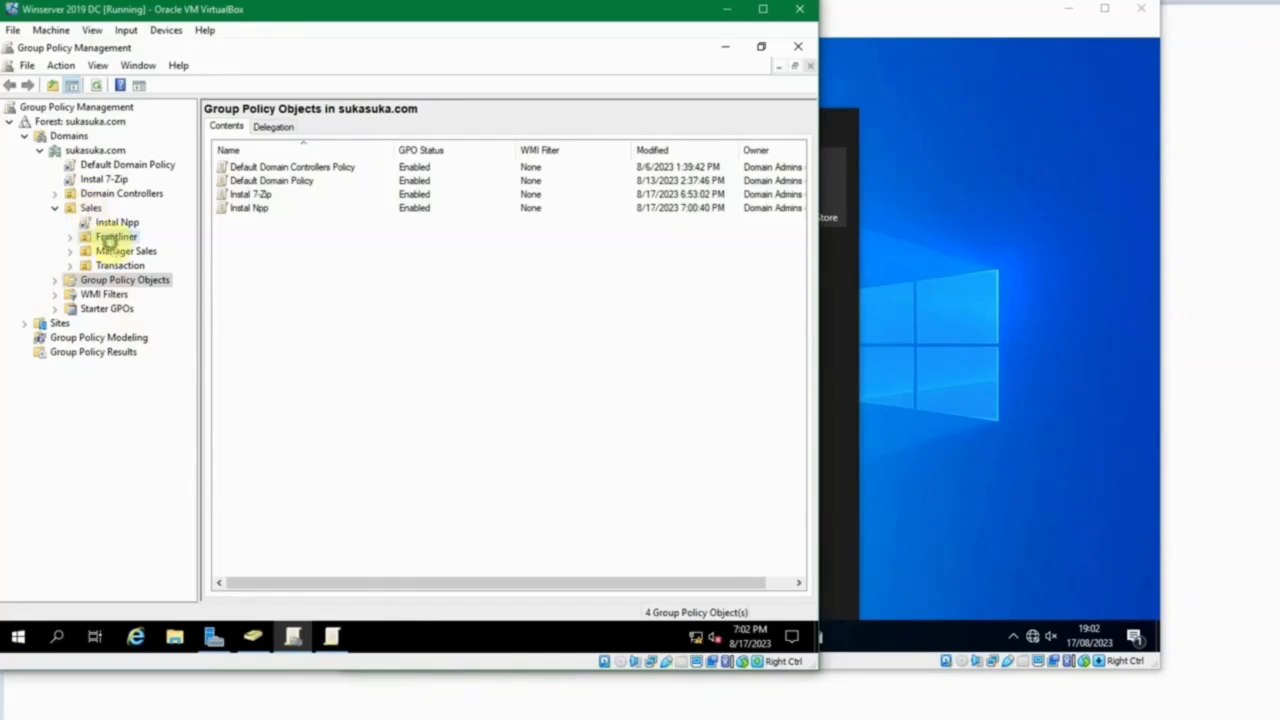
left_click(112, 237)
left_click(120, 251)
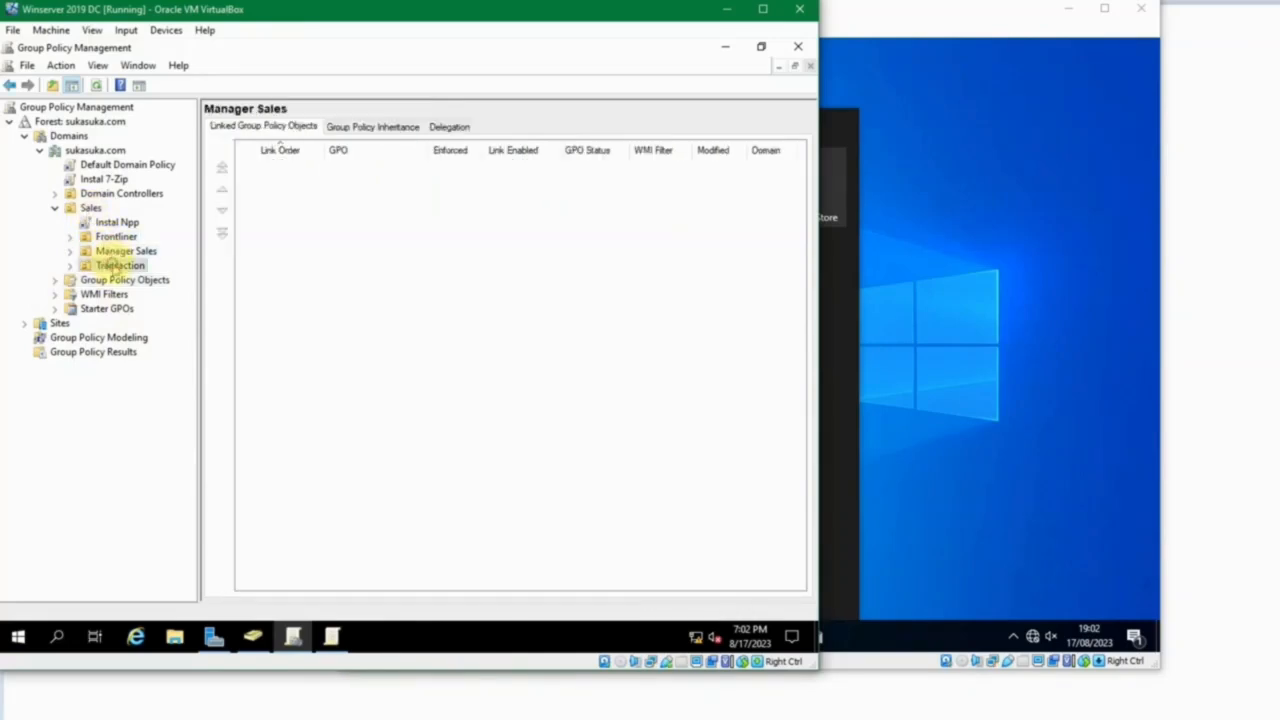
left_click(116, 266)
left_click(89, 208)
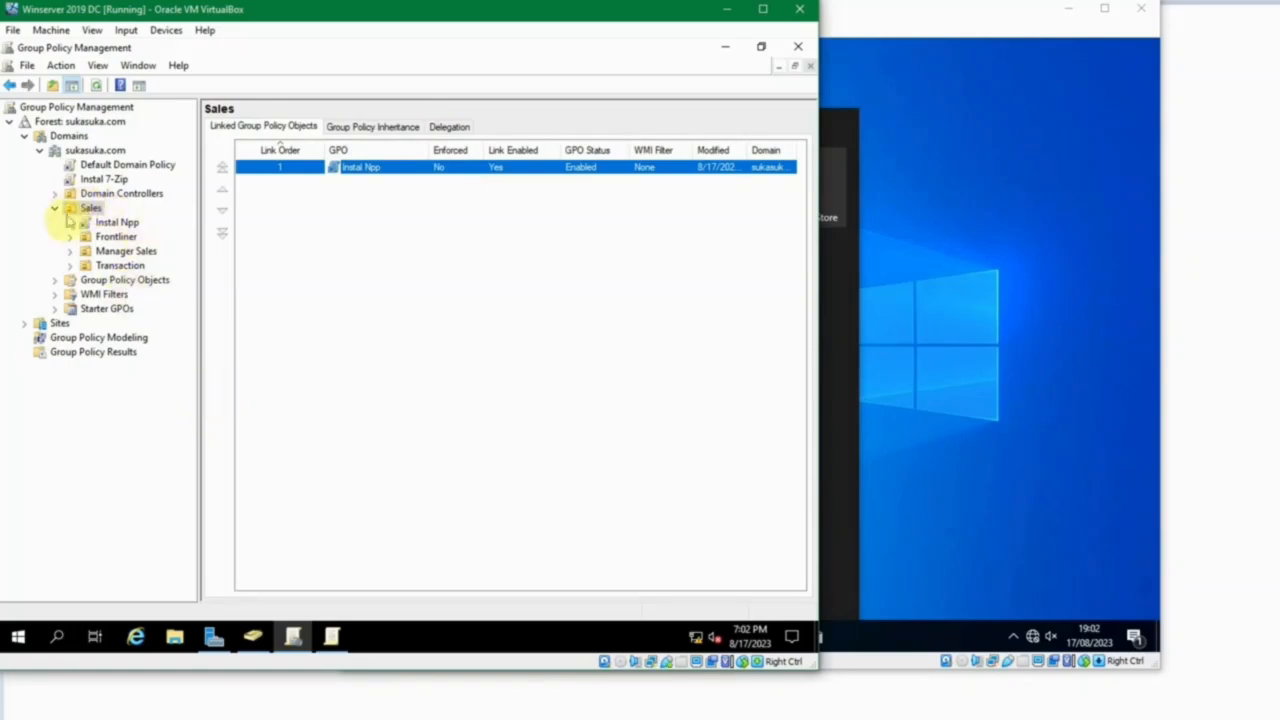
Return to the Windows 10 1 machine and view its recently added apps again.
left_click(985, 422)
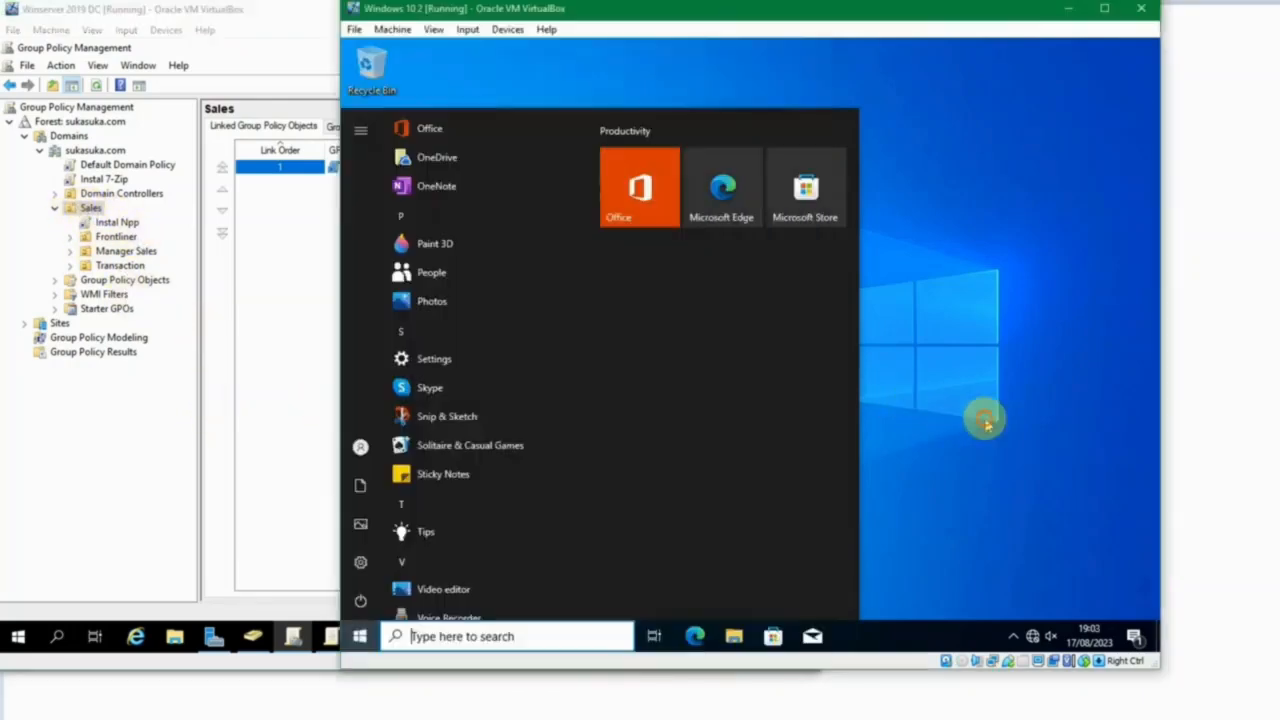
mouse_move(440, 712)
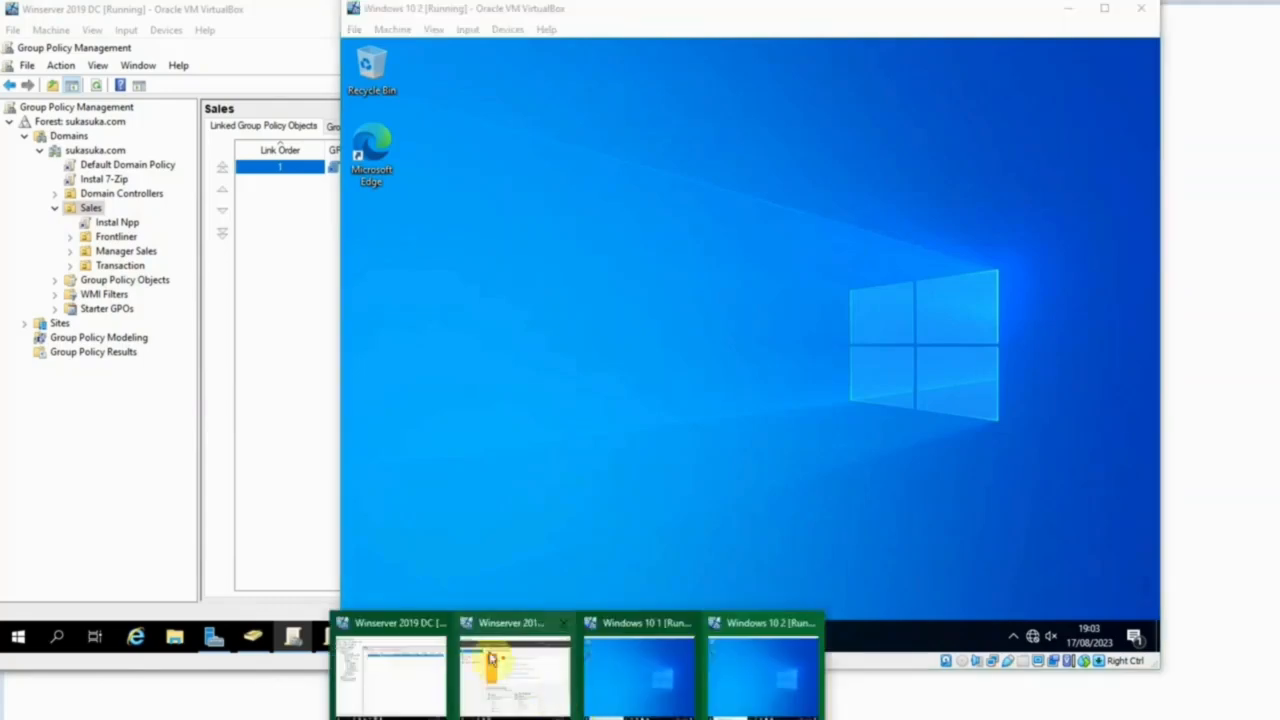
left_click(623, 677)
left_click(18, 637)
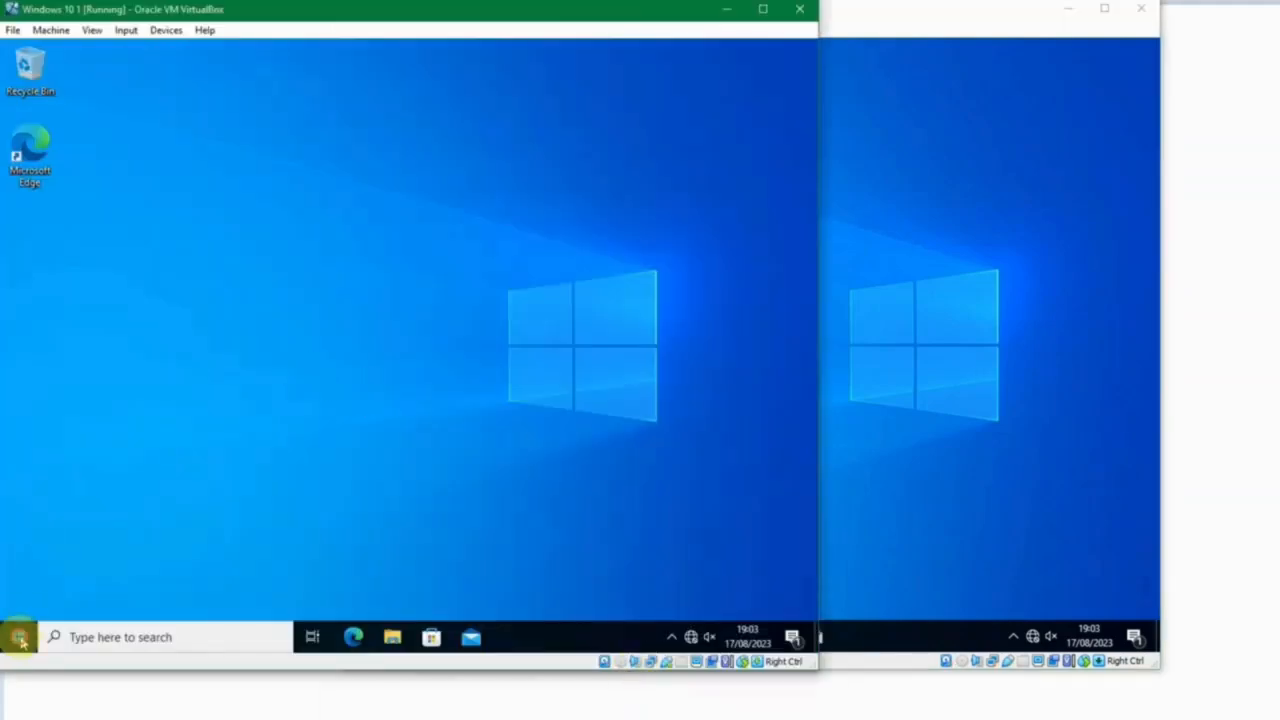
Switch to Windows 10 2, recheck its installed apps for comparison and expand the 7-Zip folder.
left_click(911, 436)
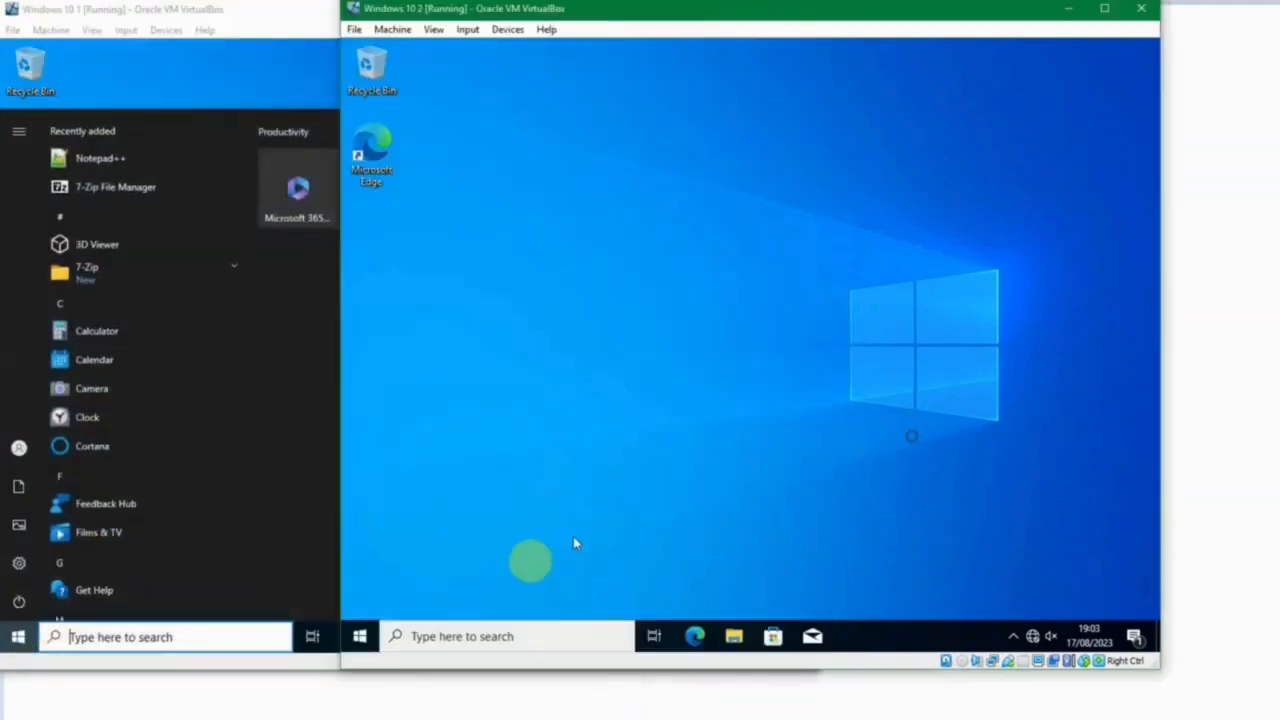
left_click(360, 636)
scroll(500, 388, "down", 2)
scroll(498, 382, "down", 3)
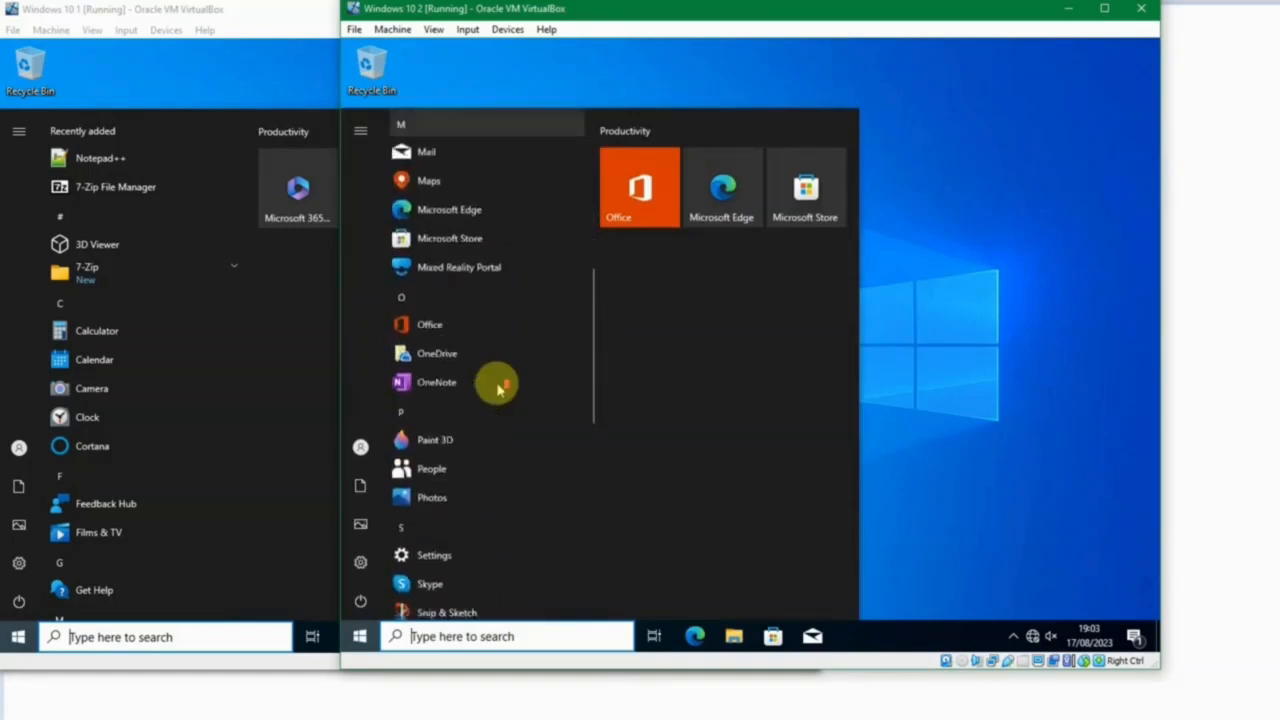
scroll(497, 380, "up", 6)
left_click(520, 257)
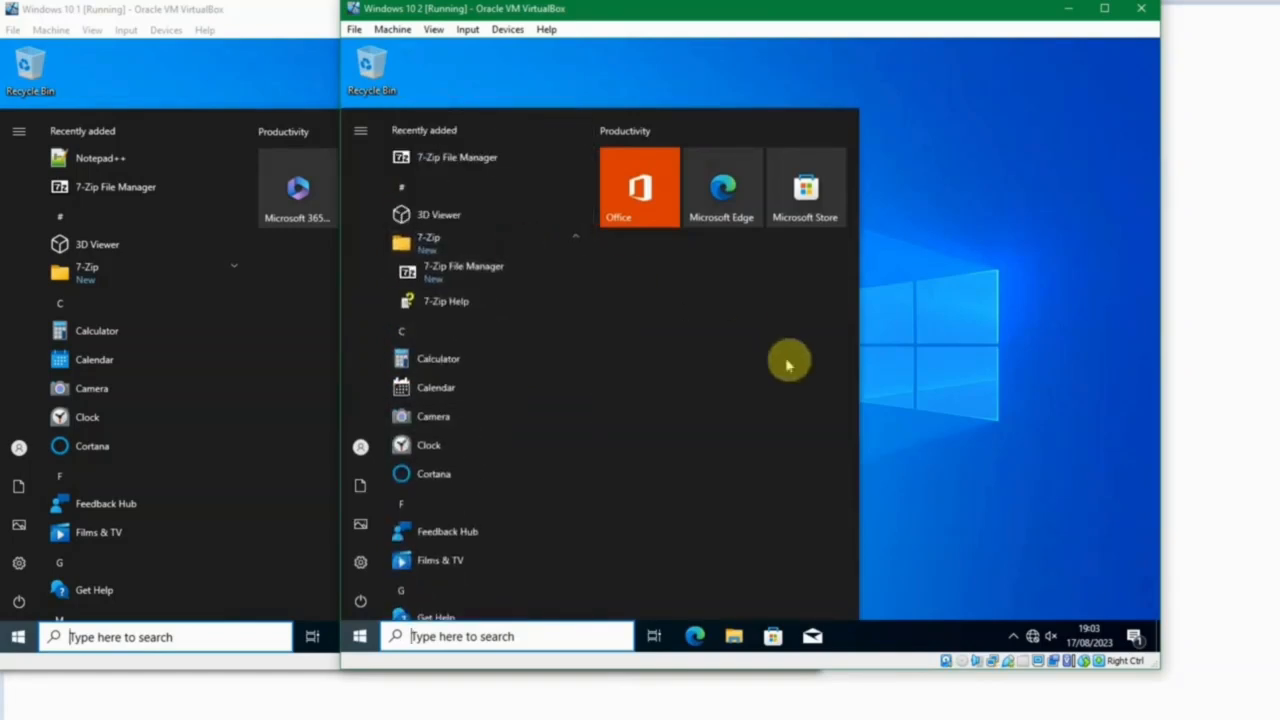
left_click(908, 400)
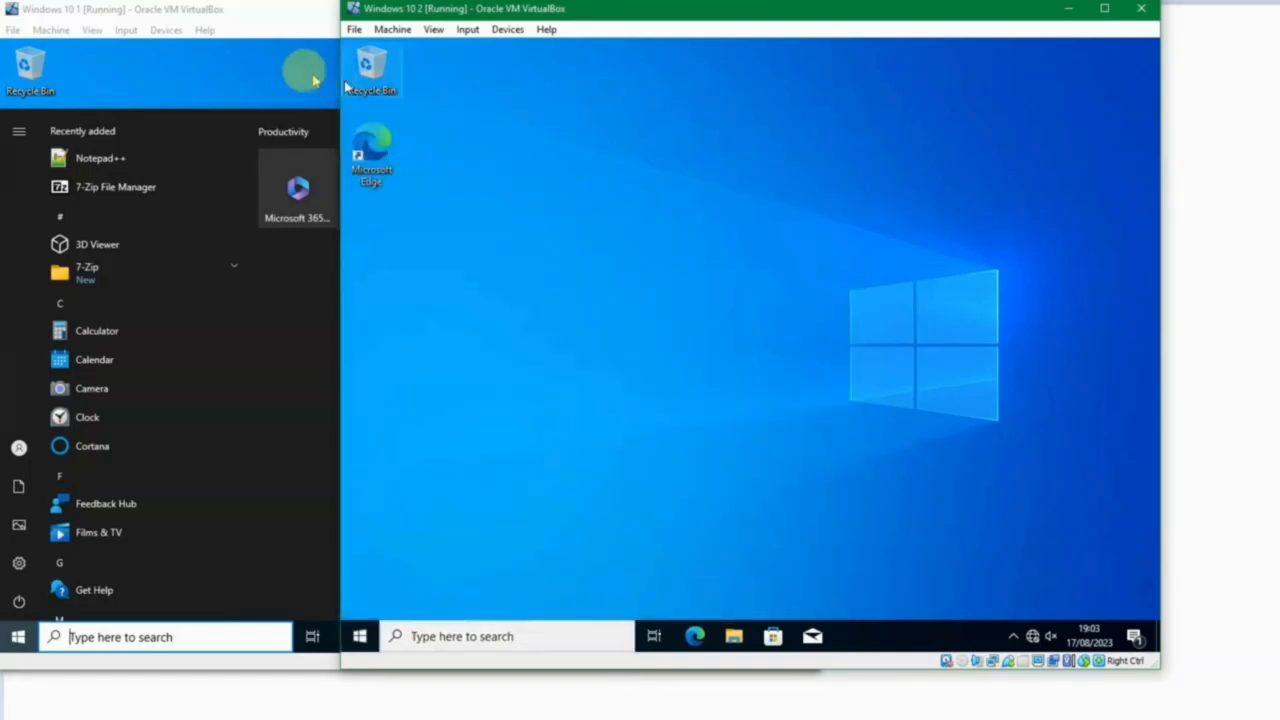
left_click(270, 58)
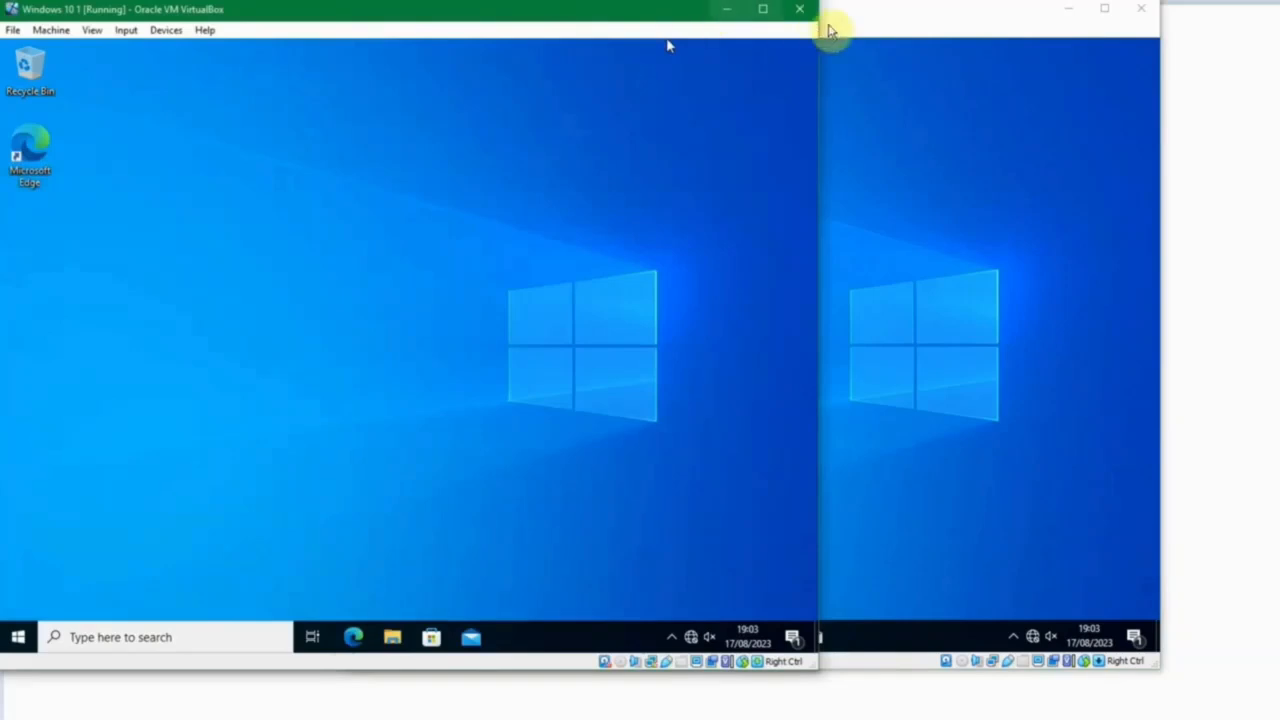
left_click(955, 40)
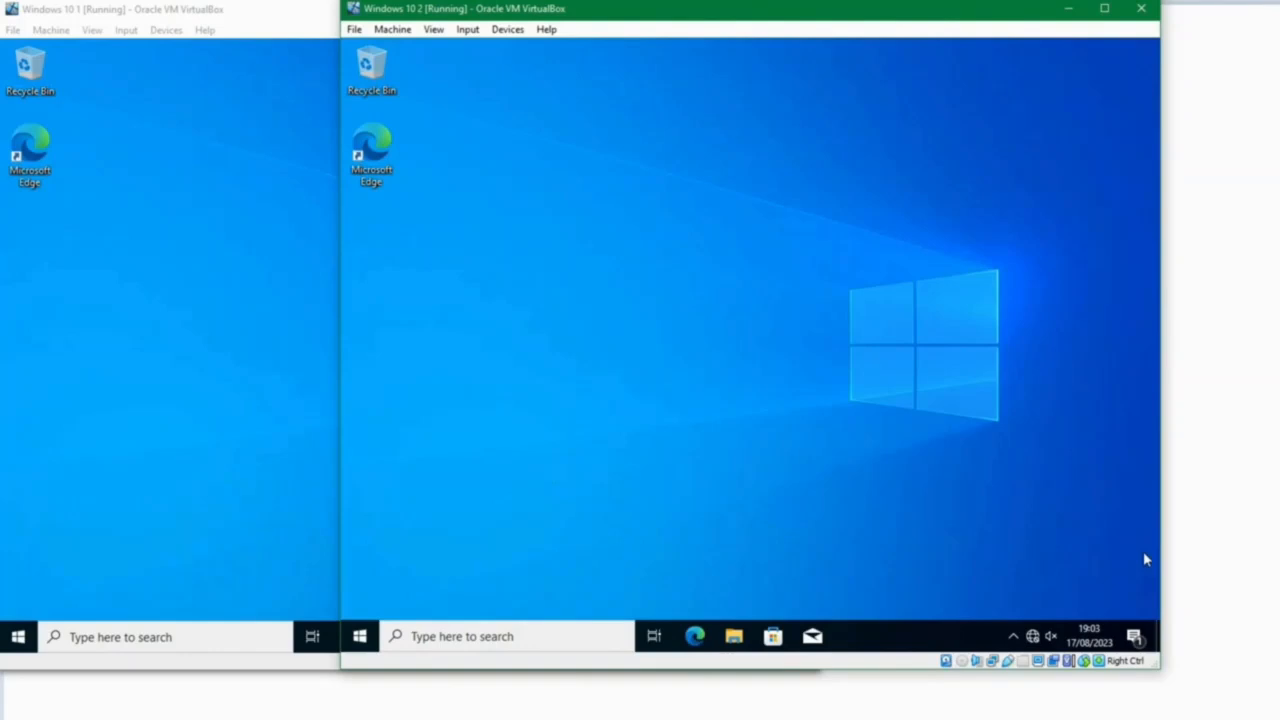
left_click(699, 31)
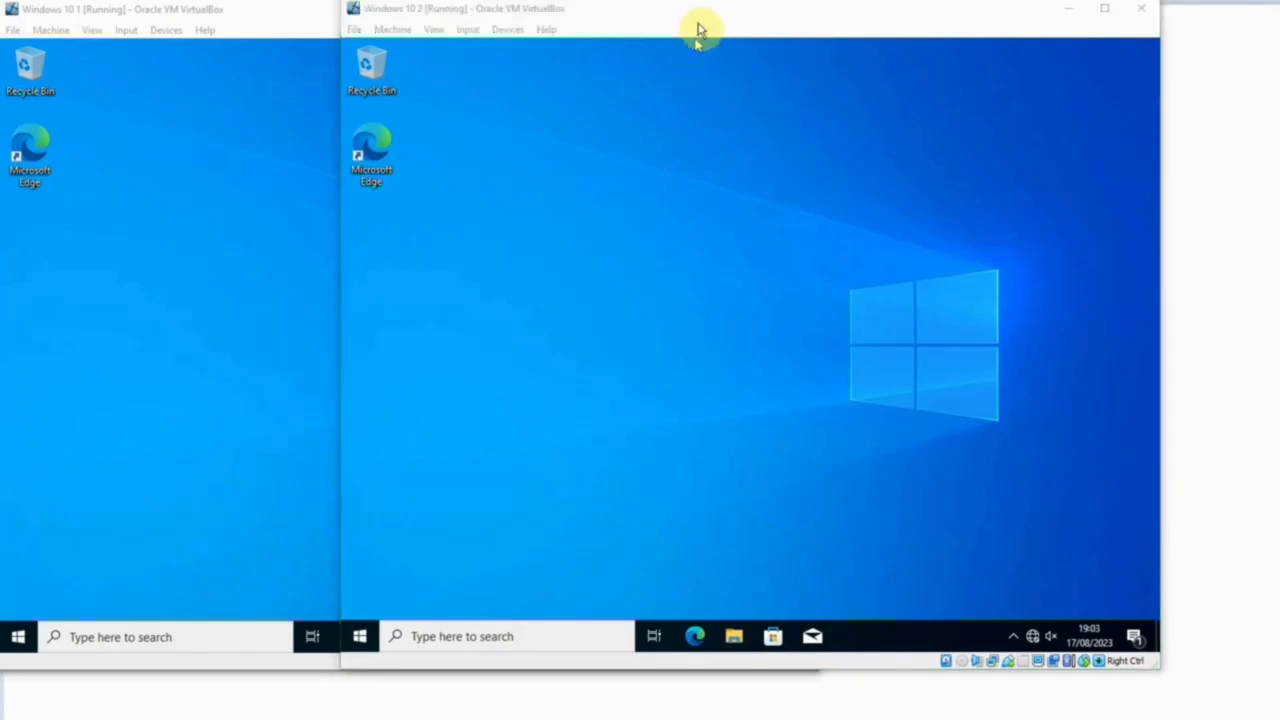
left_click(700, 22)
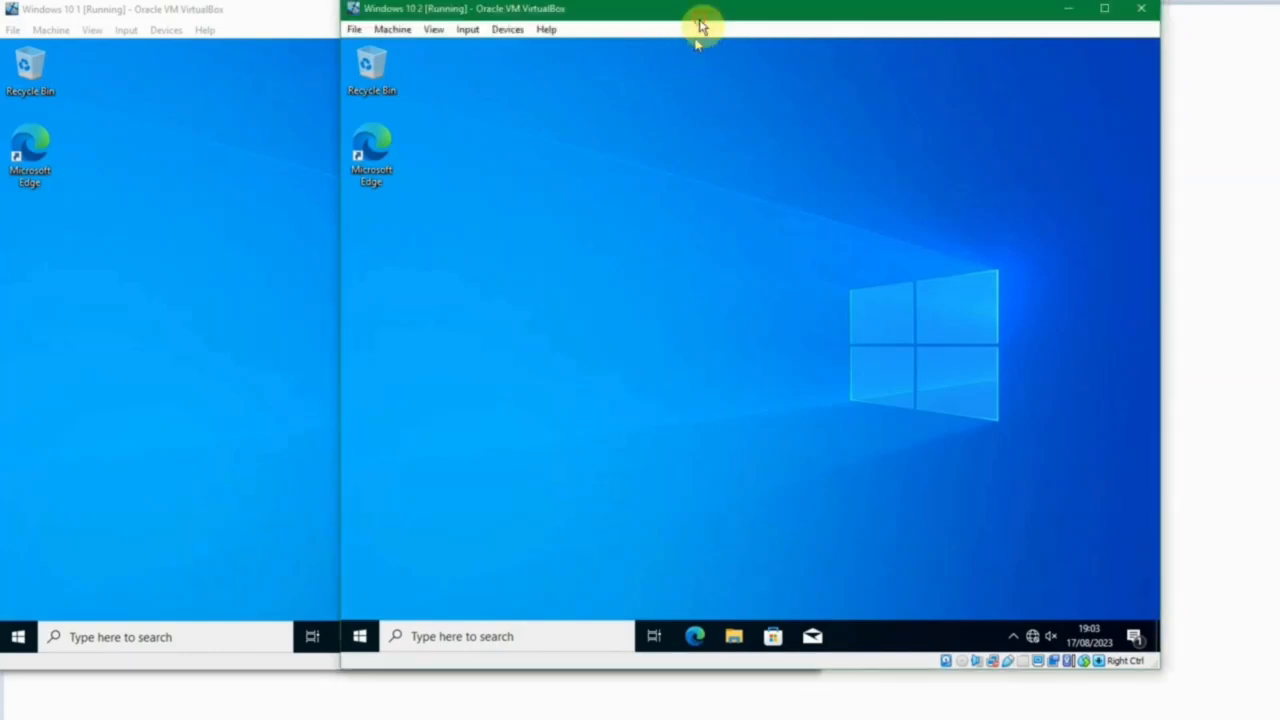
left_click(258, 16)
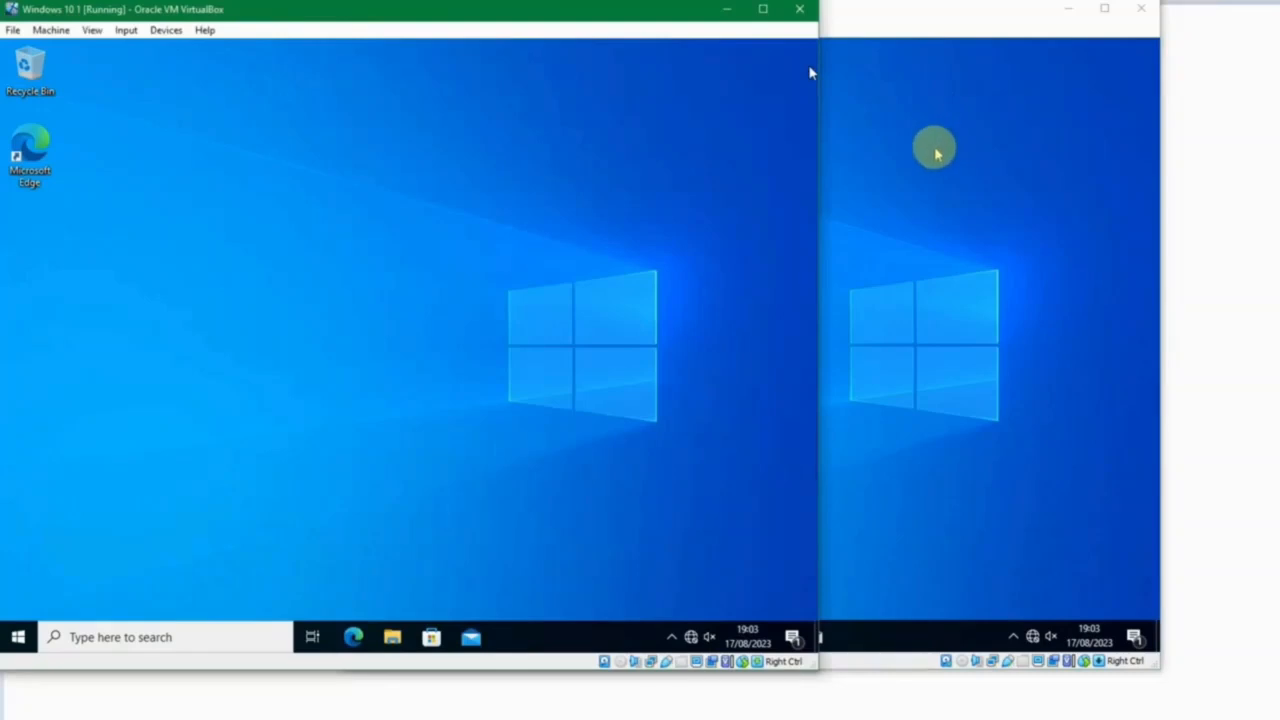